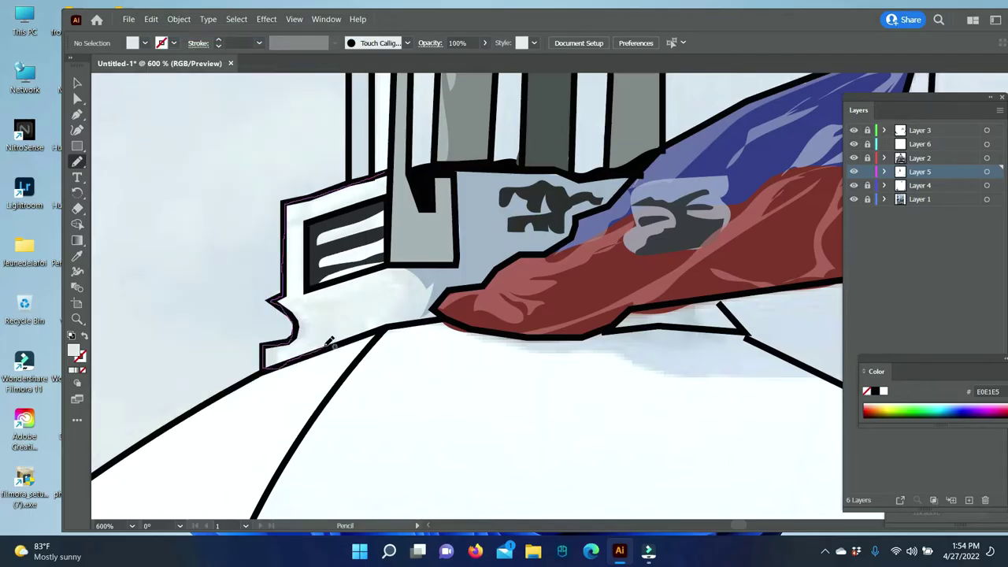
Pencil-trace the light-filled ledge shape to the left of the flag
left_click_drag(391, 256, 393, 261)
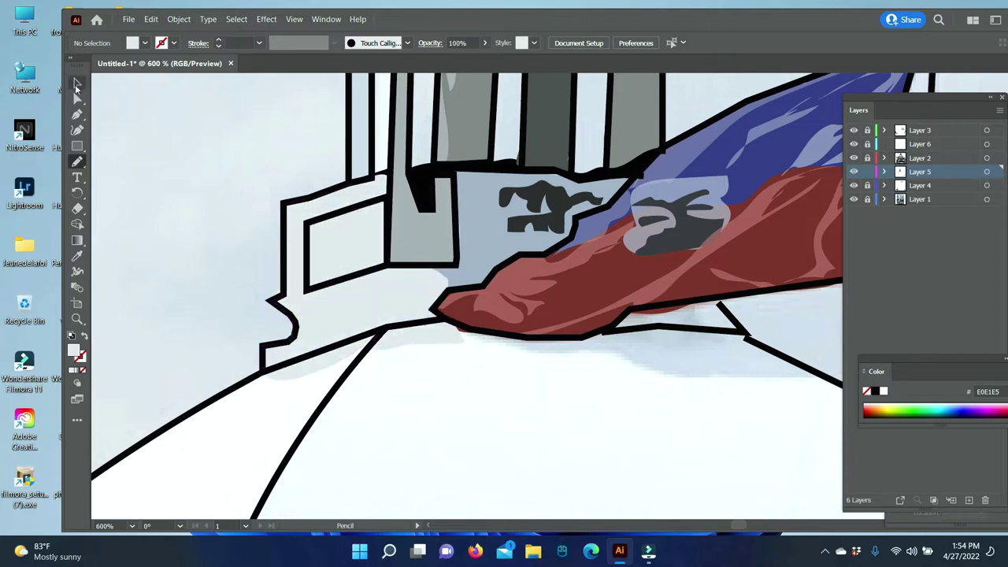
left_click_drag(449, 295, 427, 317)
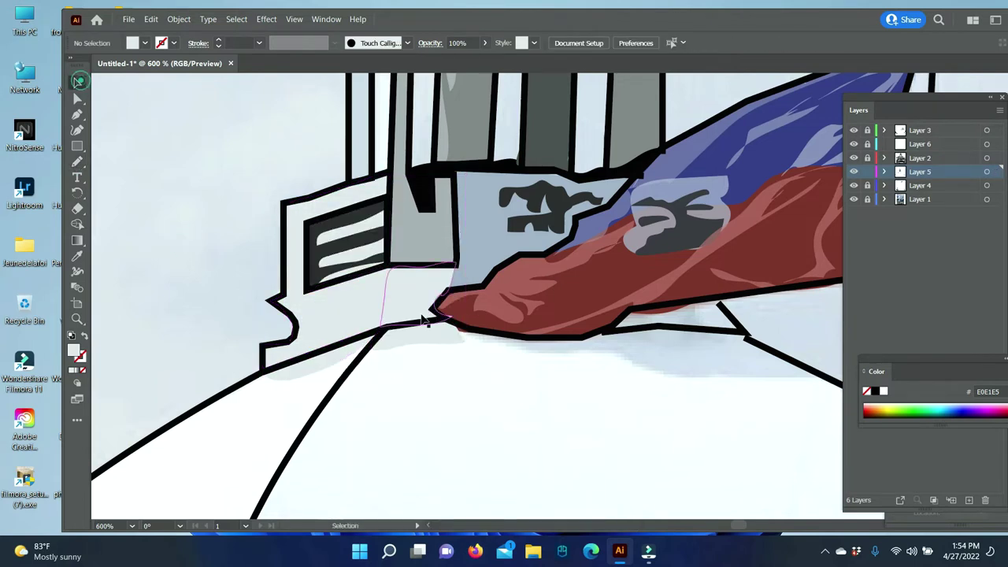
key("v")
right_click(410, 295)
left_click(372, 448)
scroll(372, 447, "down", 3)
scroll(372, 447, "right", 5)
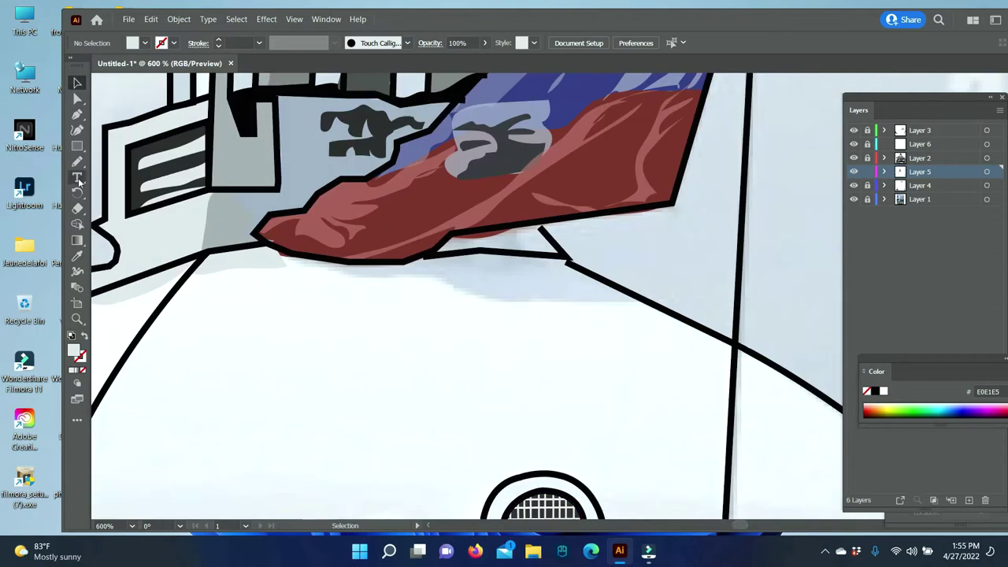
scroll(697, 333, "up", 5)
scroll(697, 333, "down", 3)
Draw the dark grey shadow beneath the flag, then eyedrop the dome's blue-grey
left_click(77, 163)
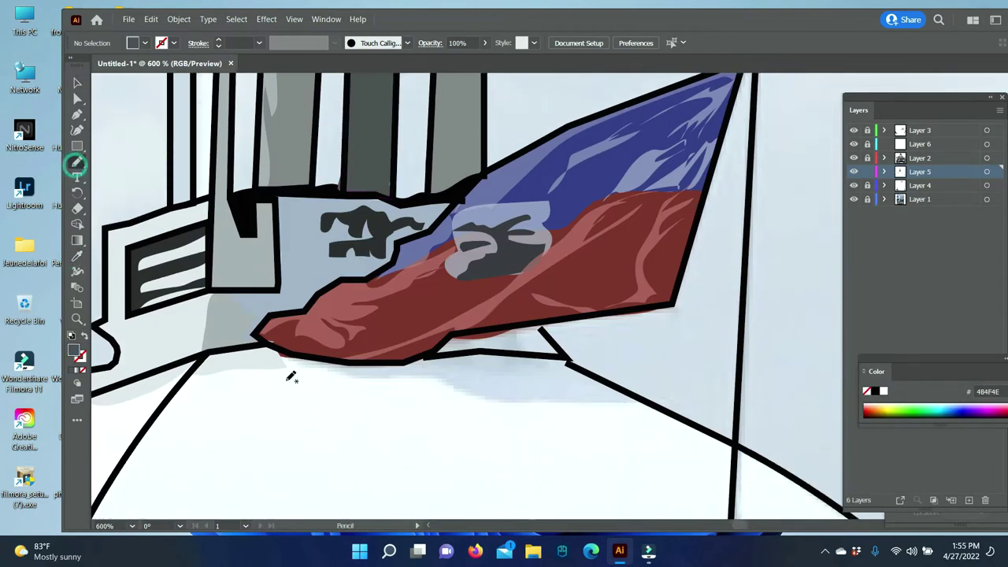
left_click_drag(461, 330, 429, 356)
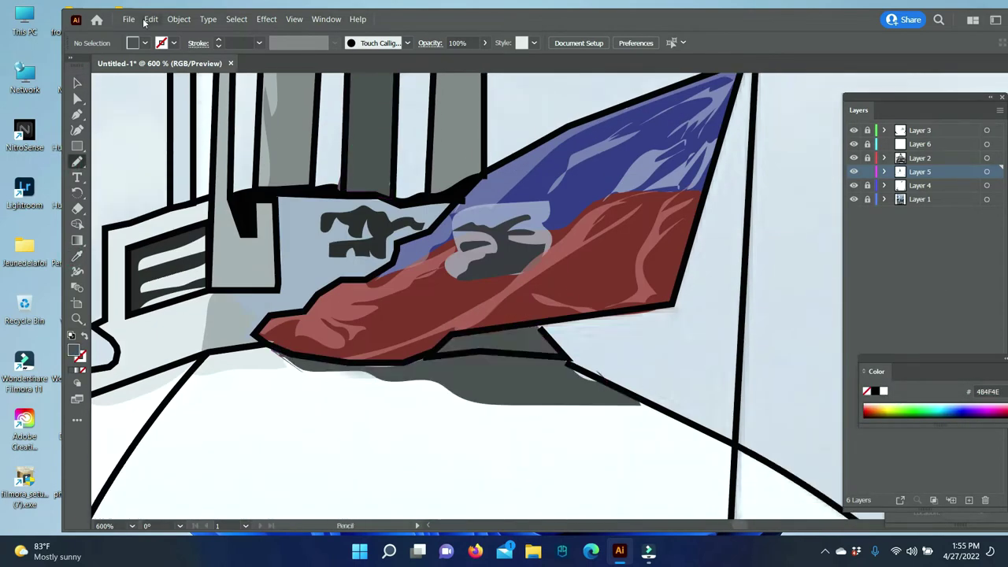
scroll(321, 383, "down", 3)
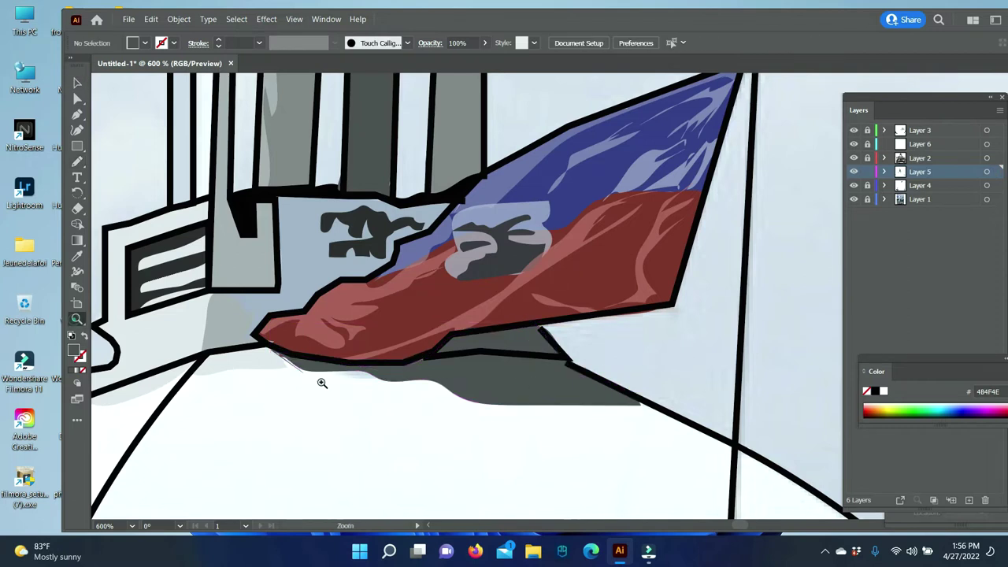
scroll(581, 292, "down", 3)
scroll(517, 272, "up", 3)
key("i")
left_click(516, 382)
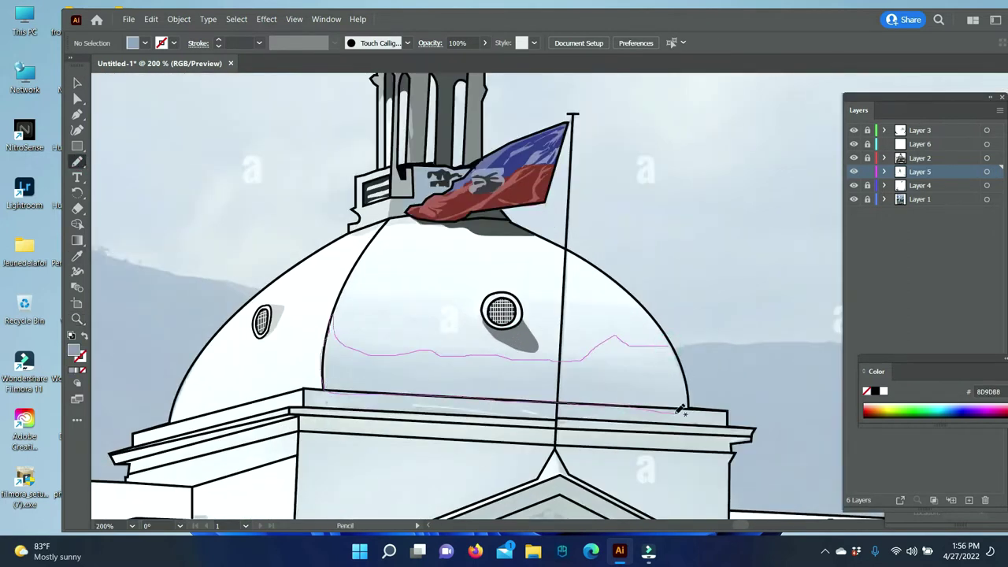
Trace the blue-grey shading band across the lower dome and set its fill
left_click_drag(674, 340, 520, 393)
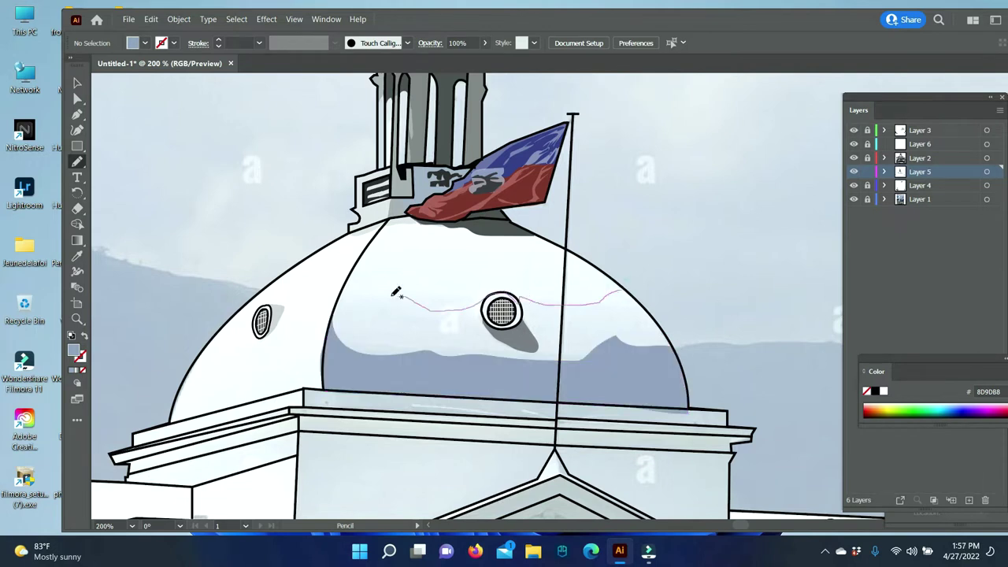
left_click_drag(644, 371, 645, 371)
double_click(74, 352)
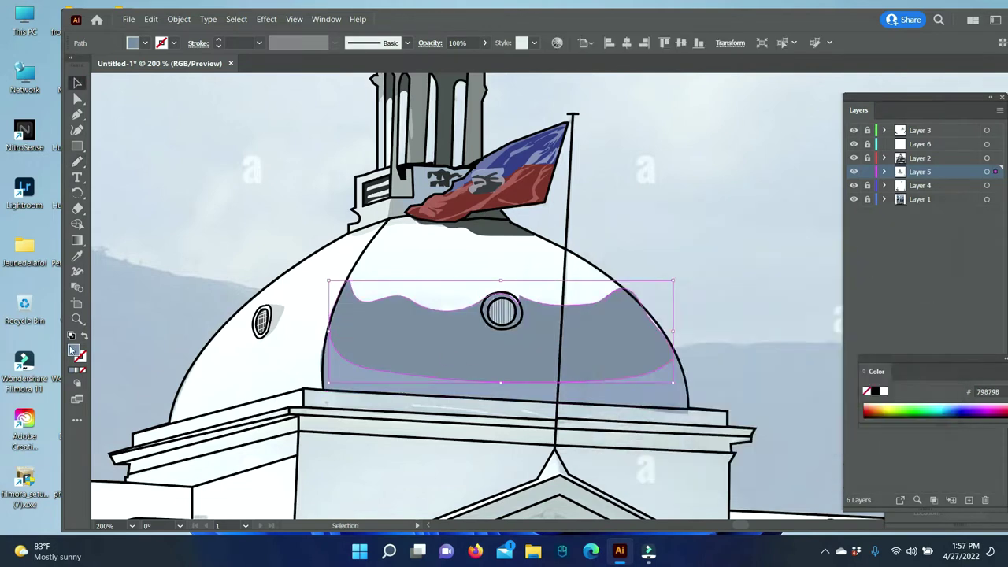
left_click(918, 258)
left_click(596, 266)
key("n")
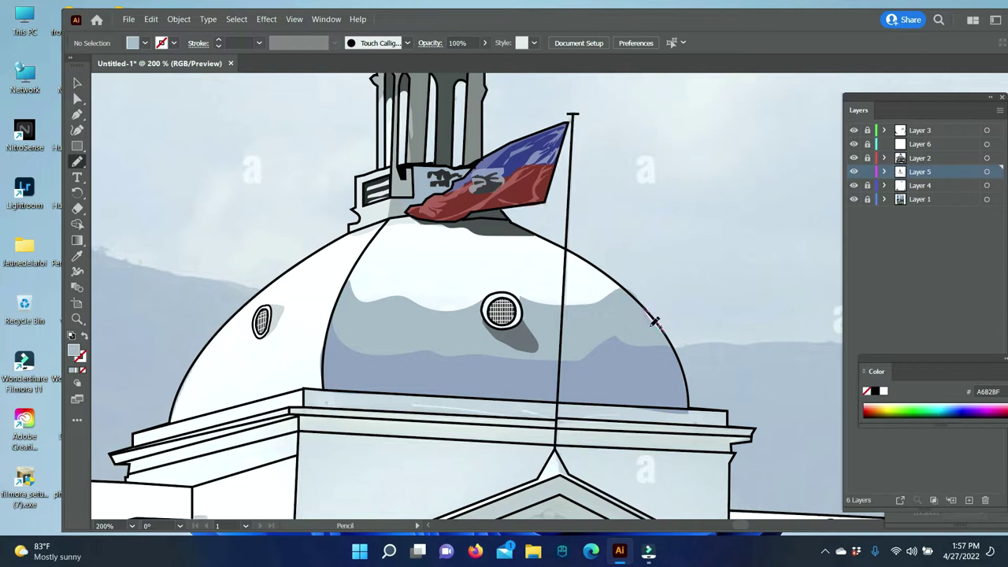
Trace a lighter band and a white-filled highlight on the upper dome
left_click_drag(569, 246, 567, 249)
key("v")
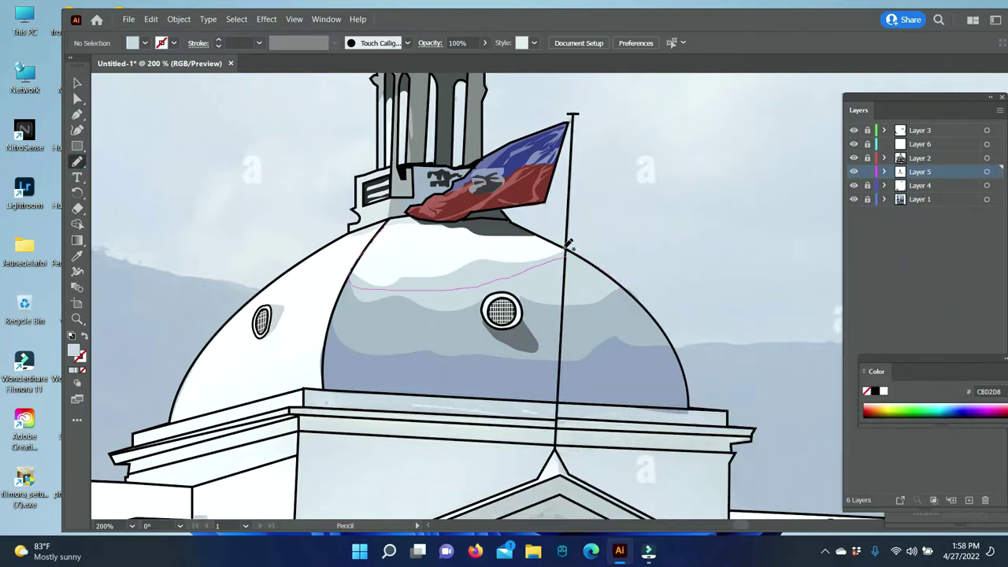
key("v")
left_click_drag(402, 214, 503, 365)
key("i")
left_click(393, 282)
key("v")
scroll(378, 306, "up", 1)
Zoom in and trace a highlight shape along the flag's lower edge
key("z")
left_click_drag(347, 289, 340, 285)
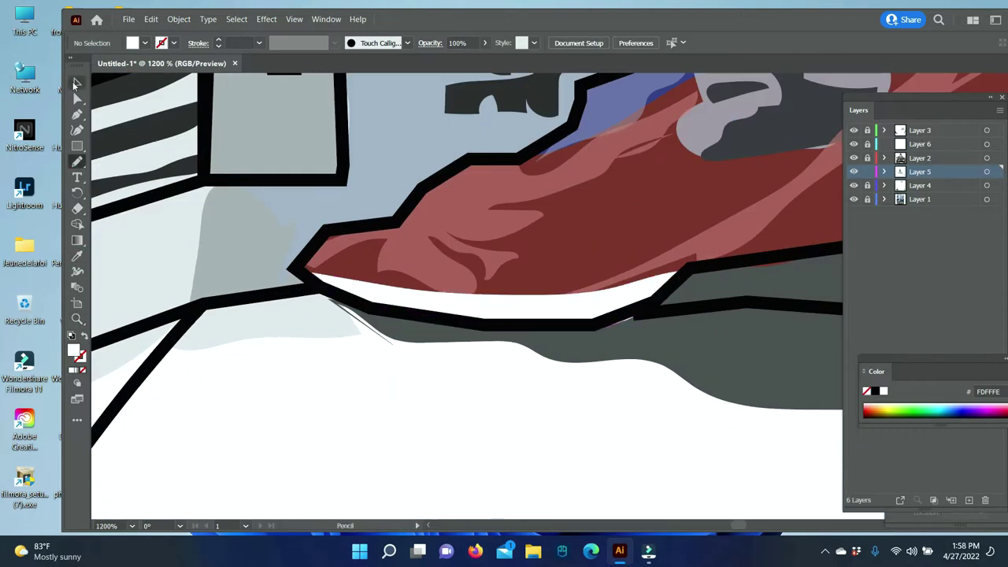
key("v")
left_click(603, 421)
key("n")
left_click_drag(567, 297, 515, 320)
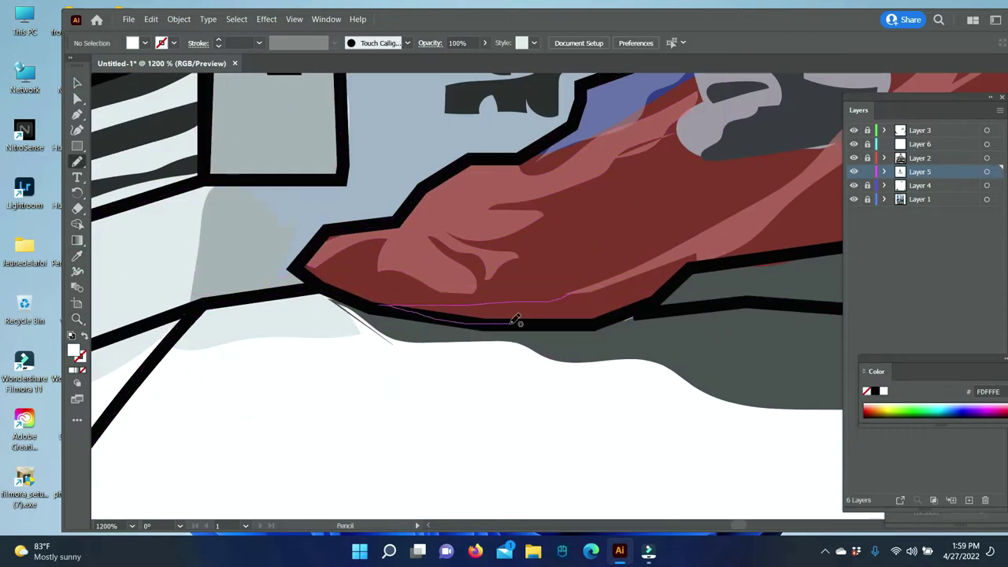
left_click_drag(640, 285, 634, 290)
Fill the flag highlight with the flag's pink and target Layer 4
key("i")
left_click(741, 227)
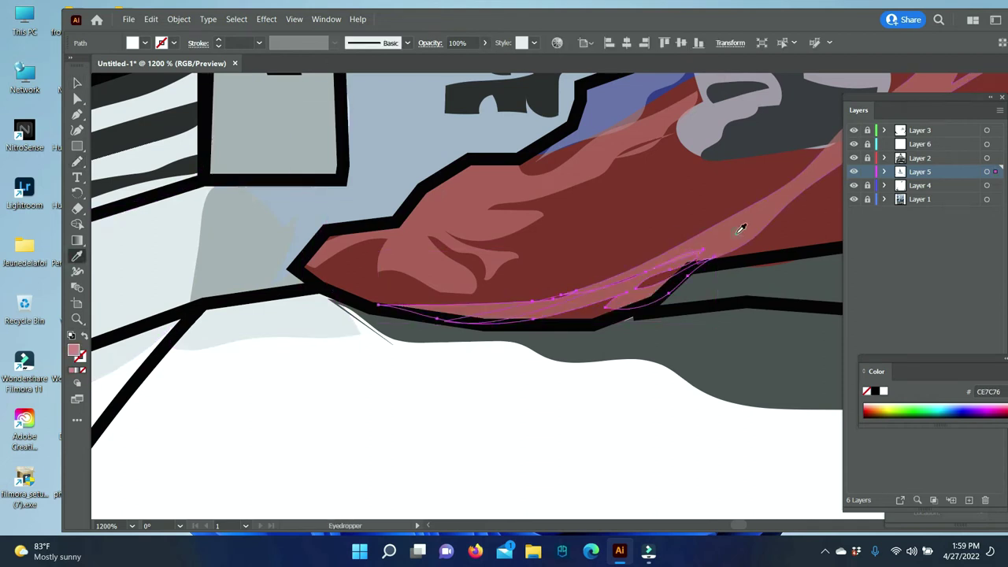
key("v")
scroll(484, 337, "down", 5)
scroll(484, 337, "up", 2)
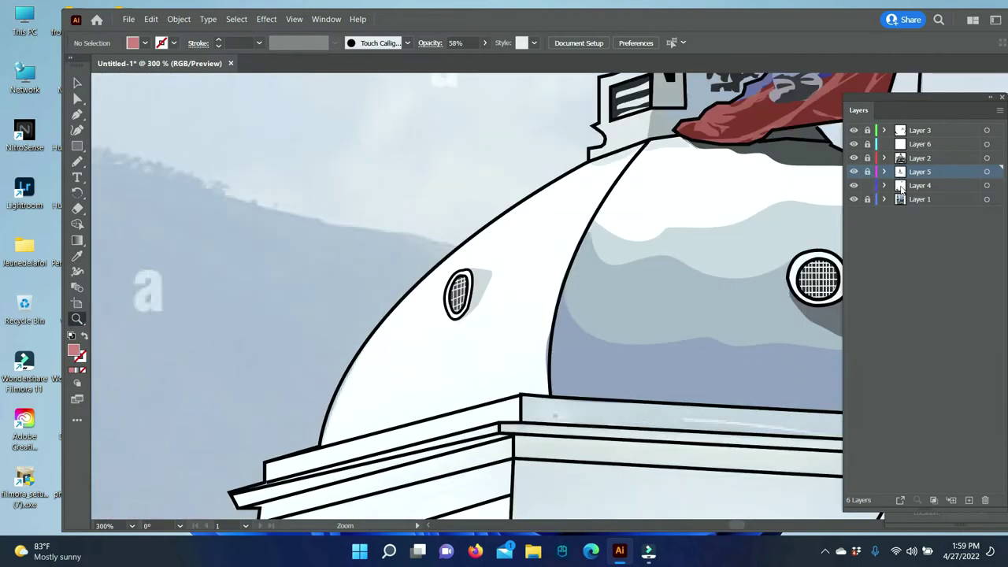
left_click(920, 185)
key("n")
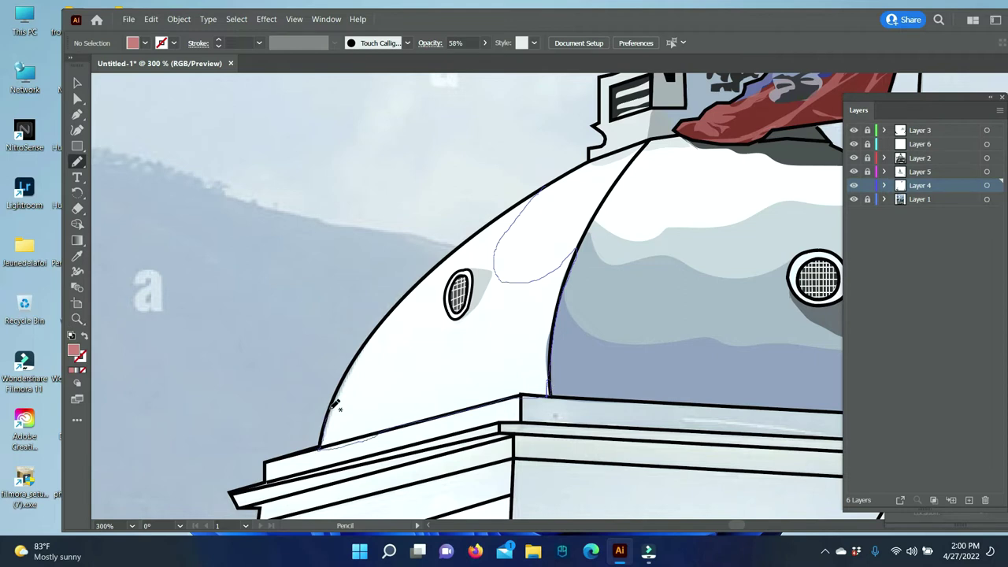
Trace shading over the dome's left side and send it to back
left_click_drag(477, 235, 479, 232)
key("v")
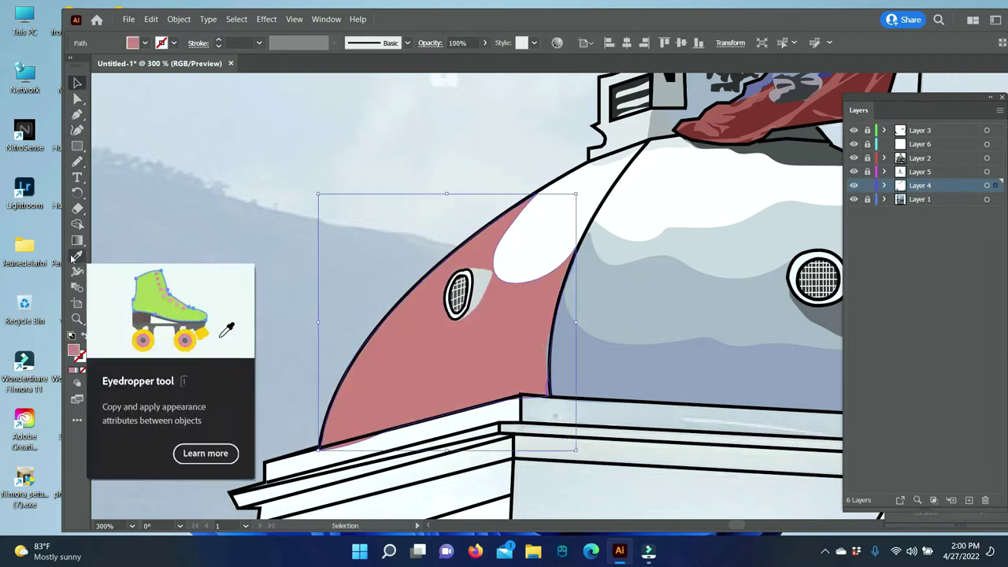
right_click(500, 315)
left_click(685, 328)
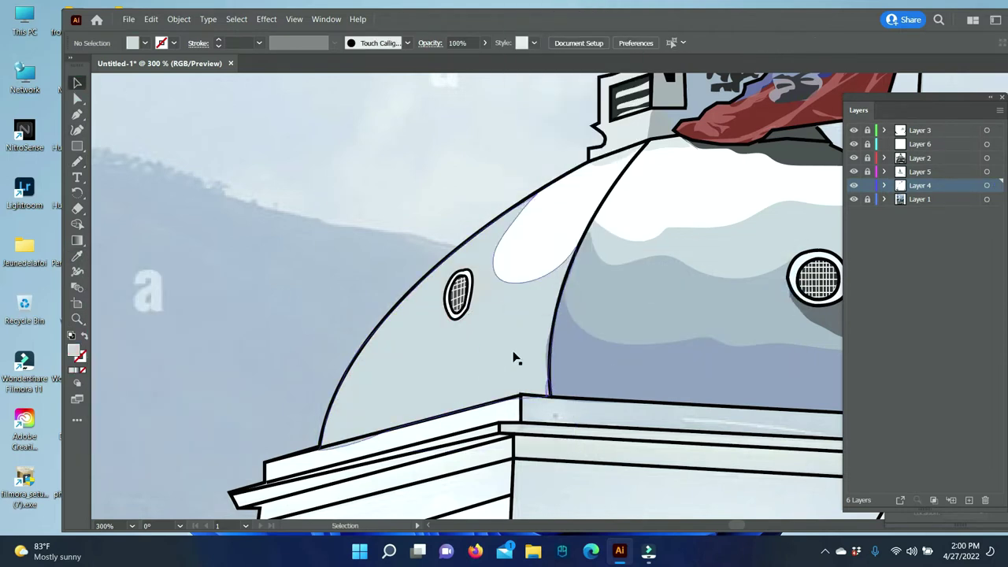
left_click(339, 299)
left_click(477, 282)
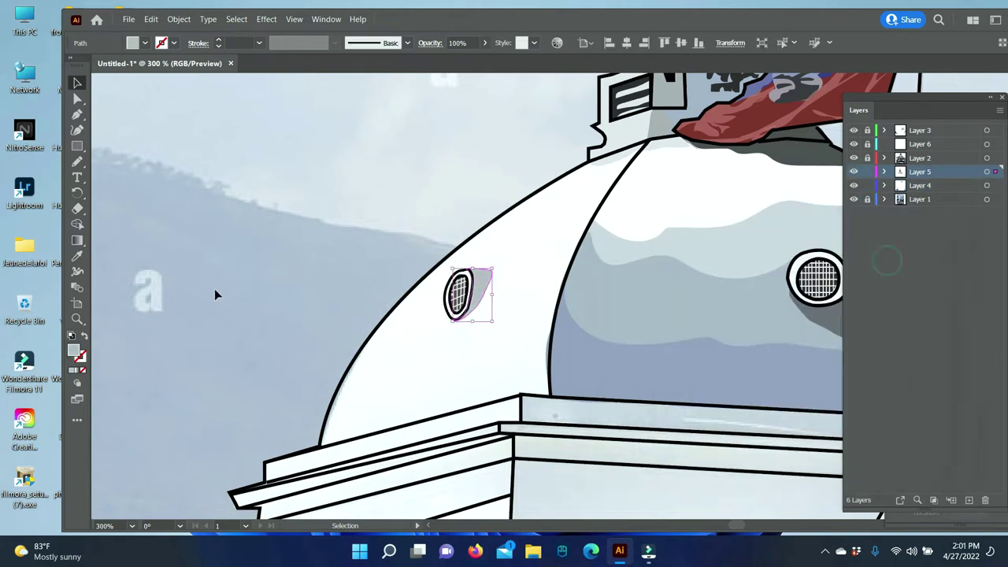
left_click(216, 293)
key("n")
Redo the dome's left shading with a light grey fill, then zoom out
left_click(150, 19)
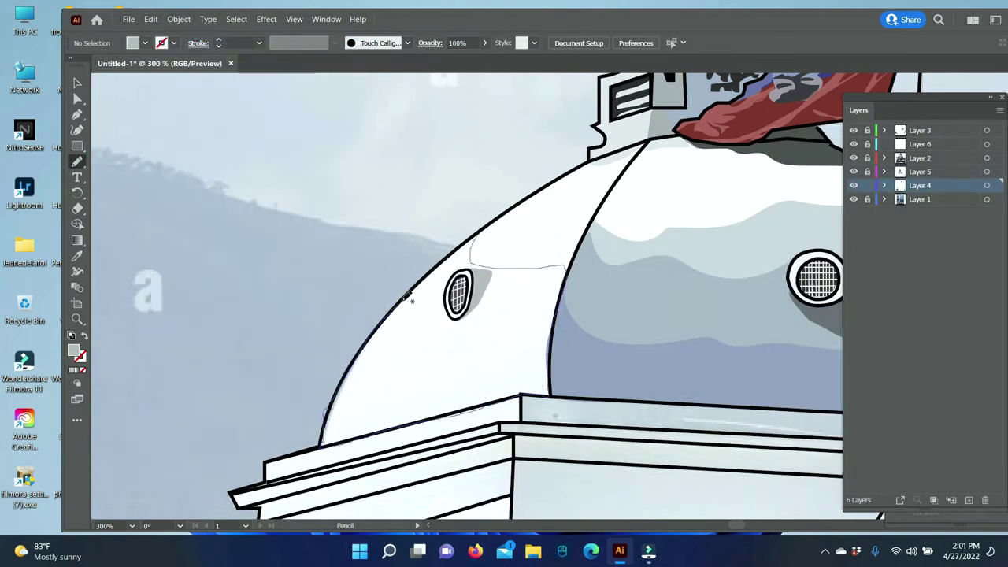
left_click_drag(408, 297, 408, 299)
key("v")
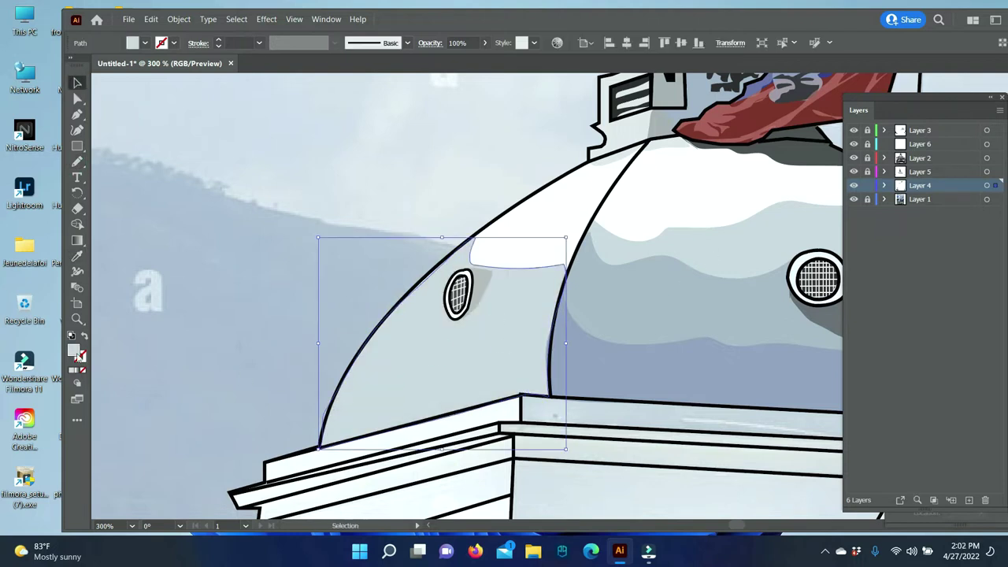
double_click(76, 353)
key("Return")
key("n")
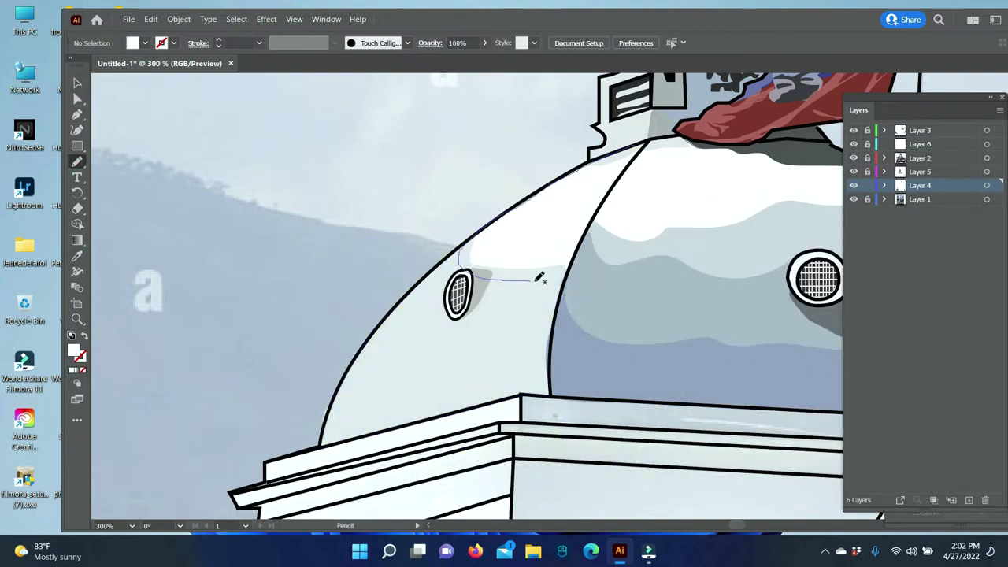
key("z")
key("ctrl+minus")
Fit the artboard in view and zoom in on the pediment to 400%
key("ctrl+0")
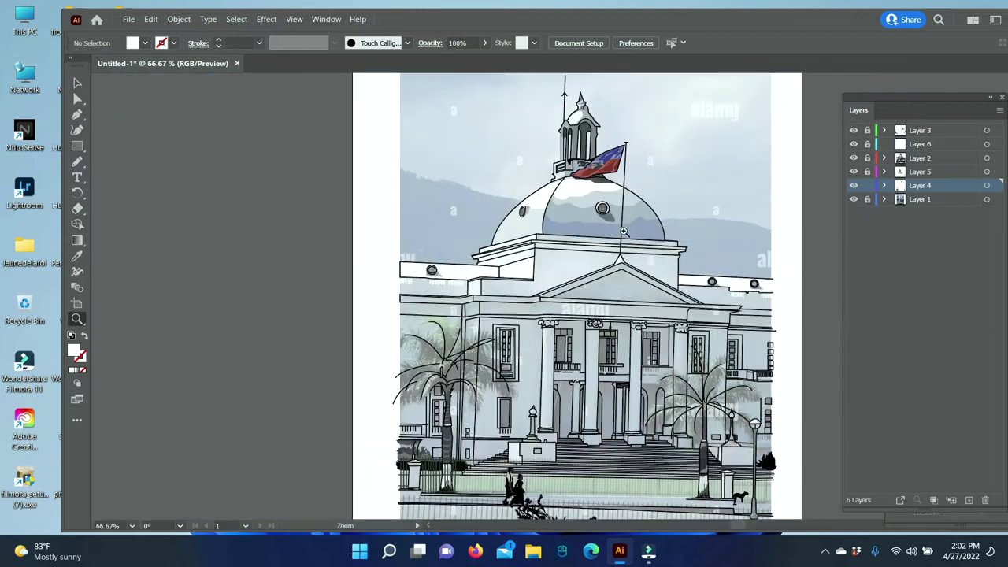
left_click_drag(488, 309, 537, 309)
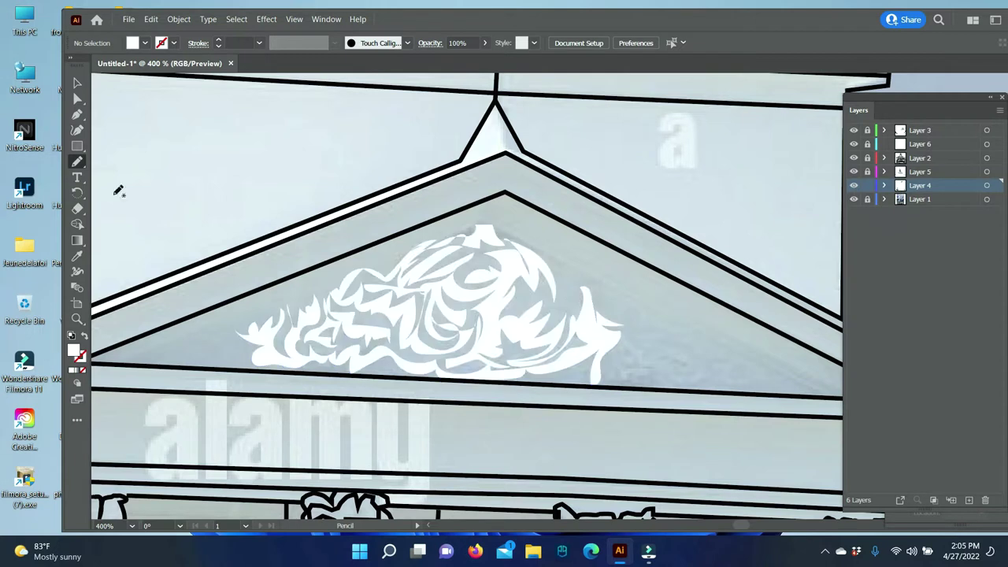
Set the ornament's fill colour to 878A80
double_click(73, 351)
type("878A80")
key("Return")
scroll(663, 518, "left", 2)
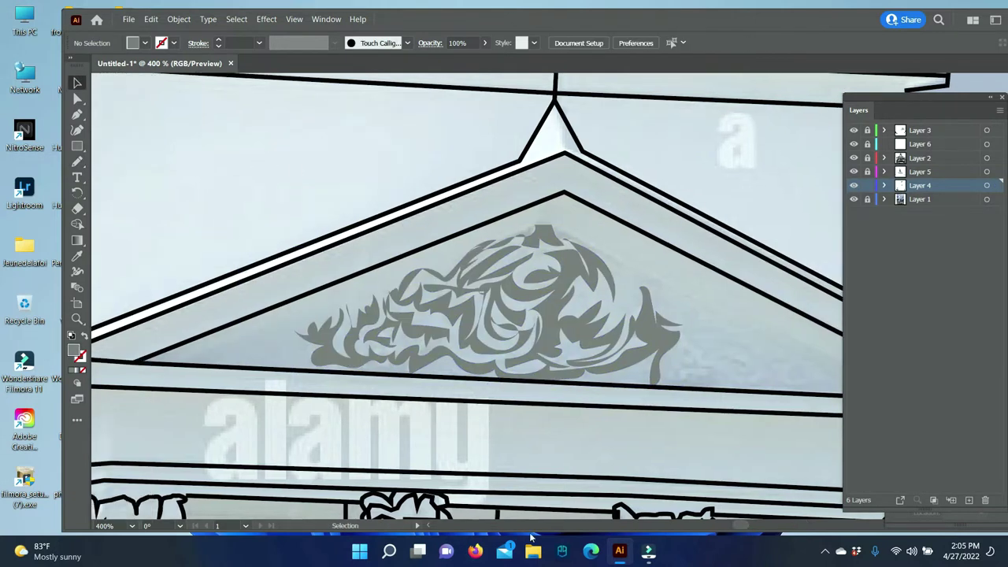
scroll(237, 359, "left", 5)
scroll(238, 359, "up", 1)
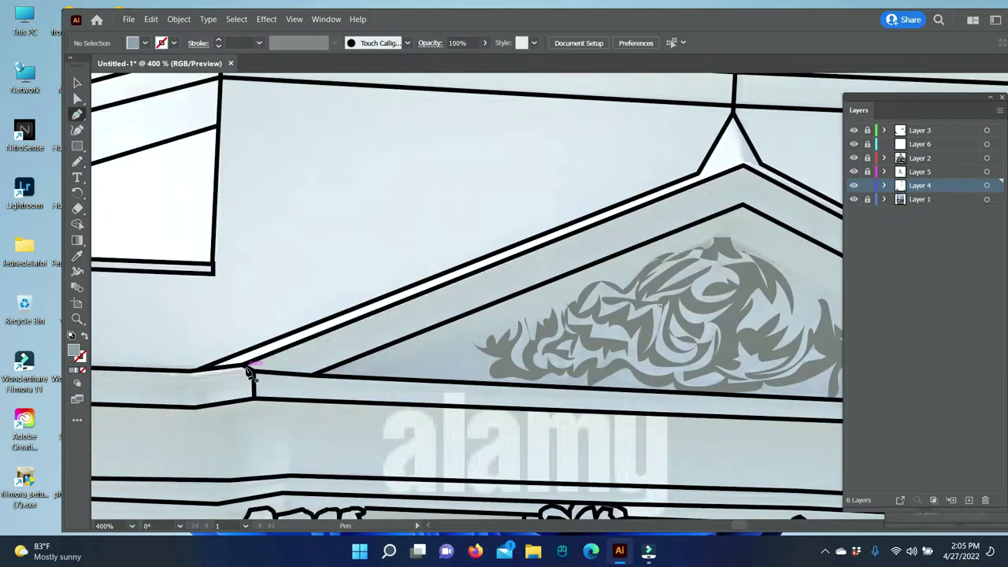
Draw the pediment triangle with the Pen tool and send it to back
key("p")
left_click(327, 167)
left_click_drag(783, 415, 733, 423)
scroll(742, 522, "left", 8)
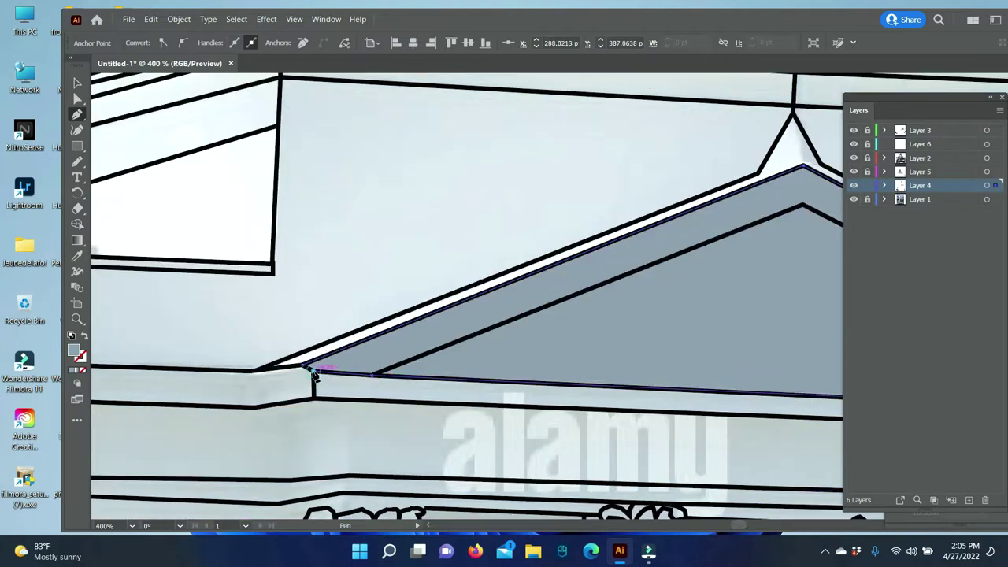
right_click(772, 326)
left_click(842, 309)
scroll(423, 153, "right", 4)
Pencil the pale shape inside the pediment and send it behind the artwork
key("n")
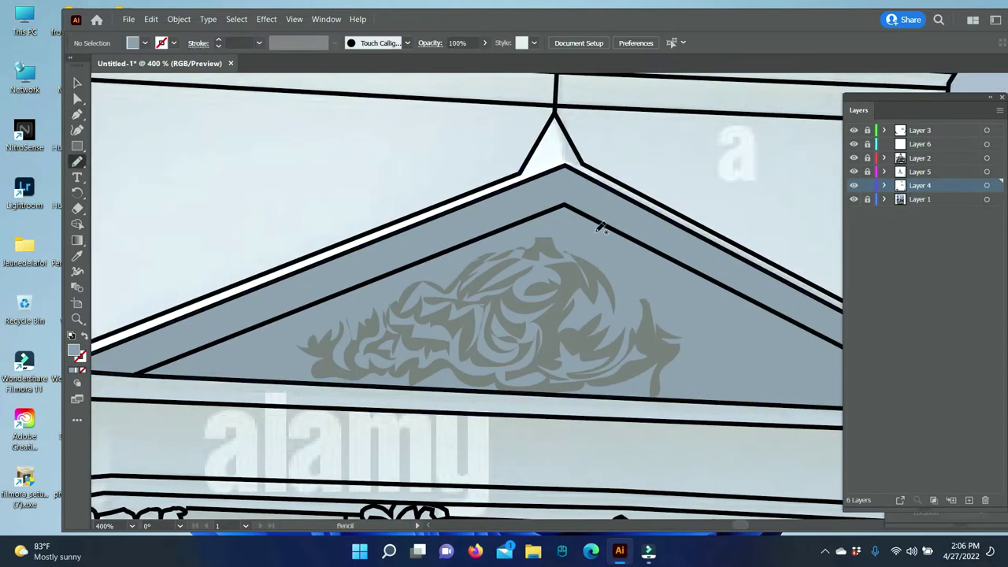
left_click_drag(801, 397, 799, 398)
key("v")
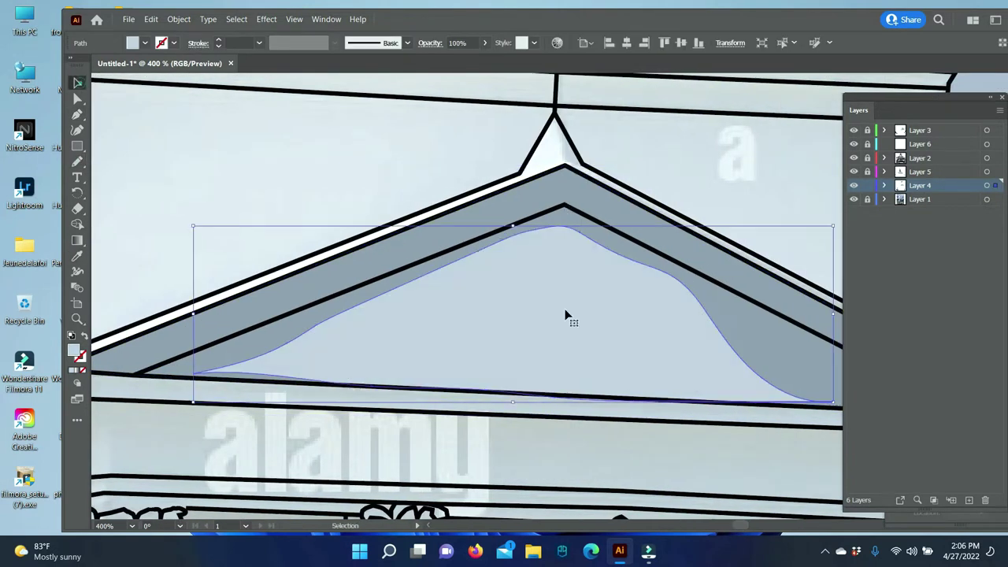
right_click(733, 318)
left_click(607, 297)
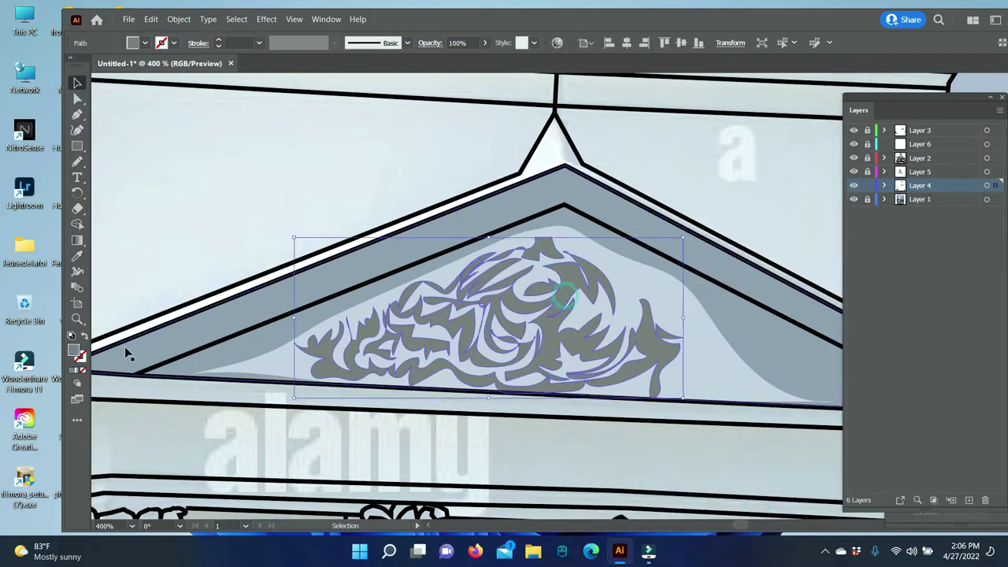
Try a Drop Shadow on the ornament in Normal mode, then cancel it
left_click(266, 19)
left_click(453, 191)
left_click(570, 311)
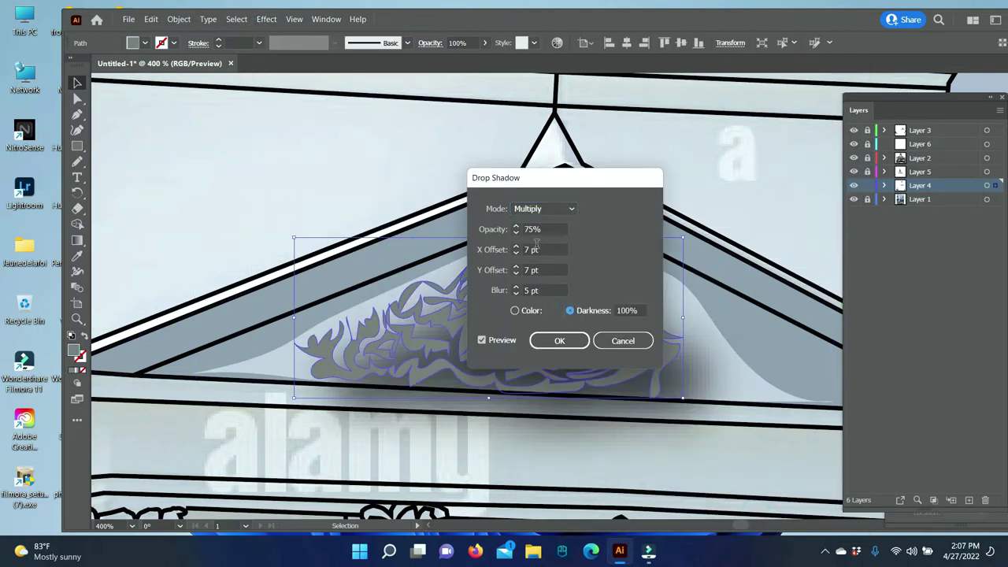
left_click(543, 209)
double_click(532, 230)
key("Escape")
left_click(150, 19)
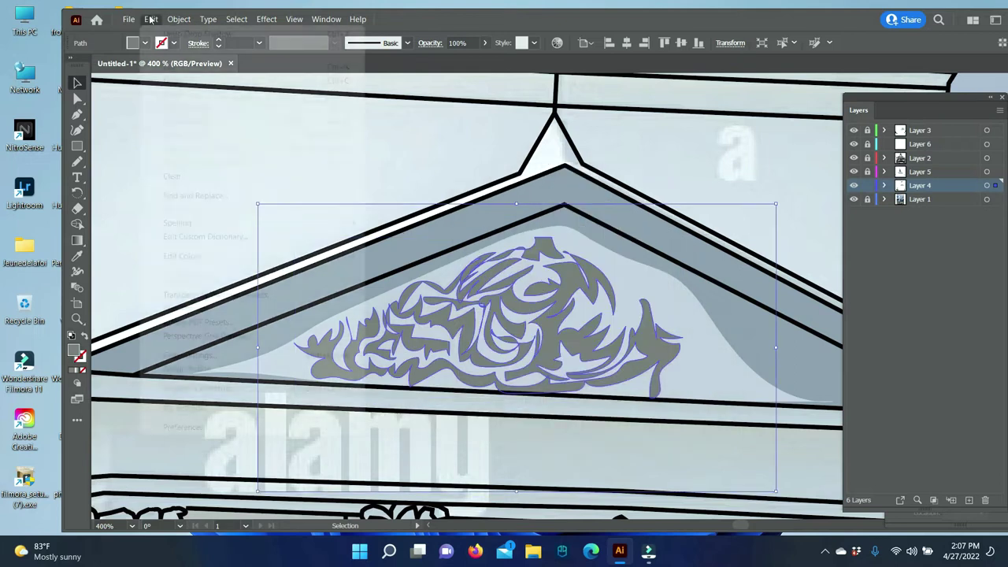
Reapply the previous dark drop shadow to the ornament
left_click(453, 191)
left_click(619, 340)
left_click(266, 18)
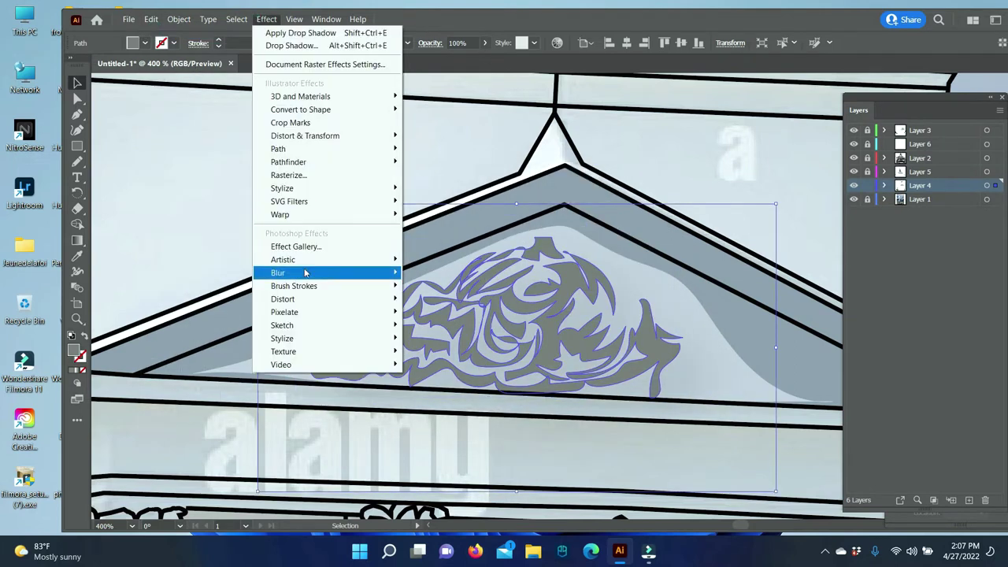
left_click(449, 189)
key("Return")
Reopen the Drop Shadow settings with X offset 0 and opacity 10%
left_click(267, 19)
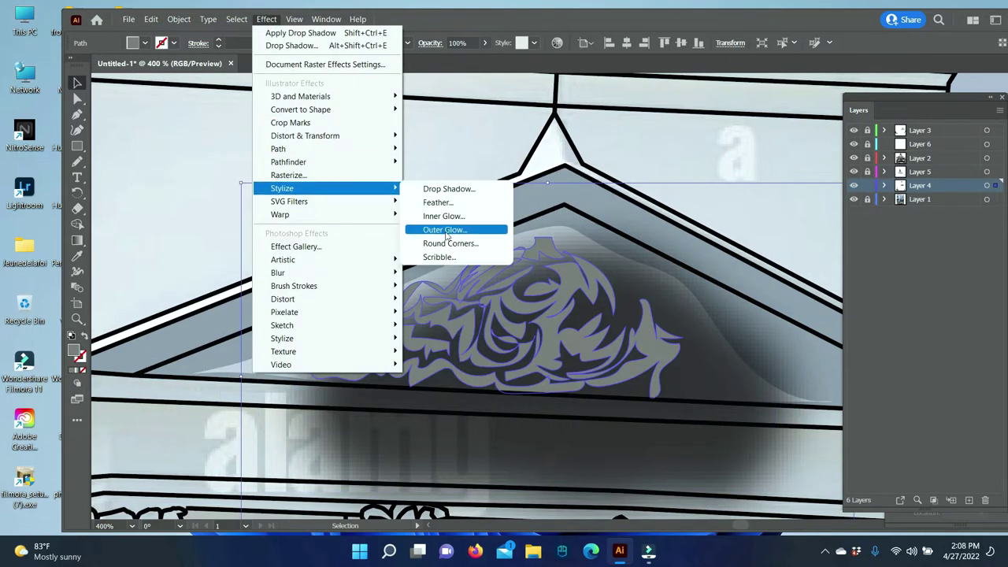
left_click(449, 189)
double_click(527, 249)
key("Tab")
type("0")
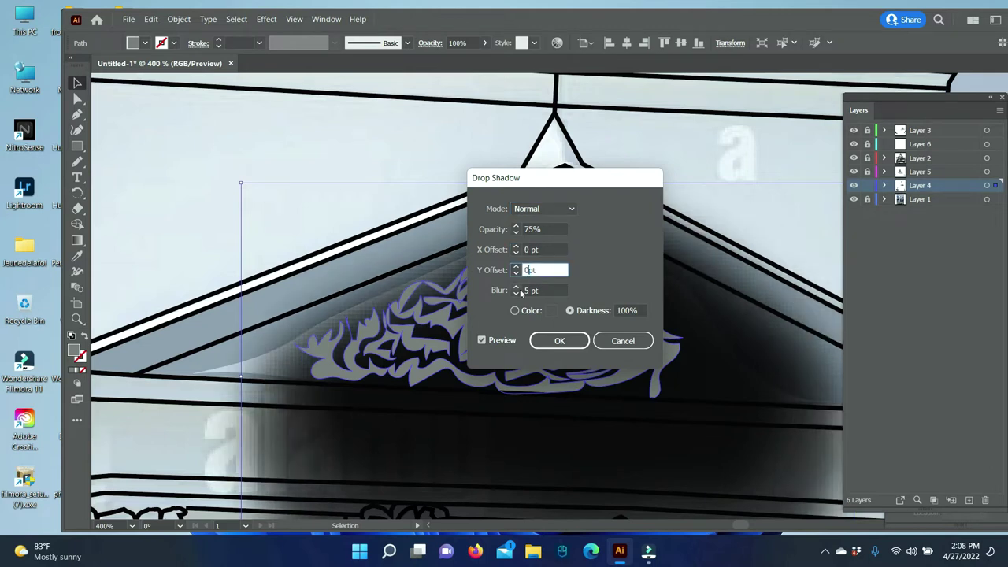
key("Tab")
double_click(528, 228)
type("10")
Adjust the shadow blur and set the Y offset to 1 pt
double_click(531, 290)
type("1")
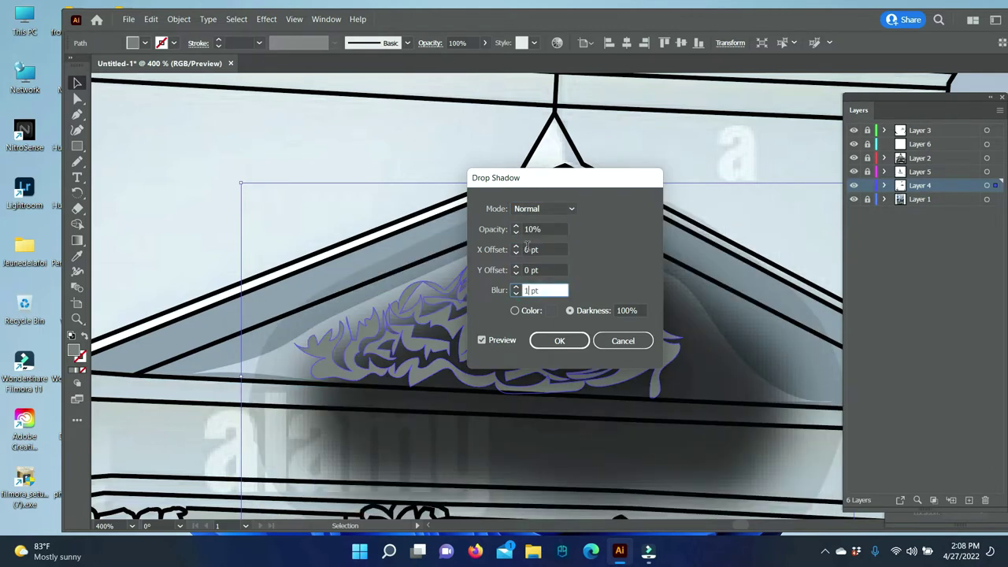
double_click(526, 291)
left_click(538, 272)
type("1")
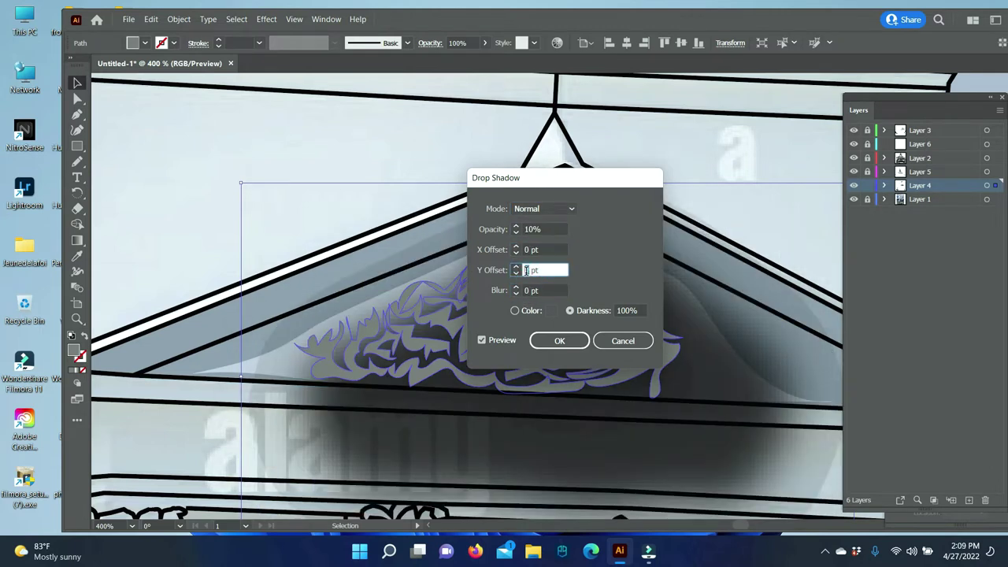
key("shift+Tab")
Lower the Y offset, apply the drop shadow, then undo and redo it
key("shift+Tab")
key("shift+Tab")
Set the shadow blend mode to Hue with 5% opacity
key("o")
left_click(543, 208)
left_click(540, 407)
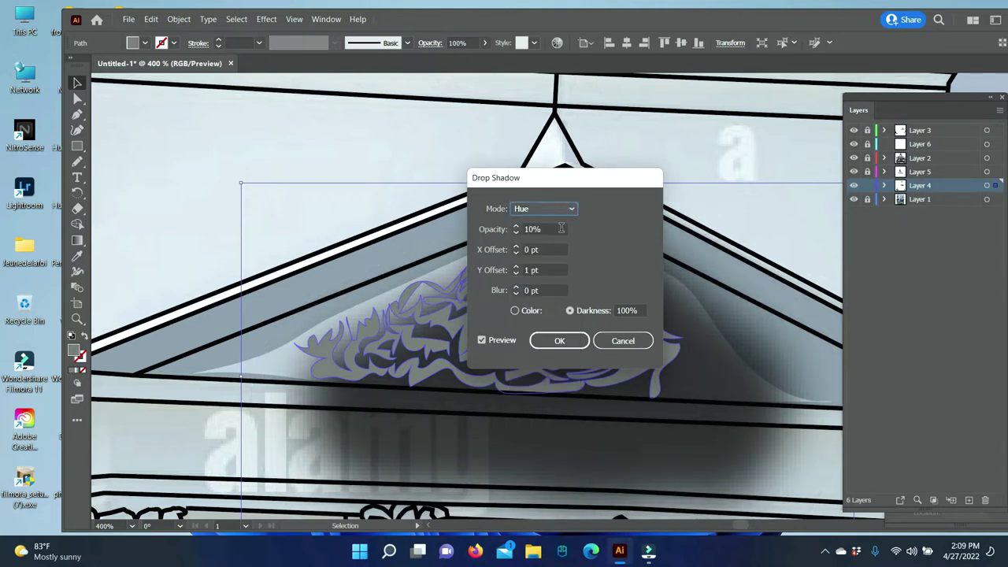
key("Tab")
type("5")
key("Tab")
key("Tab")
left_click(514, 288)
key("shift+Tab")
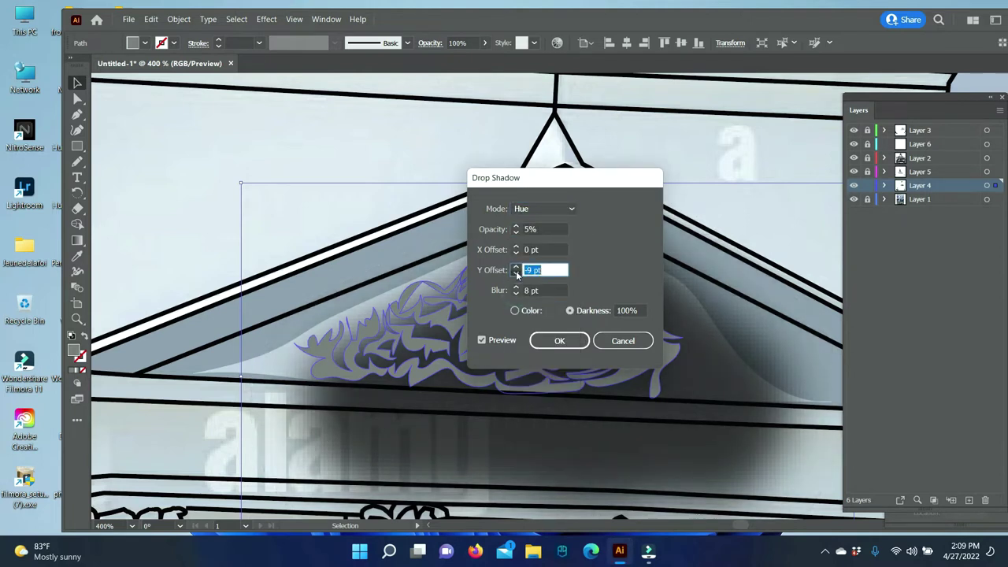
key("shift+Tab")
key("Return")
left_click(637, 426)
key("ctrl+z")
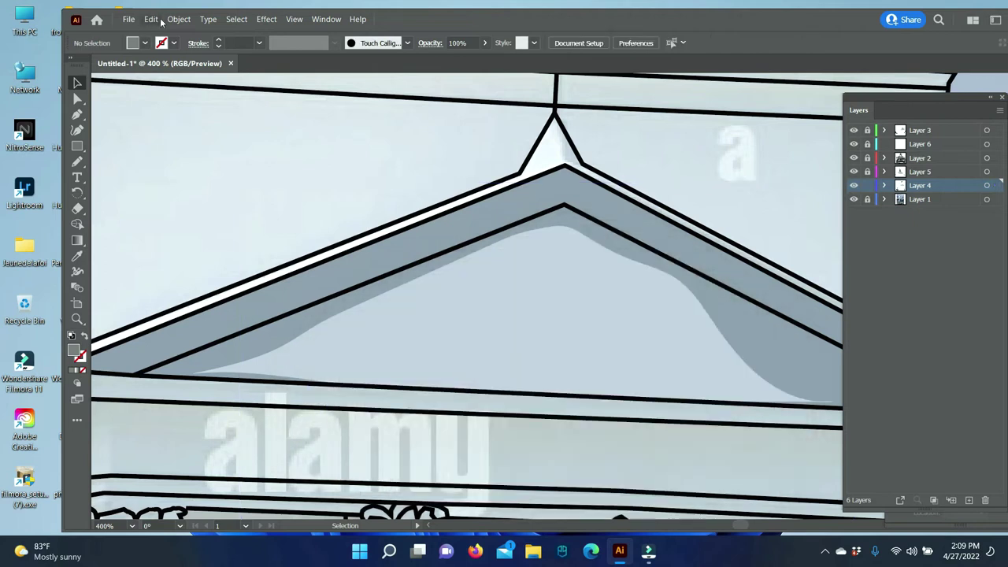
key("ctrl+shift+z")
Undo the heavy dark drop shadow on the pediment ornament
key("shift+e")
scroll(787, 457, "down", 1)
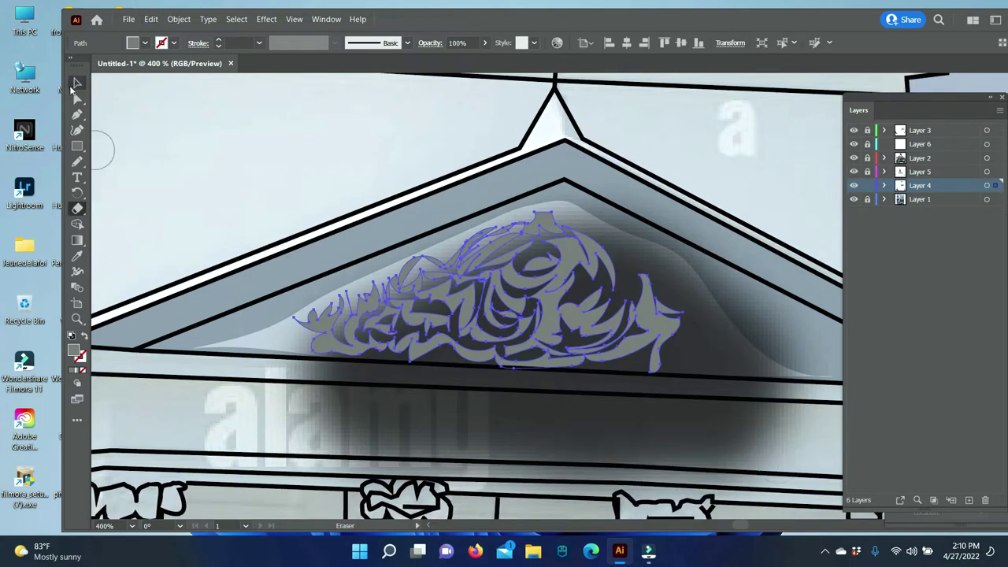
left_click(150, 18)
left_click(189, 34)
Try a centre-radiating Inner Glow on the ornament, then dismiss it
left_click(236, 19)
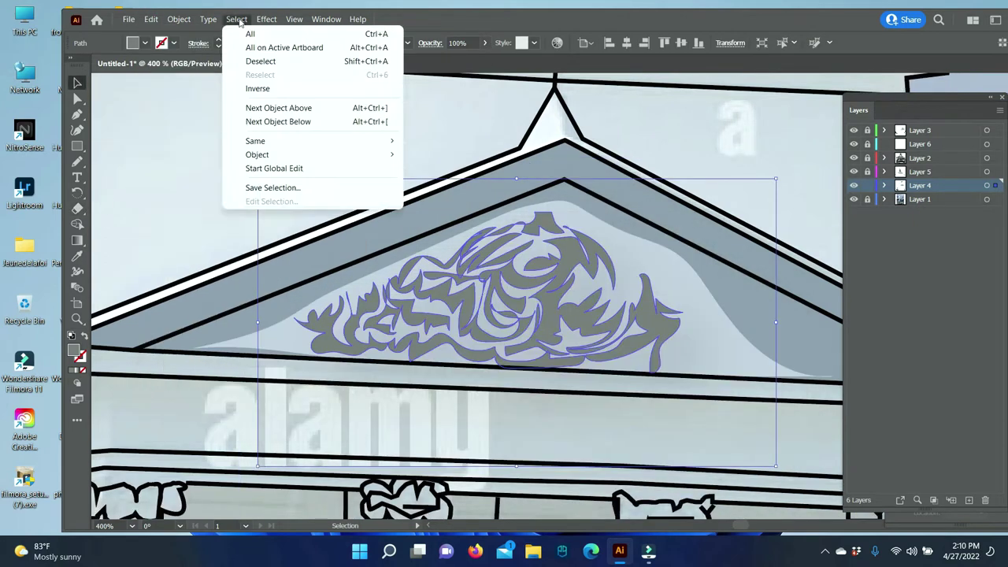
left_click(441, 216)
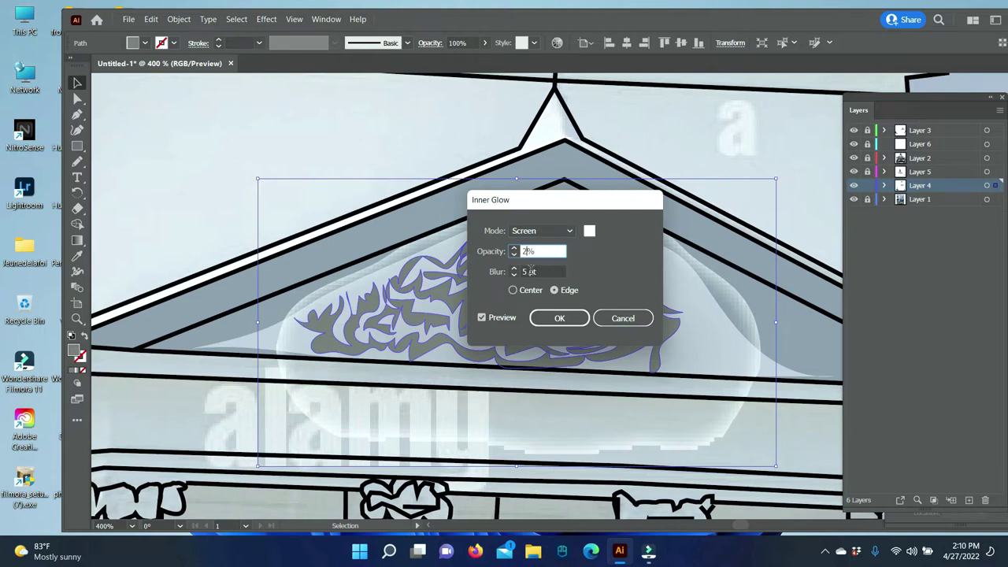
double_click(523, 271)
left_click(512, 289)
left_click(560, 318)
Apply a faint Hue-mode drop shadow to the ornament
left_click(266, 19)
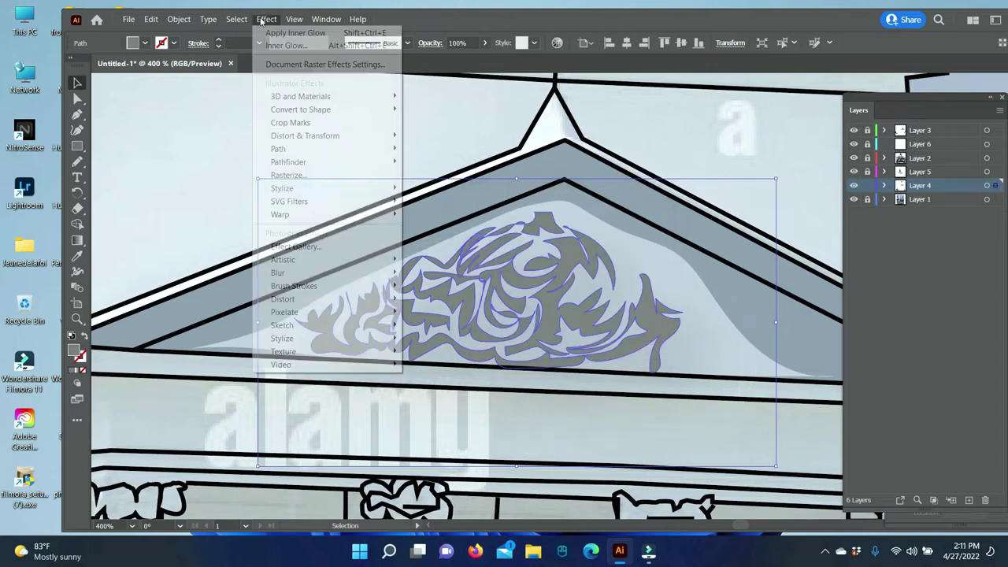
left_click(429, 188)
double_click(525, 250)
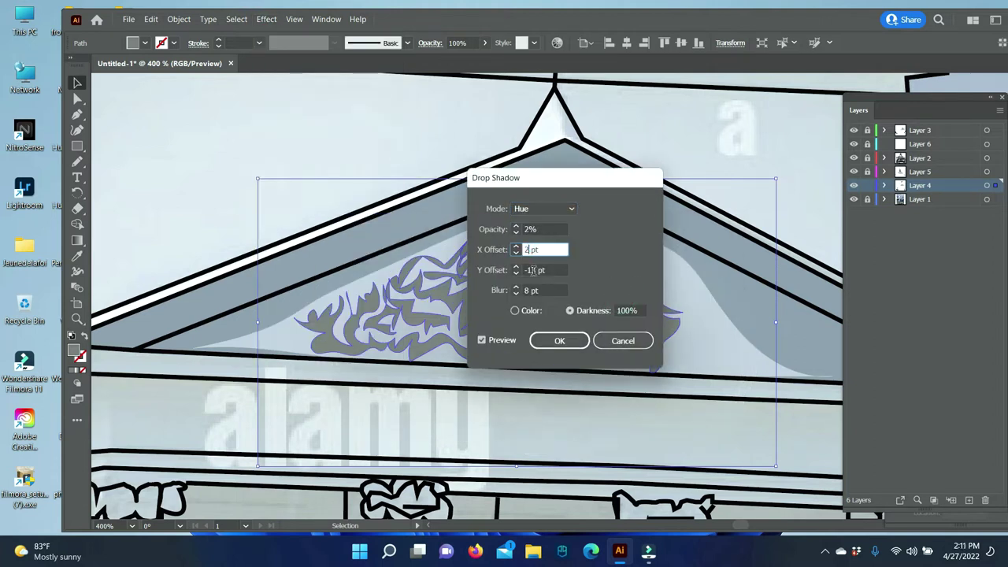
key("Tab")
left_click(541, 345)
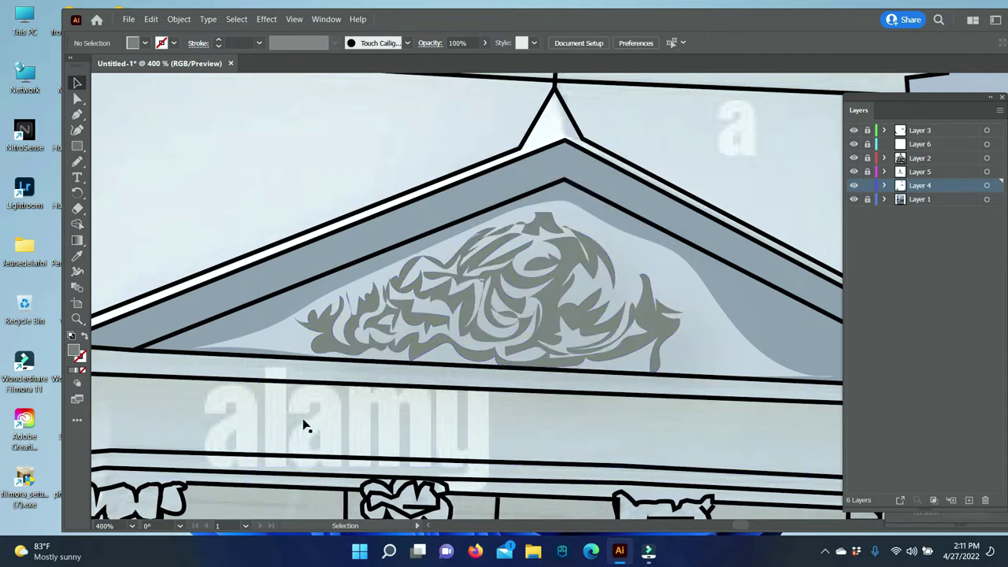
scroll(366, 320, "down", 2)
scroll(365, 321, "down", 5)
scroll(365, 320, "up", 5)
Sample the blue-grey roof colour and draw a shadow band along the right roof slope at 89% opacity
key("i")
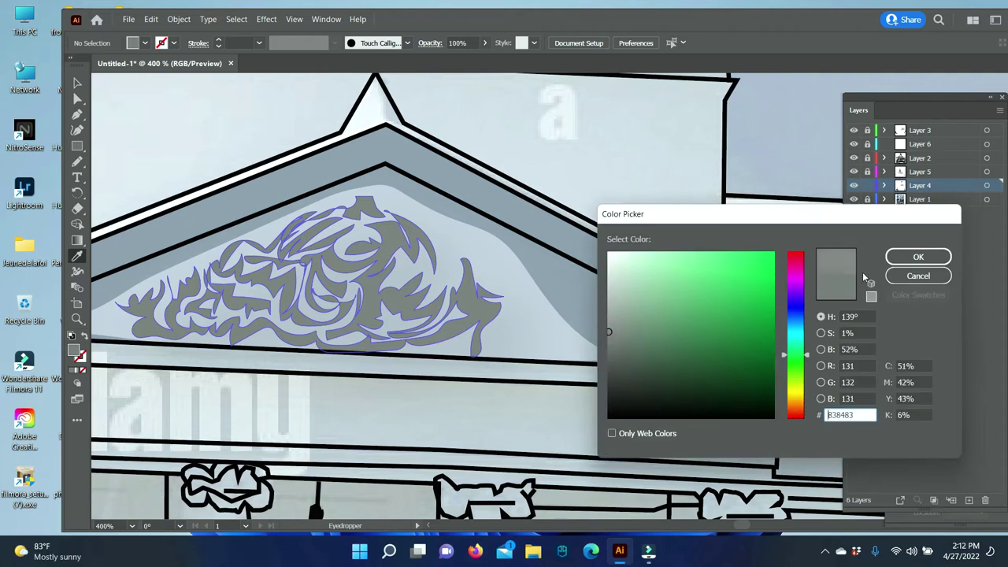
key("v")
left_click(729, 339)
key("ctrl+shift+a")
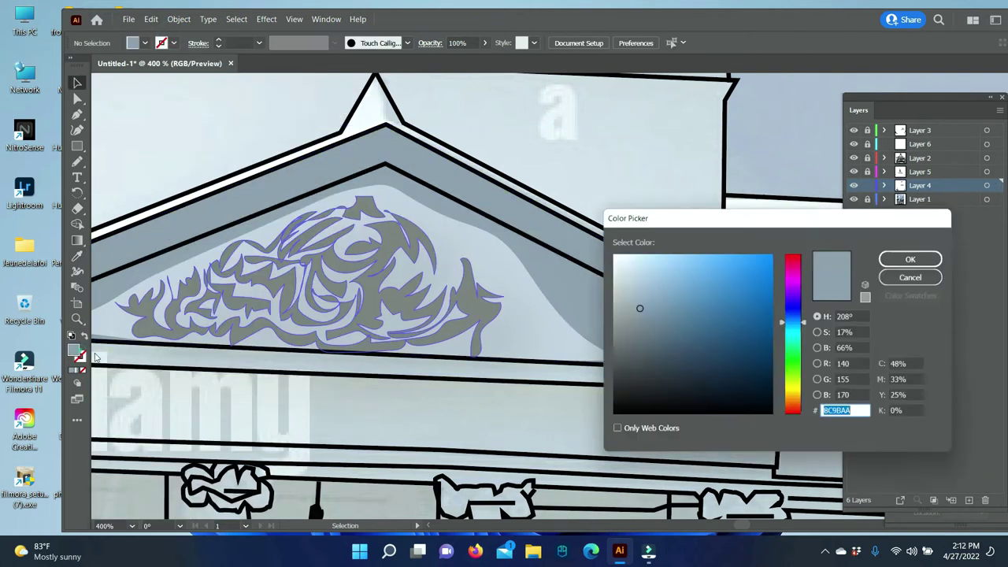
left_click_drag(535, 240, 246, 224)
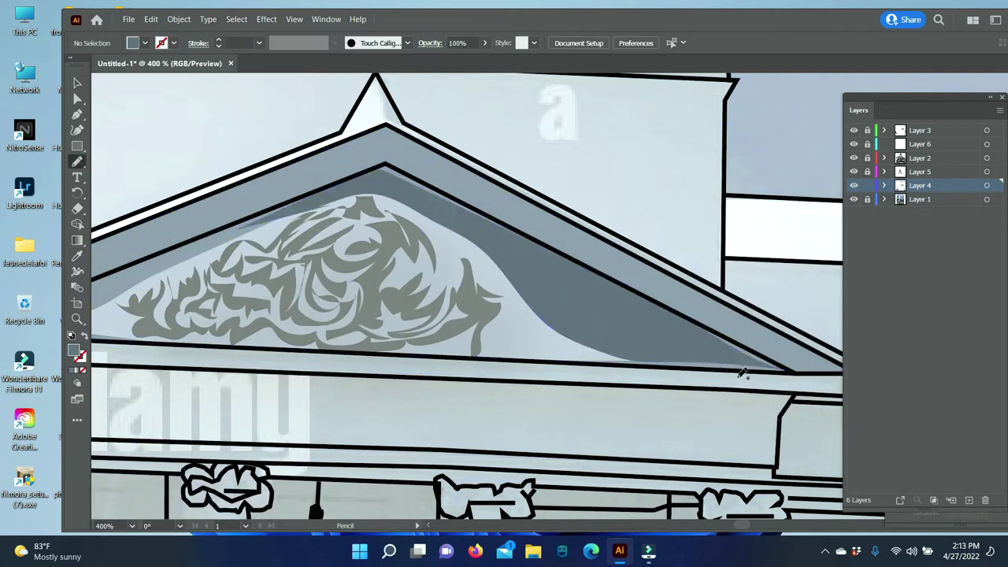
key("v")
left_click_drag(484, 61, 472, 60)
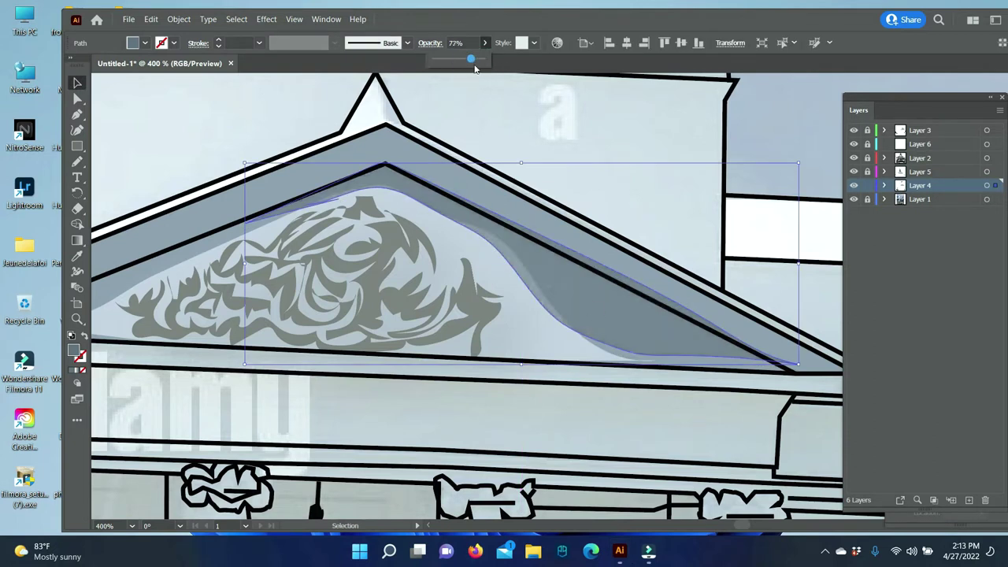
key("ctrl+shift+a")
key("z")
key("ctrl+0")
On Layer 5, draw the first white dentil under the cornice ledge
left_click_drag(561, 289, 579, 266)
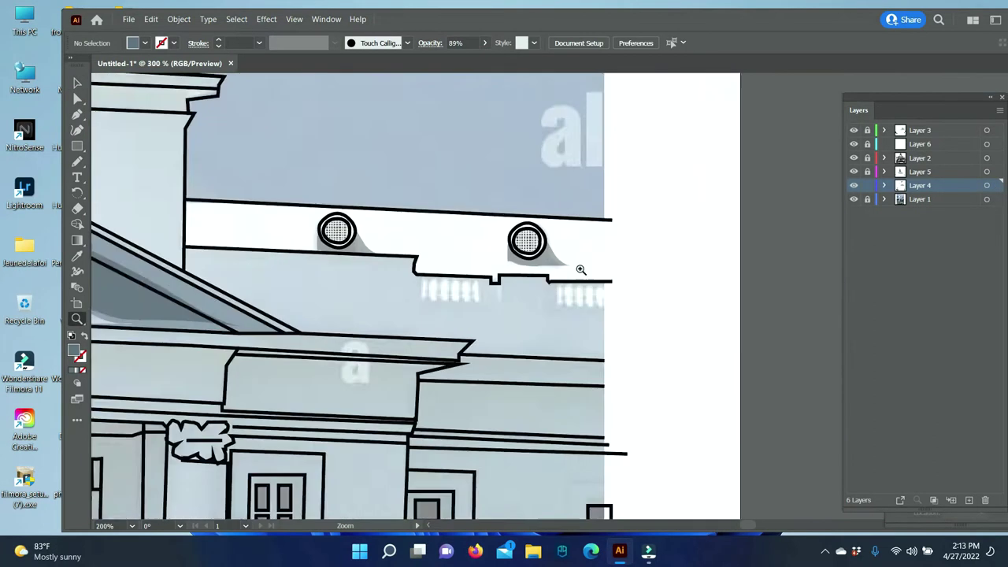
left_click(920, 171)
left_click(78, 162)
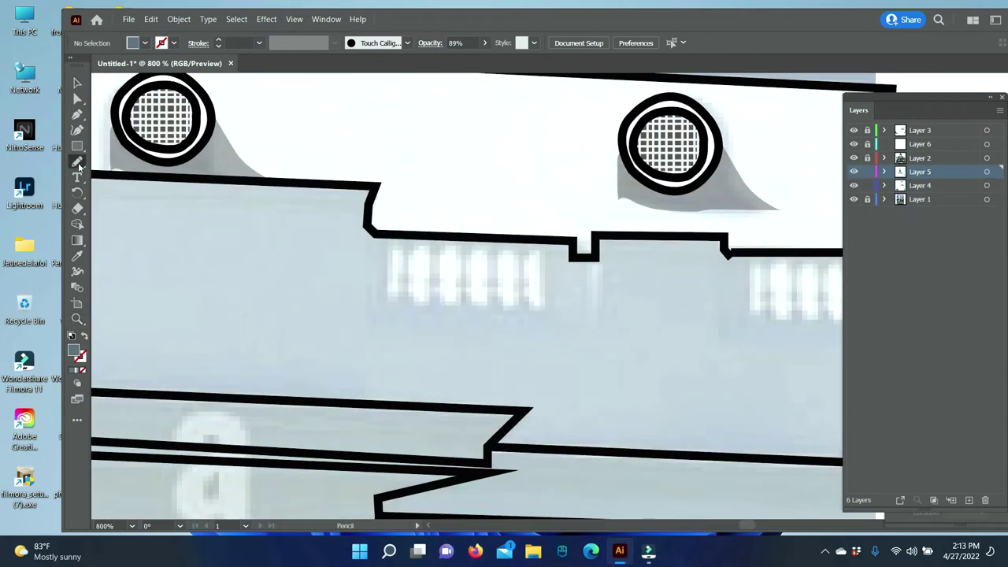
left_click(390, 247)
mouse_move(394, 321)
left_mouse_down()
mouse_move(403, 260)
mouse_move(417, 292)
mouse_move(484, 289)
left_mouse_up()
left_click(390, 247)
key("v")
Repeat the dentil into a row and copy the row to the right of the notch
key("ctrl+d")
key("ctrl+d")
scroll(231, 342, "right", 5)
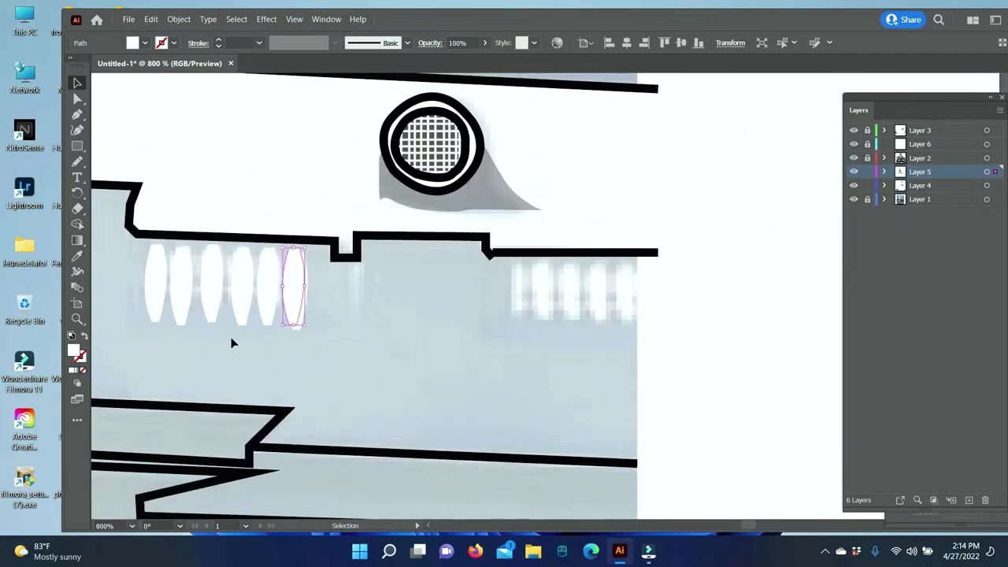
left_click(252, 289, "shift")
left_click_drag(252, 289, 586, 304)
left_click(407, 426)
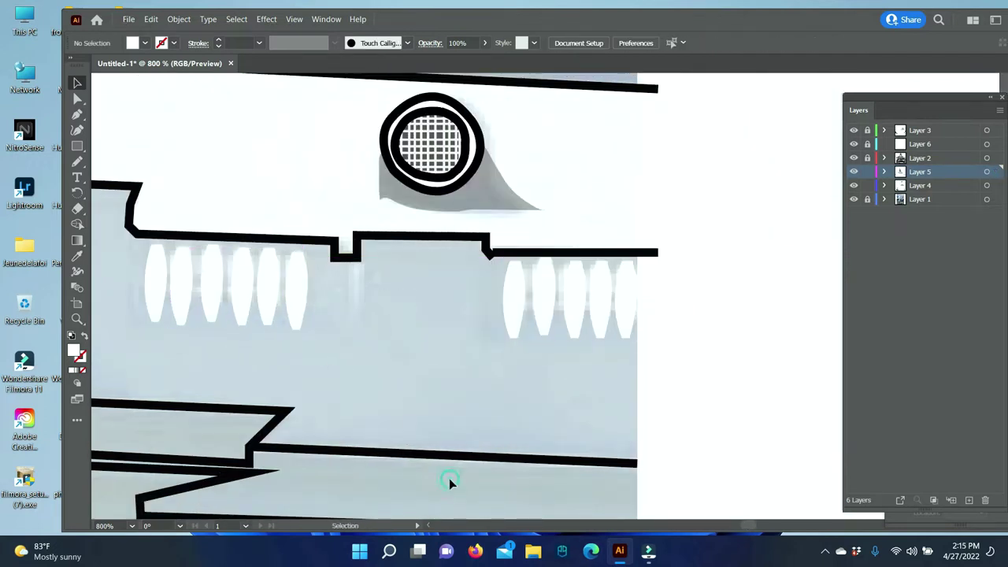
key("z")
left_click(670, 320, "alt")
Outline the wall band beneath the ledge, through the notch to its right tip
key("i")
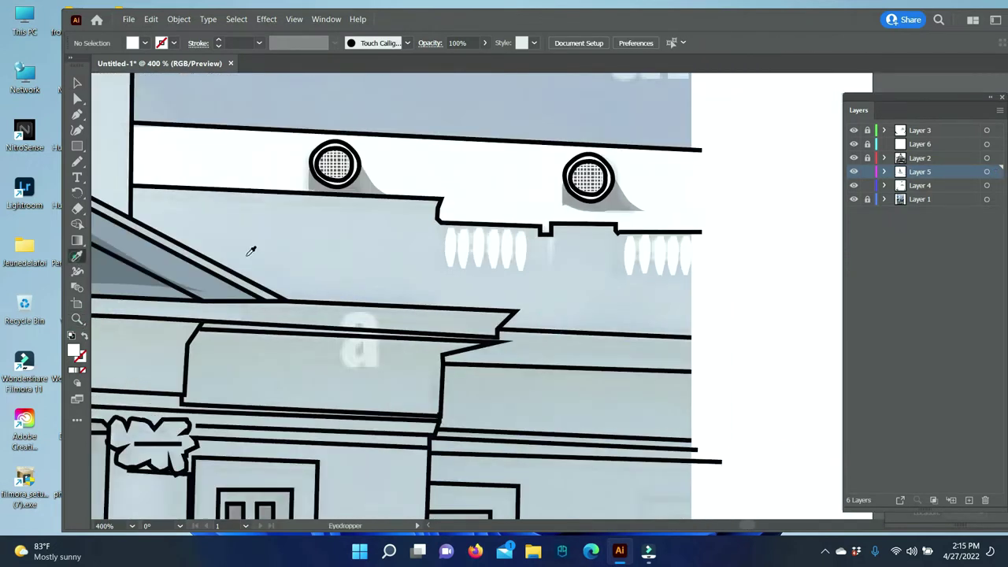
left_click(134, 188)
left_click(438, 198)
left_click(439, 220)
left_click(540, 226)
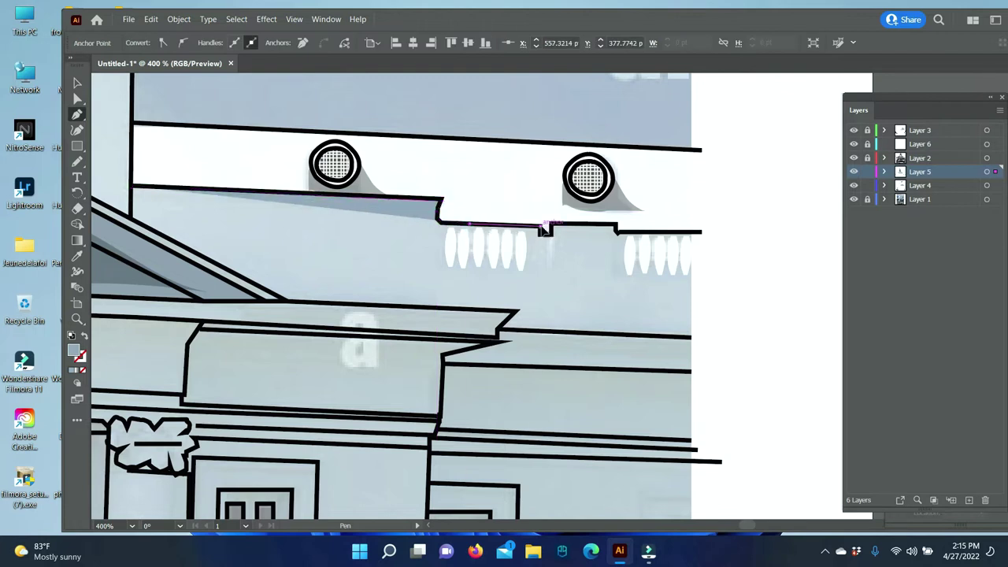
left_click(617, 228)
left_click(701, 232)
left_click(744, 276)
Close the wall band outline along its lower edge and send it behind the dentils
left_click(691, 337)
left_click(288, 300)
left_click(134, 188)
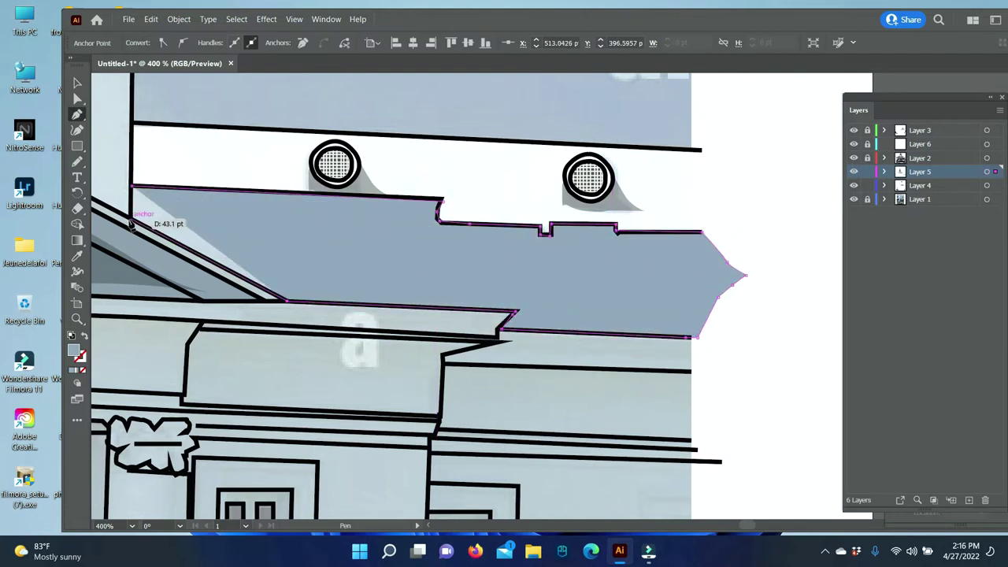
left_click(73, 82)
key("ctrl+shift+bracketleft")
left_click(776, 401)
scroll(777, 401, "up", 2)
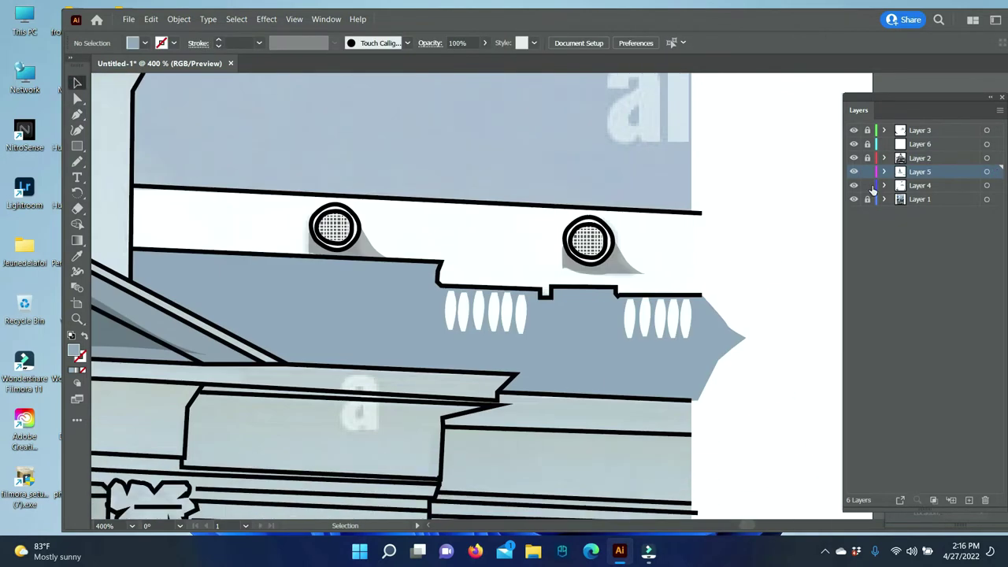
Trace the upper band around the round windows with the Pen and send it to back
key("p")
left_click(134, 188)
left_click(701, 212)
left_click(727, 222)
left_click(729, 277)
left_click(617, 289)
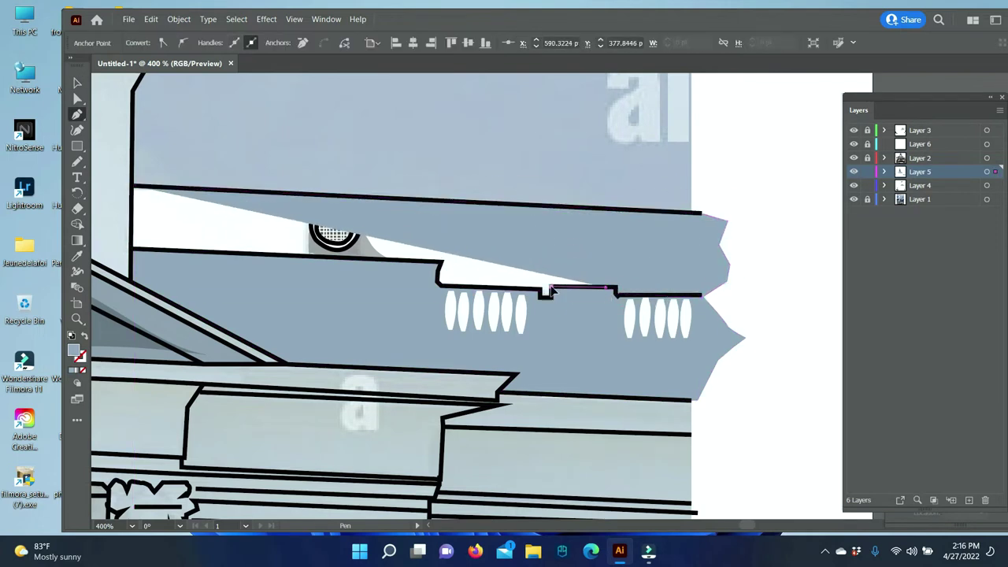
left_click(551, 298)
left_click(439, 285)
left_click(132, 248)
left_click(134, 188)
left_click(79, 84)
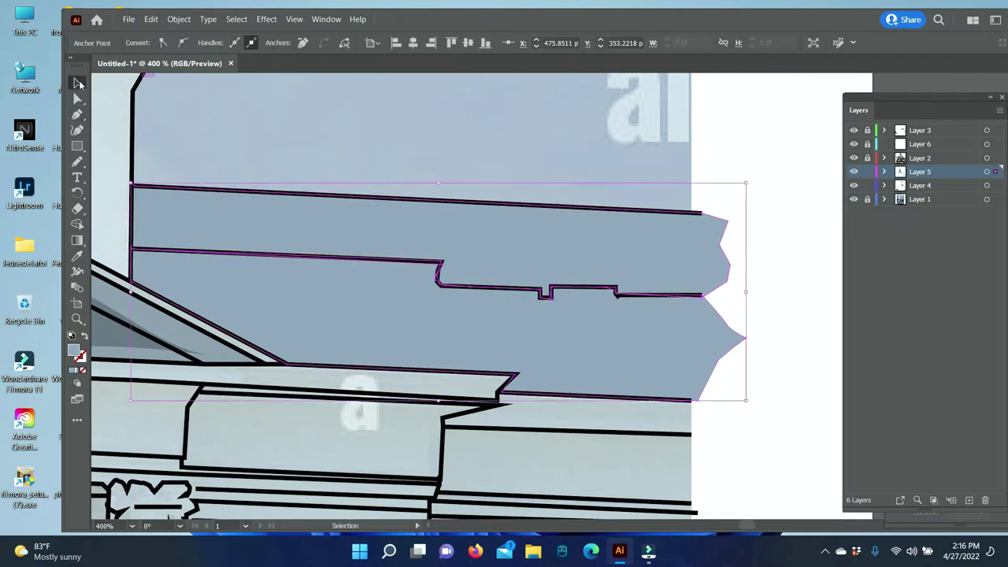
key("ctrl+shift+bracketleft")
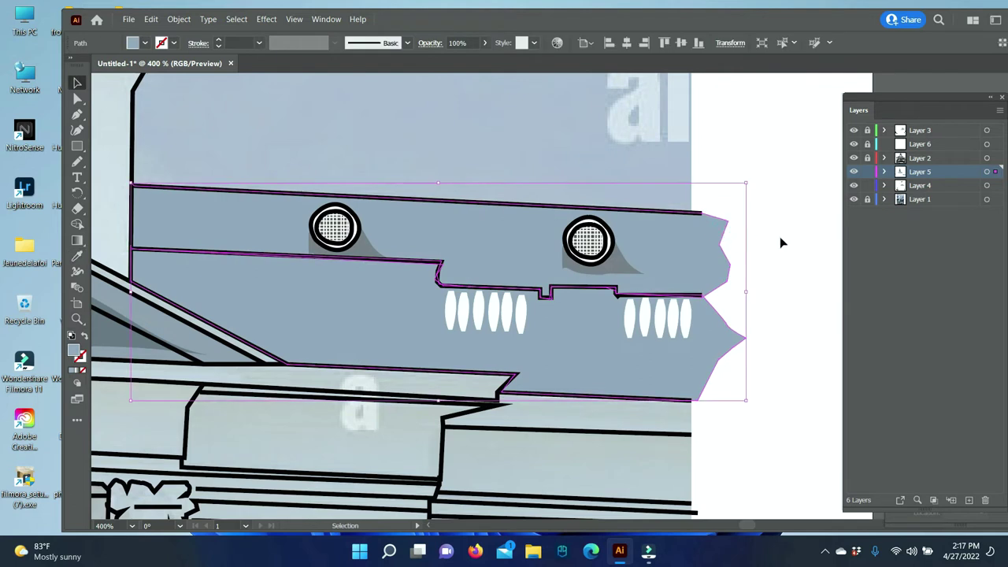
Delete the unwanted grey band and redraw the white upper band freehand with the Pencil
key("a")
left_click(779, 273)
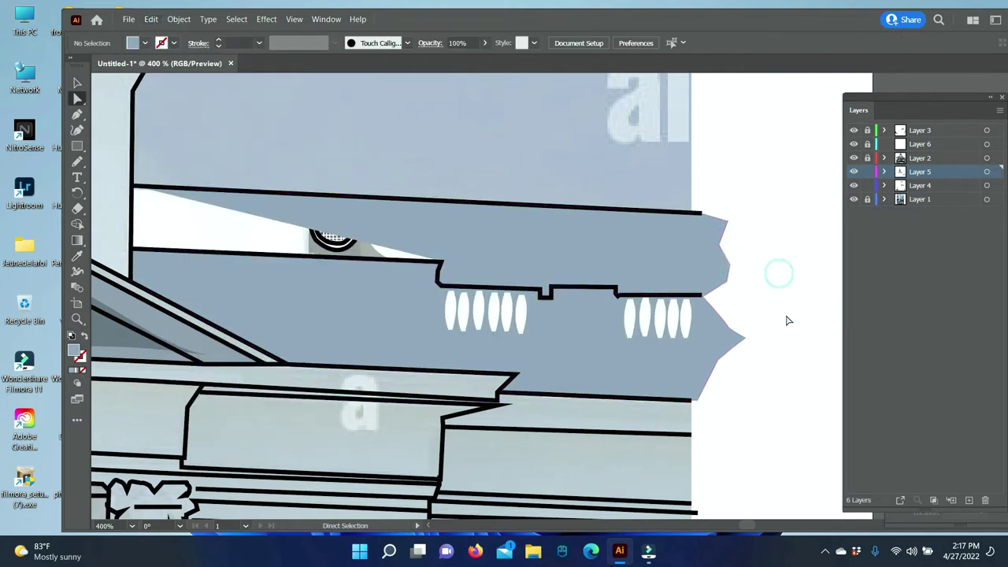
left_click(728, 327)
key("Delete")
key("n")
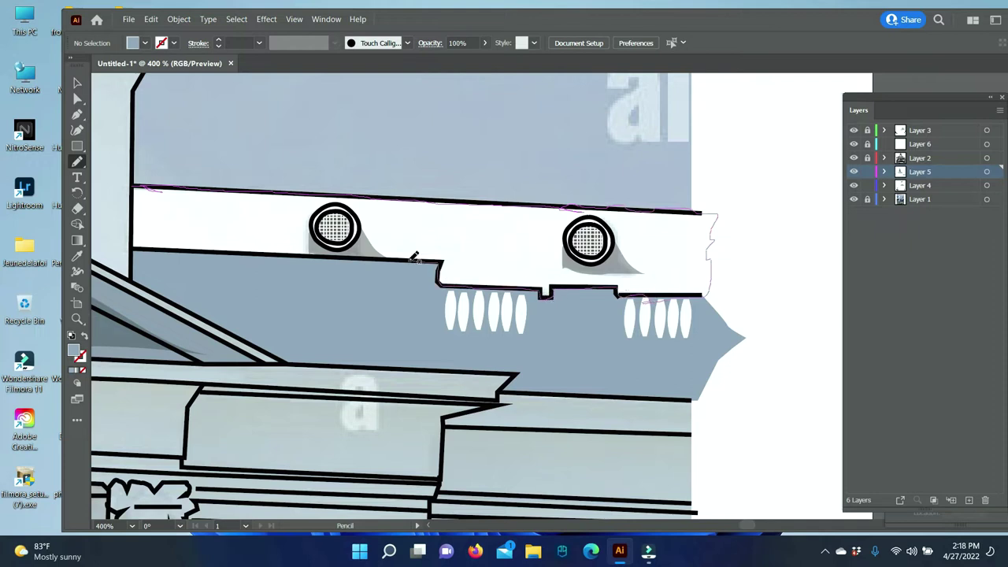
left_click_drag(134, 246, 134, 247)
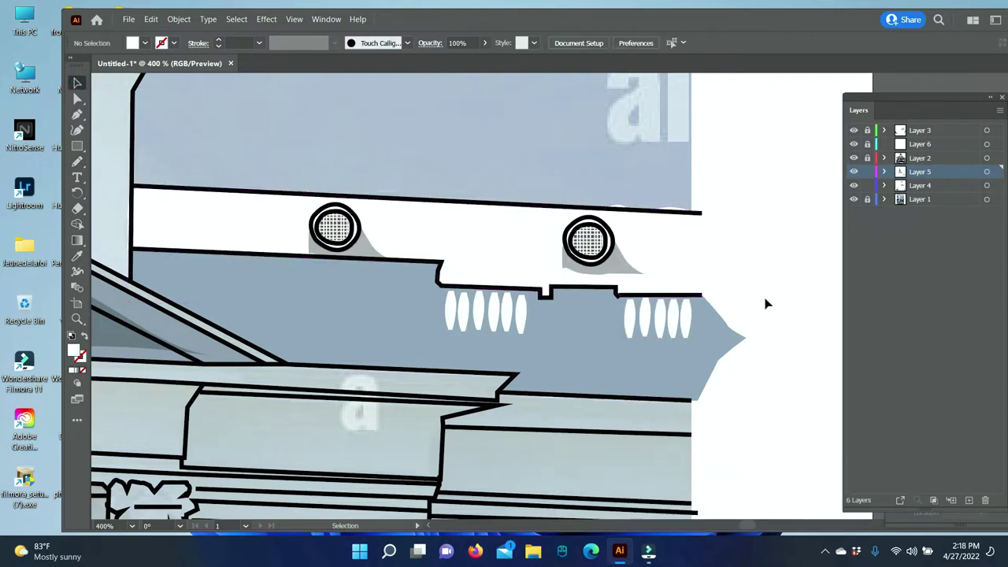
key("shift+e")
key("ctrl+shift+a")
Move the white oval baluster group under the other round window and copy the dark pane one slot down
key("ctrl+0")
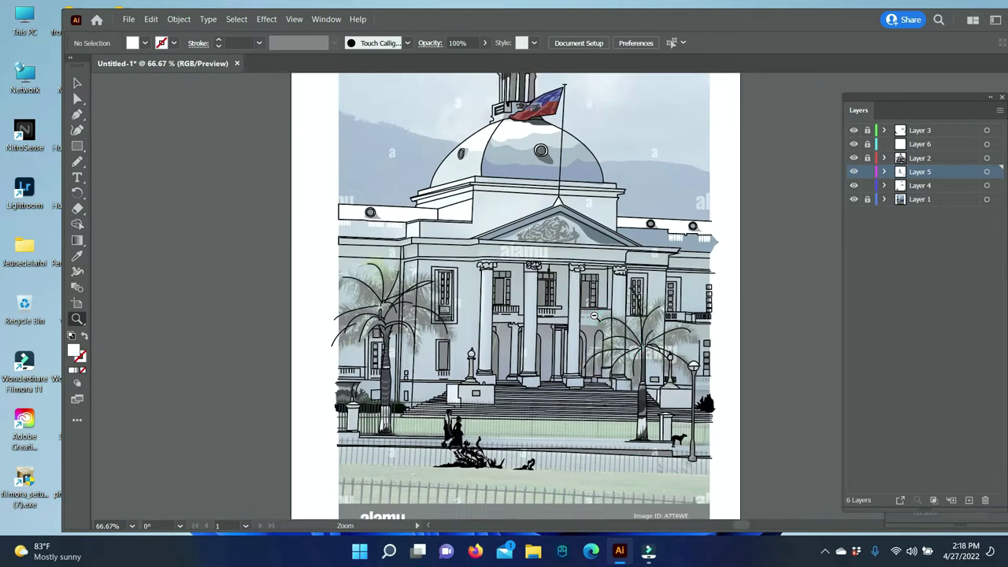
key("z")
left_click(608, 365)
left_click(608, 364)
key("v")
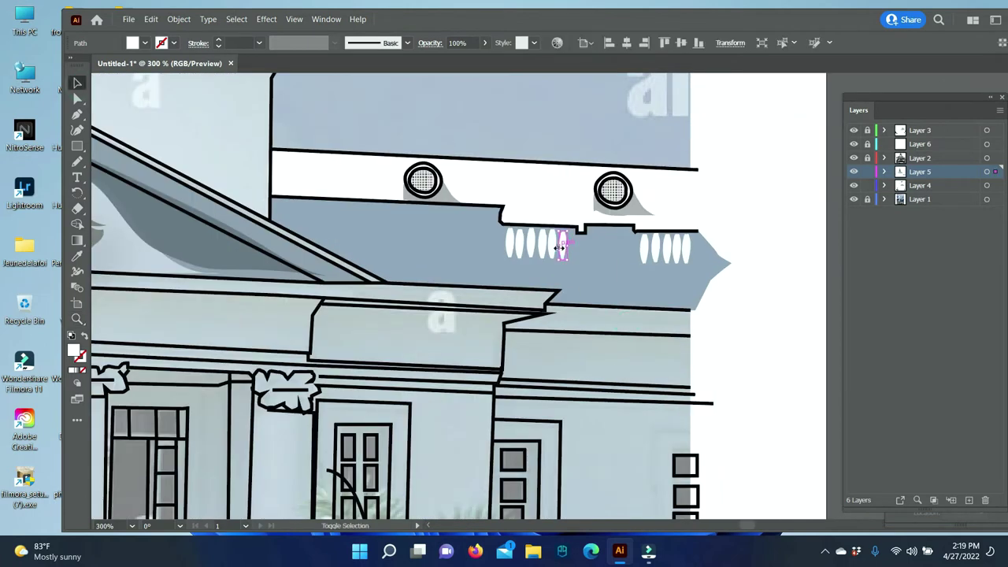
left_click(525, 249)
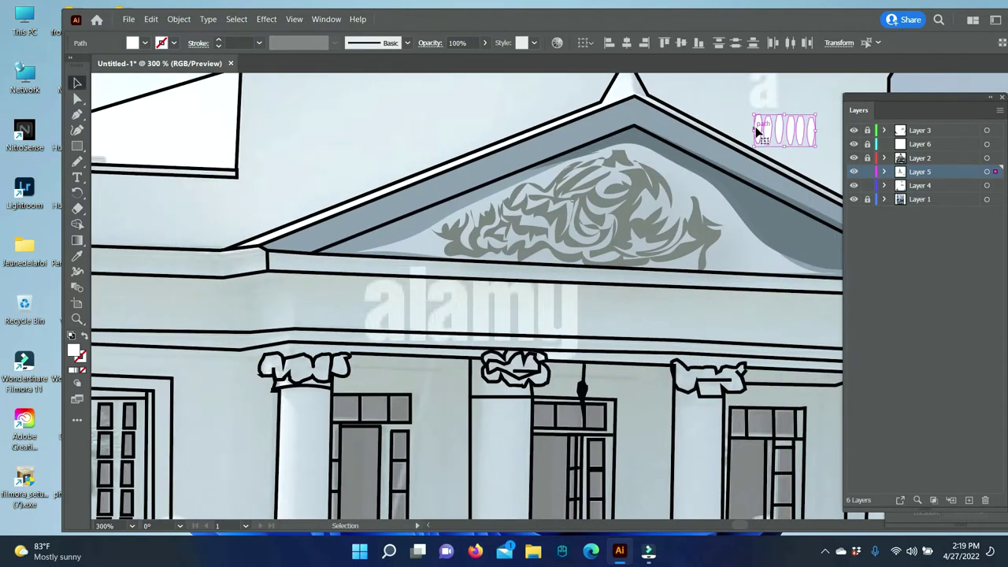
mouse_move(522, 254)
left_mouse_down()
mouse_move(572, 199)
mouse_move(256, 200)
left_mouse_up()
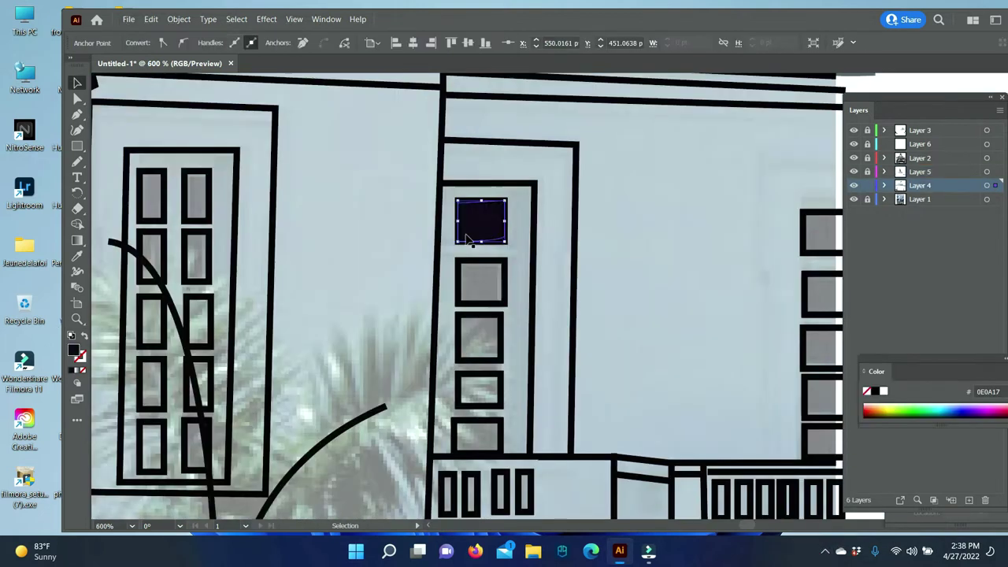
left_click_drag(481, 223, 482, 282)
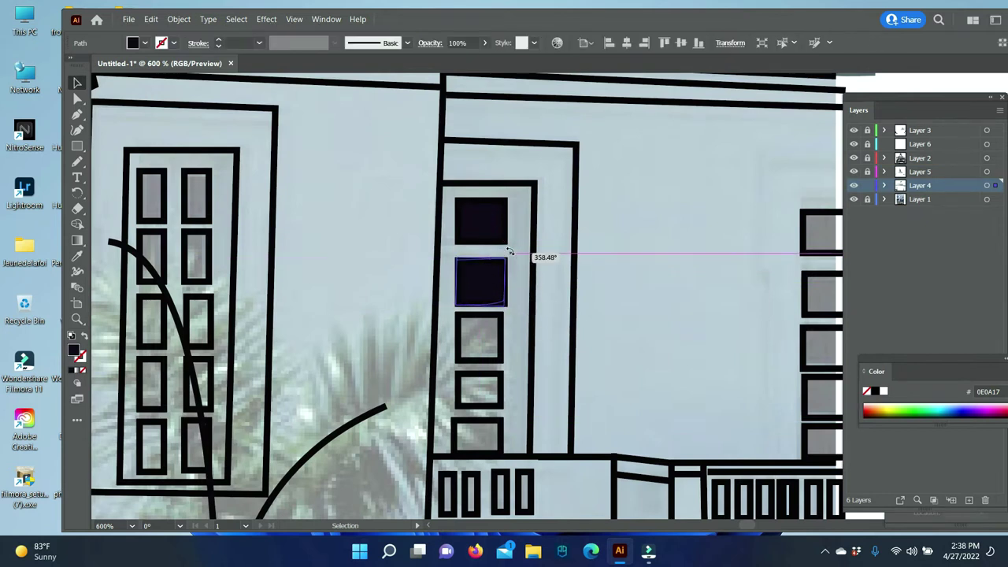
Fill the third and fourth panes of the tall window with dark pane copies
left_click_drag(472, 290, 464, 346)
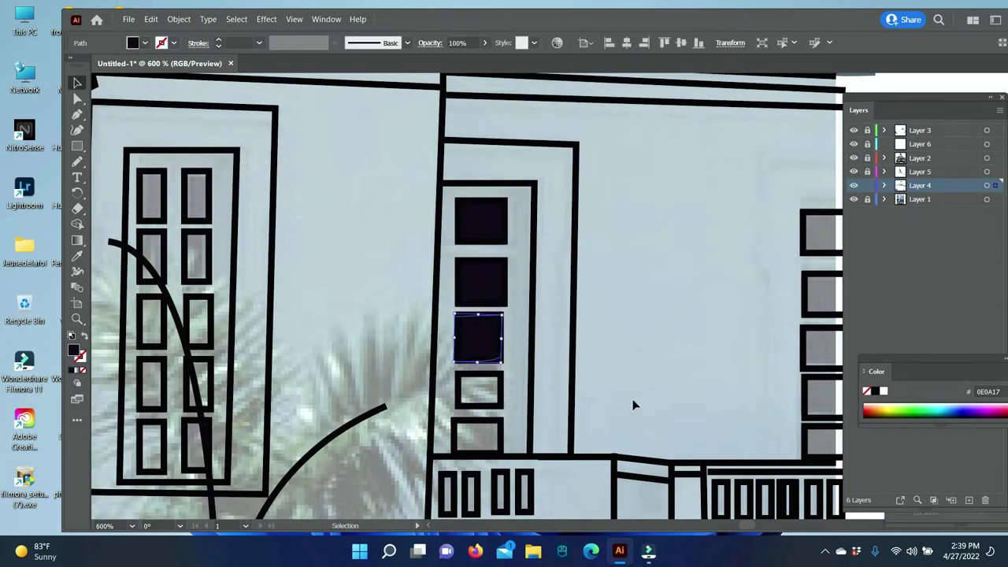
key("p")
left_click(462, 372)
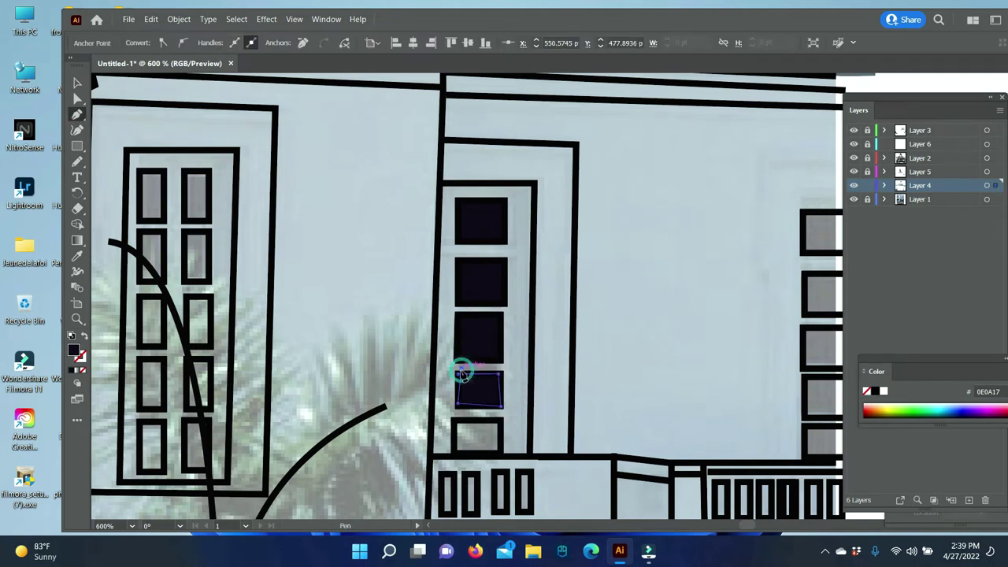
left_click(77, 82)
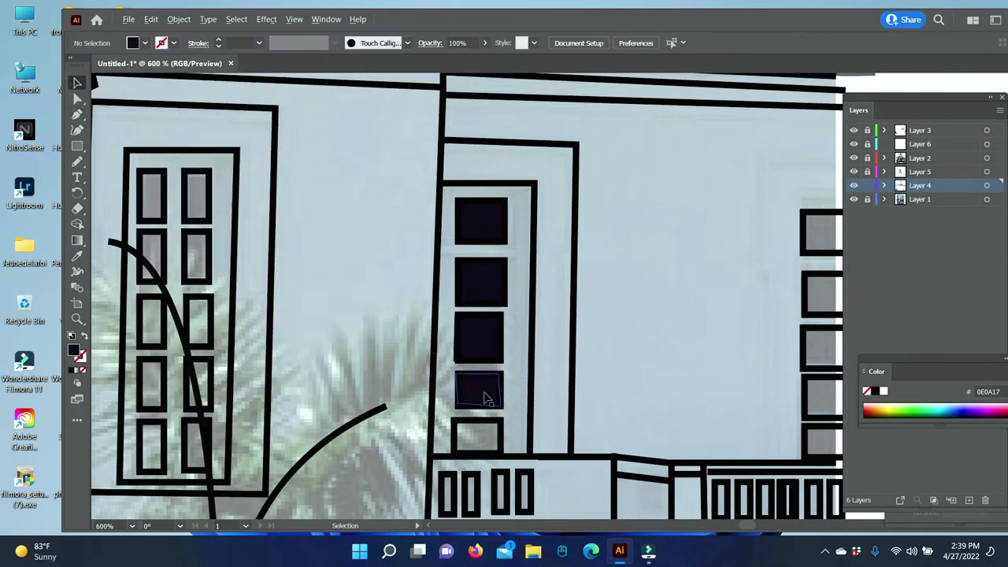
left_click_drag(484, 398, 483, 439)
left_click_drag(744, 525, 754, 528)
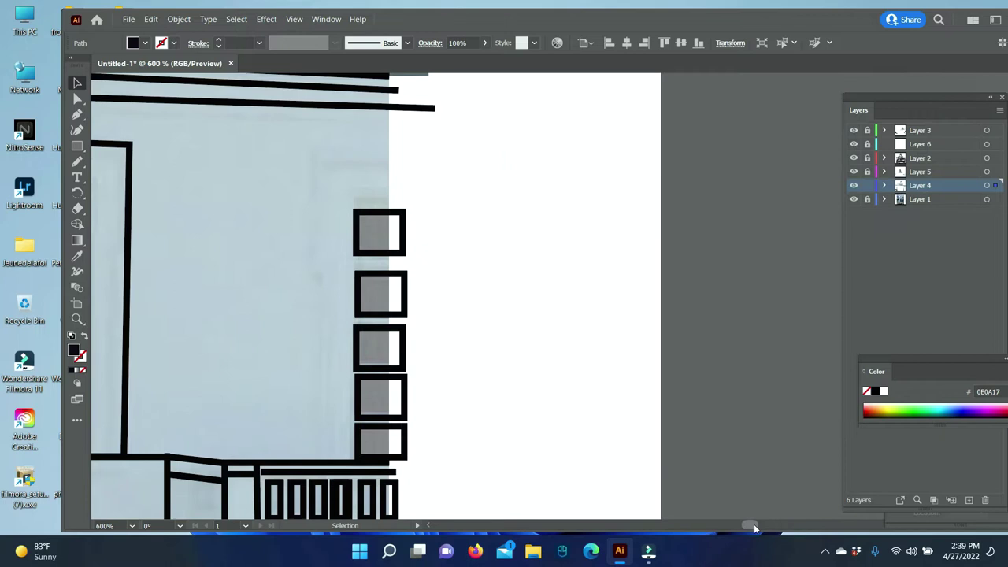
Trace a near-black top pane on the next window and copy it onto the panes below
left_click(354, 210)
left_click(404, 210)
left_click(404, 255)
left_click(355, 255)
left_click(354, 210)
key("v")
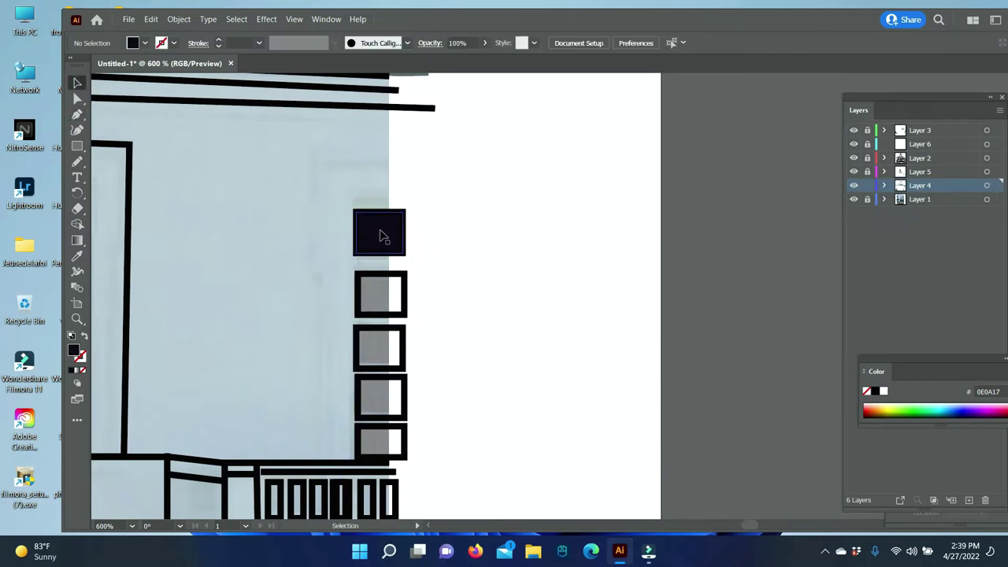
left_click_drag(381, 236, 386, 447)
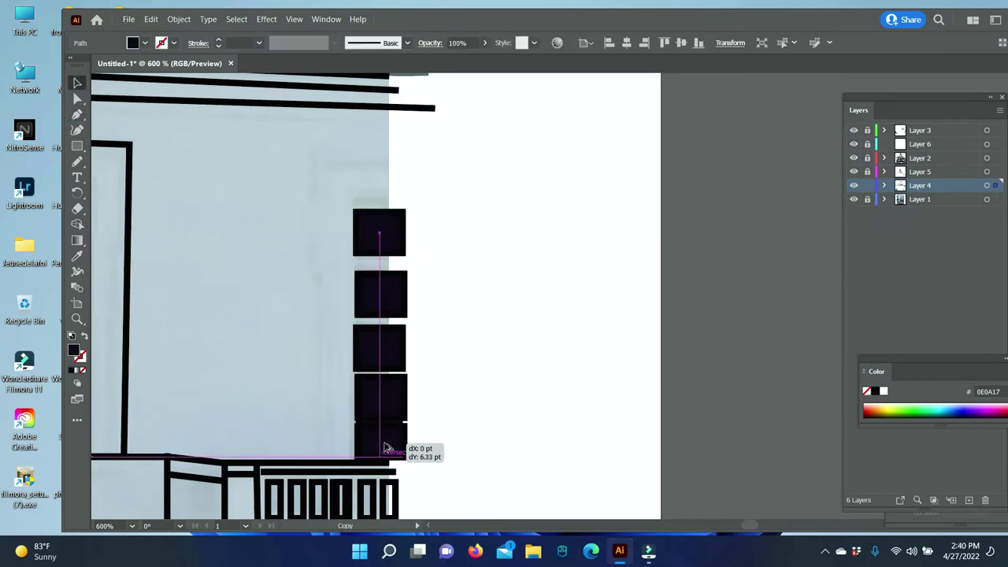
Fill both pane columns of the double window with near-black pane copies
scroll(520, 517, "left", 3)
scroll(520, 516, "left", 4)
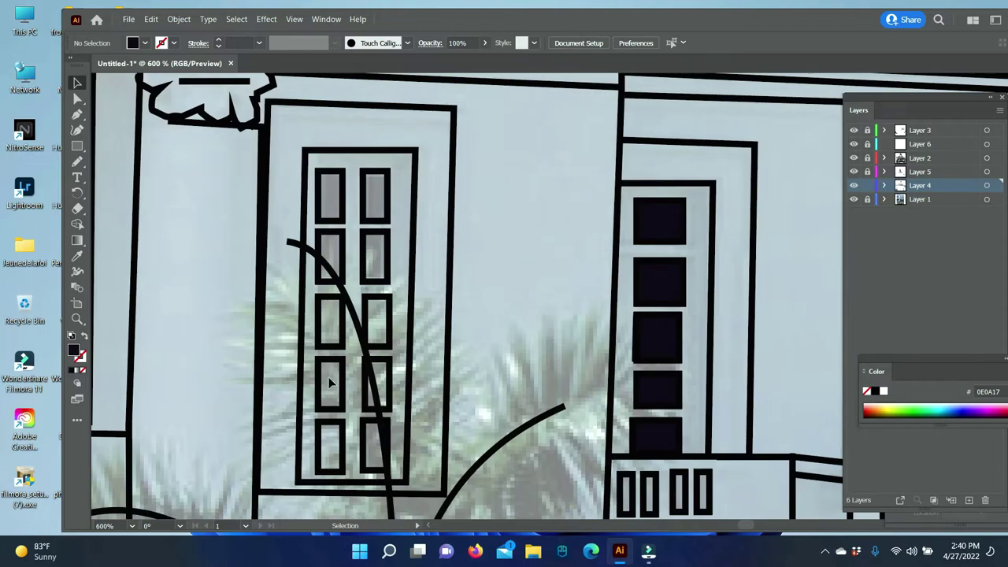
left_click(317, 170)
left_click(317, 223)
key("v")
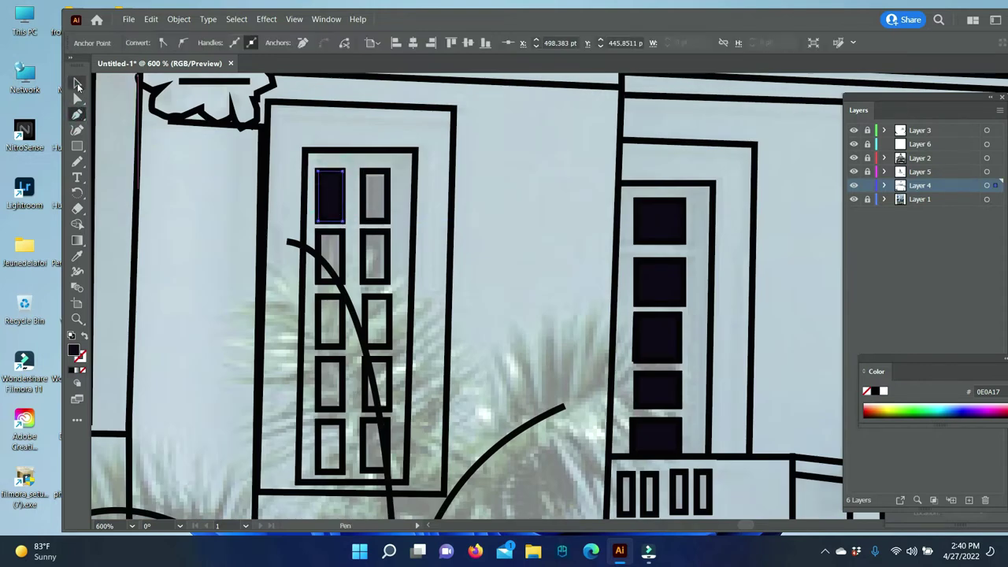
mouse_move(330, 197)
left_mouse_down()
mouse_move(331, 449)
mouse_move(376, 197)
left_mouse_up()
left_click_drag(376, 197, 375, 439)
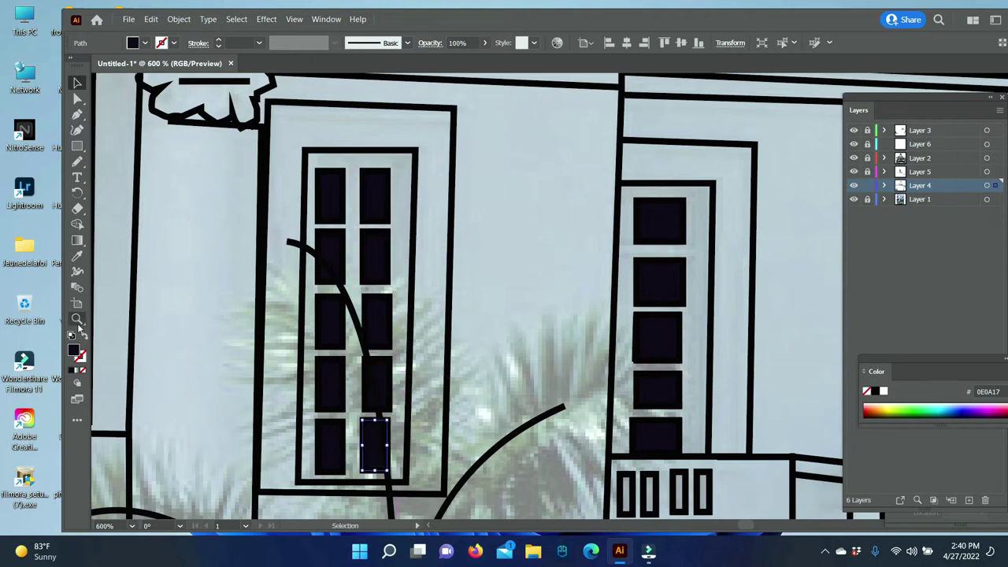
left_click(77, 319)
left_click(568, 449)
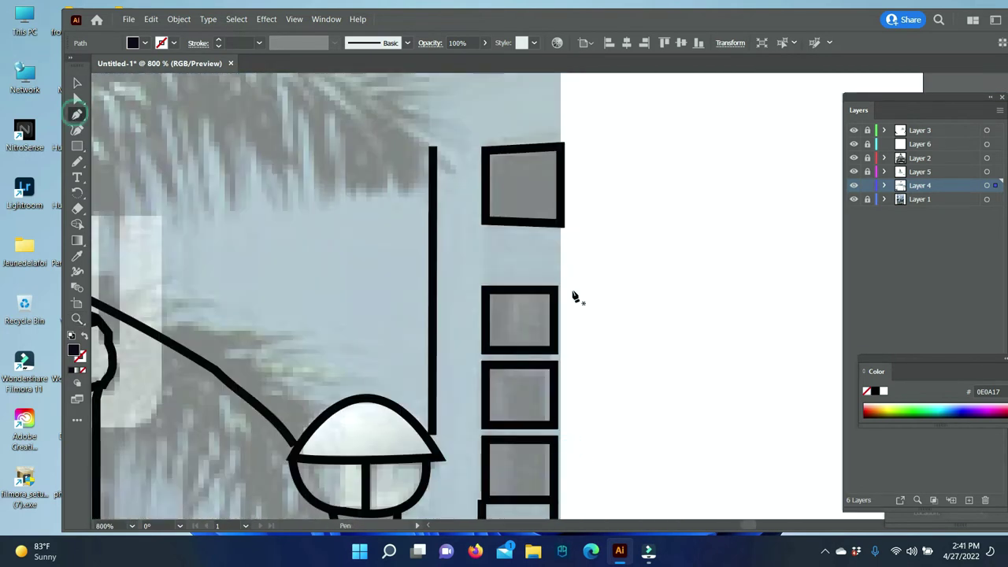
Trace a dark top pane in the next window column and copy it onto the panes below
left_click(563, 148)
left_click(562, 225)
left_click(484, 223)
left_click(486, 149)
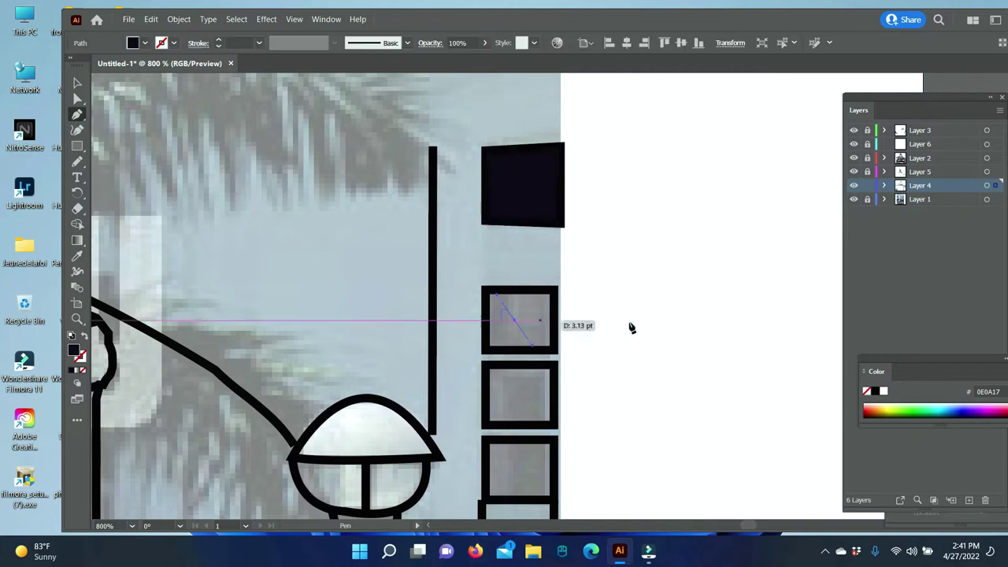
left_click_drag(524, 185, 520, 319)
scroll(519, 315, "down", 2)
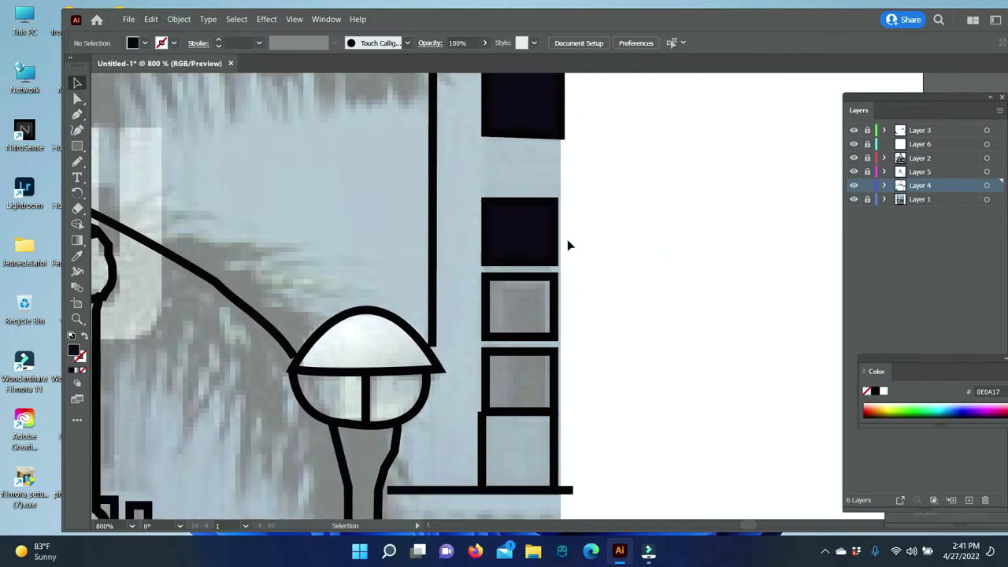
left_click_drag(526, 233, 525, 381)
left_click(751, 273)
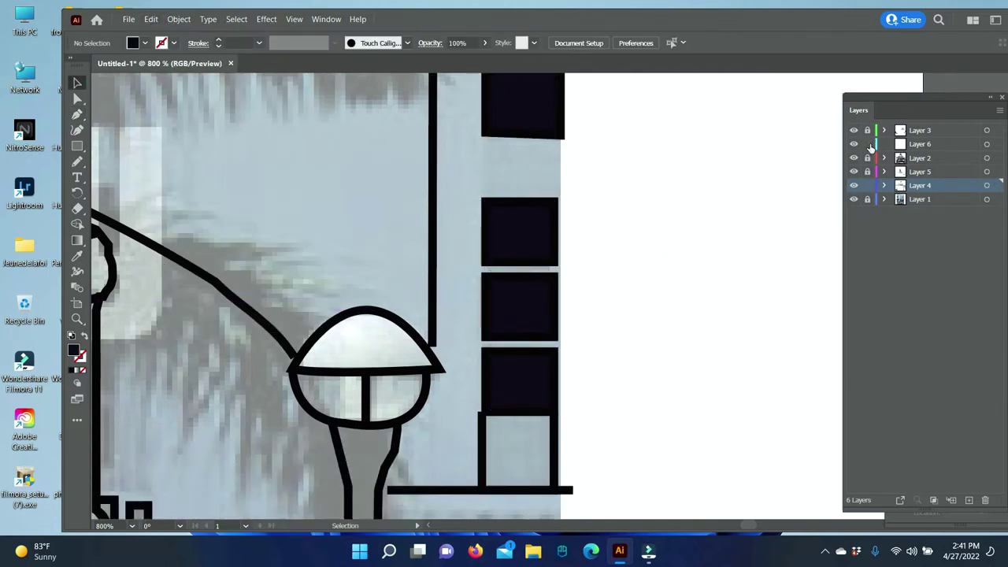
On Layer 2, trace the outline of the lower box
left_click(83, 350)
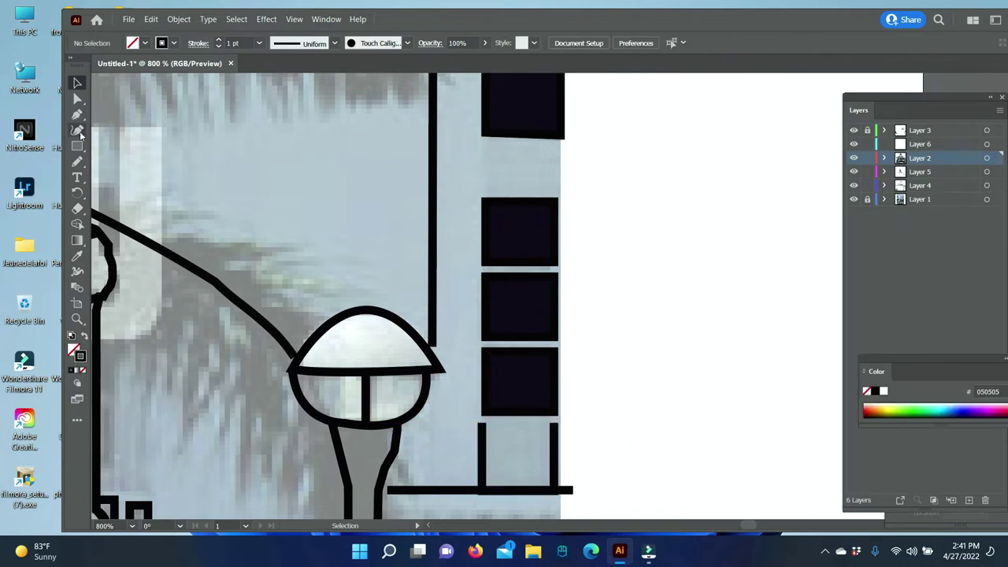
left_click(485, 427)
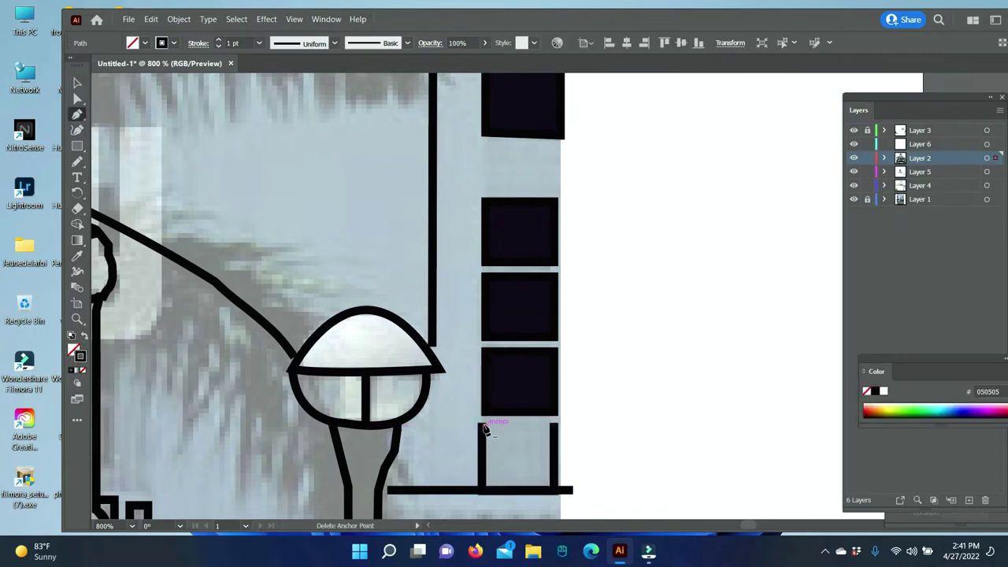
left_click(554, 426)
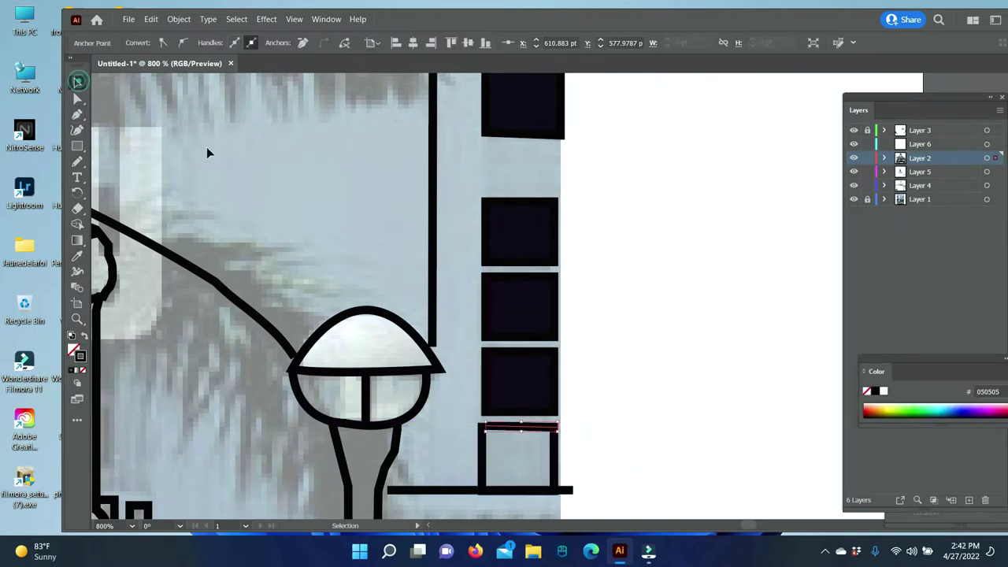
left_click(206, 147, "ctrl")
key("p")
left_click(559, 426)
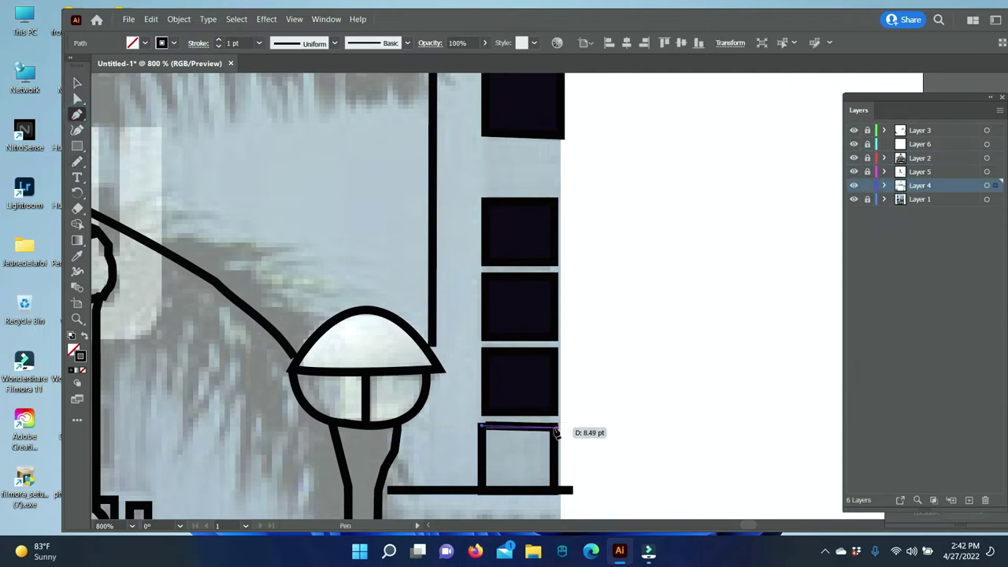
left_click(556, 490)
left_click(482, 490)
Dismiss the new document window and draw a black-filled pane in the lower box
left_click(97, 18)
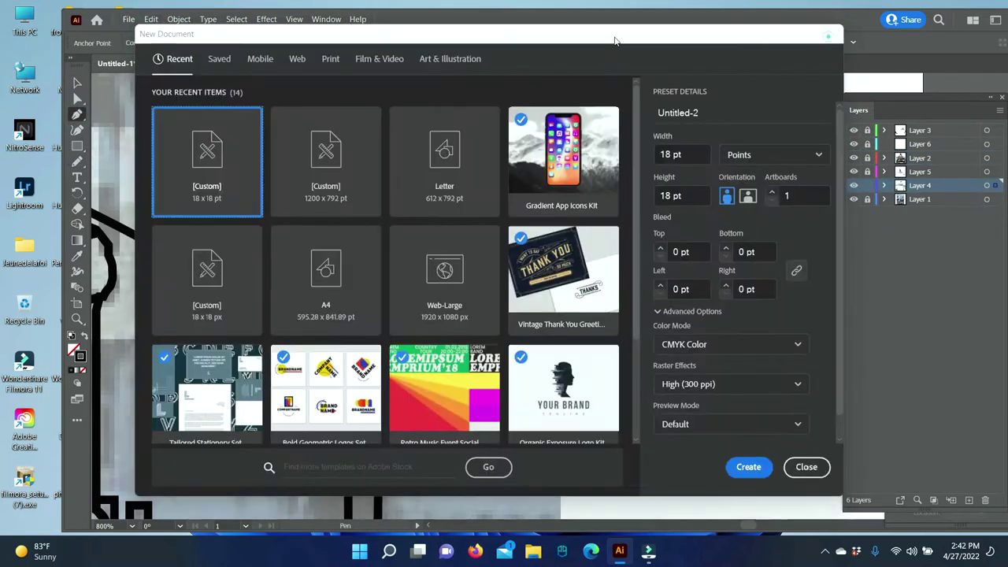
left_click(150, 19)
left_click(80, 370)
double_click(75, 351)
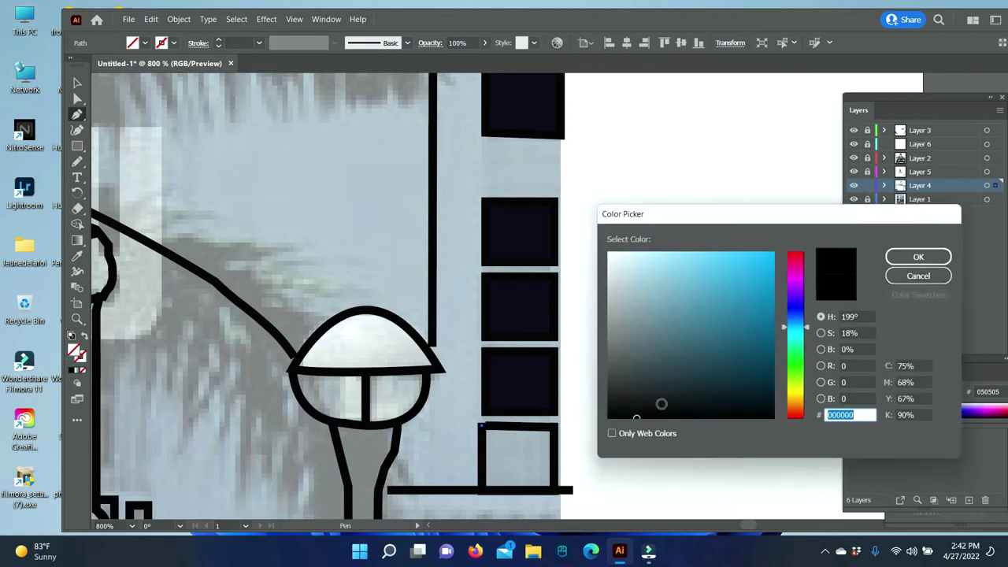
left_click(913, 256)
left_click(551, 426)
left_click(554, 459)
left_click(556, 490)
left_click(481, 490)
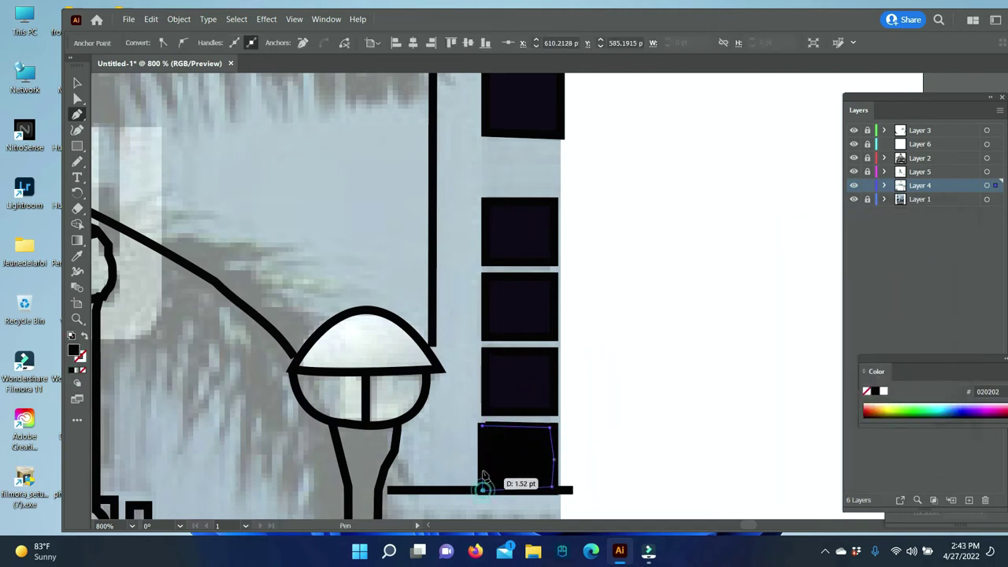
left_click(482, 426)
left_click(77, 84)
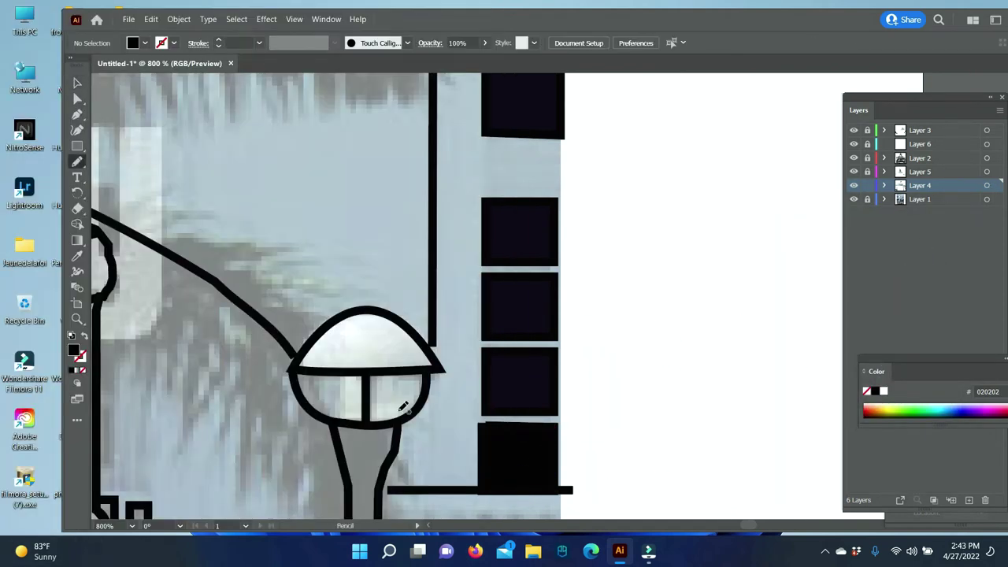
Draw a shading shape over the lamp dome and fill it light grey
left_click_drag(415, 373, 425, 370)
key("v")
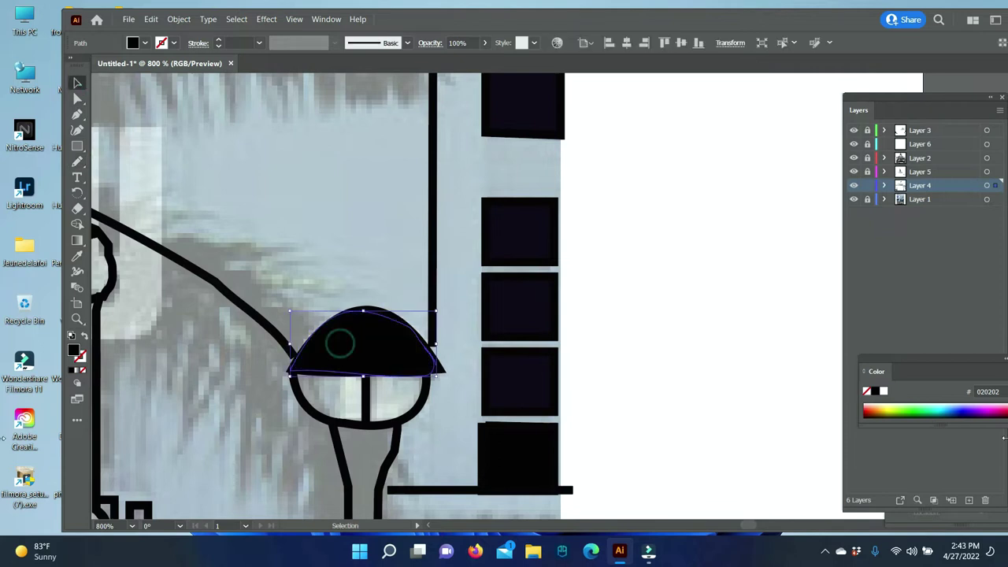
key("ctrl+z")
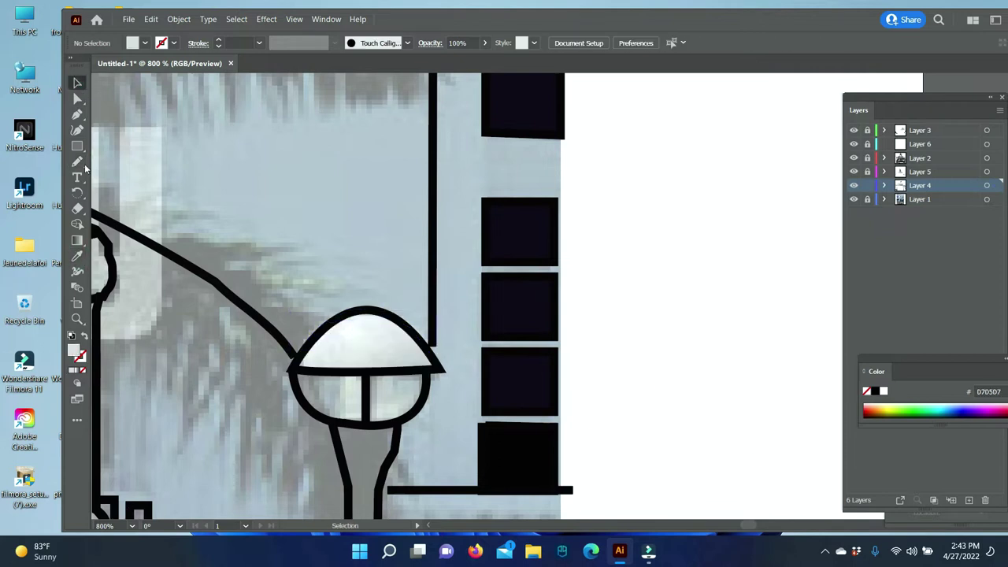
left_click_drag(439, 368, 442, 370)
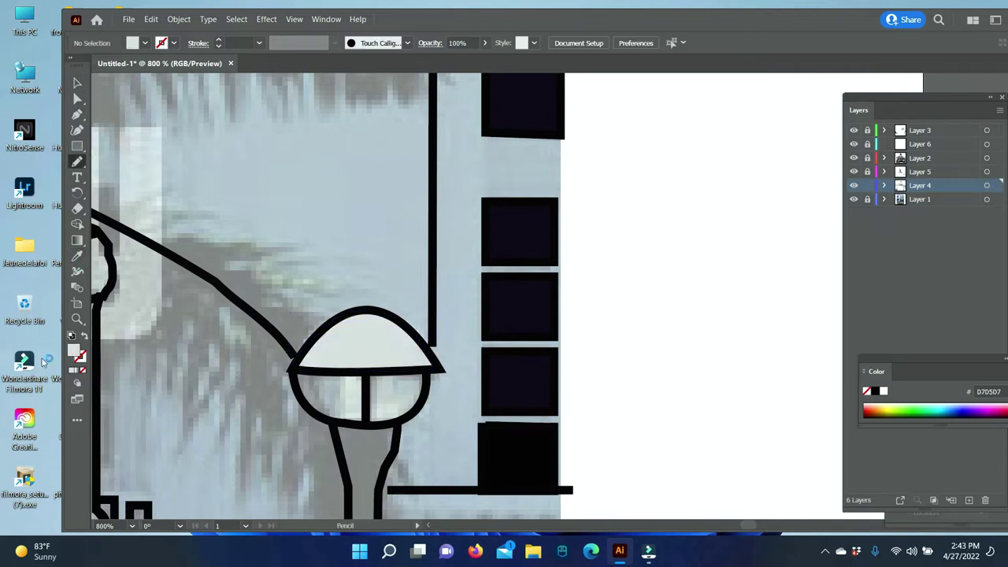
double_click(75, 352)
left_click(916, 257)
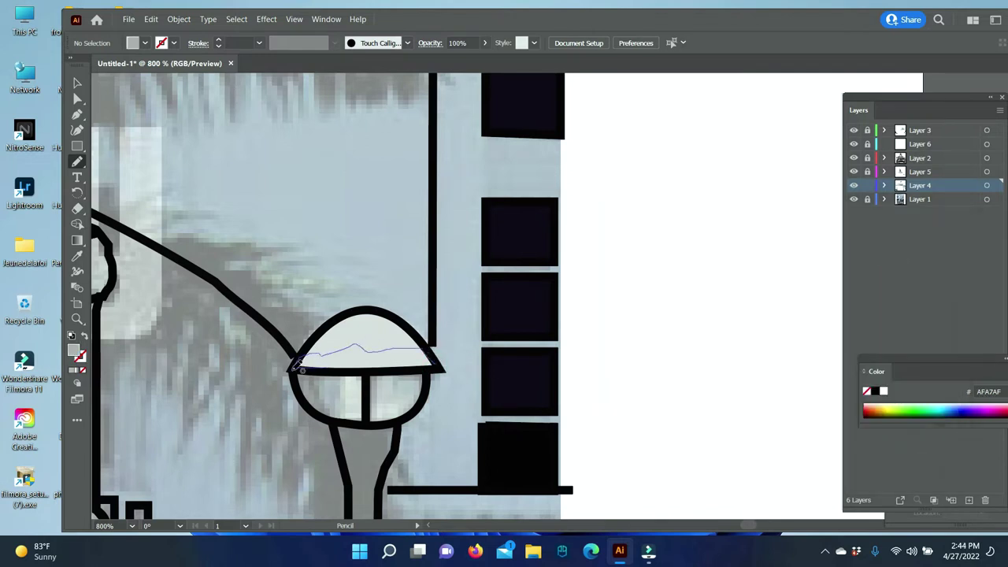
key("ctrl+shift+a")
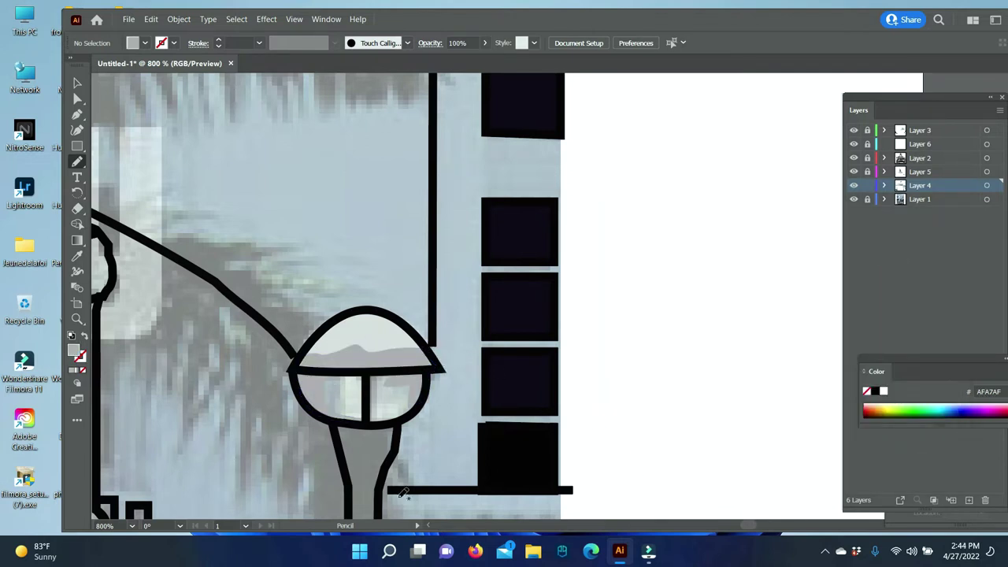
Fill the lamp's lower globe shape with 8C878C, then sample the white fill colour
key("v")
key("v")
right_click(326, 394)
left_click(723, 403)
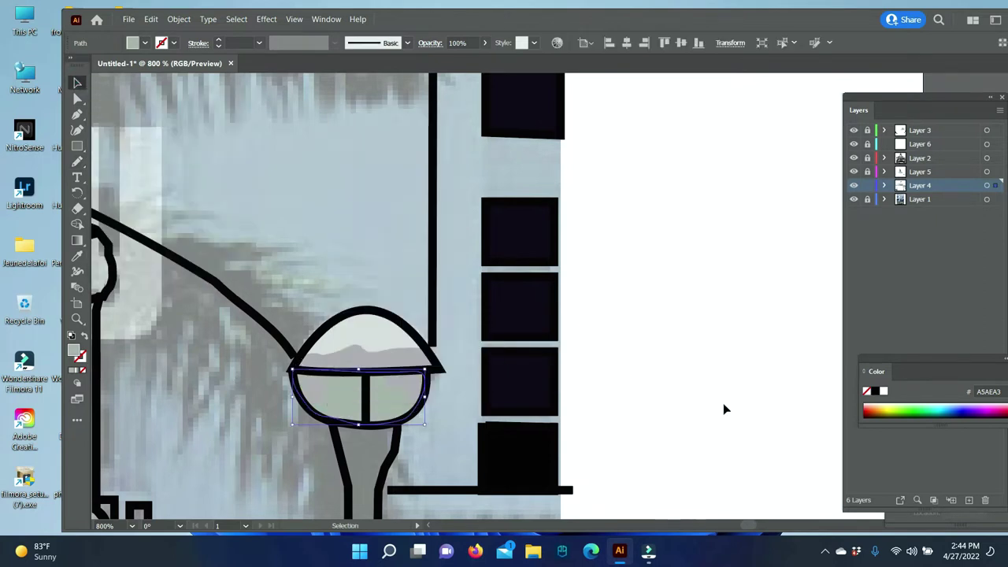
double_click(75, 353)
type("8C878C")
key("Return")
key("ctrl+shift+a")
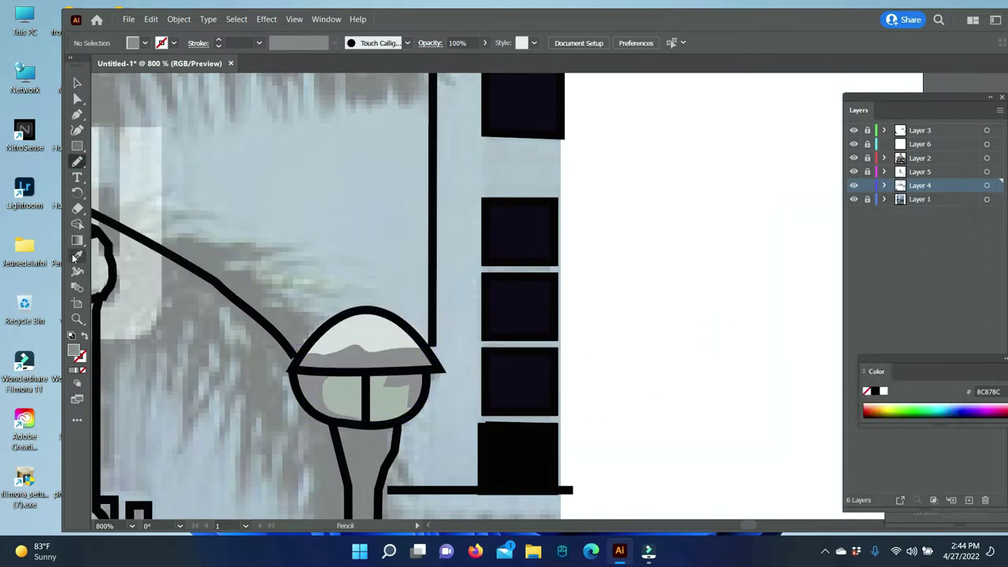
left_click(76, 257)
left_click(411, 321)
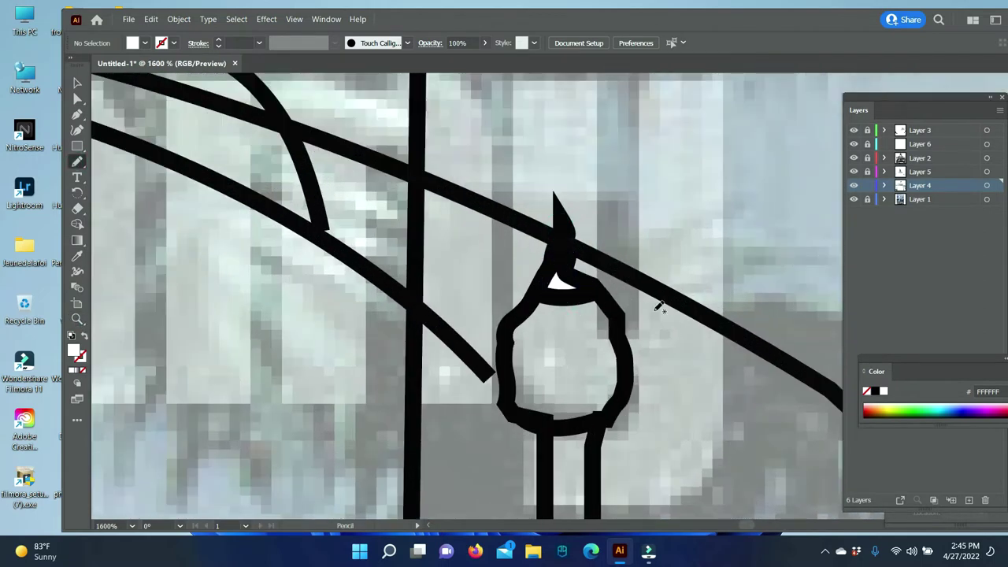
Finish the lamp head's white fill and pencil light grey shading inside it
scroll(660, 307, "down", 3)
key("v")
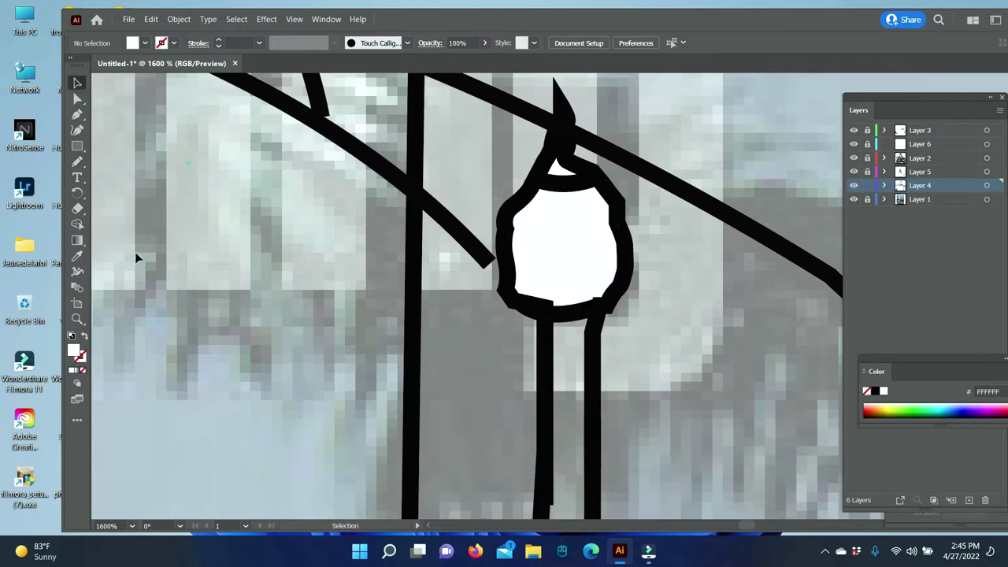
double_click(73, 351)
left_click(918, 259)
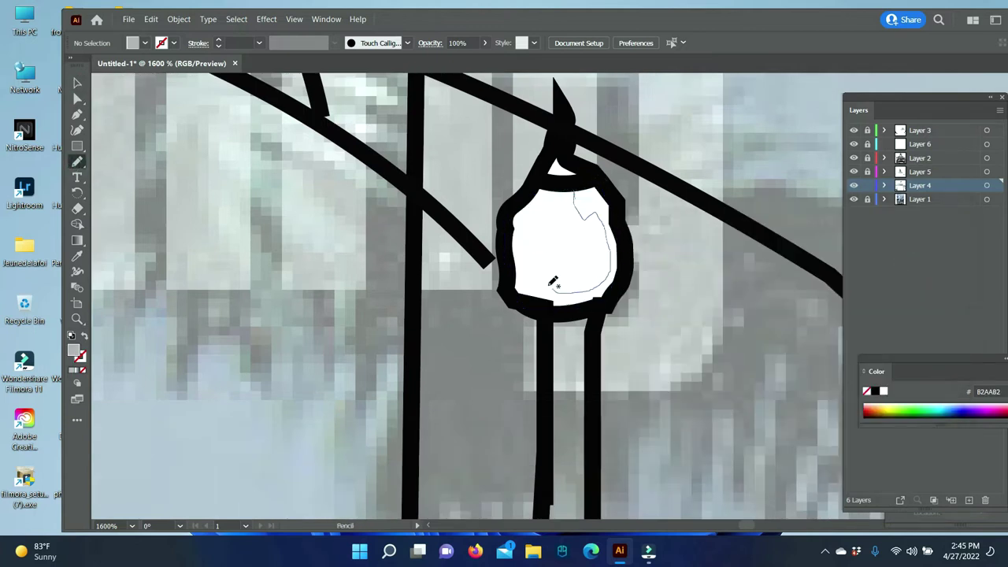
left_click_drag(626, 223, 622, 206)
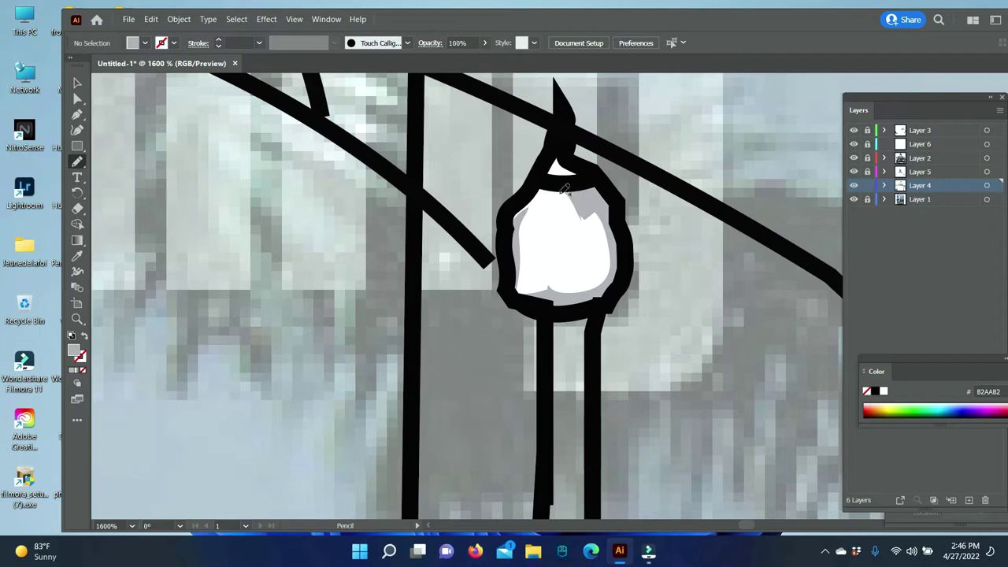
left_click_drag(522, 199, 522, 198)
Pen-trace the lamp post from its top down to the base as a closed dark grey shape
scroll(622, 343, "down", 2)
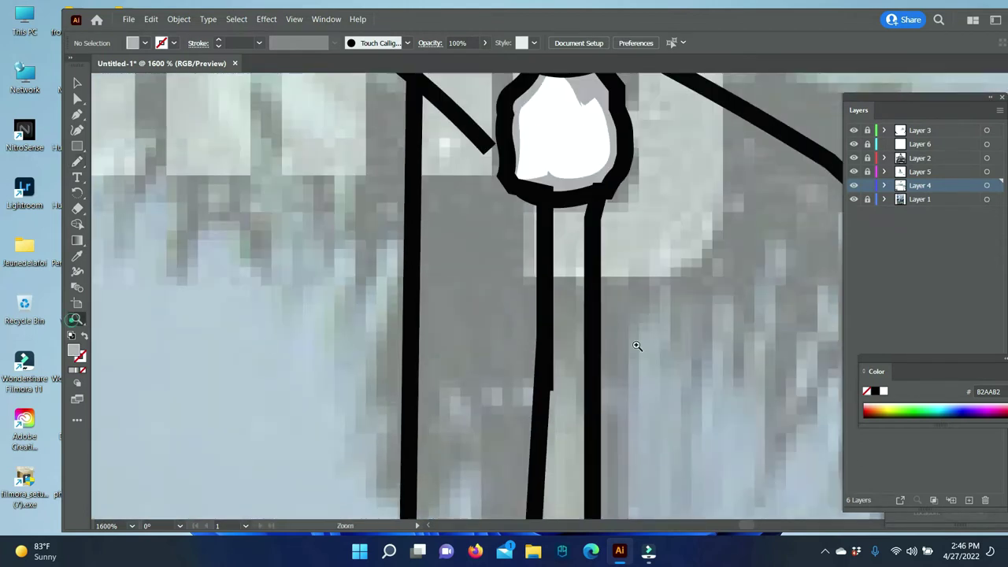
key("z")
left_click(375, 370, "alt")
left_click(484, 197)
left_click(478, 326)
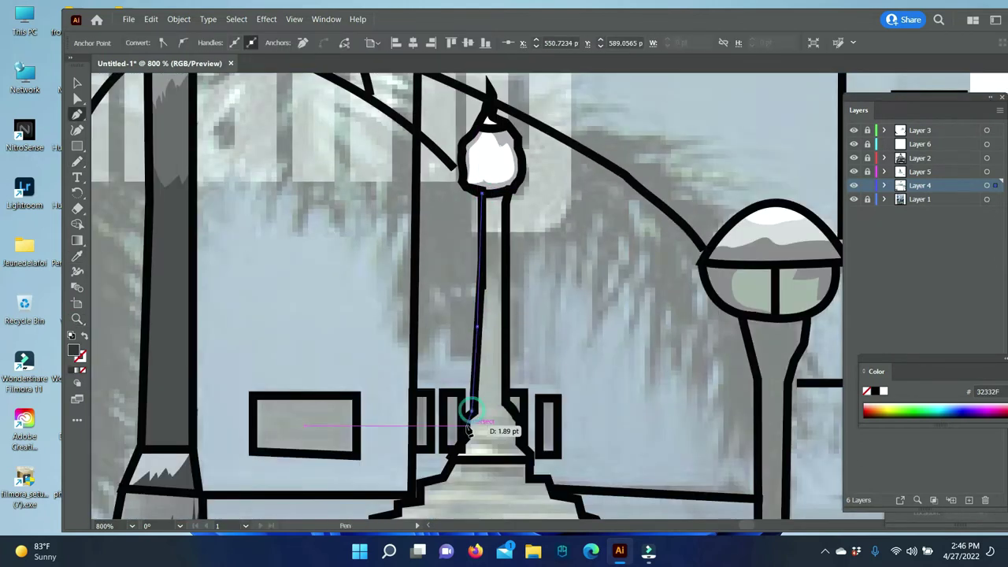
left_click(469, 425)
left_click(518, 419)
left_click(510, 193)
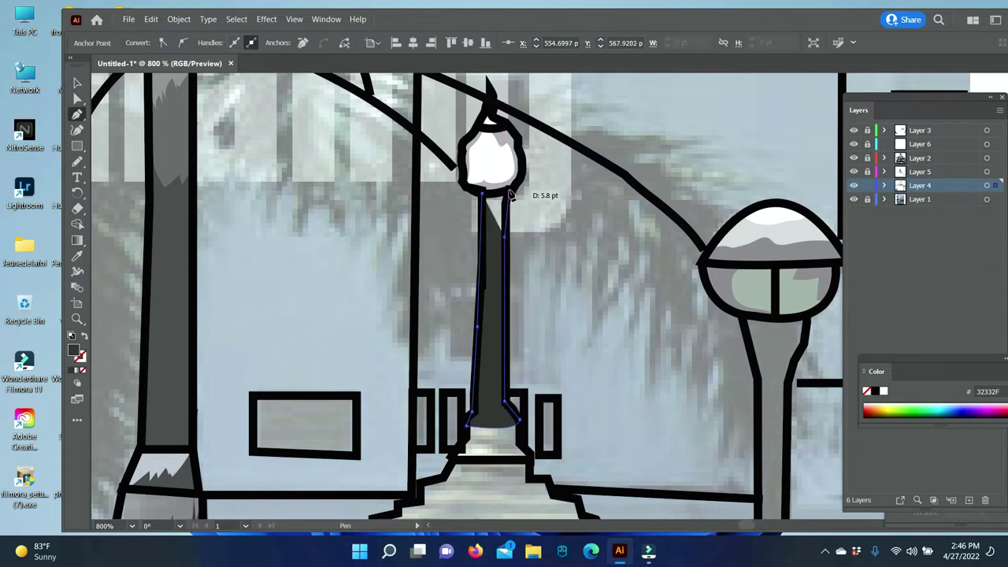
key("ctrl+shift+a")
scroll(512, 354, "down", 3)
key("n")
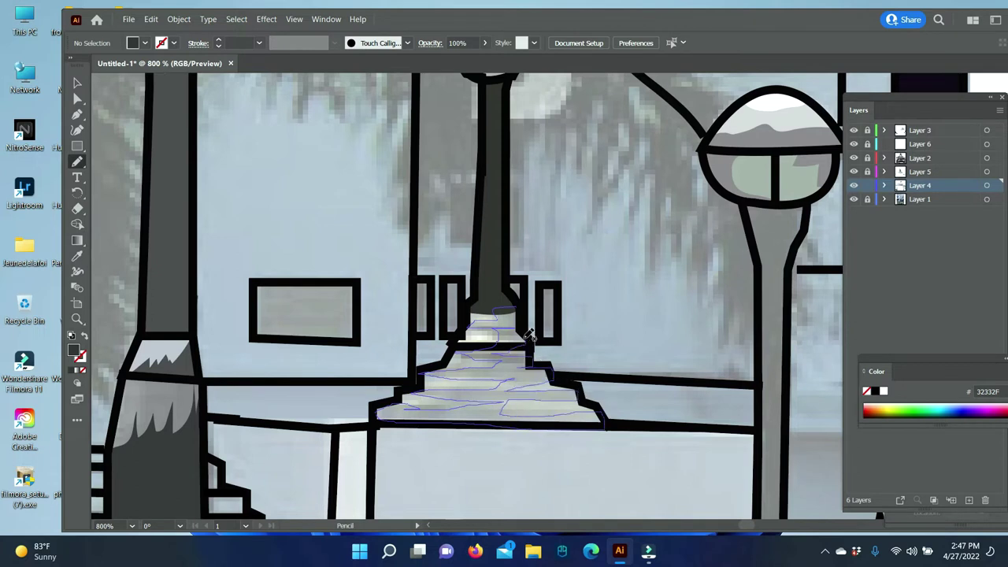
Pencil a stripe across the base, then pen-trace the stepped lamp base outline around every tier
left_click_drag(529, 335, 528, 337)
key("v")
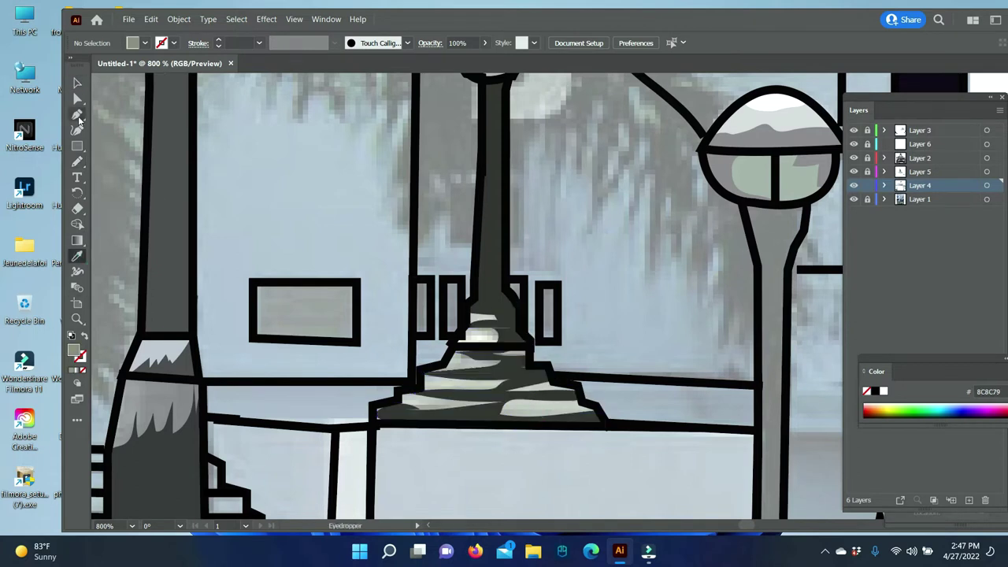
left_click(78, 114)
left_click(521, 302)
left_click(455, 348)
left_click(405, 386)
left_click(371, 408)
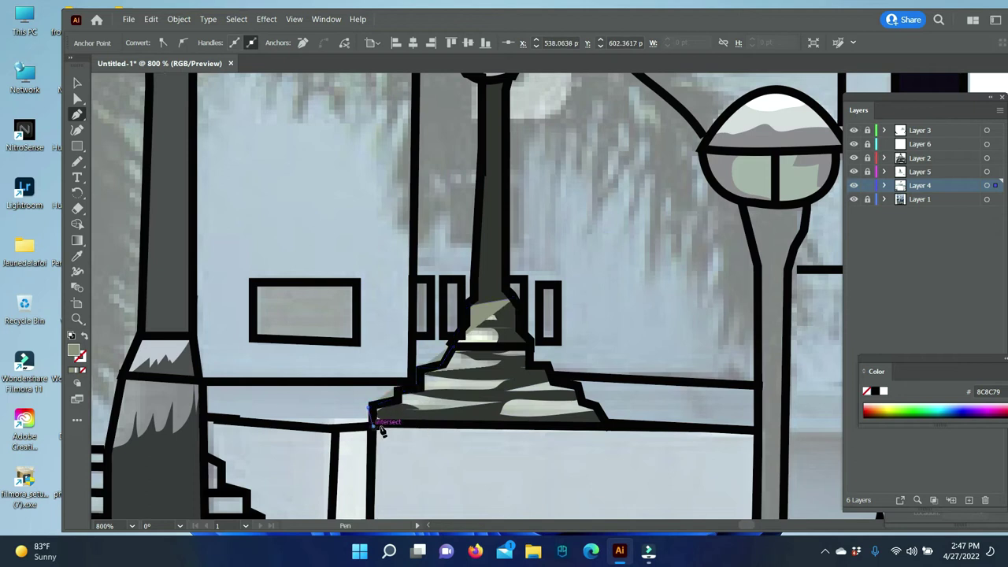
left_click(372, 426)
left_click(607, 427)
left_click(579, 386)
left_click(550, 365)
left_click(529, 339)
left_click(516, 299)
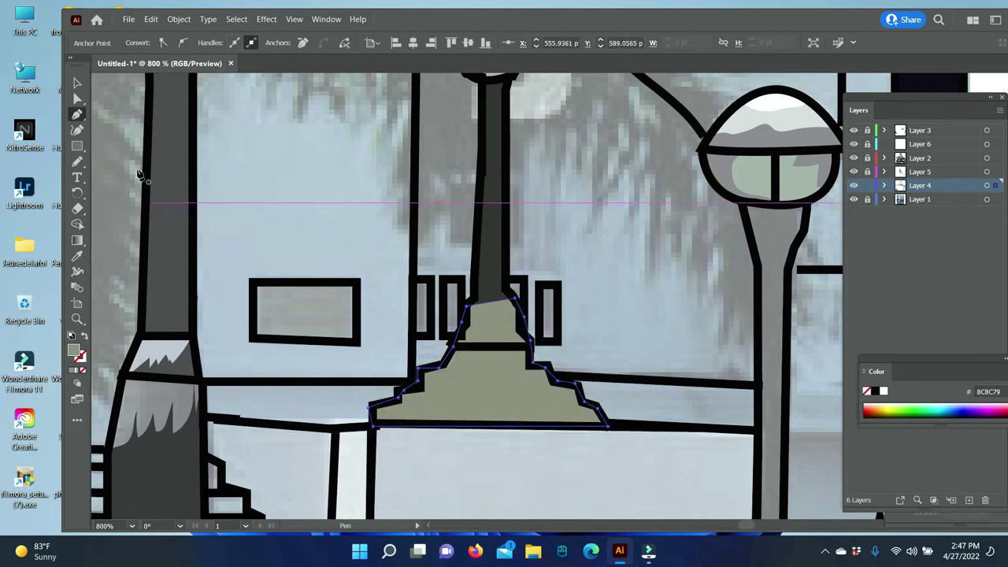
Fill the stepped base 8C8C79 and send it behind the pale stripes
right_click(495, 314)
left_click(678, 295)
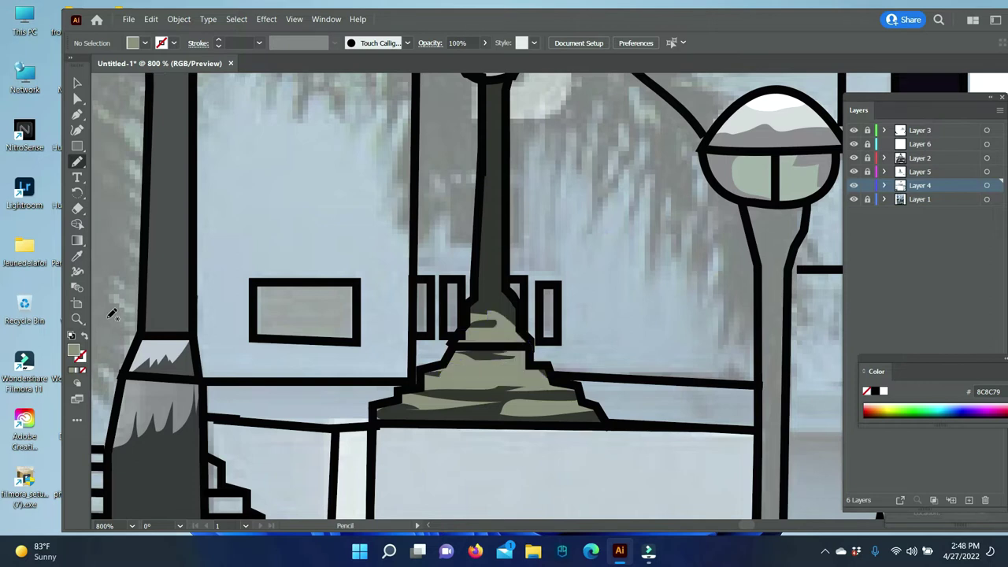
double_click(73, 352)
left_click(916, 257)
key("v")
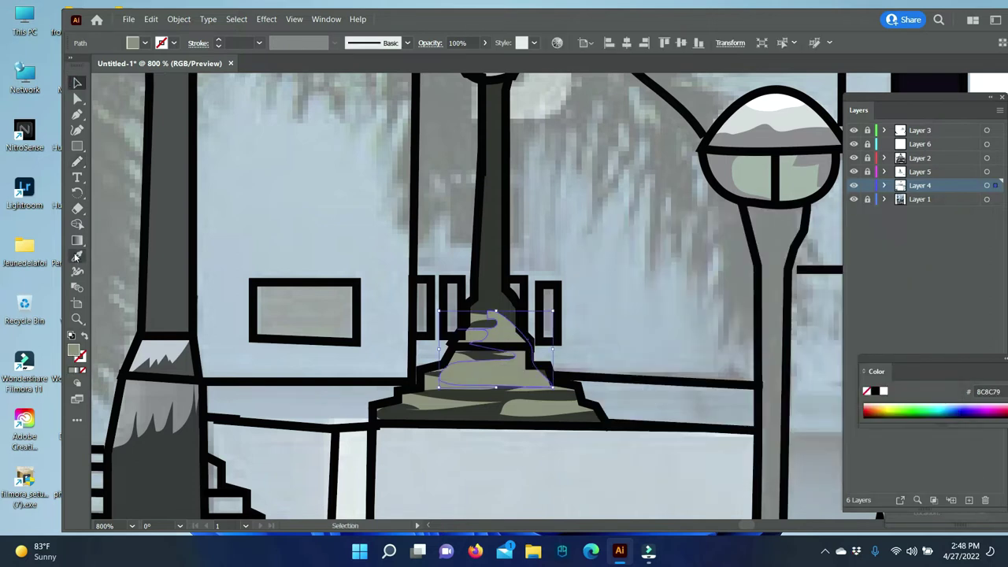
left_click(501, 344)
right_click(496, 343)
left_click(693, 308)
mouse_move(511, 275)
right_click(496, 350)
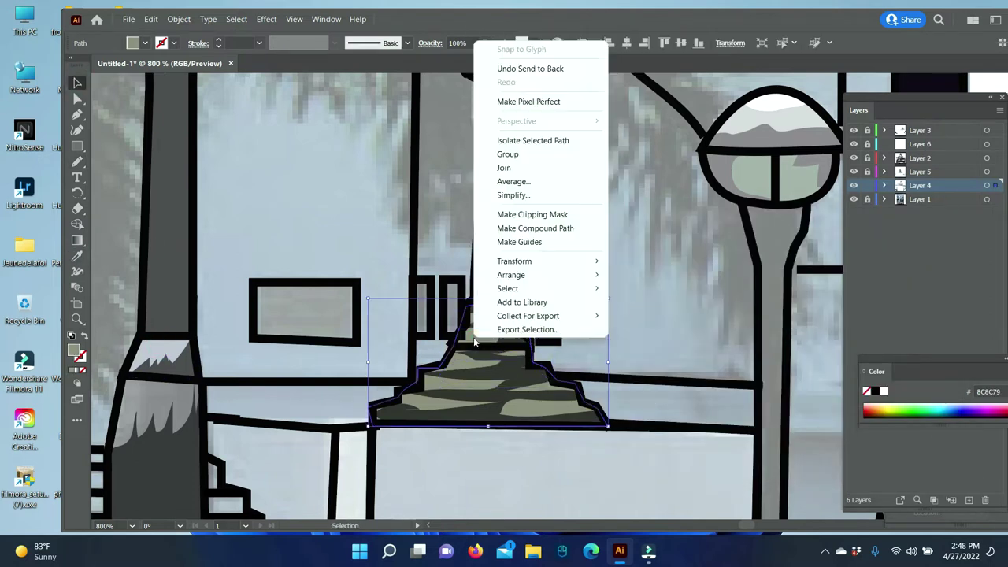
left_click(677, 315)
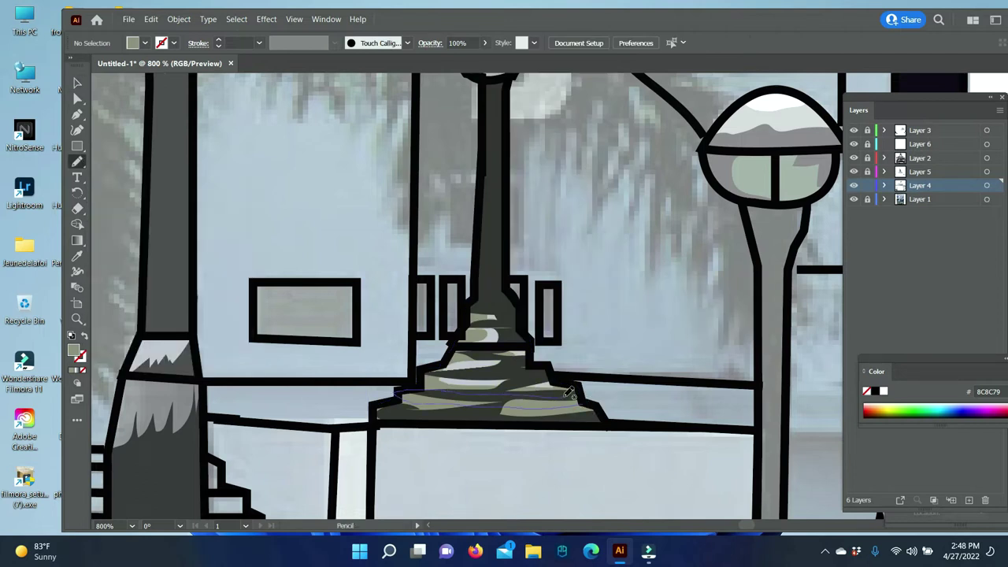
Sample pale grey for the lowest-tier stripe and adjust its stacking order
key("i")
left_click(169, 351)
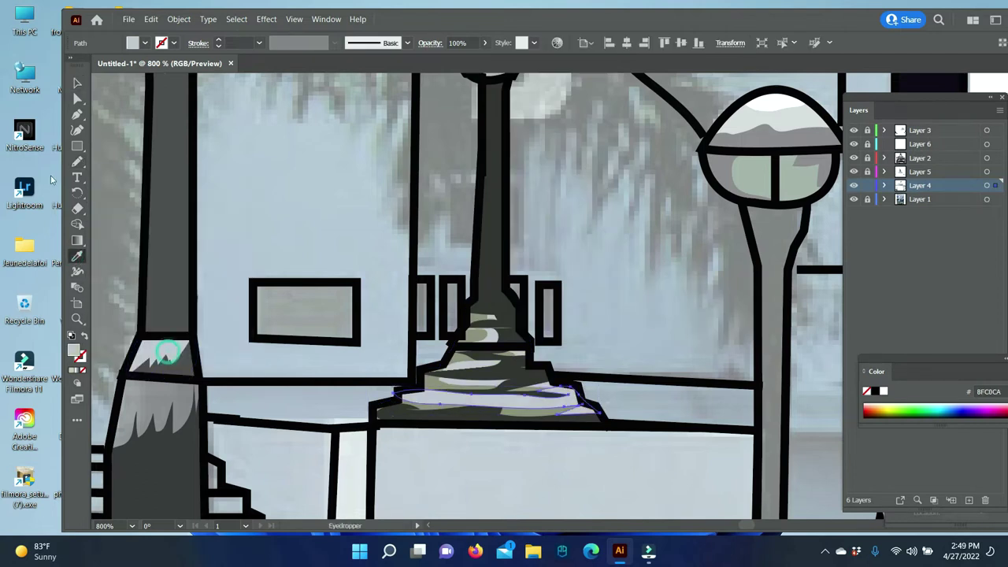
key("v")
right_click(526, 398)
left_click(693, 347)
right_click(438, 409)
left_click(599, 346)
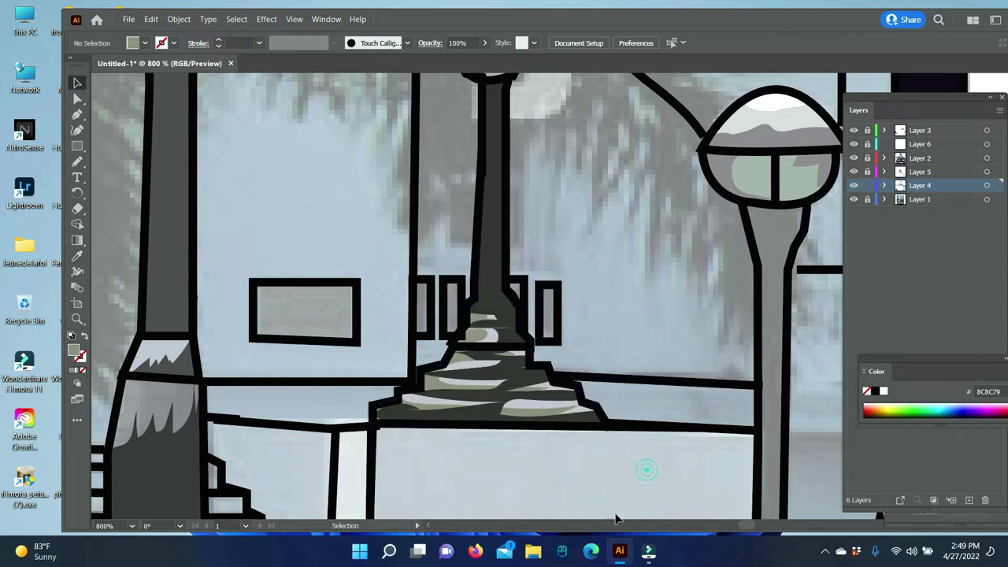
scroll(622, 526, "up", 2)
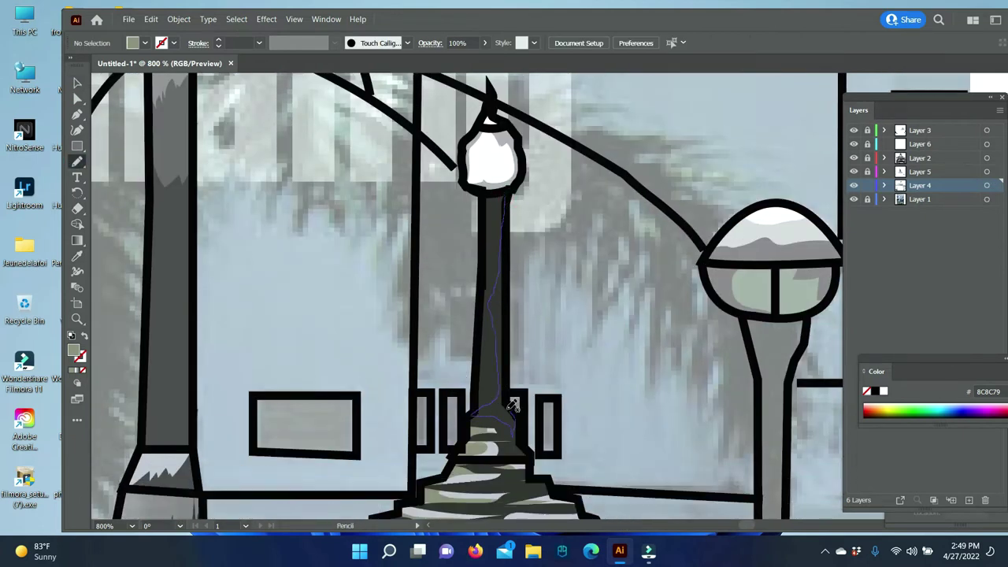
Shade the lamp post grey-green and fill the rectangular window beside it dark grey
left_click_drag(510, 201, 509, 198)
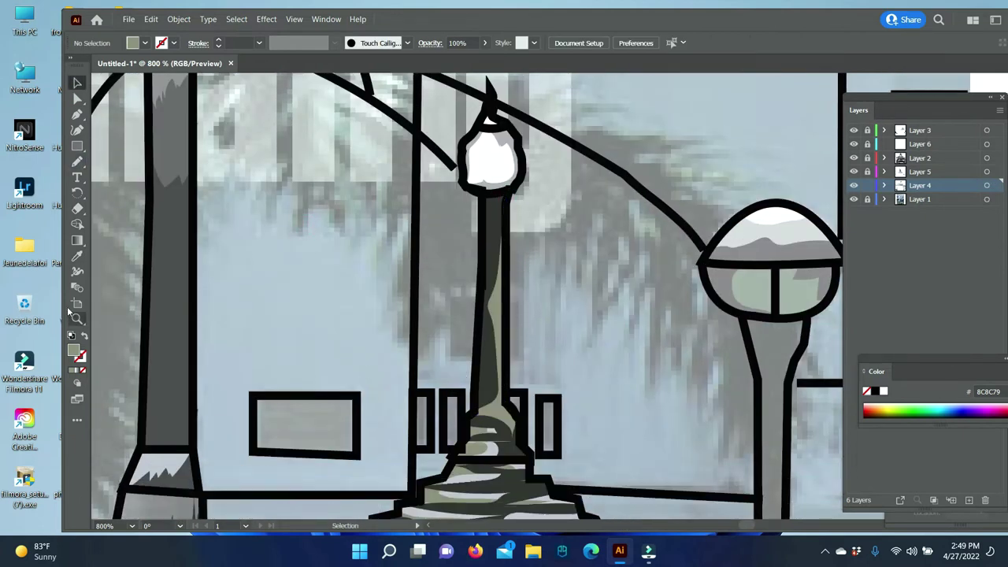
left_click(592, 389, "alt")
left_click(544, 488)
key("p")
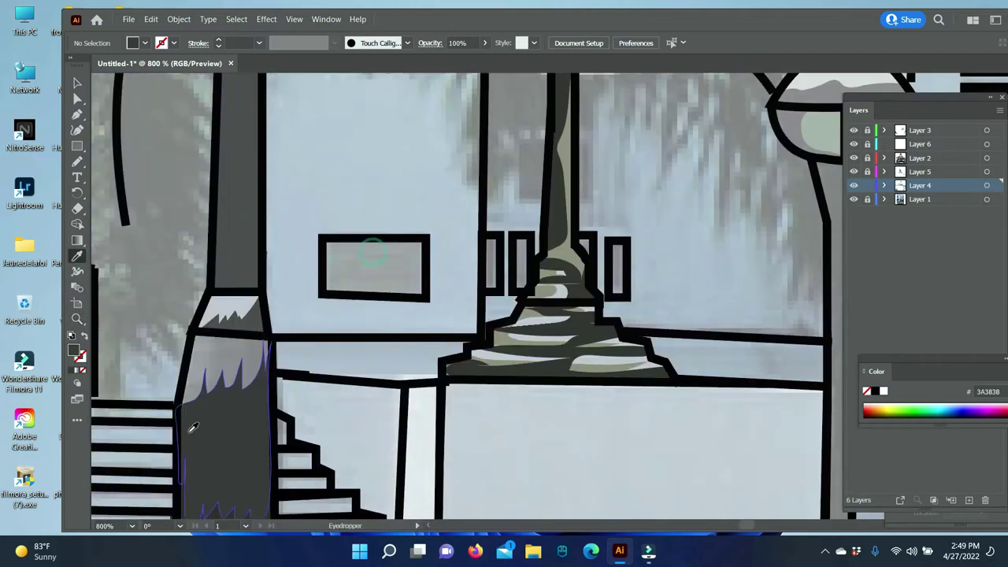
left_click(323, 239)
left_click(330, 297)
Trace the two neighbouring pillars as dark grey filled shapes
left_click(425, 297)
left_click(426, 239)
left_click(323, 239)
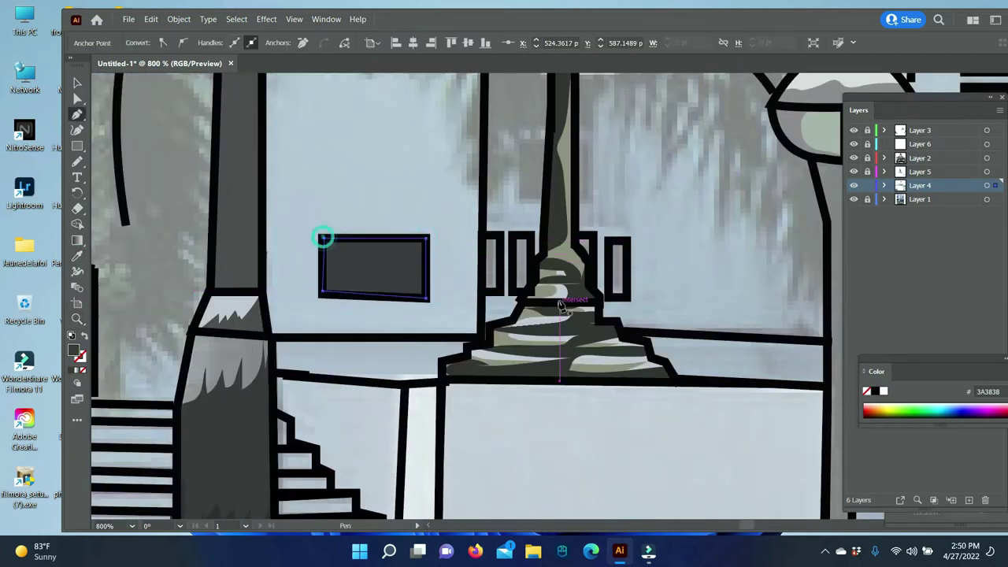
left_click(482, 234)
left_click(483, 289)
left_click(483, 235)
left_click(511, 293)
left_click(534, 233)
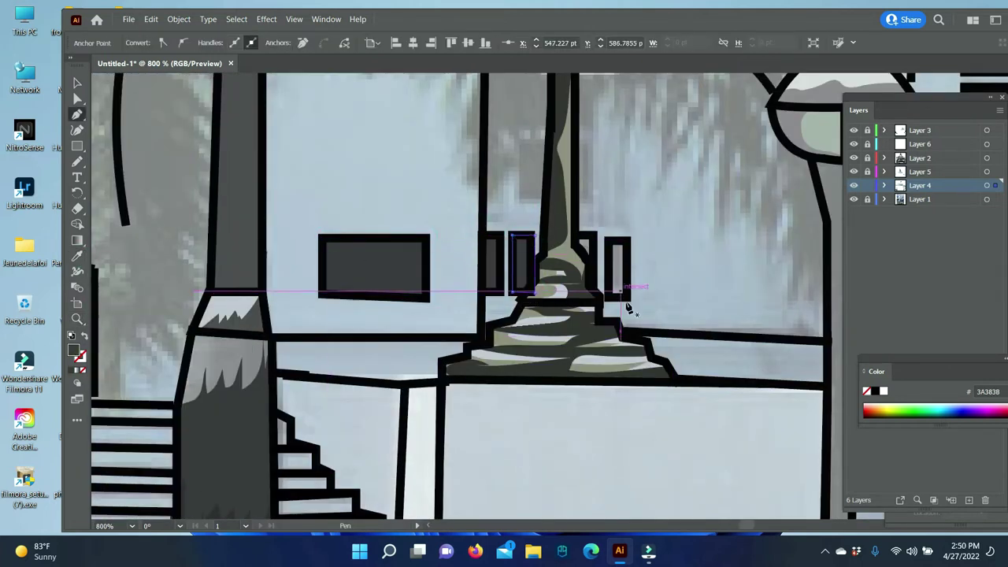
Outline and close the narrow window, then deselect it
left_click(606, 238)
left_click(630, 297)
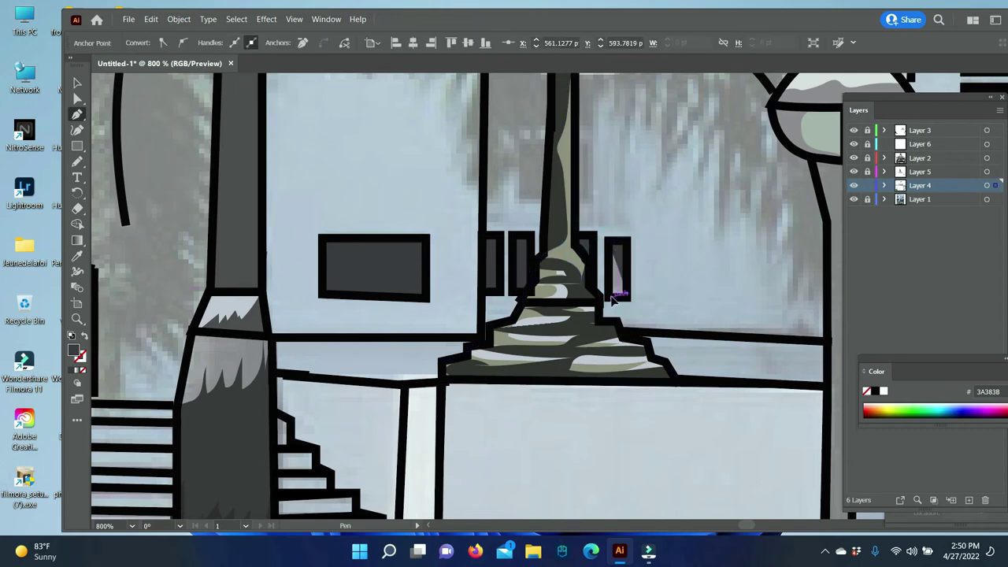
left_click(606, 238)
key("ctrl+shift+a")
Zoom in on the right lamp post and place anchors down its edge to the base
key("z")
left_click(656, 302, "alt")
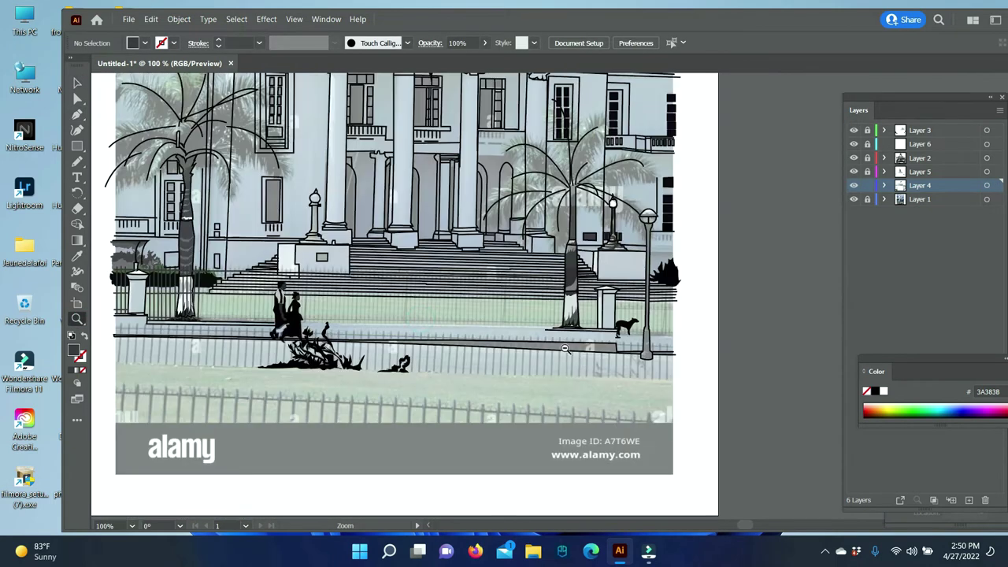
left_click(539, 362)
scroll(551, 300, "up", 5)
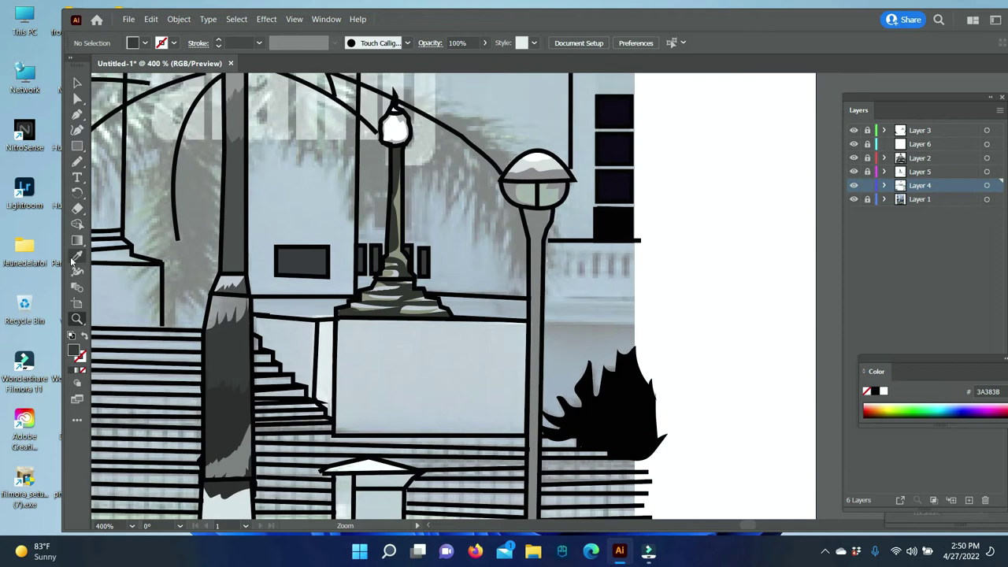
left_click(522, 206)
scroll(537, 415, "down", 3)
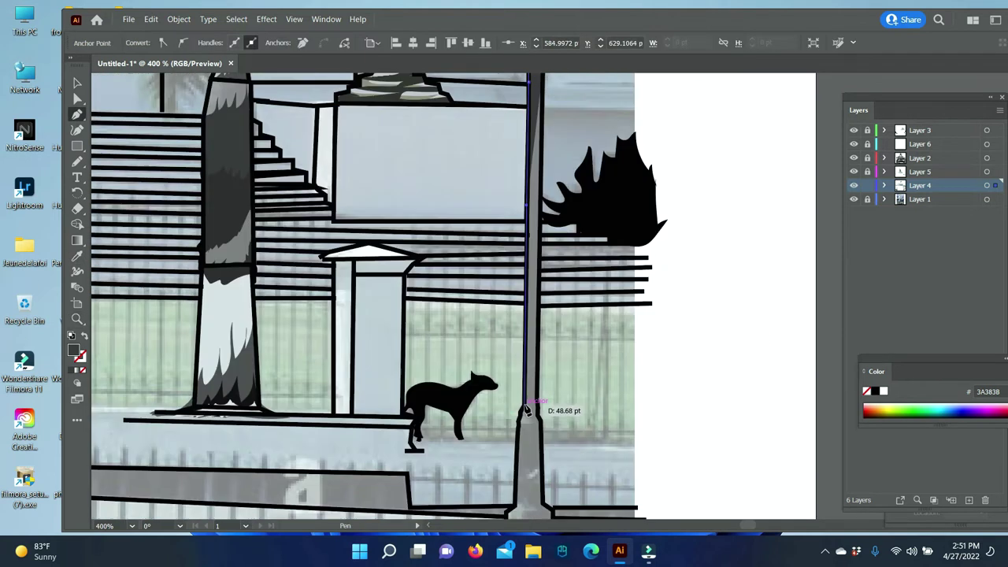
left_click(520, 410)
scroll(516, 461, "down", 2)
left_click(505, 453)
Round off the flared base and close the outline back up beside the lamp head
left_click_drag(529, 475, 551, 474)
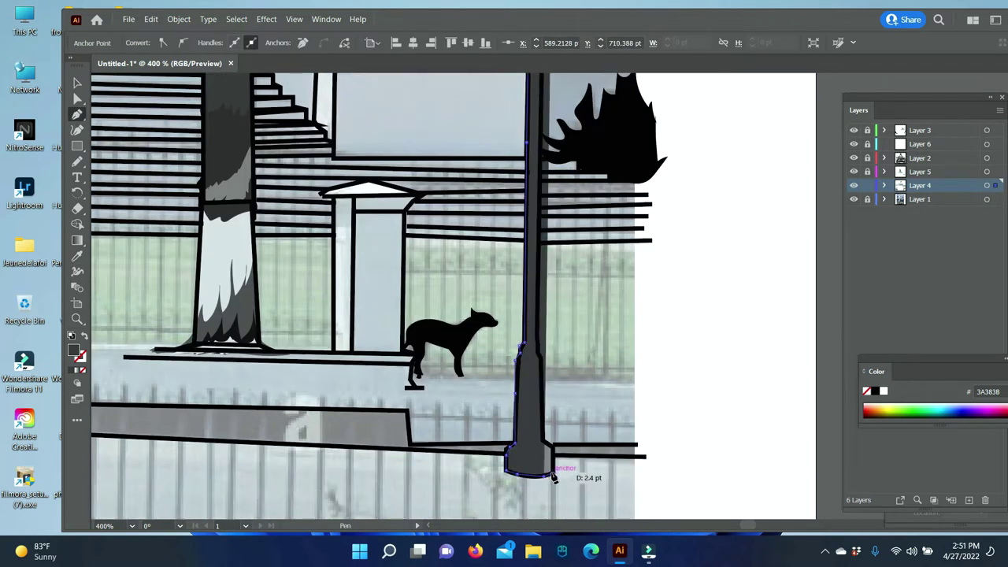
left_click(554, 455)
scroll(551, 354, "up", 6)
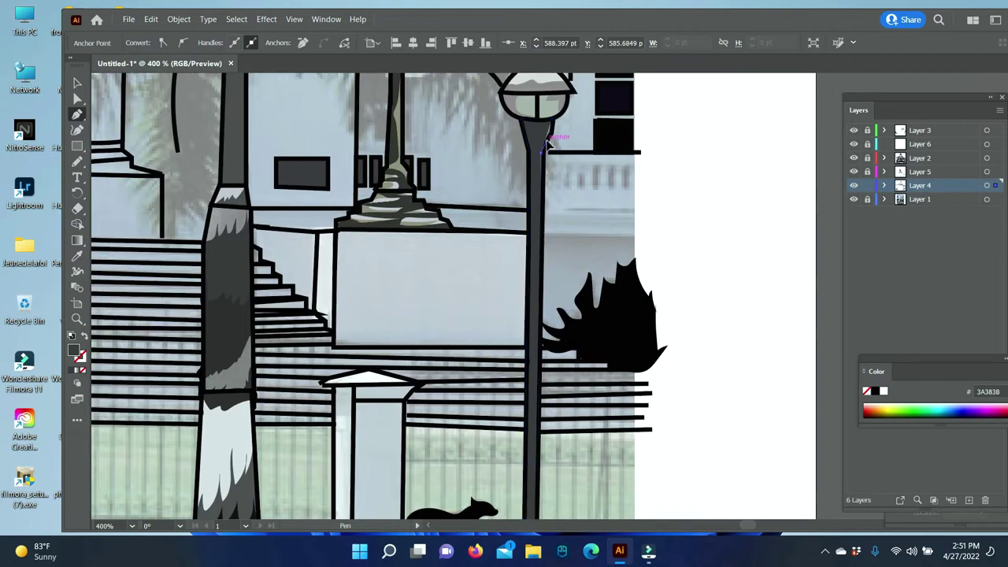
left_click(550, 123)
left_click(715, 271, "ctrl")
scroll(697, 337, "down", 4)
scroll(698, 337, "down", 5)
key("n")
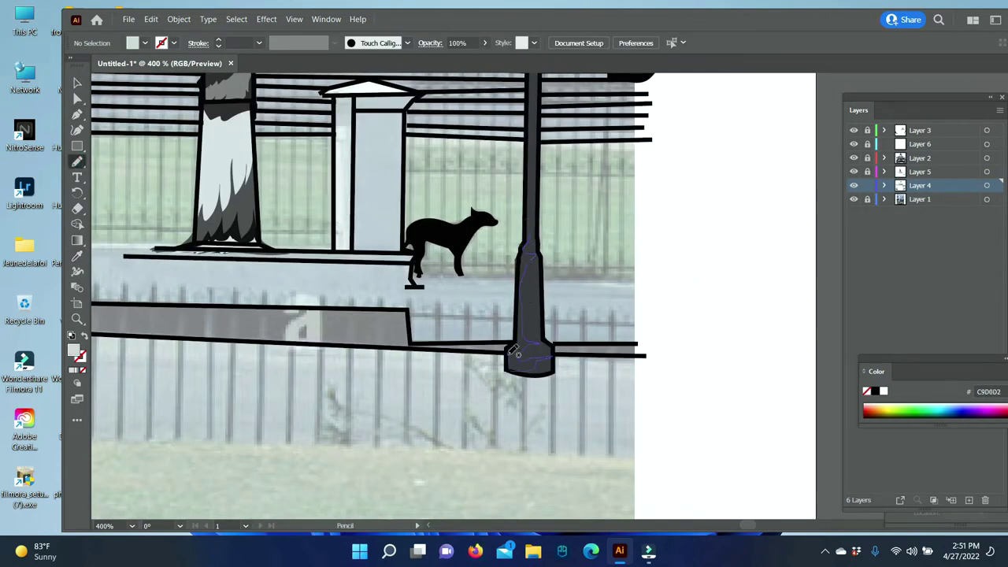
scroll(680, 420, "up", 3)
scroll(548, 170, "up", 7)
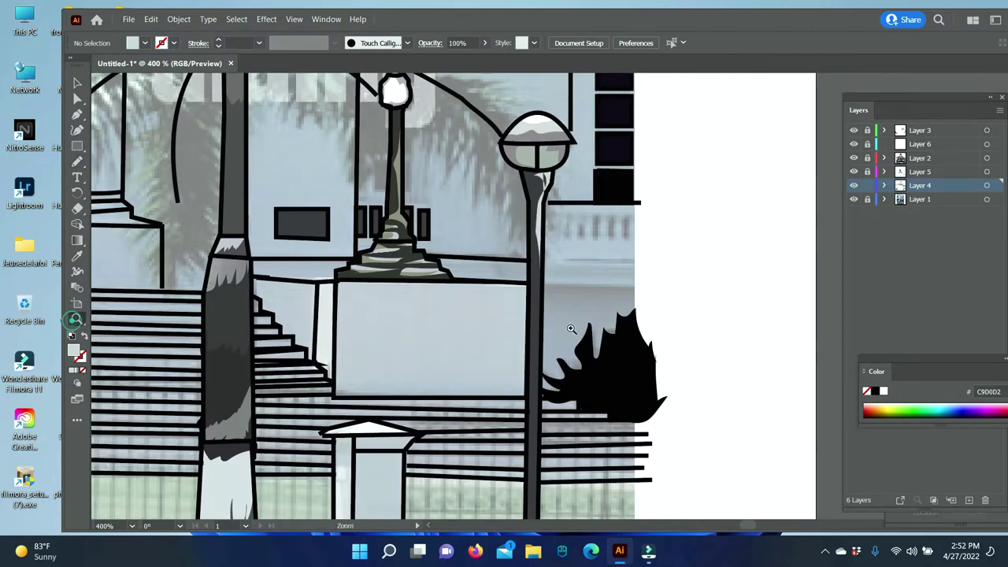
Pencil the finial ball and tip outline in a sampled light colour
scroll(571, 328, "down", 3)
scroll(585, 354, "up", 2)
scroll(585, 354, "up", 2)
scroll(562, 237, "up", 2)
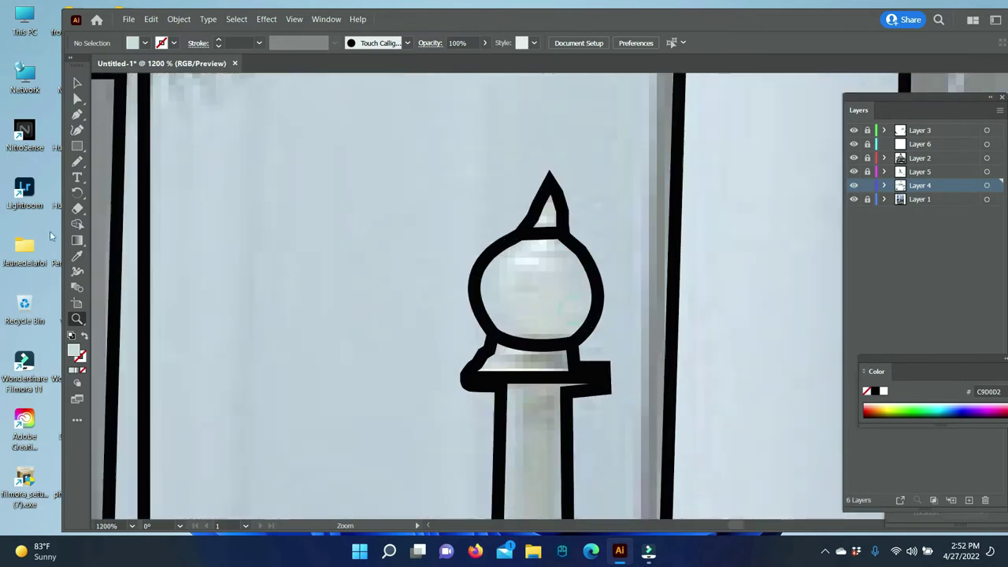
left_click(926, 256)
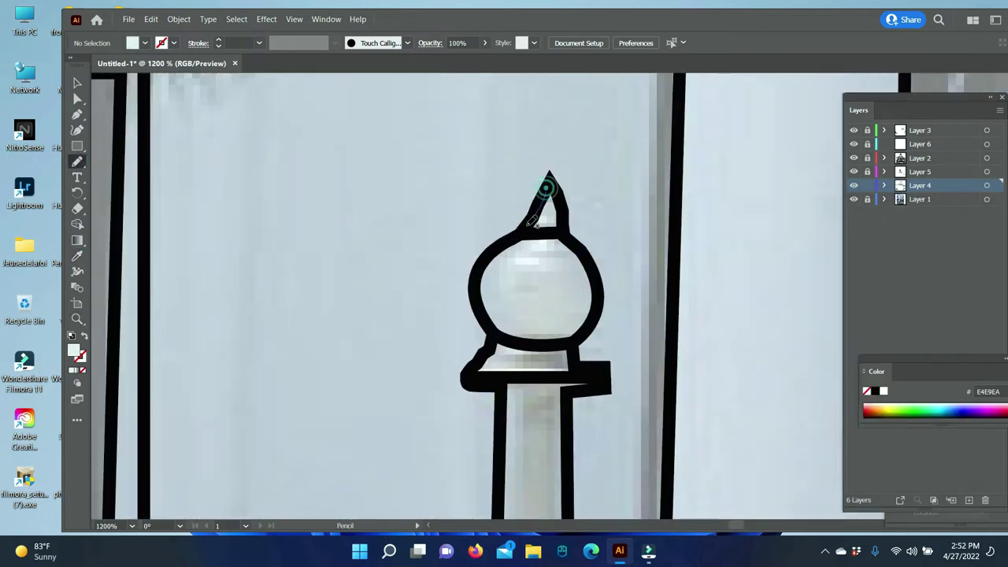
left_click_drag(562, 187, 551, 178)
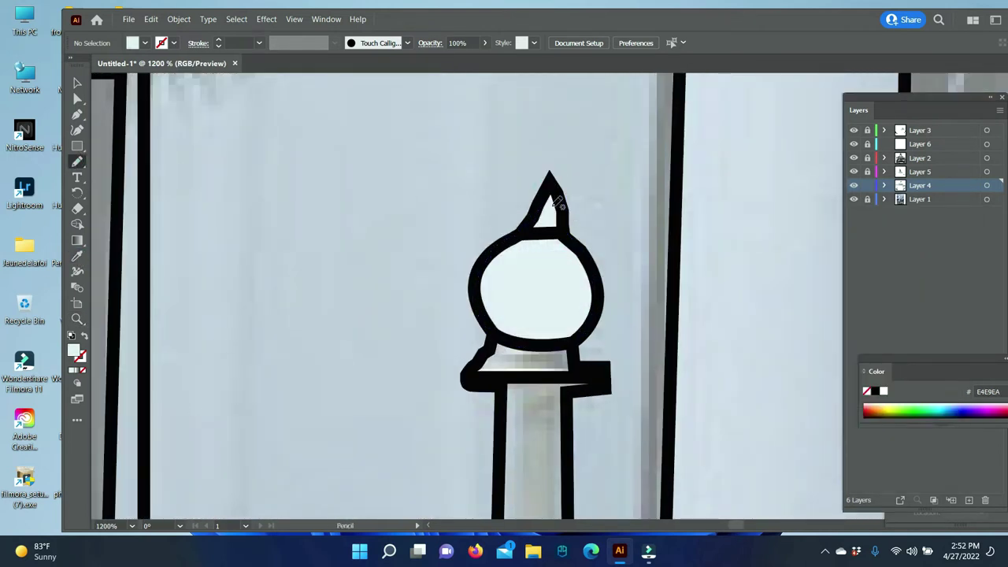
Give the finial ball the sampled dark grey at lowered opacity
key("v")
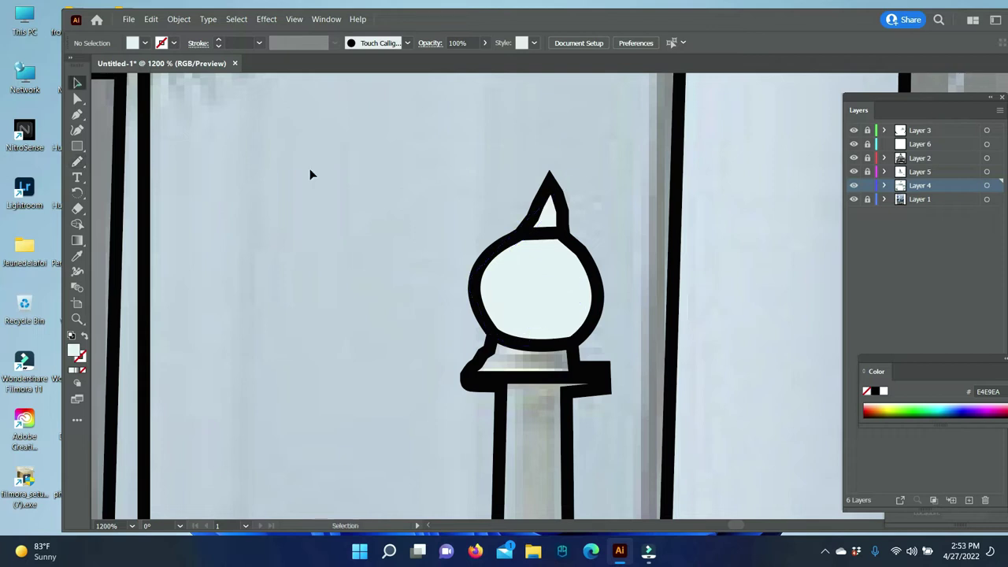
left_click(536, 259)
left_click(78, 256)
left_click(541, 366)
left_click(485, 42)
left_click_drag(481, 61, 450, 61)
key("v")
left_click(250, 271)
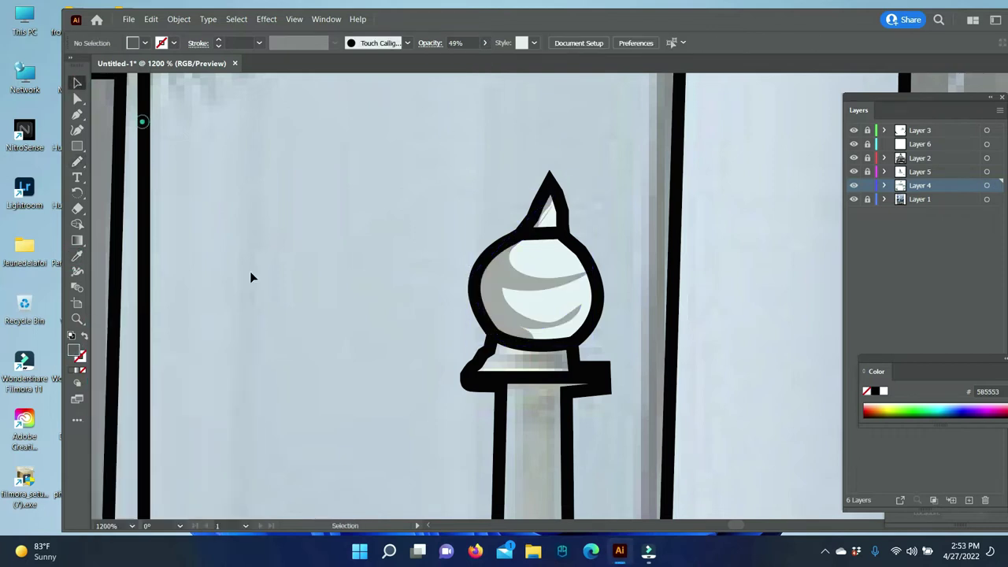
Sample light fill E4E9EA and pencil grey shading strokes under the finial ball
scroll(250, 270, "down", 3)
left_click(77, 255)
left_click(134, 173)
key("v")
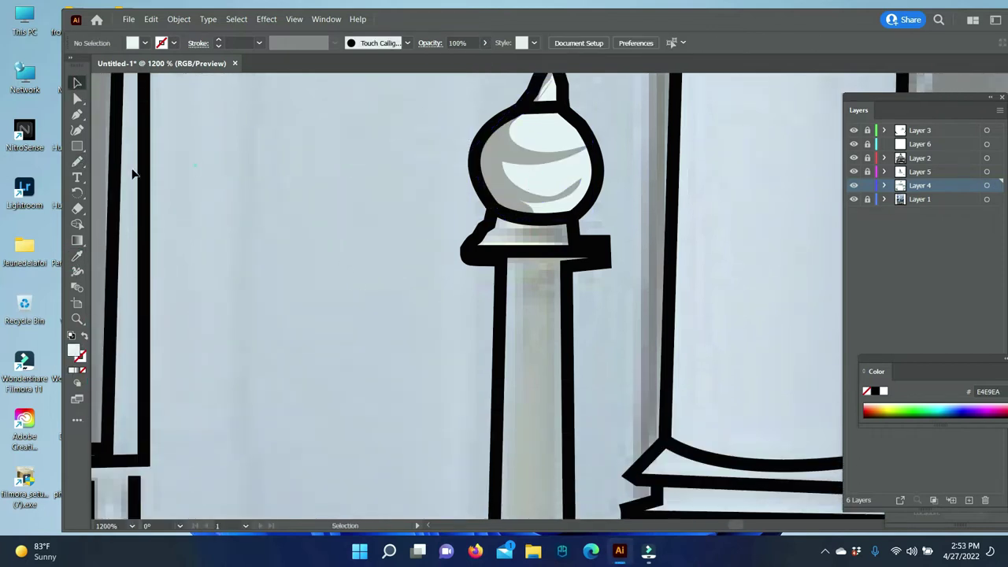
left_click_drag(471, 250, 472, 252)
key("i")
left_click(490, 158)
key("n")
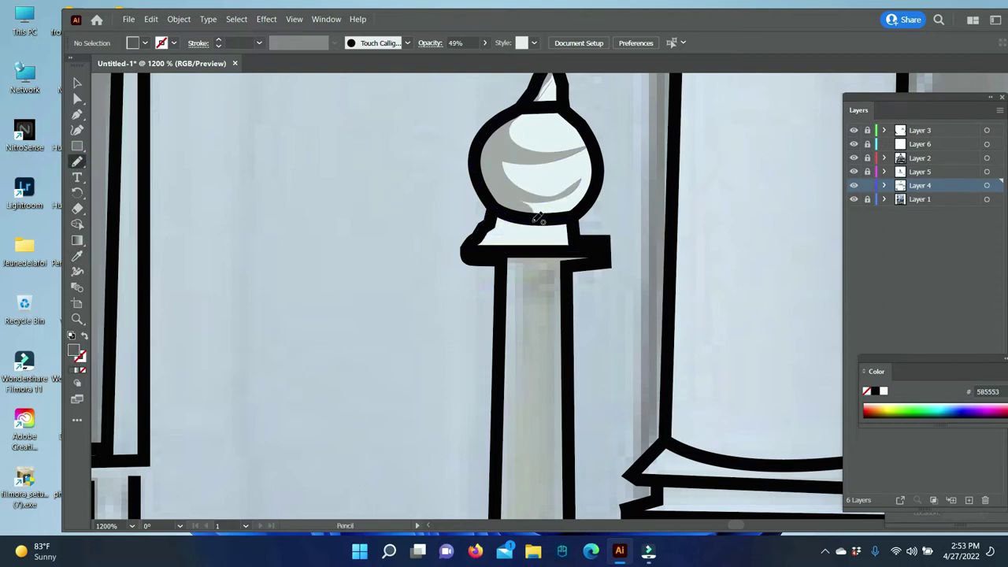
left_click_drag(501, 228, 476, 237)
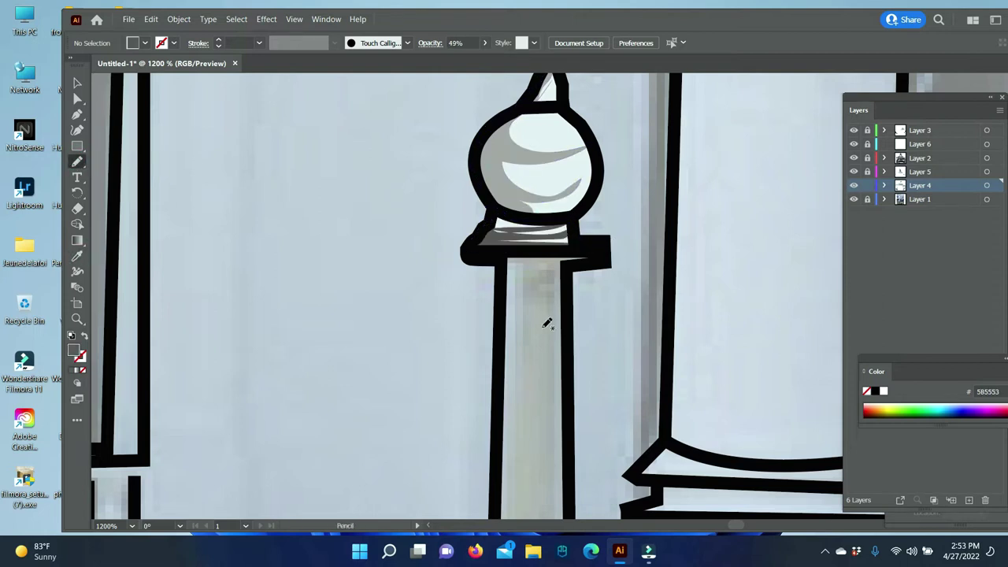
Apply a darker grey from the Color Picker to the shading
double_click(71, 352)
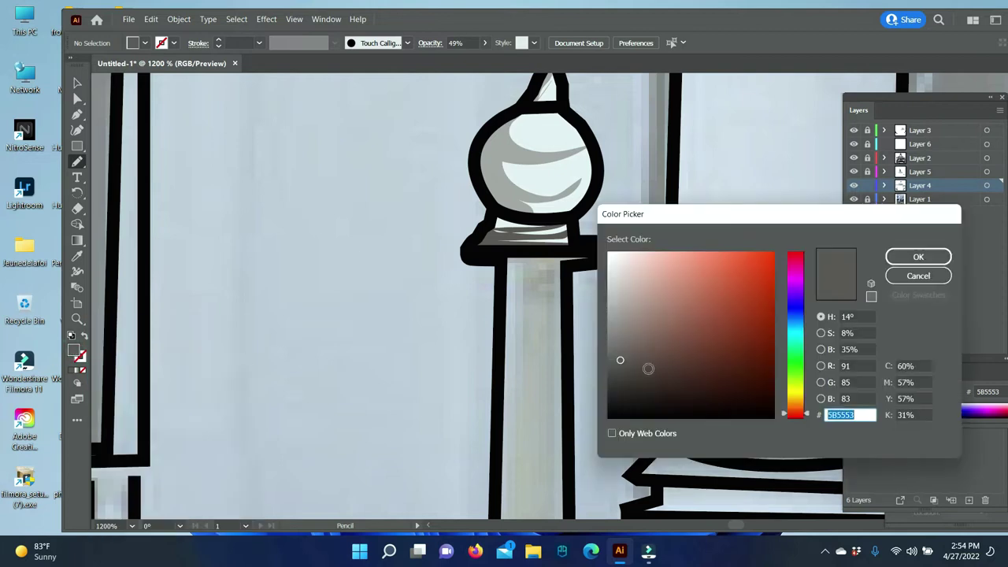
left_click(916, 254)
key("v")
left_click(535, 189)
left_click(281, 167)
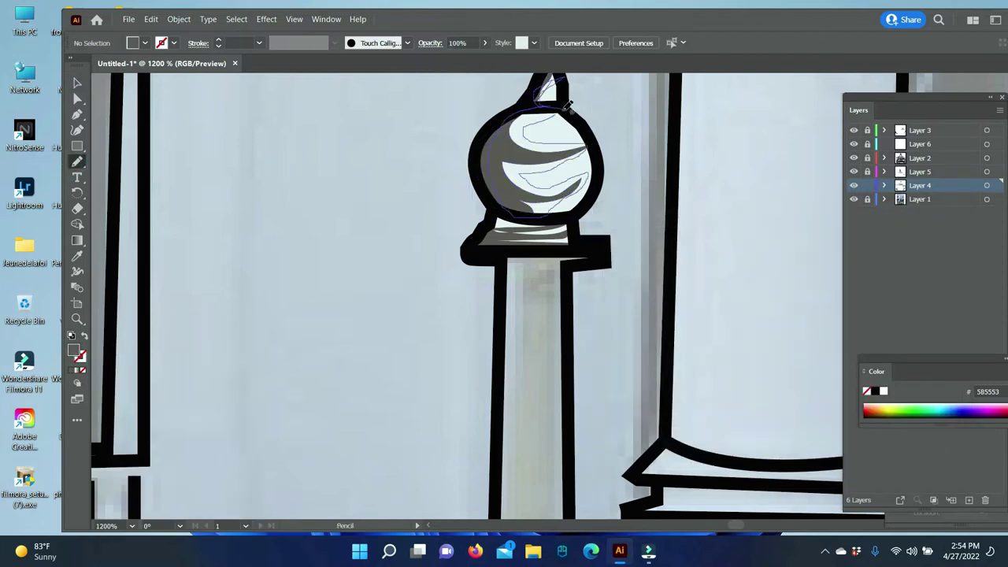
Draw shading across the ball, fill it 827D7C, and send it behind the ball
left_click_drag(568, 105, 538, 101)
scroll(539, 100, "up", 2)
left_click(77, 83)
double_click(71, 352)
left_click(916, 255)
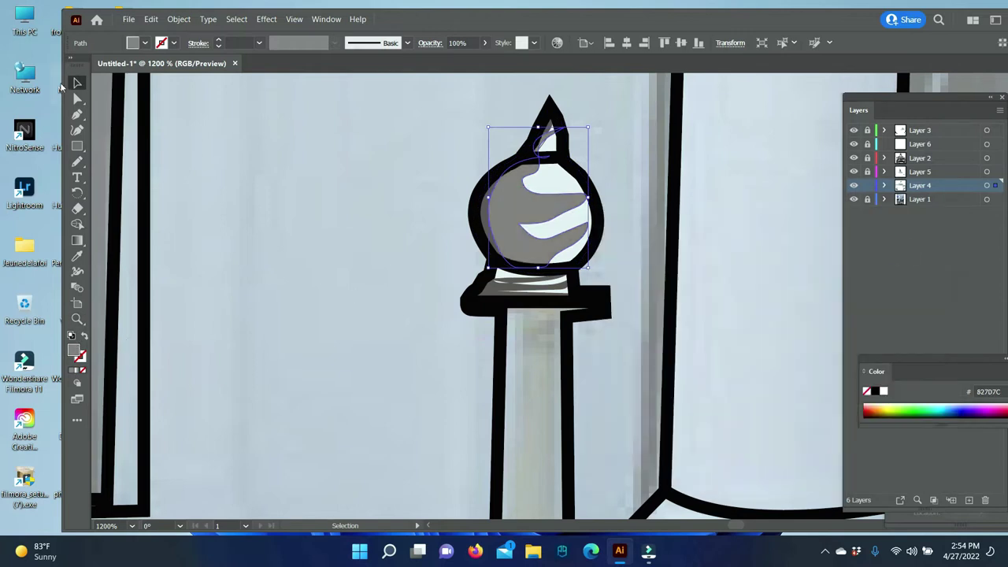
right_click(513, 195)
left_click(709, 455)
right_click(555, 167)
left_click(743, 450)
Send the shape under the finial ball to the back
left_click(77, 161)
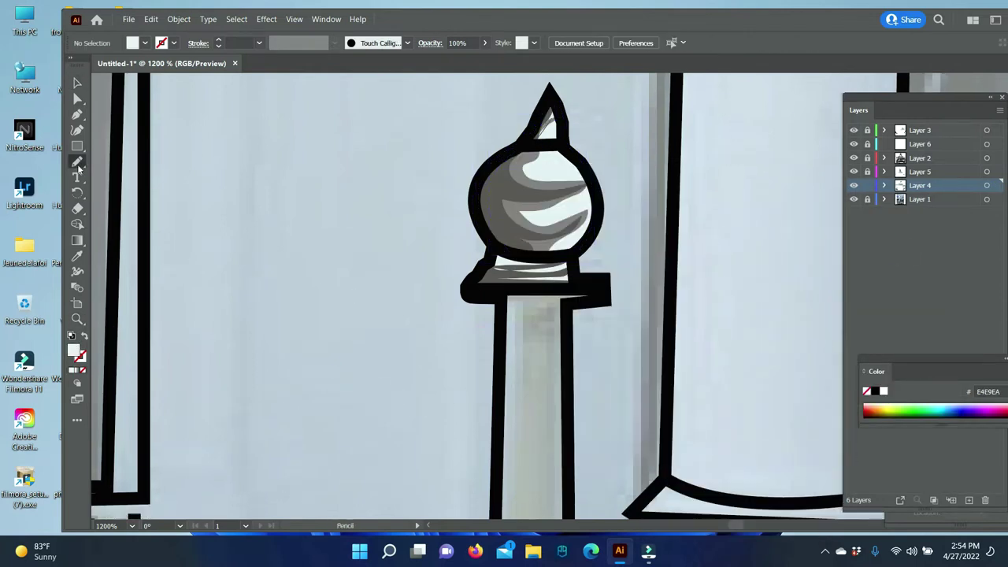
key("i")
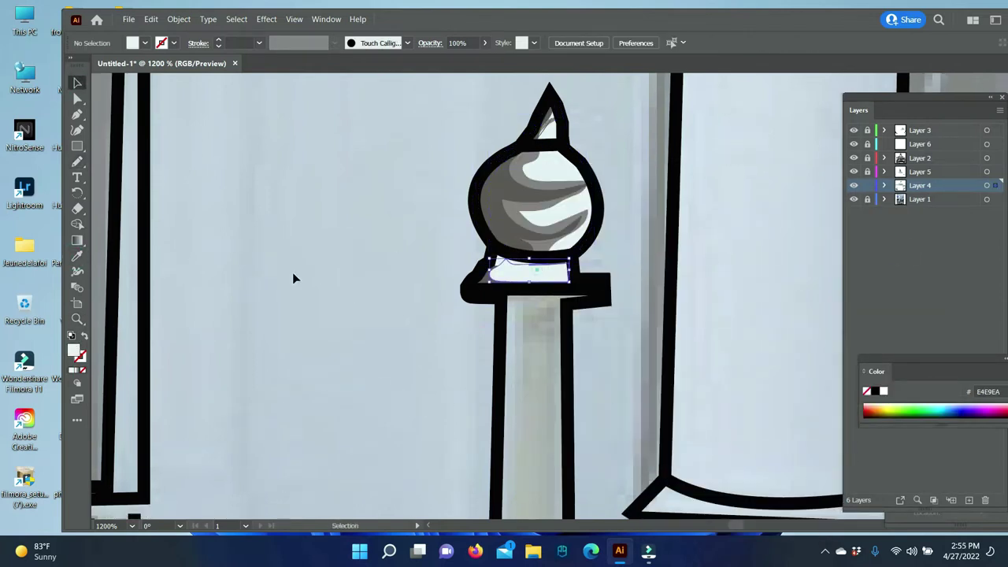
left_click(535, 197)
key("v")
right_click(544, 268)
left_click(732, 512)
Send the column base shape behind everything and deselect it
right_click(511, 271)
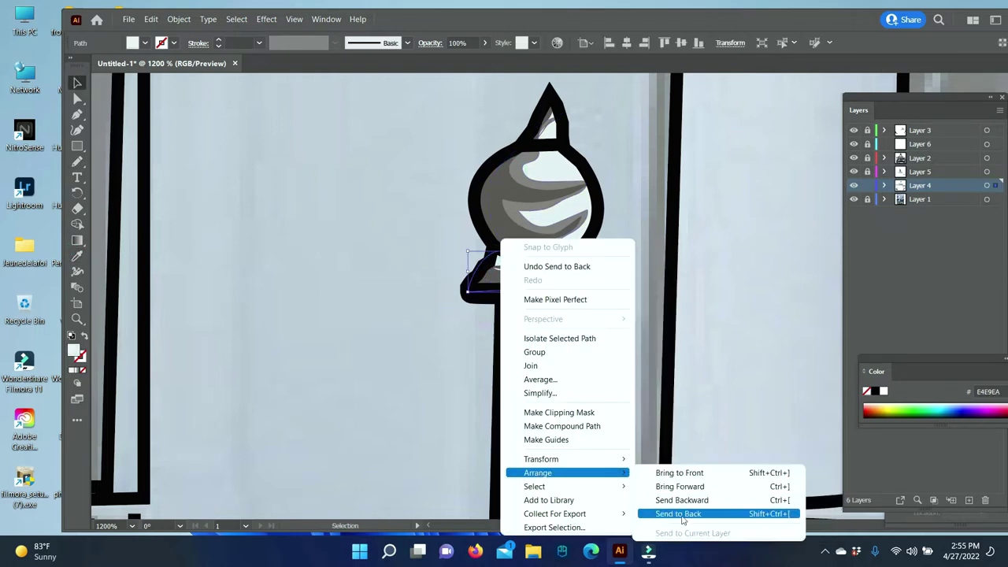
left_click(720, 512)
left_click(365, 333)
scroll(365, 333, "down", 5)
Outline the column shaft with anchor points from its top down to the base
left_click(77, 257)
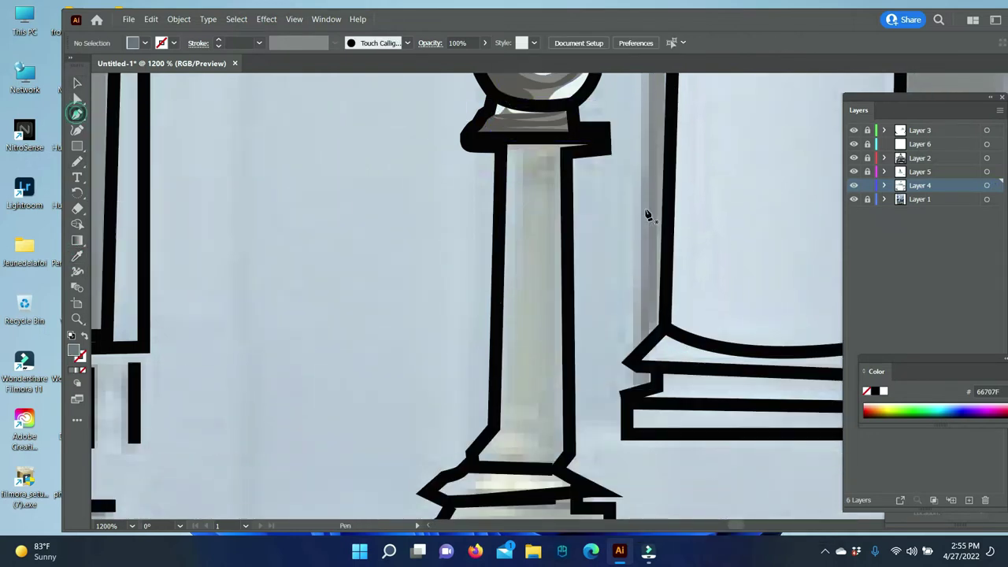
left_click(495, 145)
left_click(494, 426)
left_click(469, 456)
left_click(562, 462)
left_click(569, 385)
left_click(586, 138)
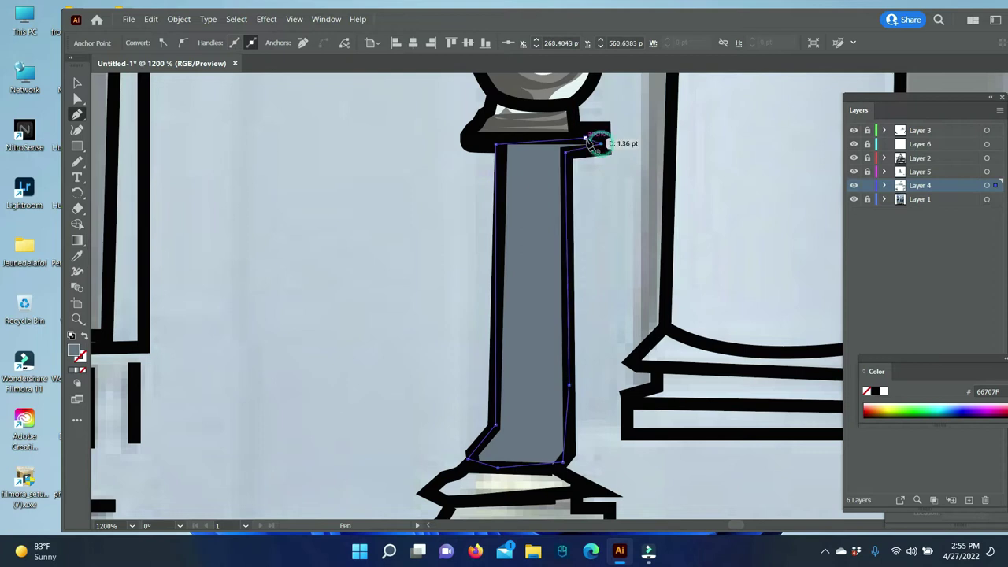
key("v")
left_click(106, 312)
Pencil beige highlights down the column shaft and lower their opacity to 50%
left_click(77, 161)
left_click_drag(518, 142, 529, 221)
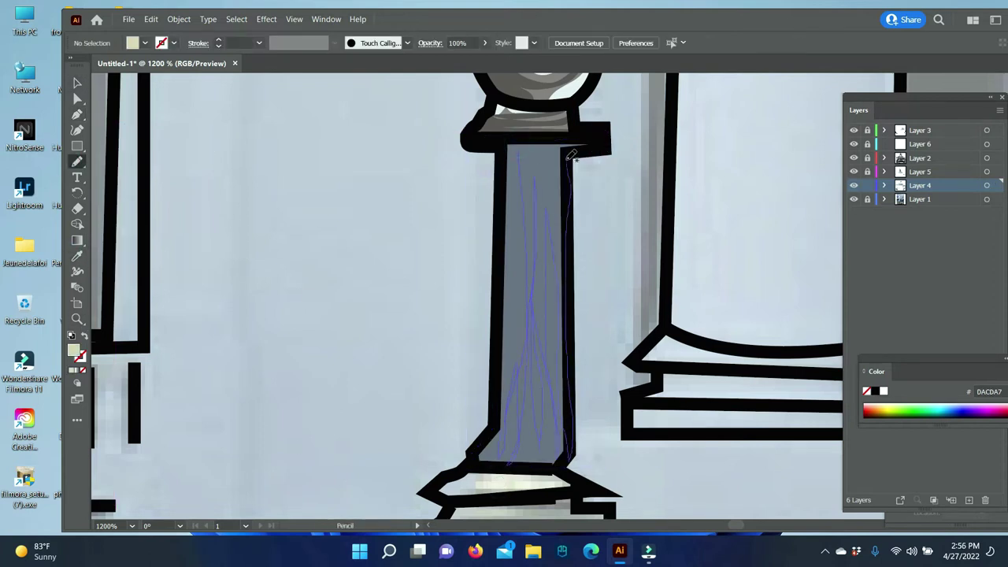
left_click(78, 81)
left_click(536, 275)
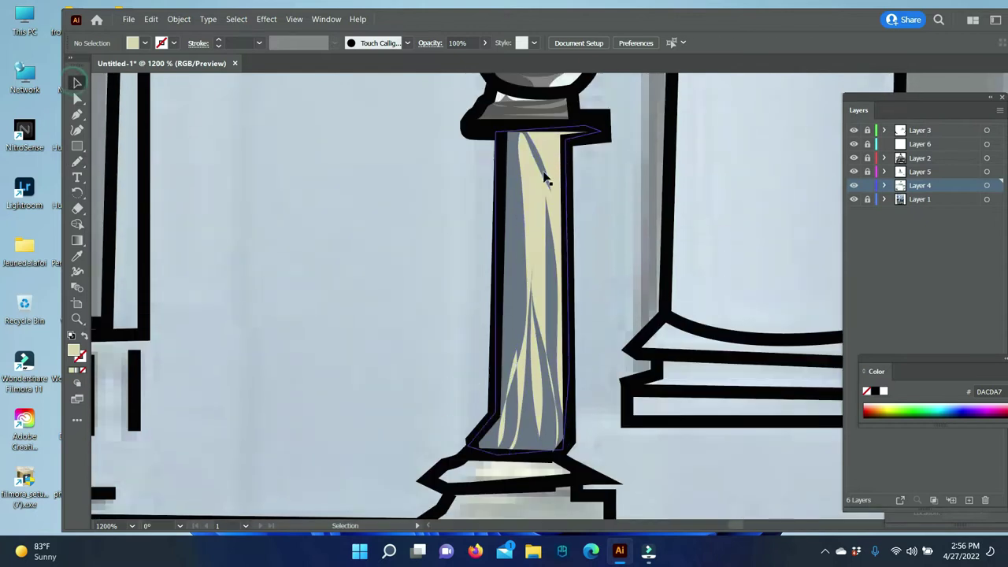
left_click(485, 42)
left_click_drag(488, 60, 455, 60)
left_click(307, 298)
scroll(307, 298, "down", 4)
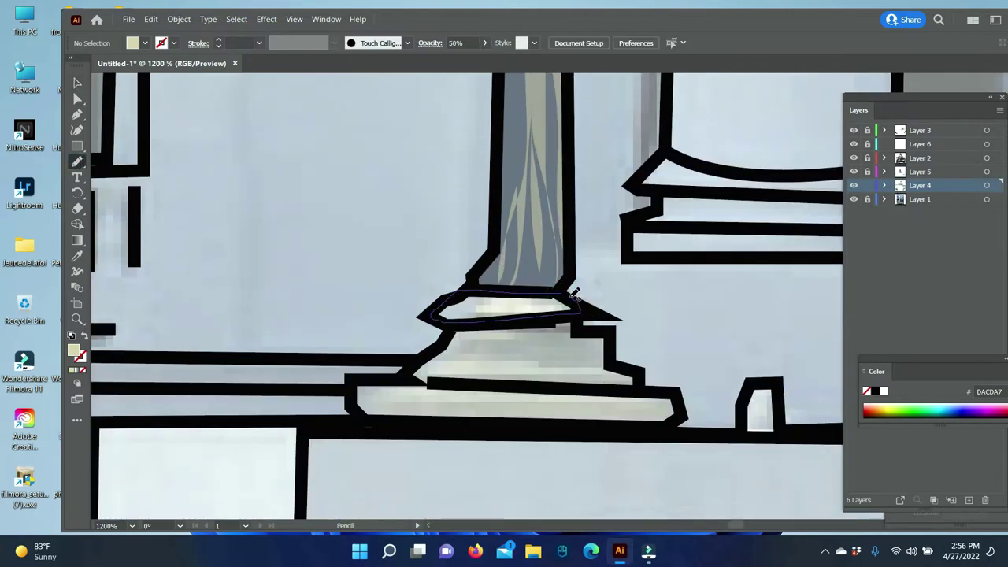
Fill the column base shape grey-blue 66707F
left_click(77, 81)
key("i")
left_click(513, 161)
left_click(77, 81)
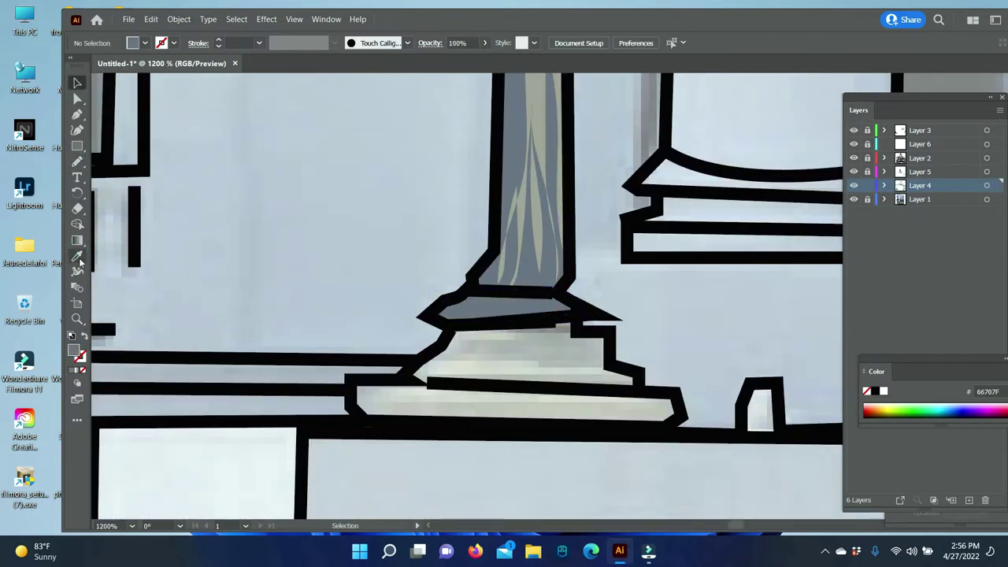
Sample beige DACDA7 for the base highlight and set its opacity to 57%
left_click(77, 256)
left_click(538, 104)
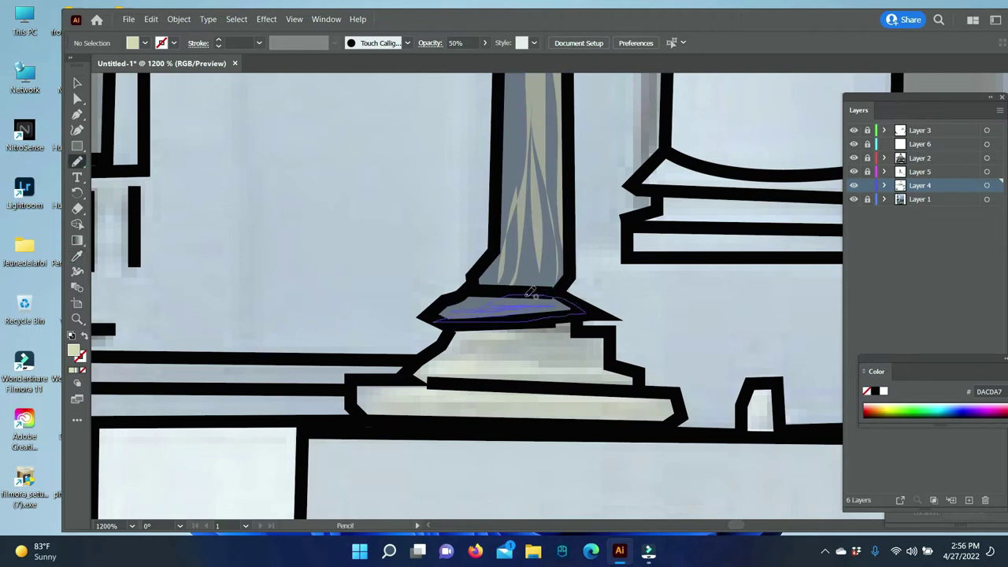
left_click(77, 82)
left_click(512, 308)
left_click(485, 43)
left_click_drag(462, 60, 467, 60)
left_click(384, 355)
scroll(384, 354, "down", 2)
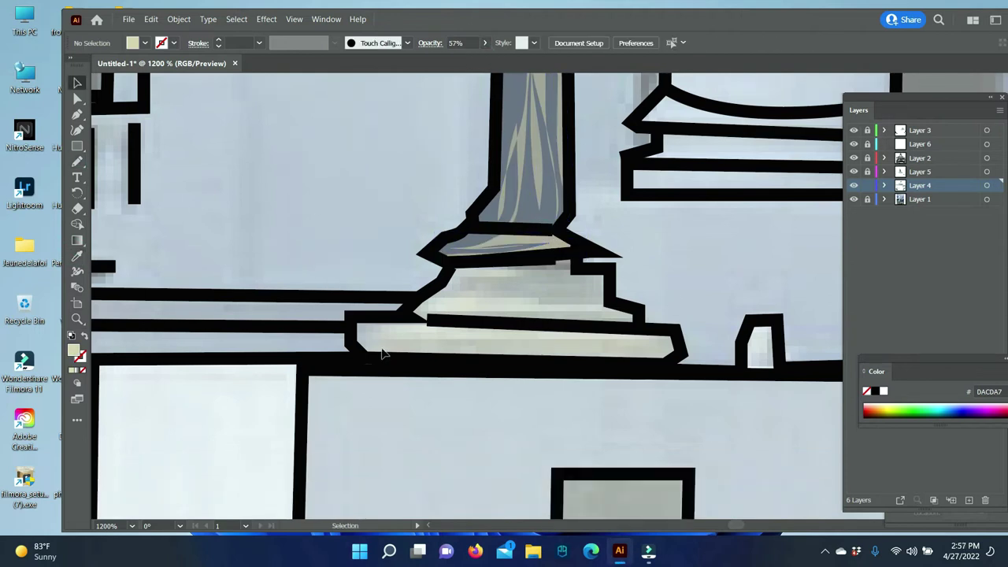
Pencil a grey-blue shape over the column base and draw beige streaks across it
left_click(76, 162)
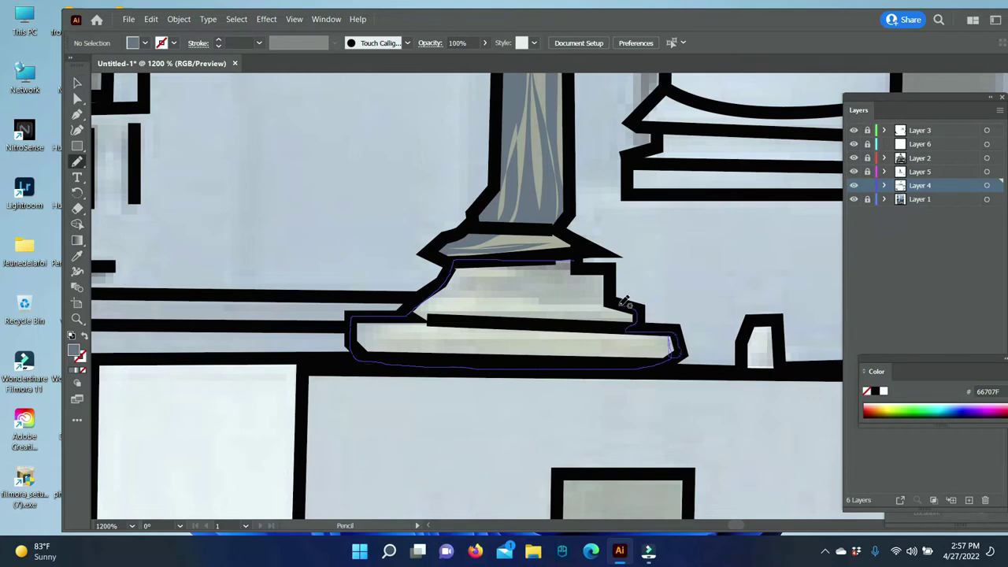
left_click_drag(622, 302, 573, 261)
left_click(538, 222)
left_click(76, 162)
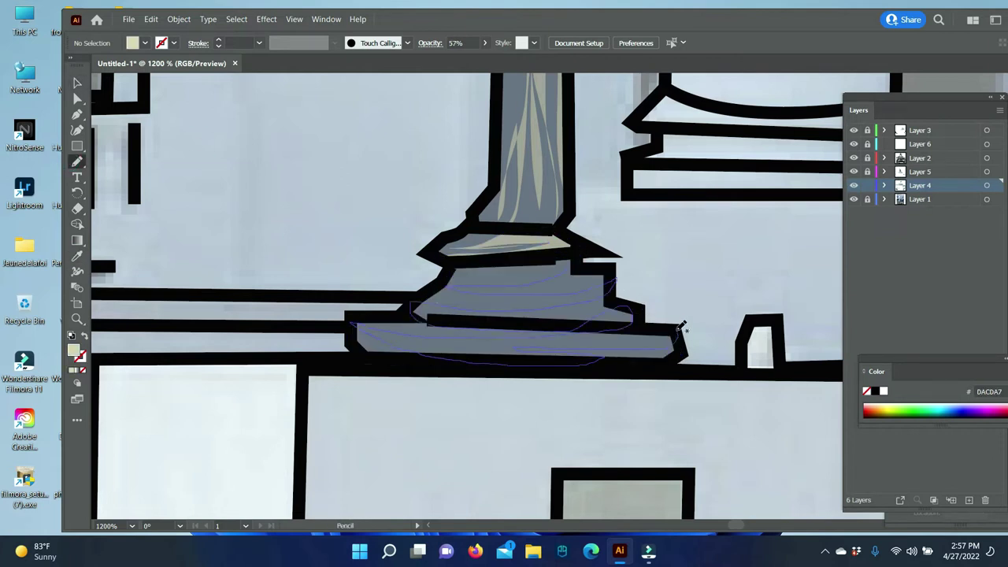
left_click_drag(572, 262, 573, 264)
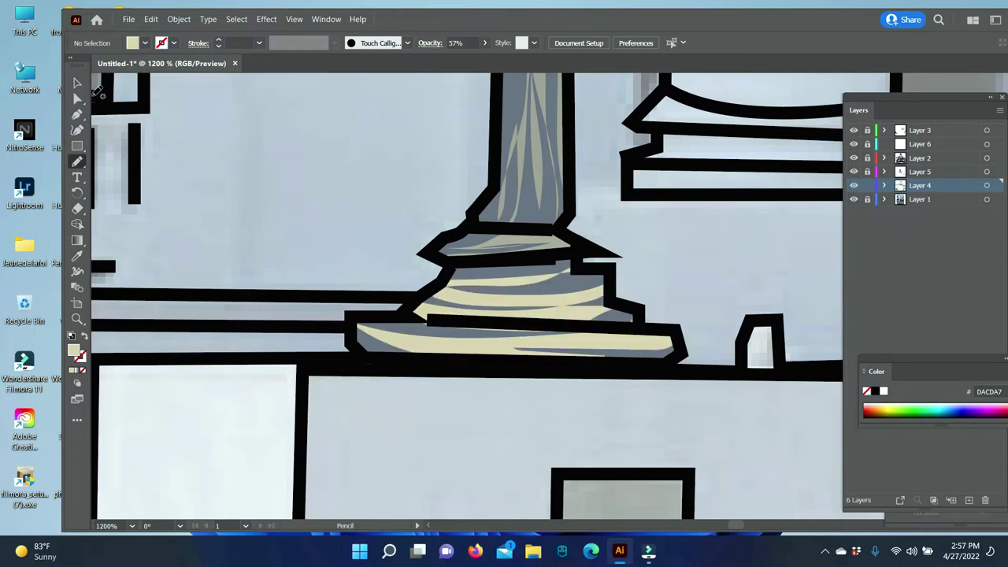
left_click(77, 83)
left_click(391, 91)
key("i")
left_click(614, 387)
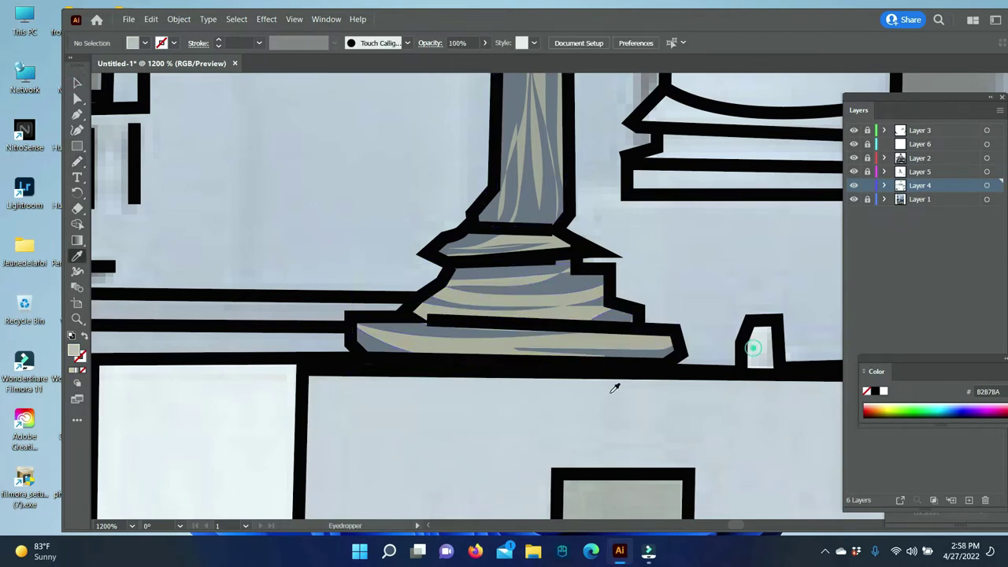
Fill the block beside the column, the square façade window and two small windows dark grey
left_click_drag(771, 372, 770, 373)
scroll(591, 402, "down", 5)
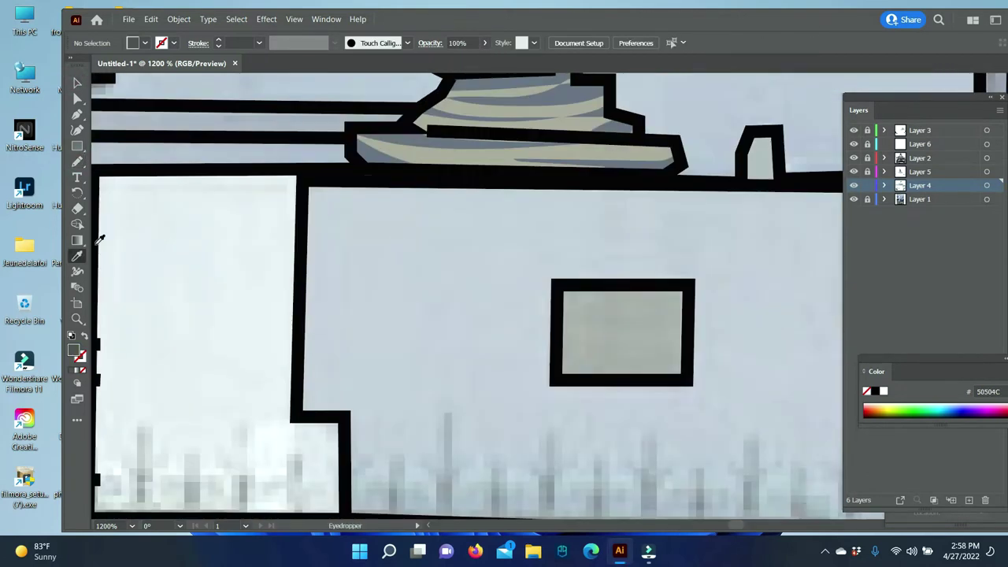
left_click_drag(589, 379, 591, 383)
key("z")
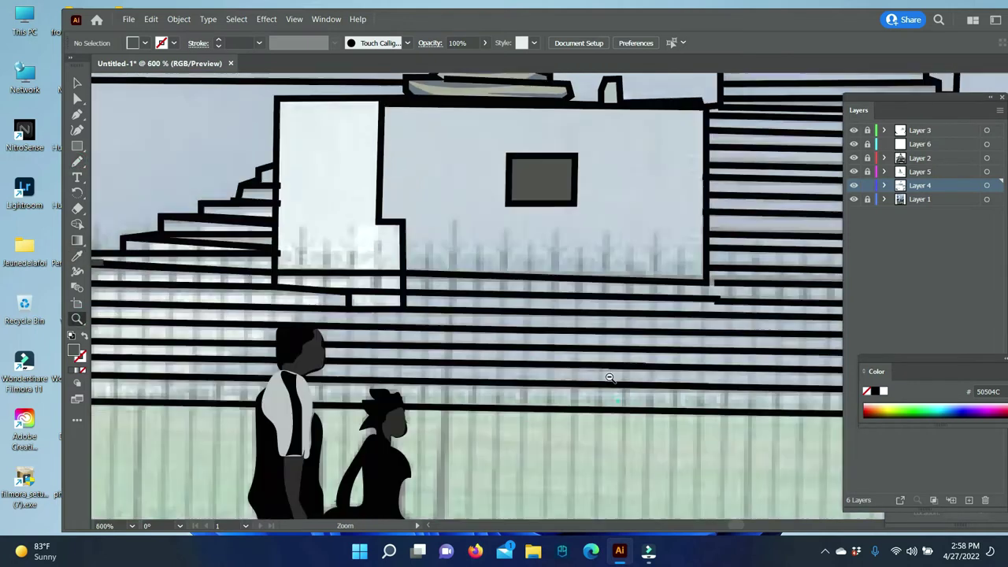
scroll(596, 348, "down", 5)
left_click(596, 348)
scroll(596, 348, "up", 4)
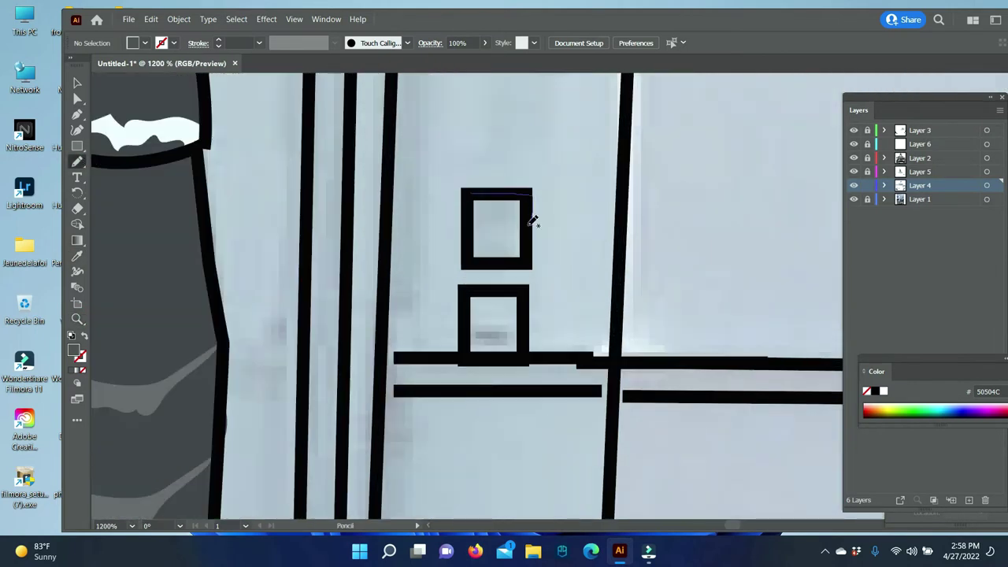
left_click_drag(479, 190, 478, 190)
left_click_drag(468, 290, 522, 326)
Fill the narrow window and the left window grey with the Pencil
key("z")
scroll(601, 354, "down", 3)
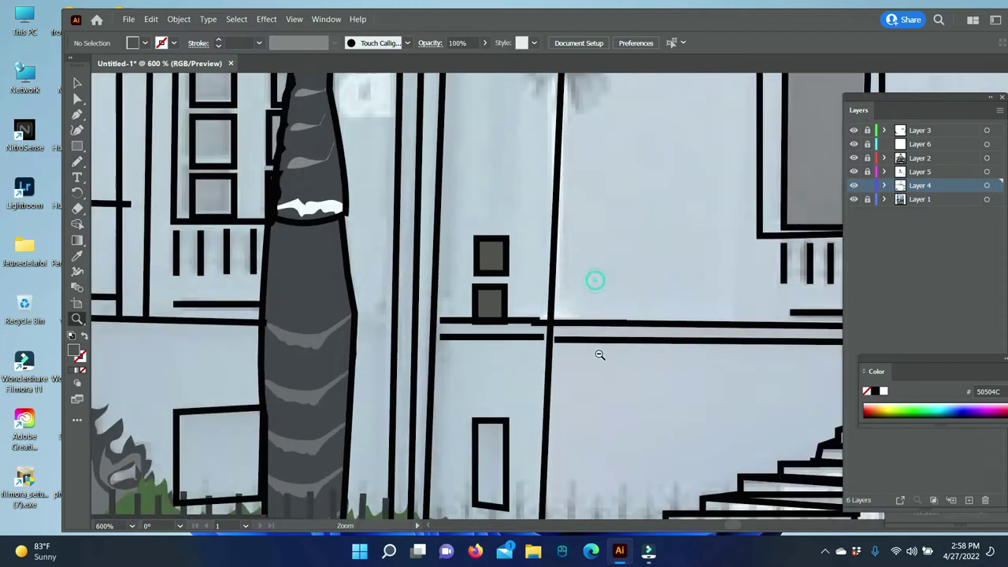
scroll(601, 353, "up", 3)
left_click(77, 115)
left_click_drag(492, 189, 492, 191)
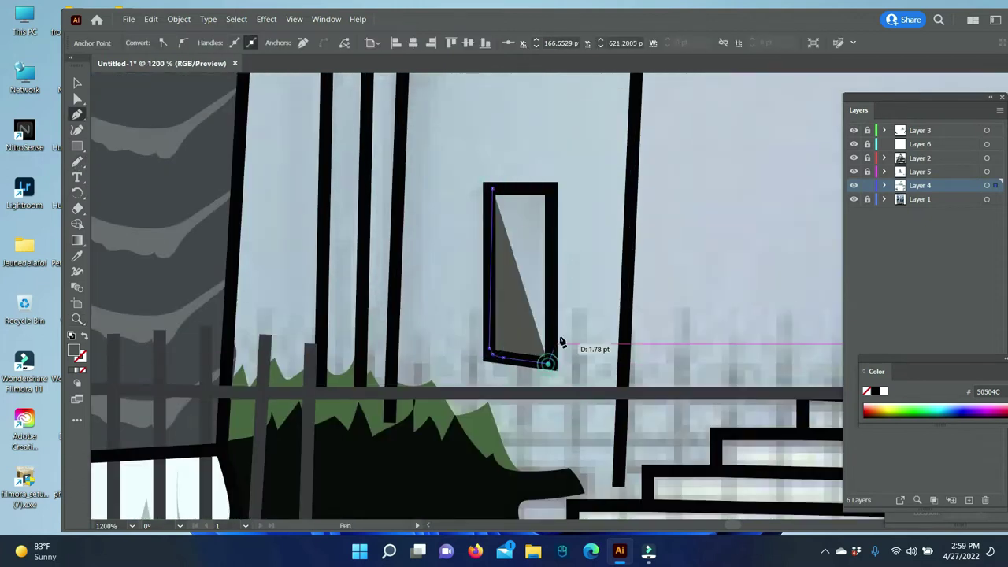
scroll(681, 289, "down", 1)
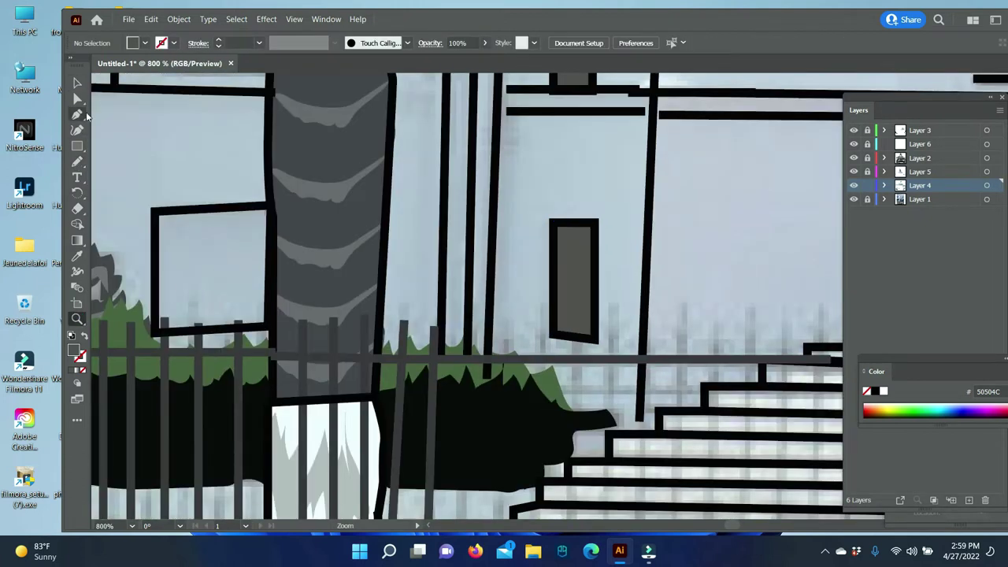
mouse_move(155, 211)
left_mouse_down()
mouse_move(169, 339)
mouse_move(154, 211)
left_mouse_up()
left_click(153, 166, "ctrl")
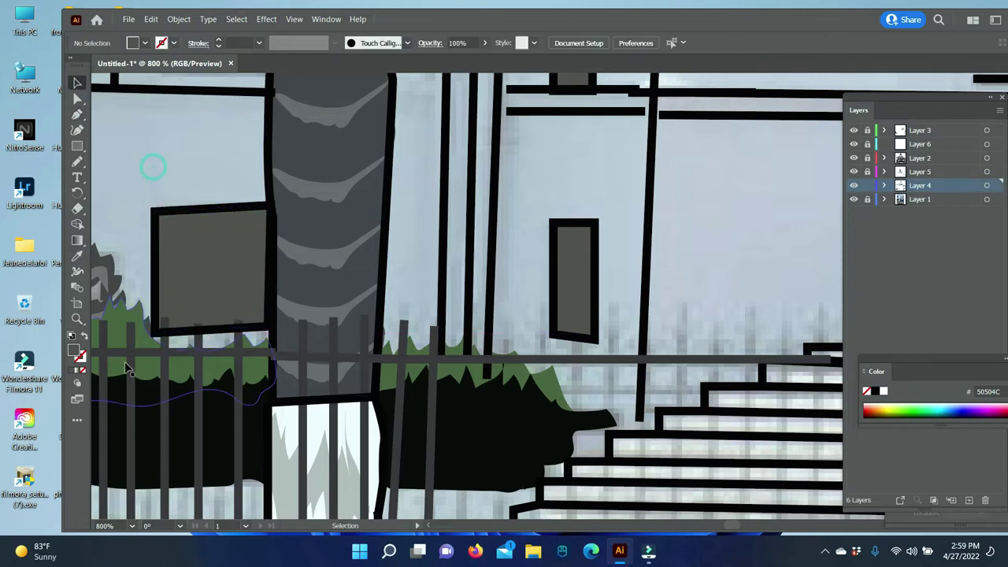
scroll(428, 321, "down", 3)
scroll(422, 161, "up", 3)
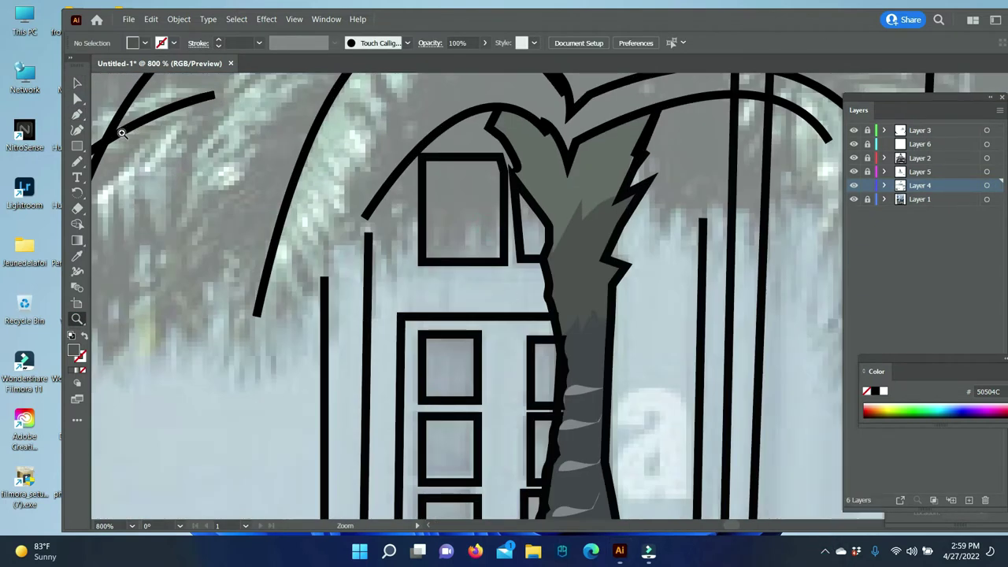
Draw Pen fill shapes for the upper window and the sliver along the trunk edge
key("p")
left_click(422, 161)
left_click(505, 160)
left_click(507, 261)
left_click(422, 161)
left_click(516, 181)
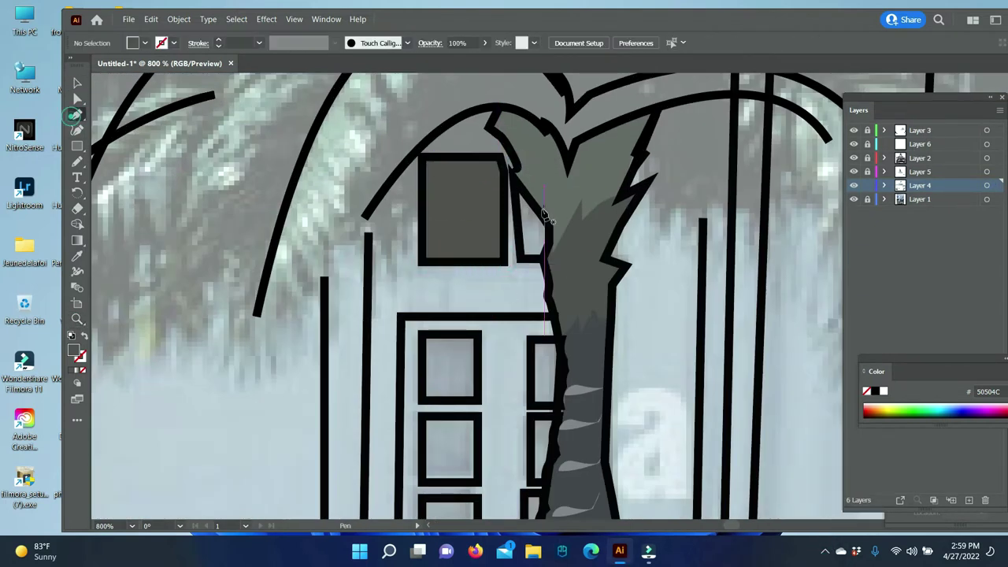
left_click(520, 256)
left_click(551, 218)
left_click(516, 181)
key("v")
scroll(425, 166, "down", 3)
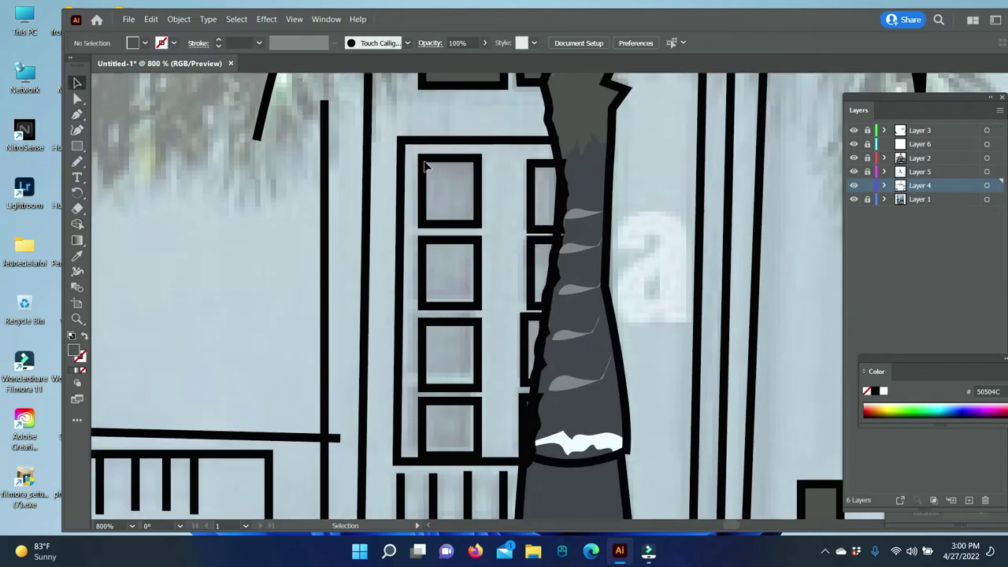
Fill the top stacked window dark grey and Alt-drag copies into the two panes below
left_click(481, 158)
left_click(480, 227)
left_click(421, 227)
left_click(422, 161)
key("v")
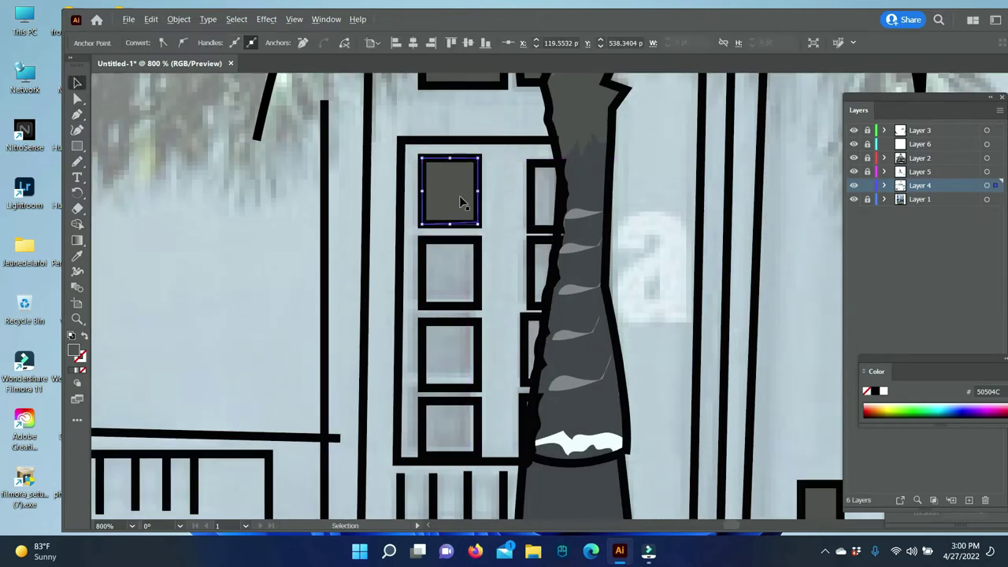
left_click_drag(455, 227, 451, 358)
left_click_drag(453, 429, 453, 431)
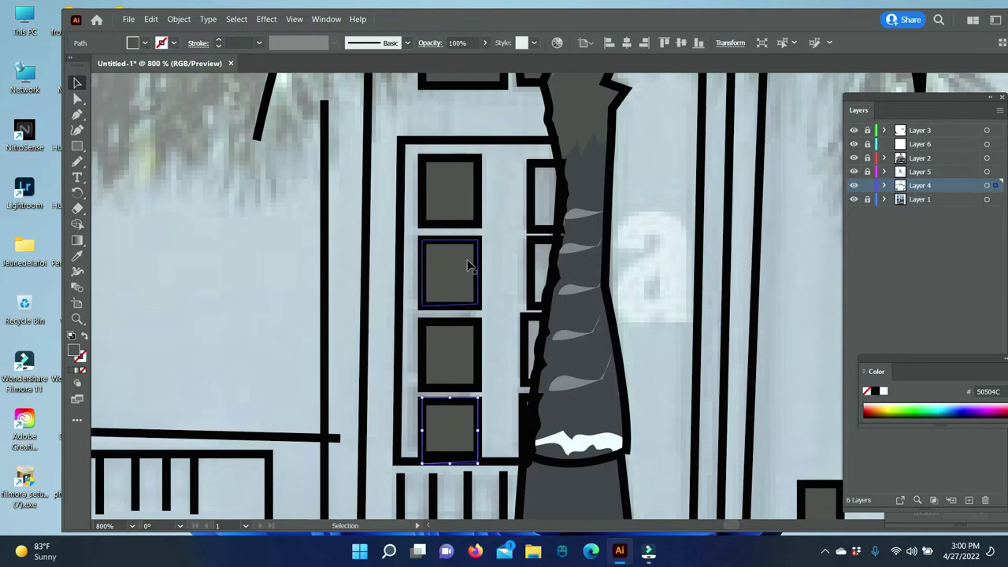
Start a Pen outline of the narrow window by the trunk, then zoom out to the artboard
key("p")
left_click(529, 163)
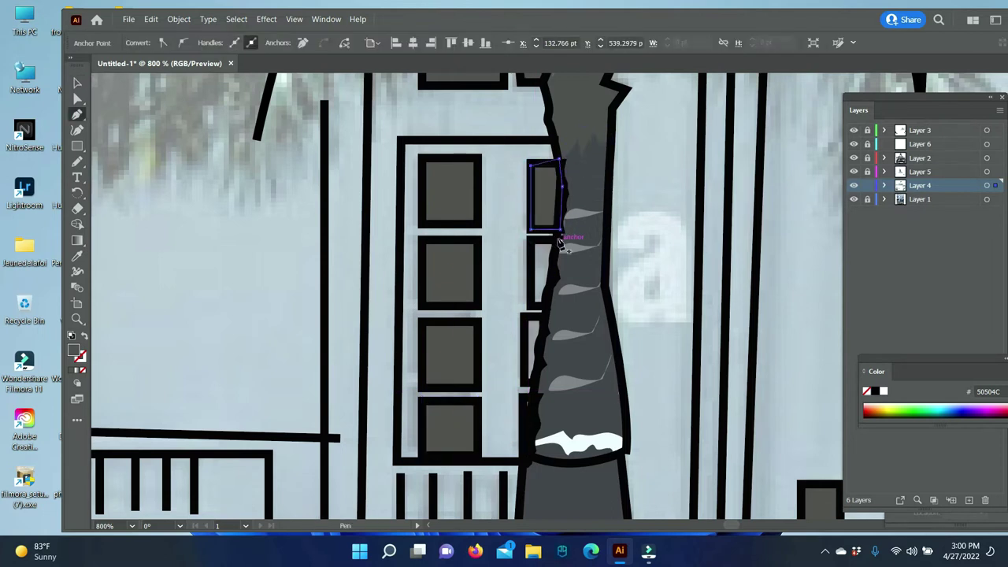
left_click(529, 317)
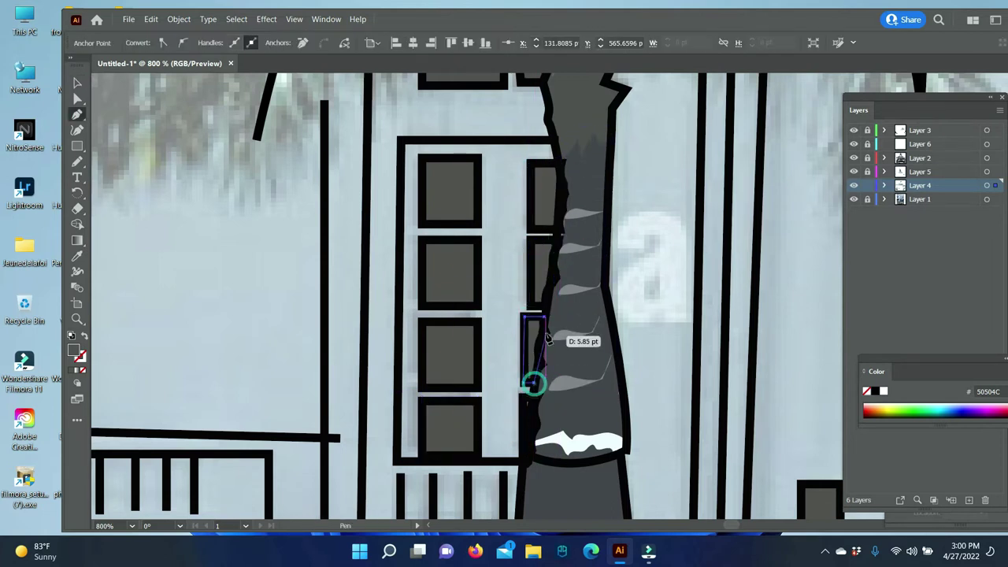
scroll(533, 382, "down", 2)
key("ctrl+minus")
key("ctrl+minus")
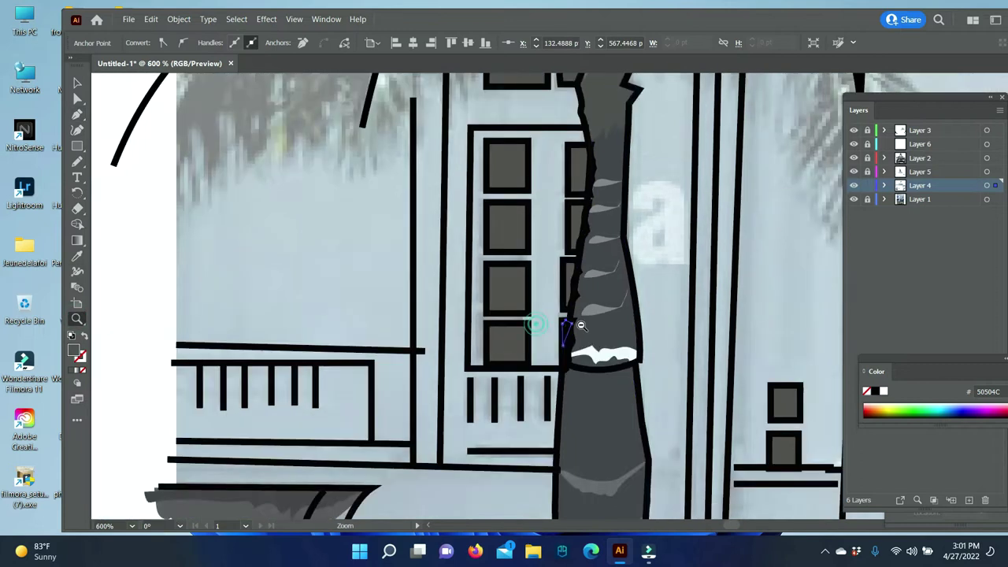
key("ctrl+minus")
key("ctrl+minus")
key("ctrl+minus")
key("ctrl+minus")
key("ctrl+minus")
Export the artwork as a JPEG from the File menu, entering 'ais' in the dialog
left_click(128, 20)
left_click(370, 278)
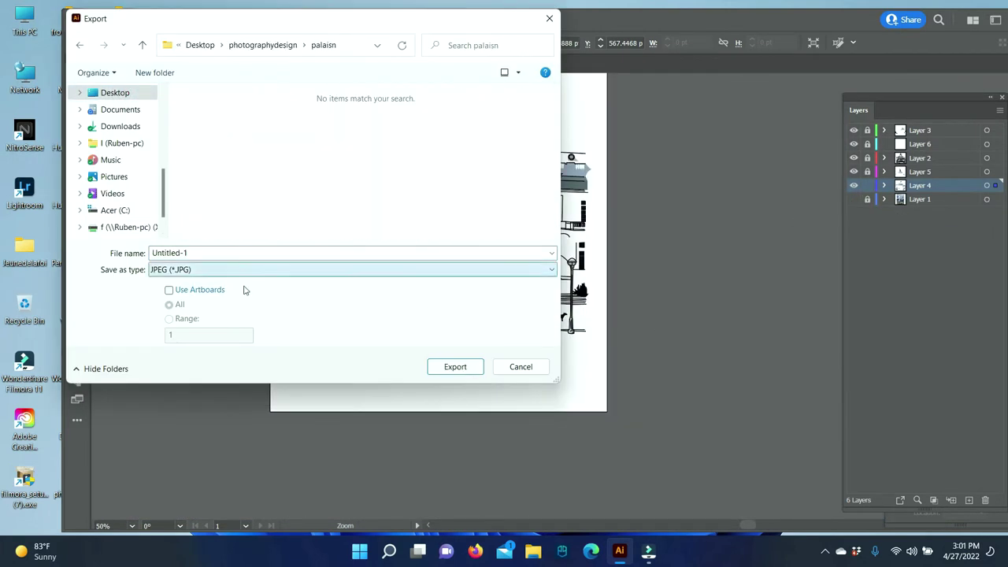
type("aisnationa")
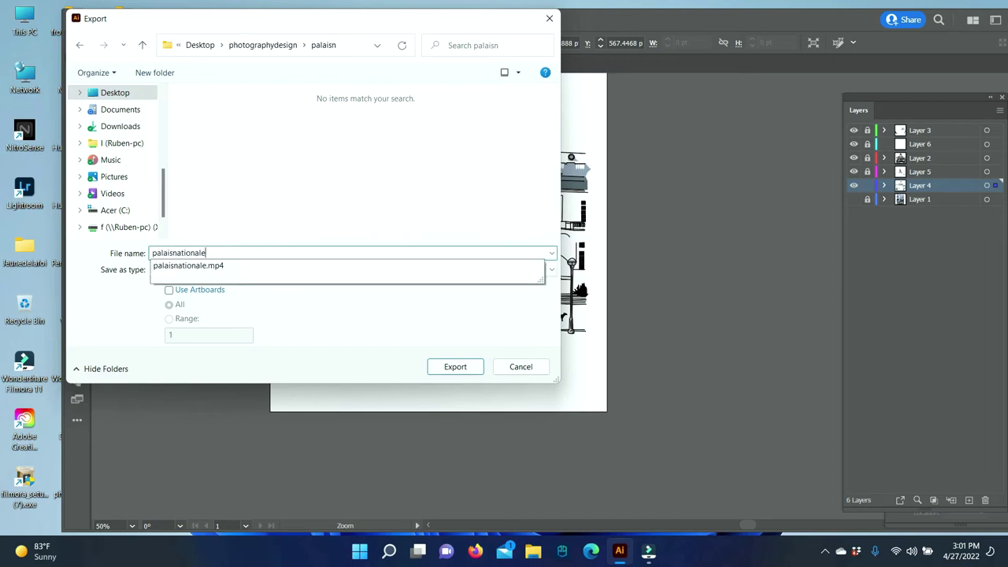
key("Return")
key("Return")
key("ctrl+plus")
Copy the dark top-left door pane into the remaining left and right door panes
key("ctrl+plus")
key("ctrl+plus")
key("ctrl+plus")
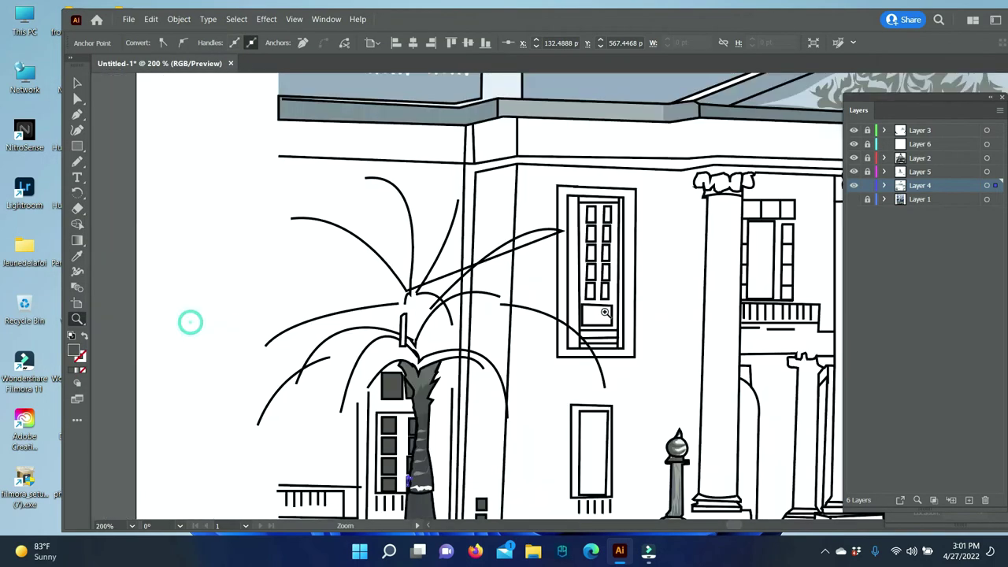
key("ctrl+plus")
key("ctrl+plus")
left_click(77, 115)
left_click(473, 177)
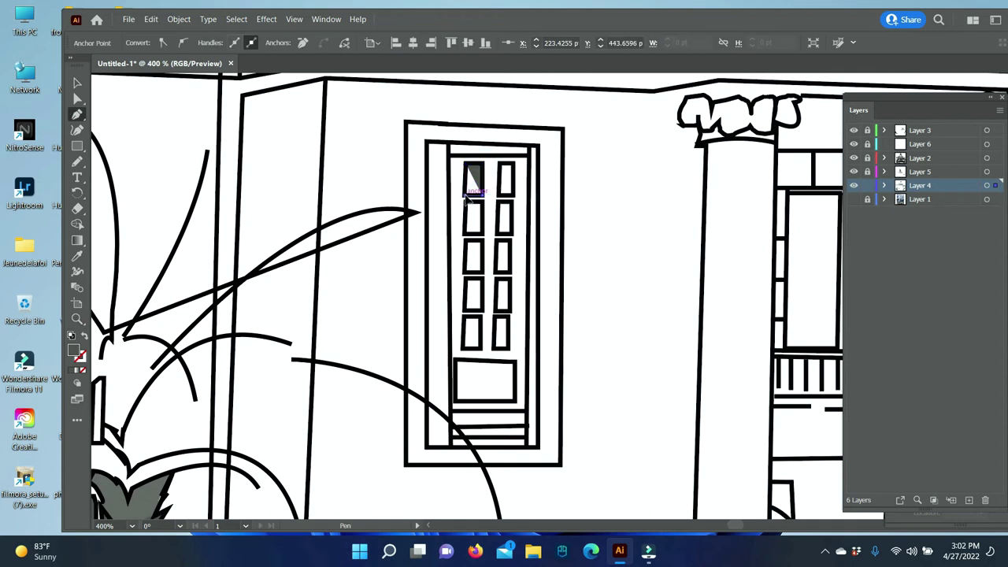
mouse_move(472, 180)
left_mouse_down()
mouse_move(472, 333)
mouse_move(504, 179)
left_mouse_up()
left_click_drag(505, 217, 504, 257)
left_click_drag(505, 256, 505, 331)
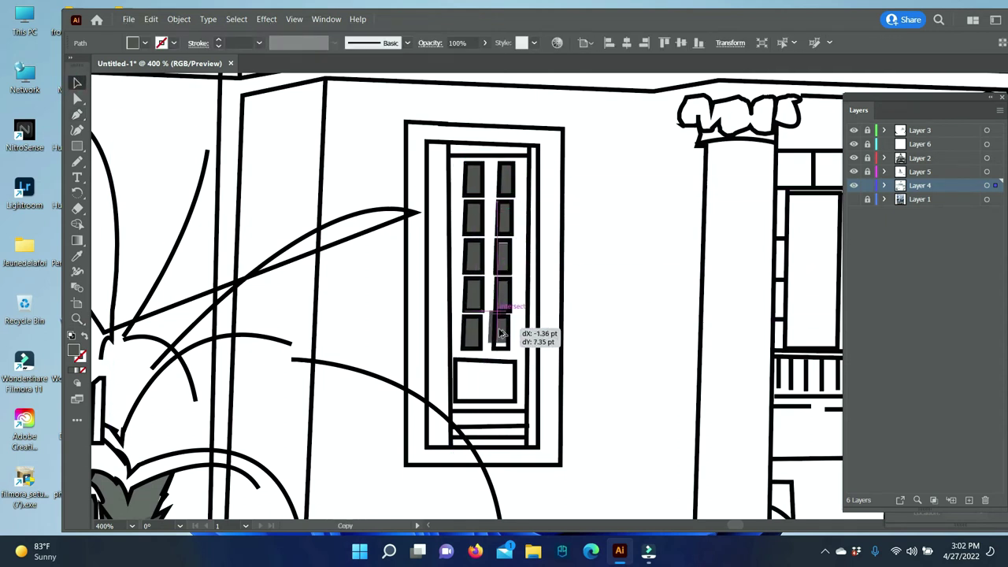
left_click(597, 280)
Outline the lower door panel as a four-corner Pen shape
key("p")
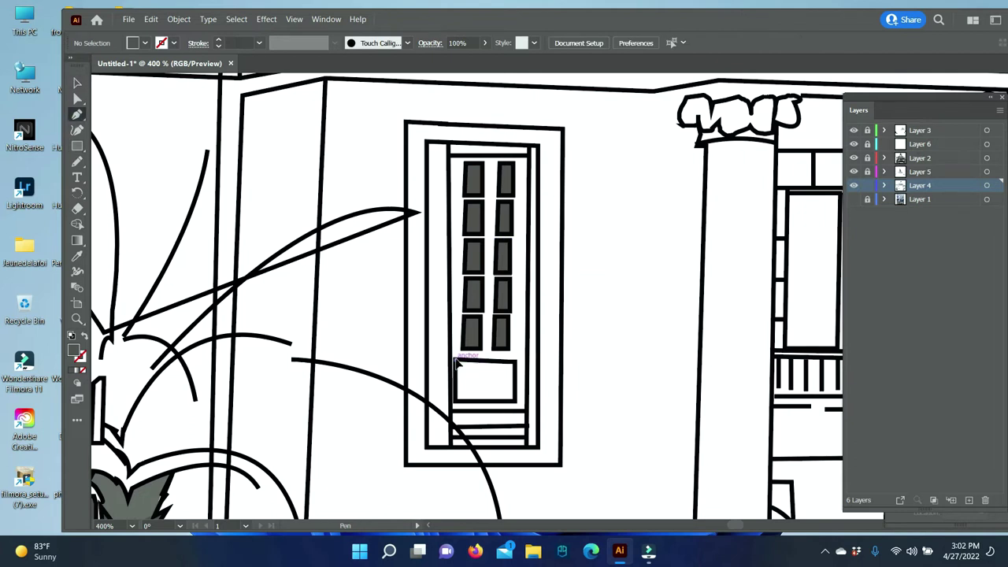
left_click(455, 361)
left_click(517, 360)
left_click(517, 403)
left_click(456, 403)
left_click(456, 364)
scroll(472, 315, "down", 5)
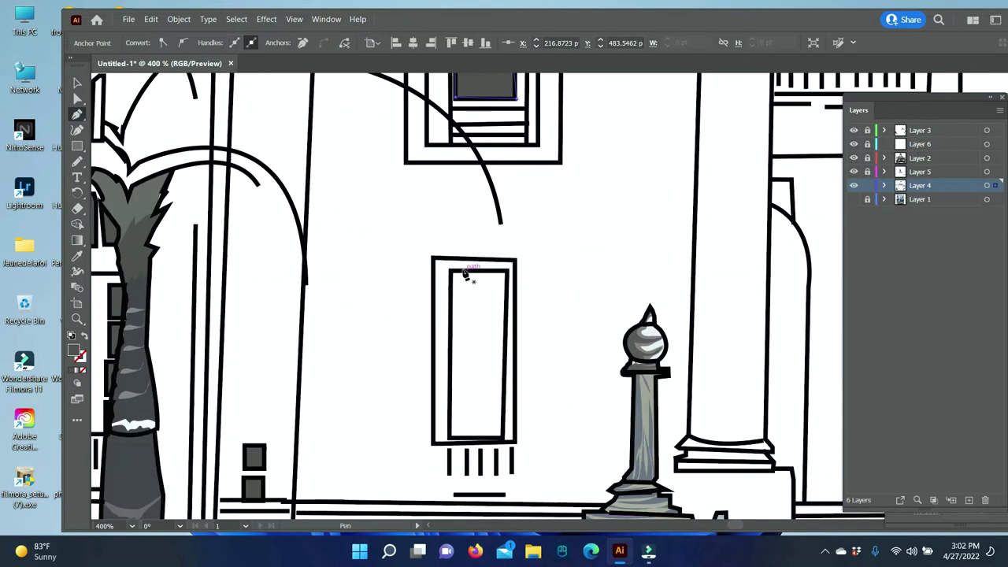
Nudge the inner door rectangle left into place
key("v")
left_click_drag(867, 159, 867, 130)
left_click(517, 349)
key("Left")
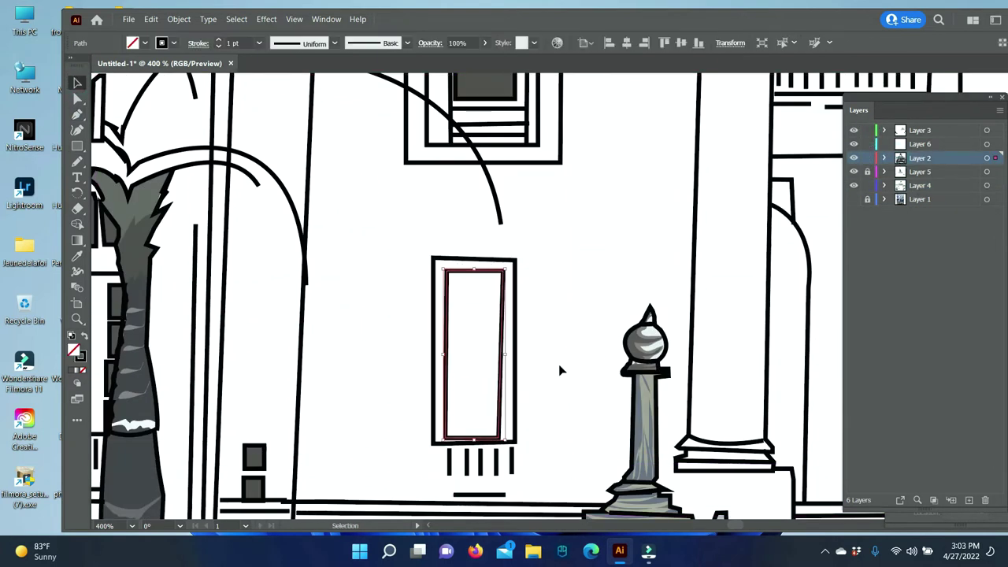
left_click(560, 367)
Fill the inner door rectangle with the sampled dark grey window colour and check it
key("p")
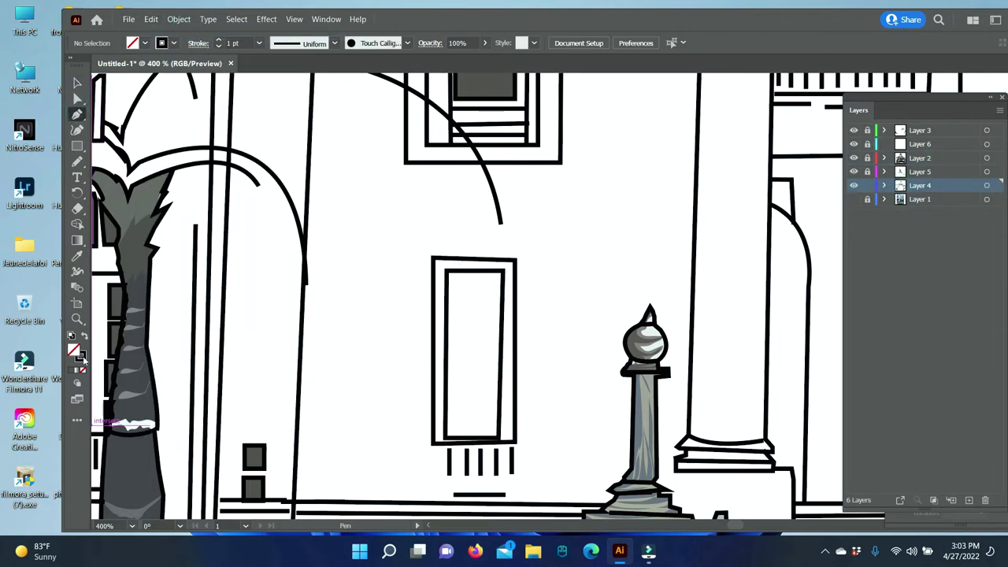
key("i")
left_click(140, 129)
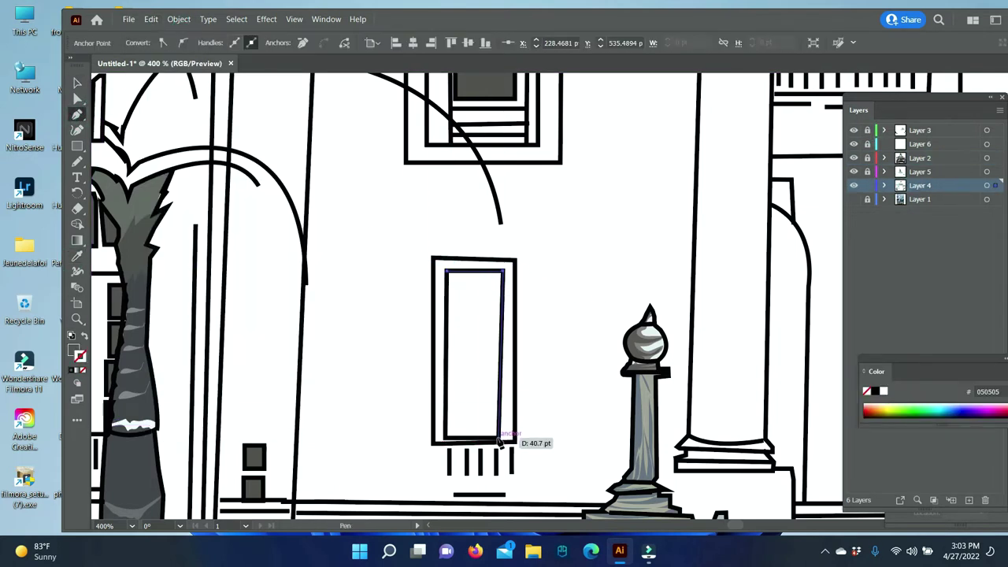
left_click(503, 437)
key("v")
left_click(504, 289)
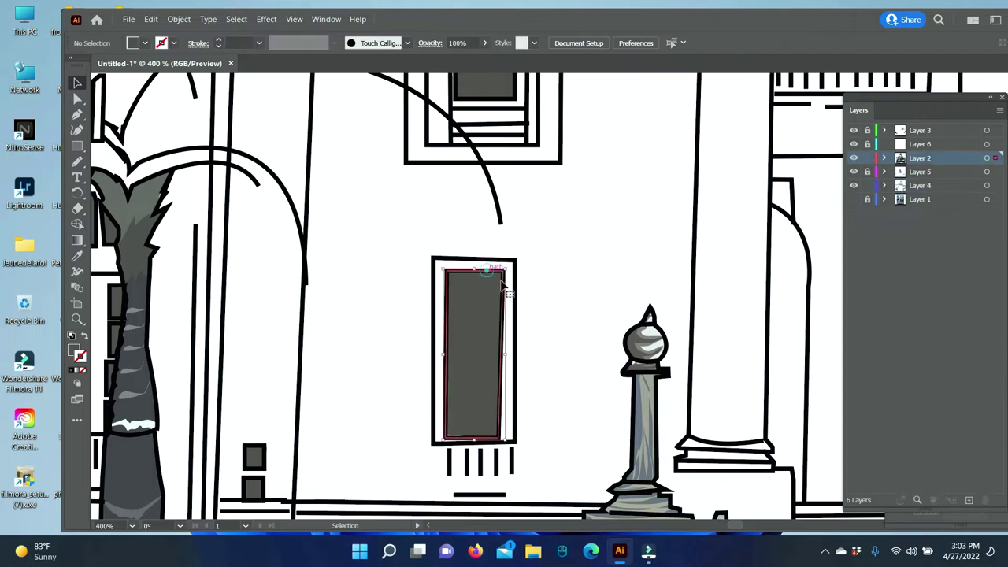
left_click(562, 312)
left_click(473, 432)
left_click(596, 326)
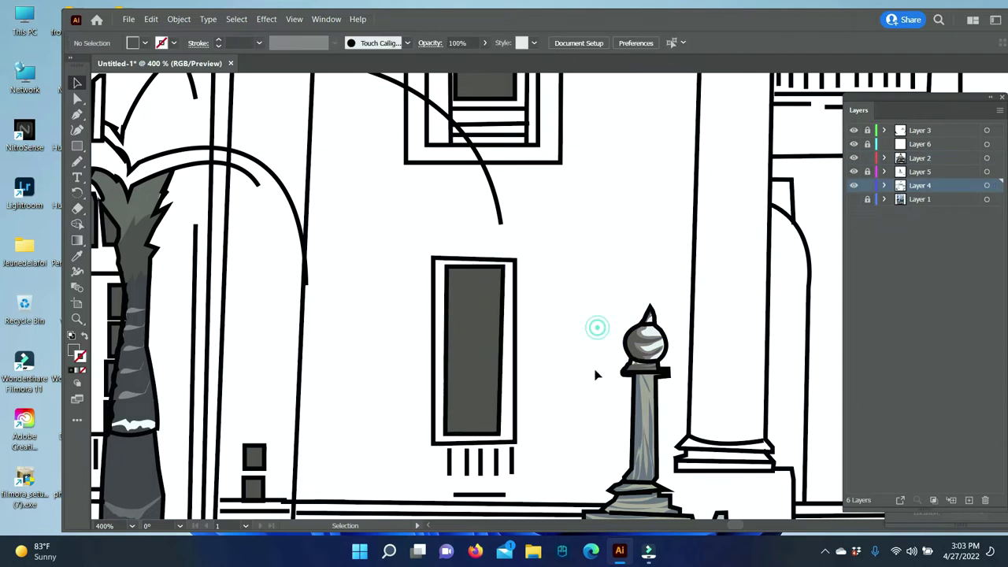
scroll(607, 396, "down", 5)
scroll(717, 390, "up", 7)
scroll(717, 391, "up", 3)
Trace the transom above the doorway with the Pen, undoing and restoring the path
scroll(717, 390, "right", 5)
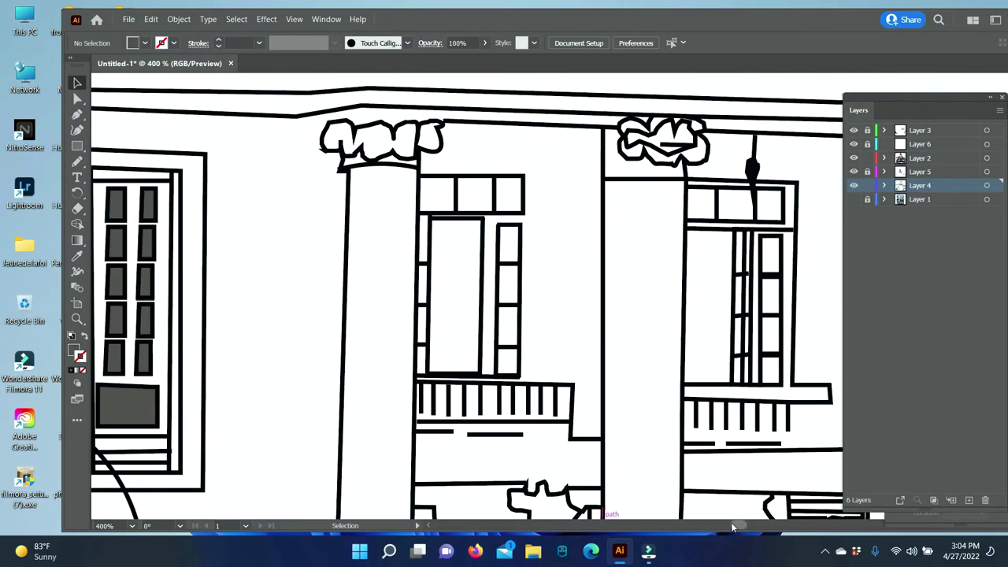
scroll(552, 315, "up", 1)
key("p")
left_click(524, 202)
left_click(151, 19)
left_click(181, 31)
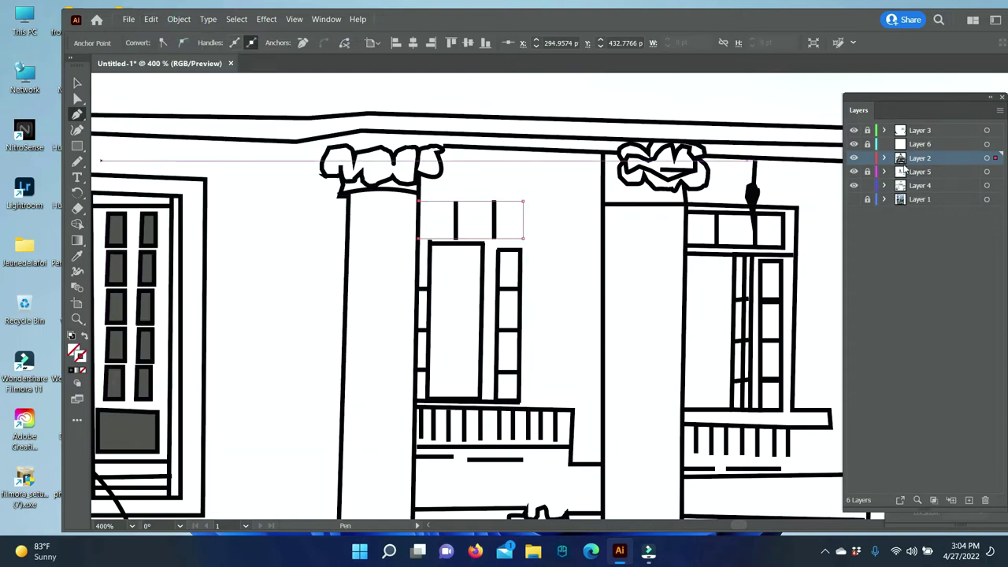
key("ctrl+shift+z")
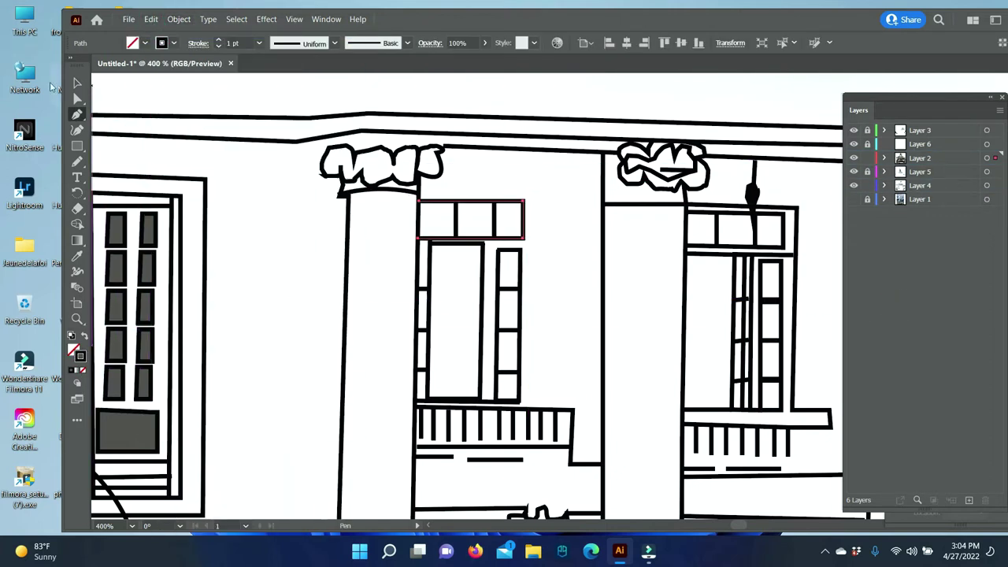
left_click(78, 82)
double_click(79, 354)
left_click(918, 276)
On Layer 4, close the grey-filled shape over the doorway transom
left_click(77, 256)
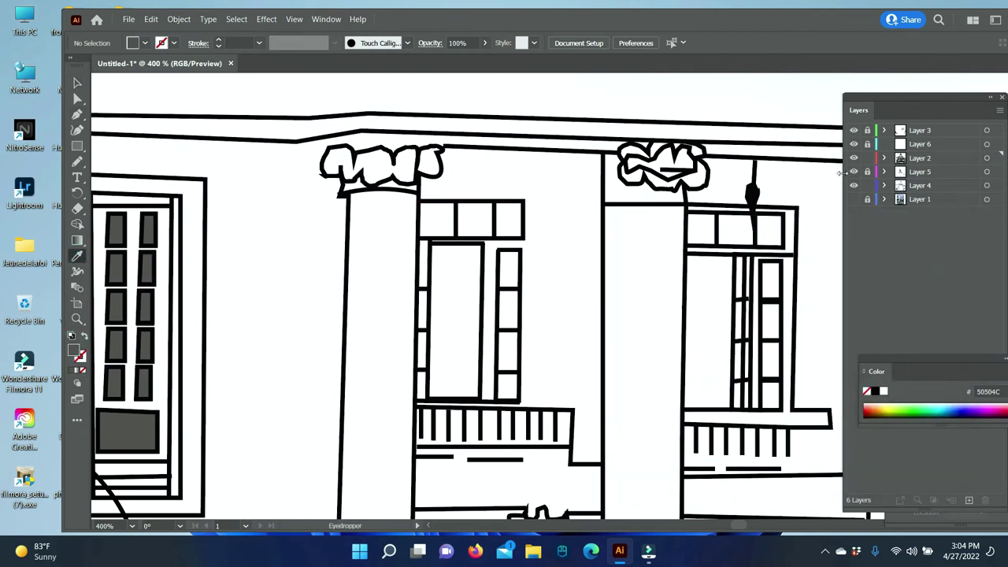
left_click(920, 185)
key("p")
left_click(419, 203)
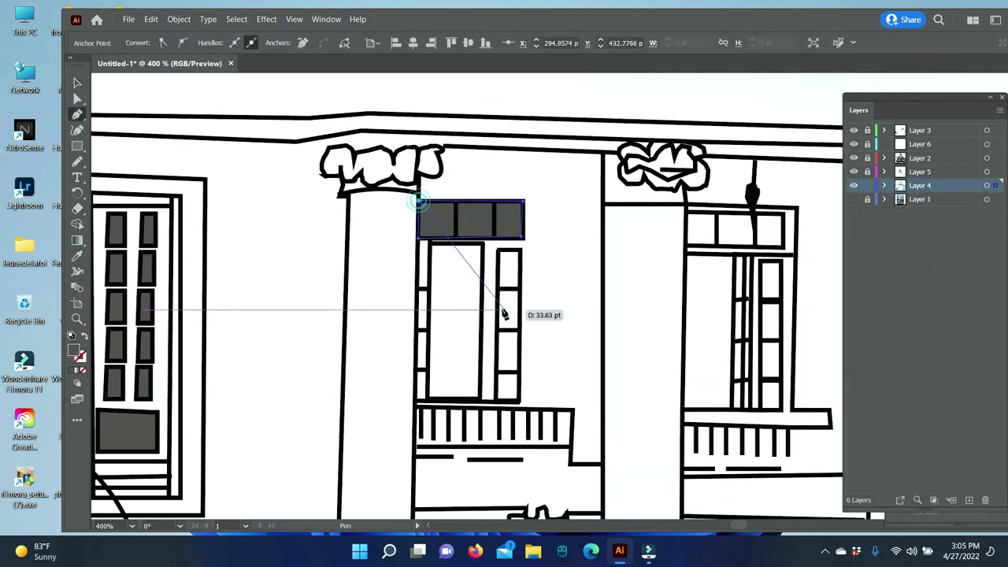
key("Escape")
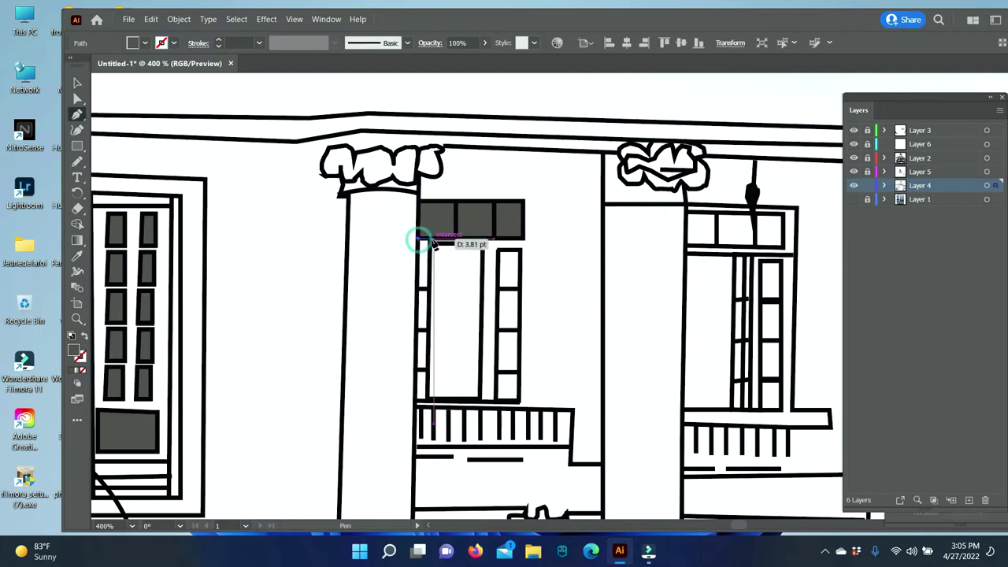
Trace the left jamb and the right window strip as narrow grey shapes
left_click(418, 239)
left_click(418, 399)
left_click(430, 400)
left_click(430, 240)
left_click(495, 251)
left_click(496, 401)
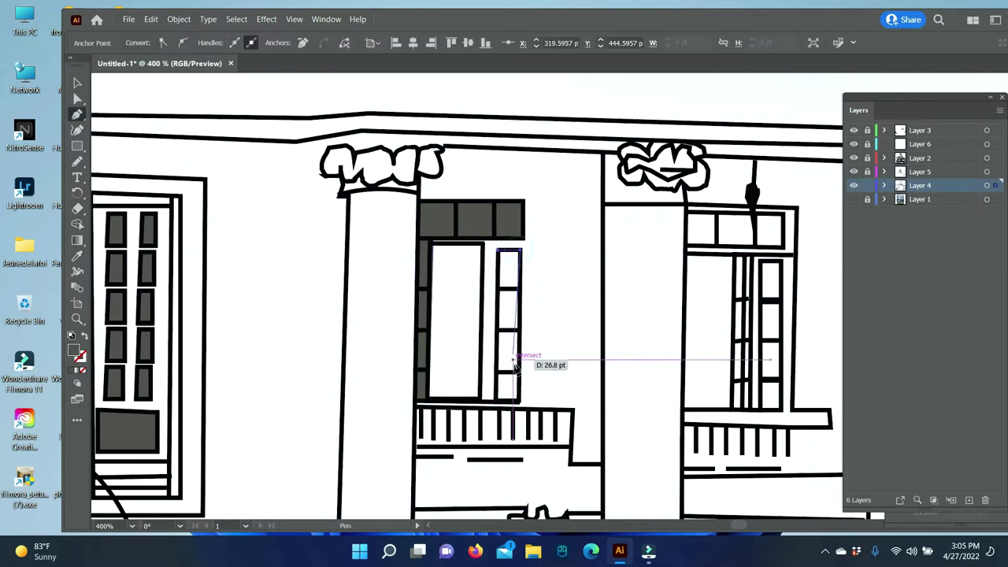
left_click(519, 401)
left_click(520, 250)
left_click(217, 226, "ctrl")
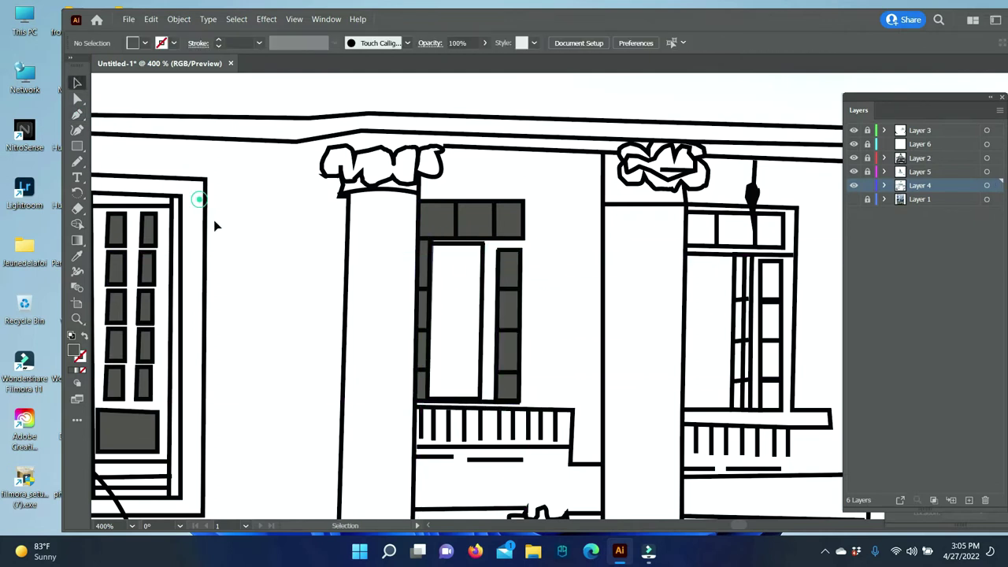
Switch to the lighter grey fill and trace the door opening between the strips
left_click(77, 256)
double_click(73, 352)
key("Escape")
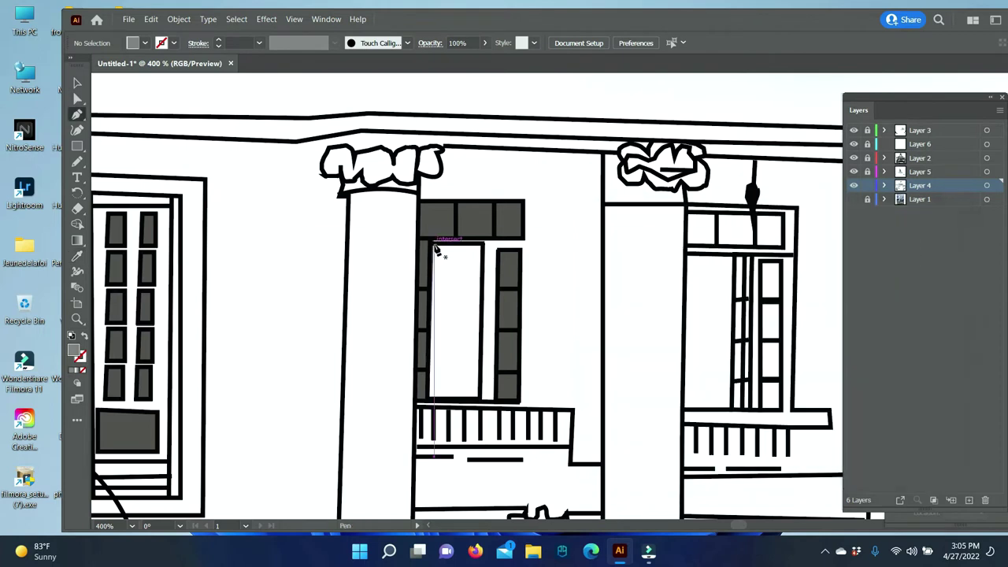
left_click(434, 244)
left_click(481, 245)
left_click(480, 397)
left_click(431, 398)
left_click(434, 244)
left_click(295, 256, "ctrl")
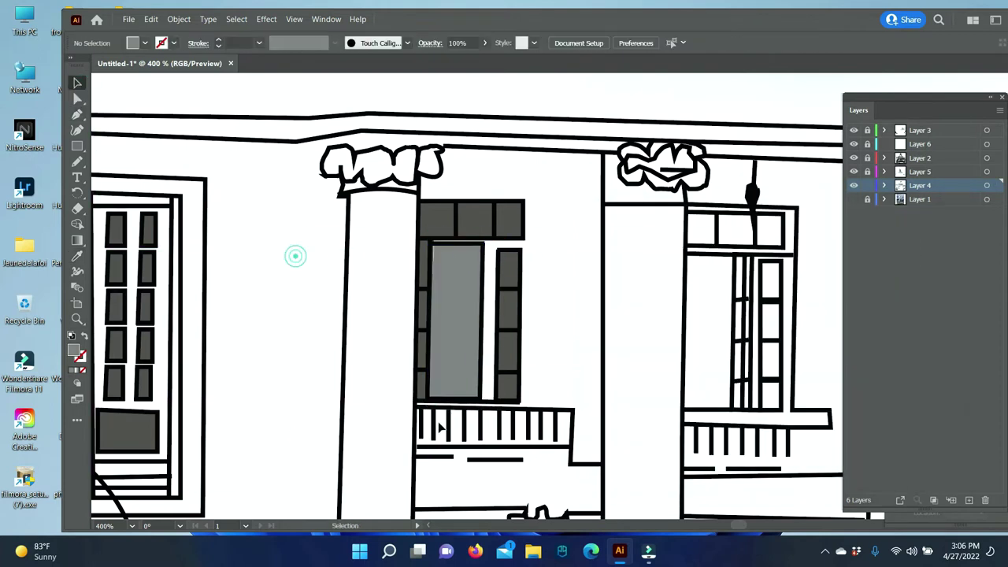
Trace the next window's transom and its right door strip
scroll(441, 427, "right", 5)
scroll(441, 428, "right", 3)
key("p")
left_click(329, 211)
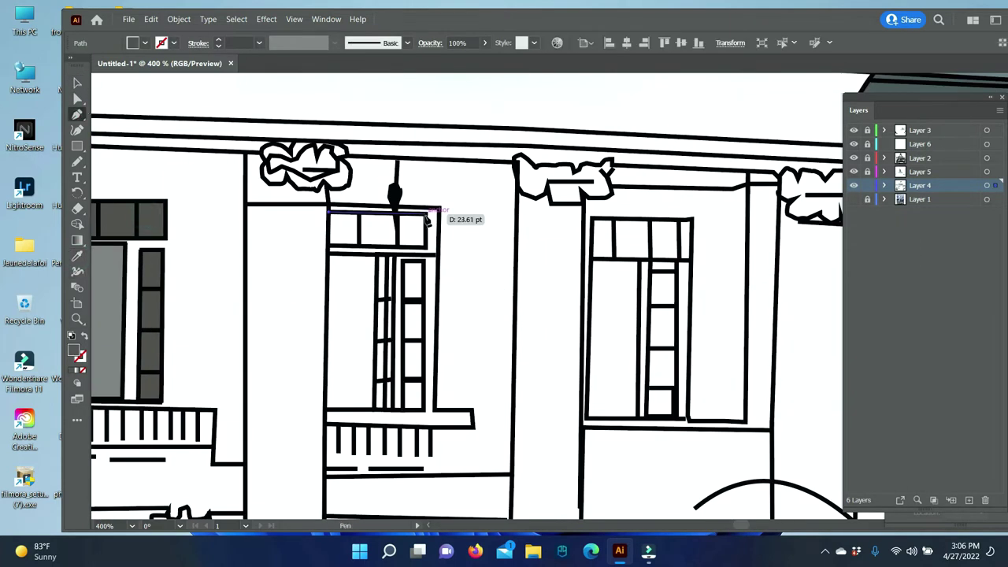
left_click(426, 211)
left_click(426, 248)
left_click(329, 248)
left_click(329, 211)
left_click(402, 260)
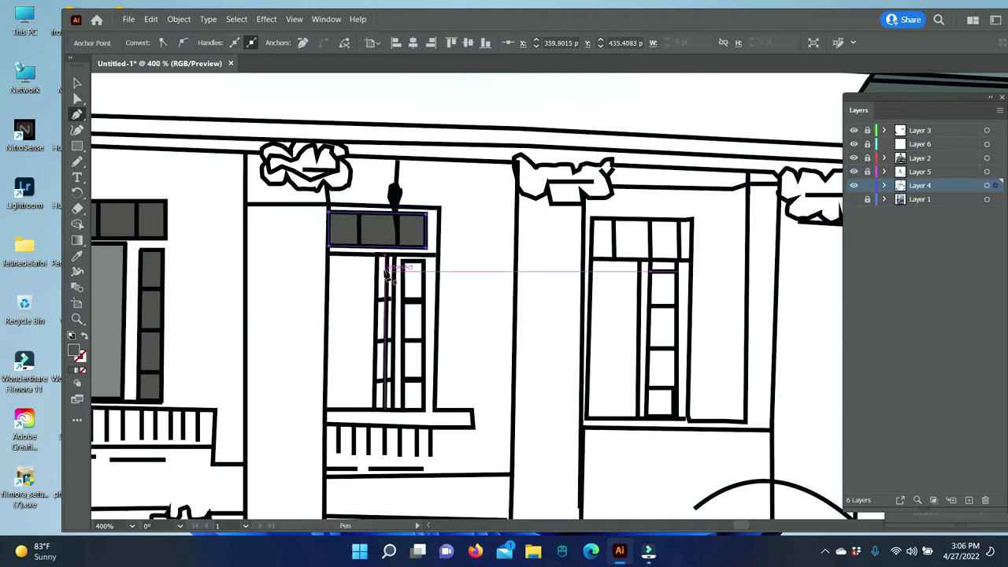
left_click(423, 407)
left_click(402, 407)
Trace the left door strip and adjust its fill colour
left_click(401, 260)
left_click(375, 408)
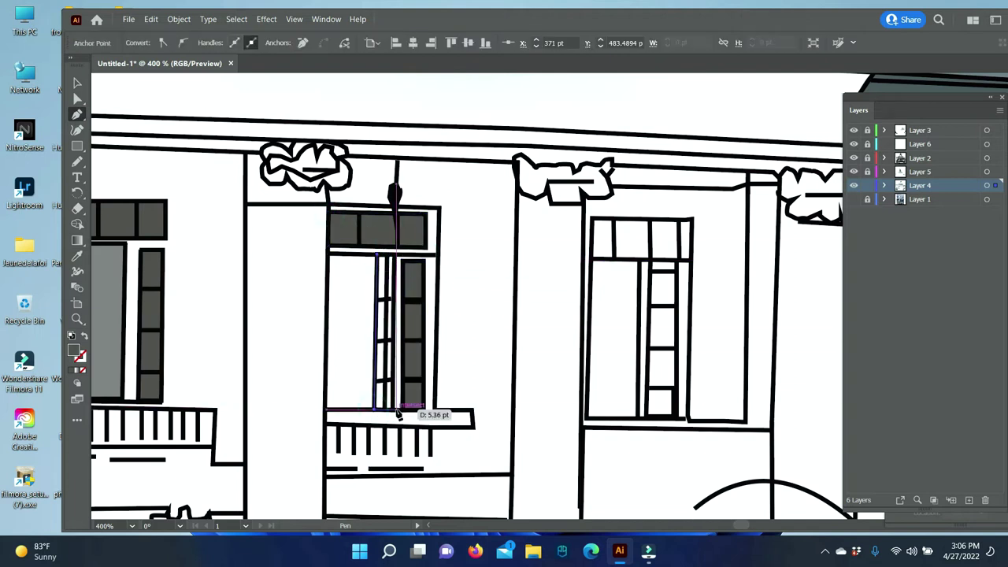
left_click(393, 254)
left_click(375, 253)
double_click(73, 352)
left_click(919, 257)
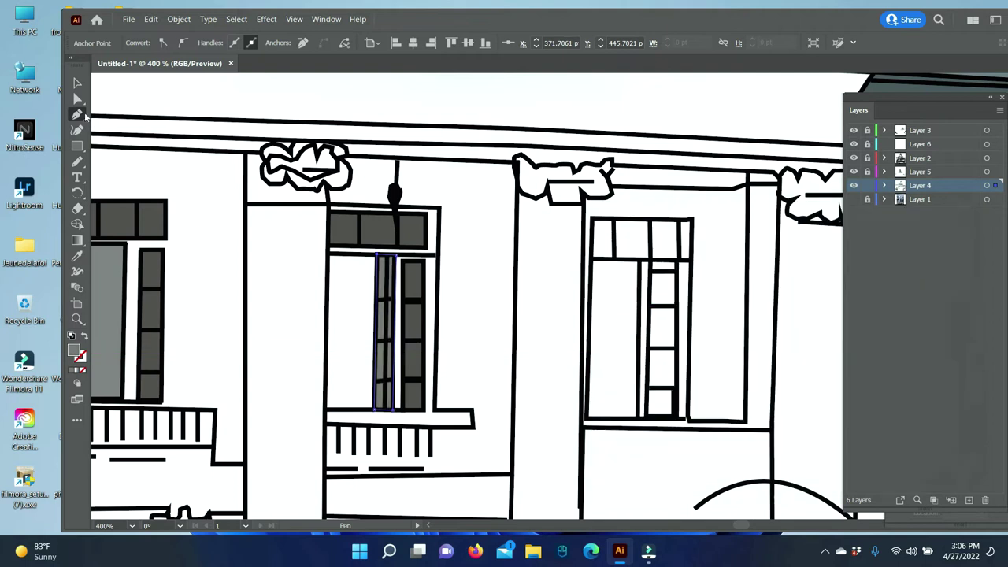
Trace the left door panel and fill it with lighter grey
left_click(329, 254)
left_click(378, 253)
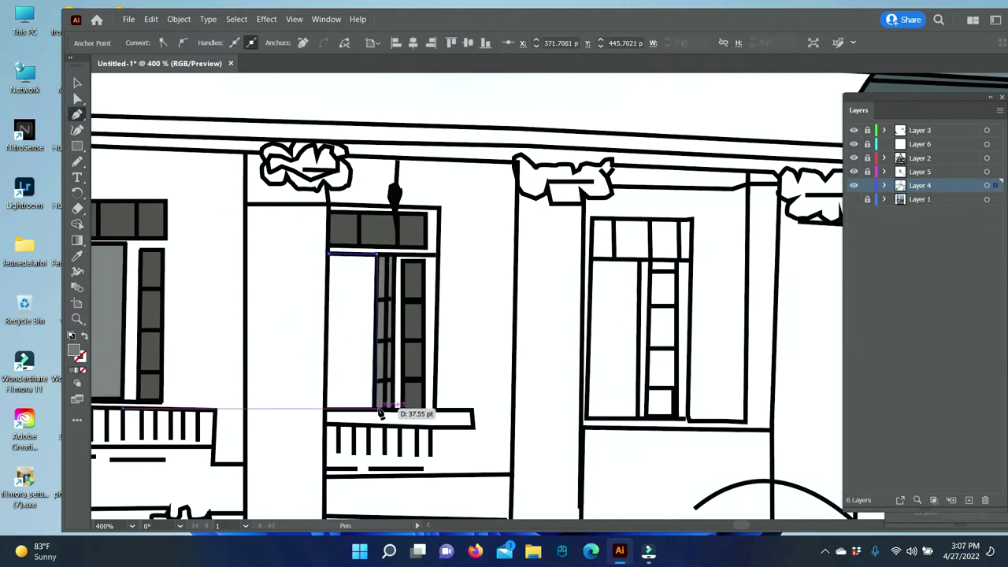
left_click(378, 408)
left_click(327, 408)
left_click(330, 254)
double_click(73, 351)
left_click(913, 255)
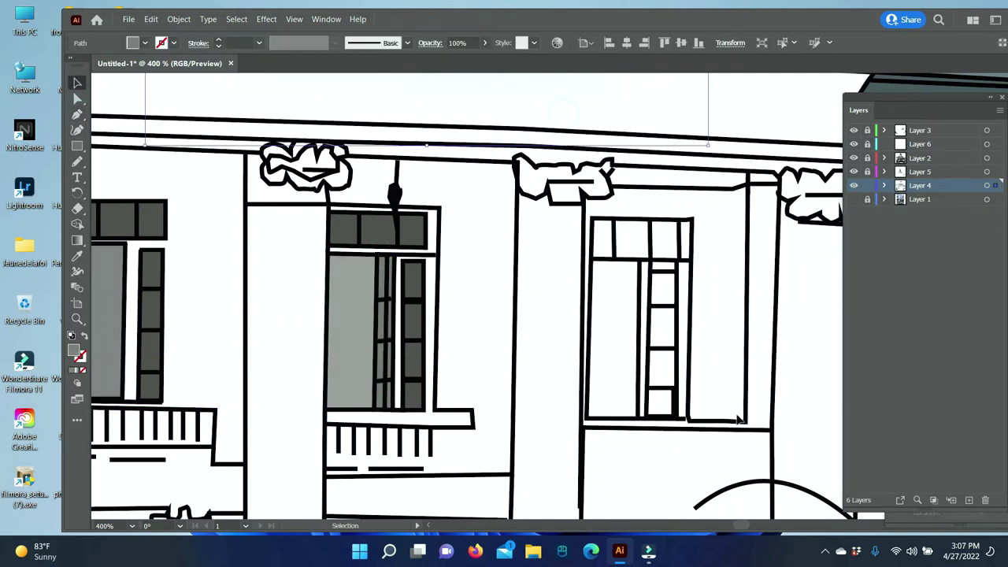
Trace the right window's transom shape
key("p")
left_click(592, 220)
left_click(693, 219)
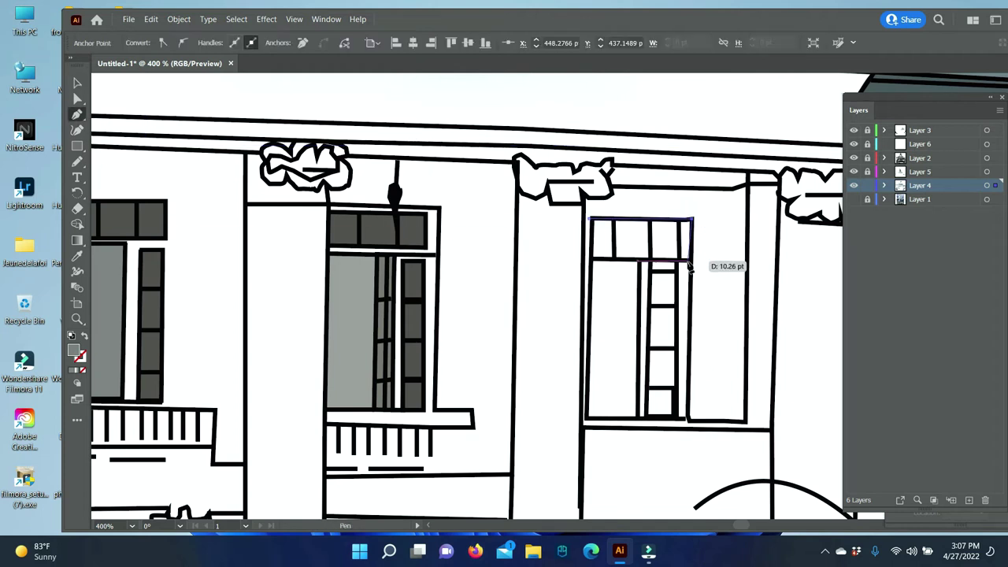
left_click(693, 258)
left_click(592, 259)
left_click(592, 220)
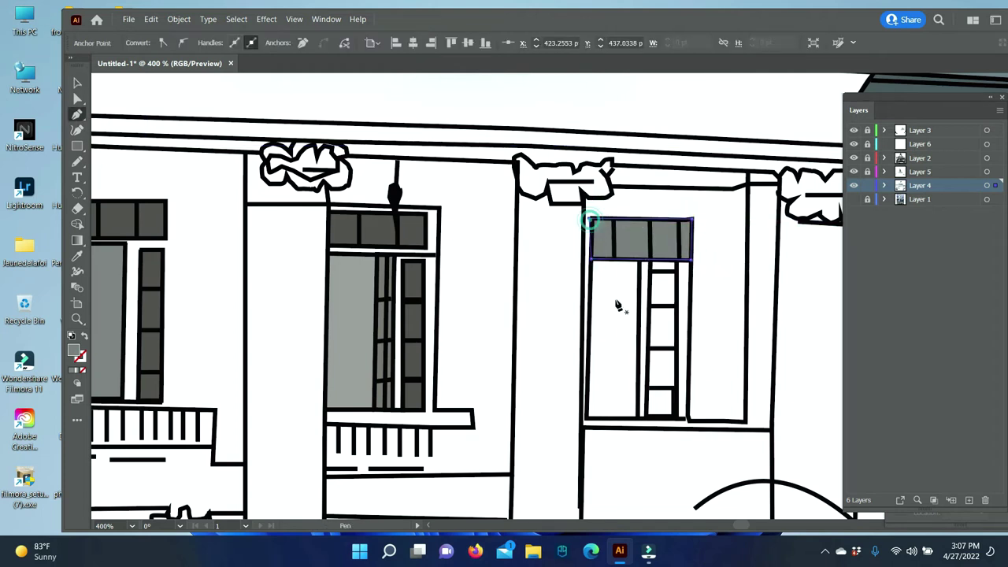
Trace the narrow window column and give it the window's darker grey
left_click(77, 256)
key("p")
left_click(648, 259)
left_click(648, 415)
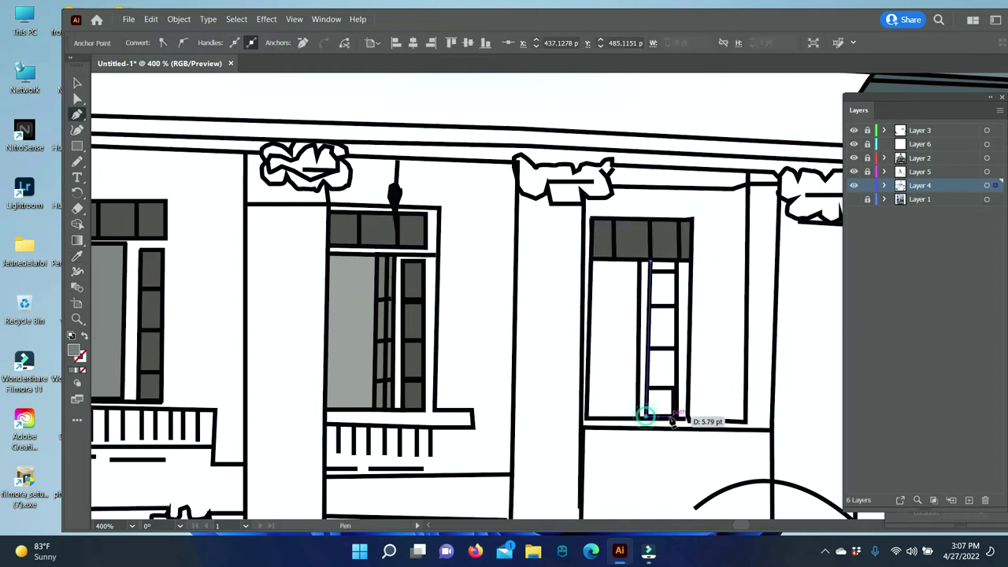
left_click(676, 260)
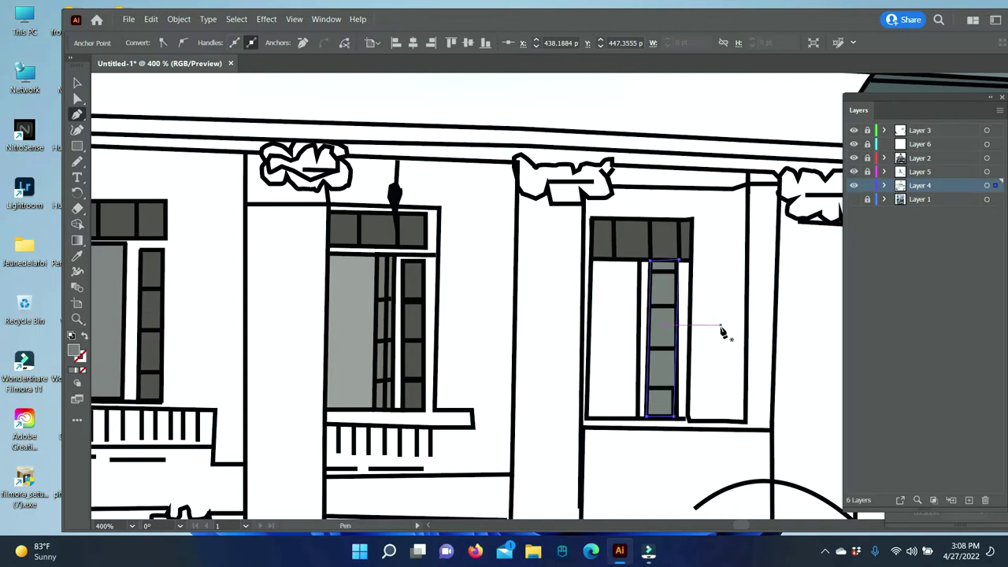
left_click(77, 256)
left_click(642, 236)
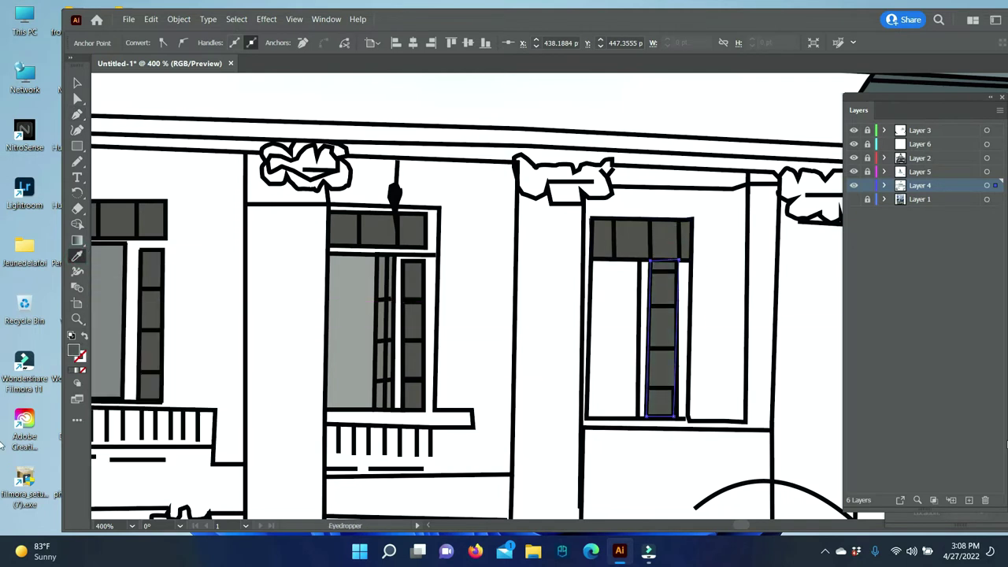
left_click(77, 83)
Trace the right window's left pane and send it behind the window lines
left_click(77, 115)
left_click(689, 260)
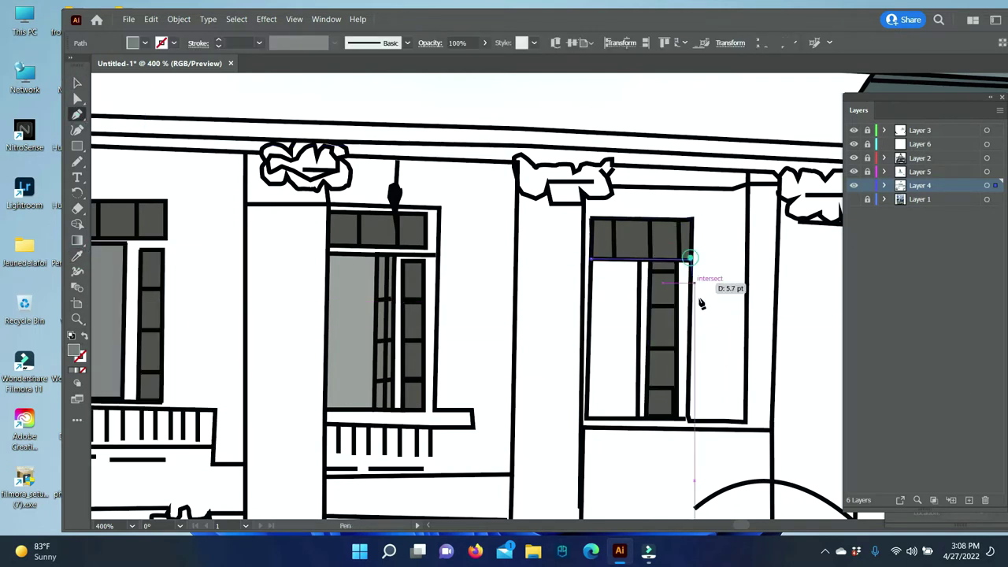
left_click(689, 417)
left_click(587, 417)
left_click(592, 260)
left_click(596, 262)
key("v")
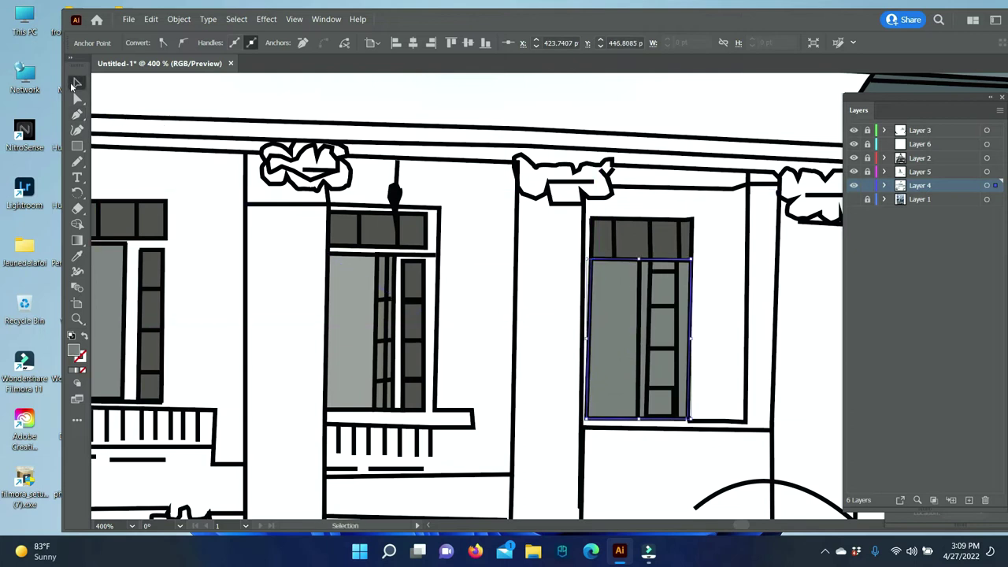
right_click(623, 309)
left_click(819, 288)
left_click(484, 324)
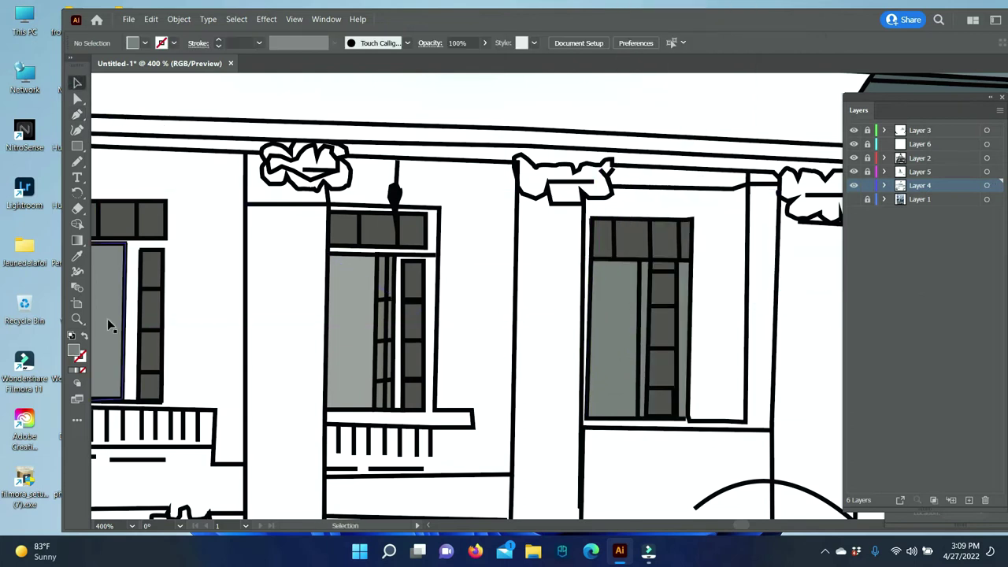
Trace the centre window's right section and send it behind the window lines
left_click(77, 115)
left_click(150, 19)
left_click(393, 256)
left_click(437, 256)
left_click(437, 409)
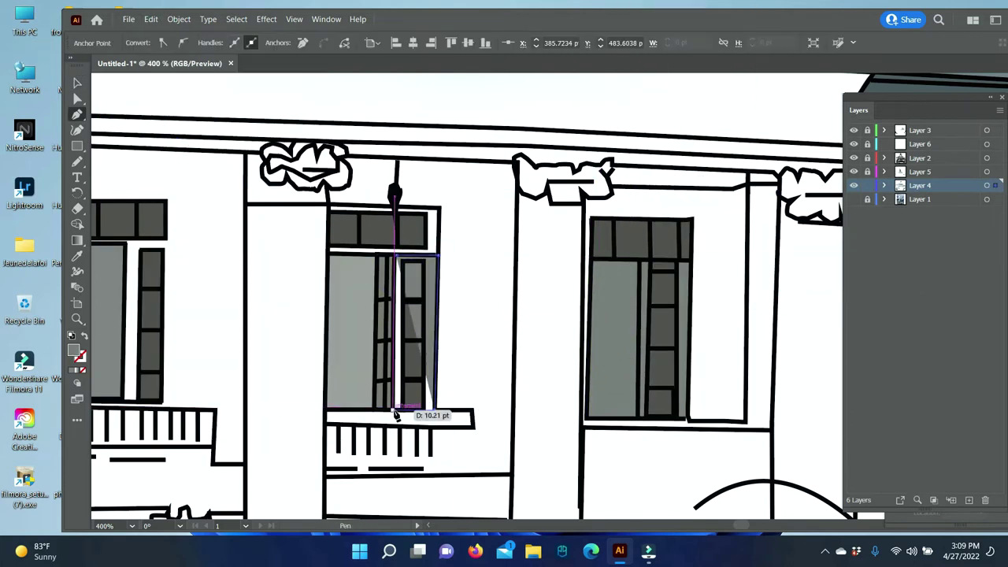
left_click(395, 411)
key("v")
right_click(445, 288)
left_click(591, 480)
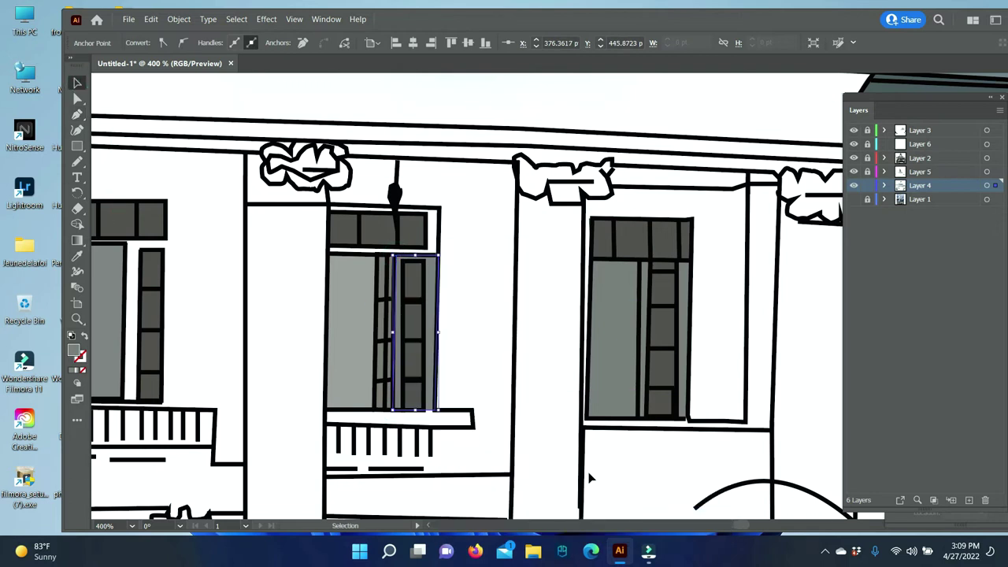
left_click(269, 88)
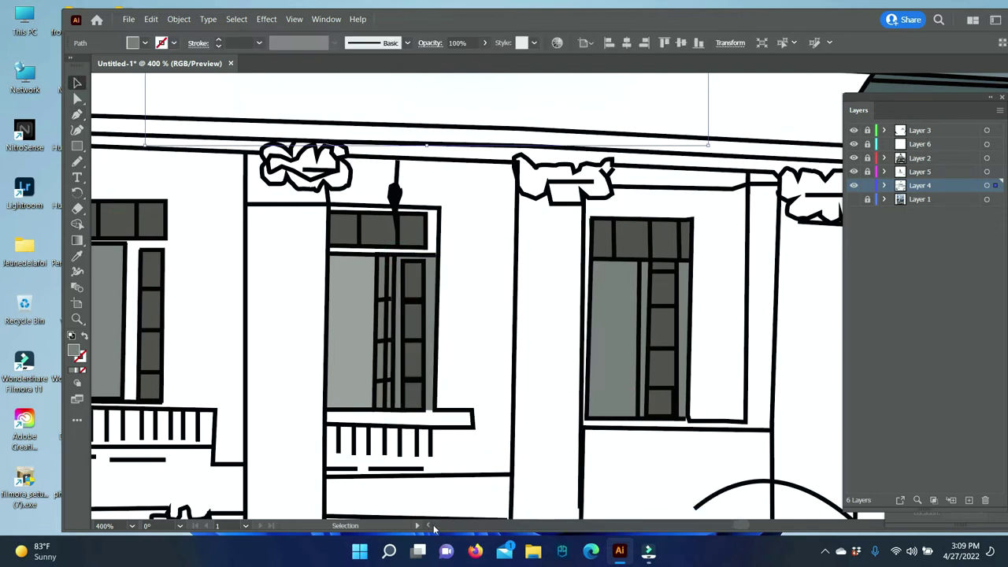
scroll(434, 530, "left", 3)
left_click(531, 90)
On Layer 2, start a black path down the left window's right edge
left_click(920, 157)
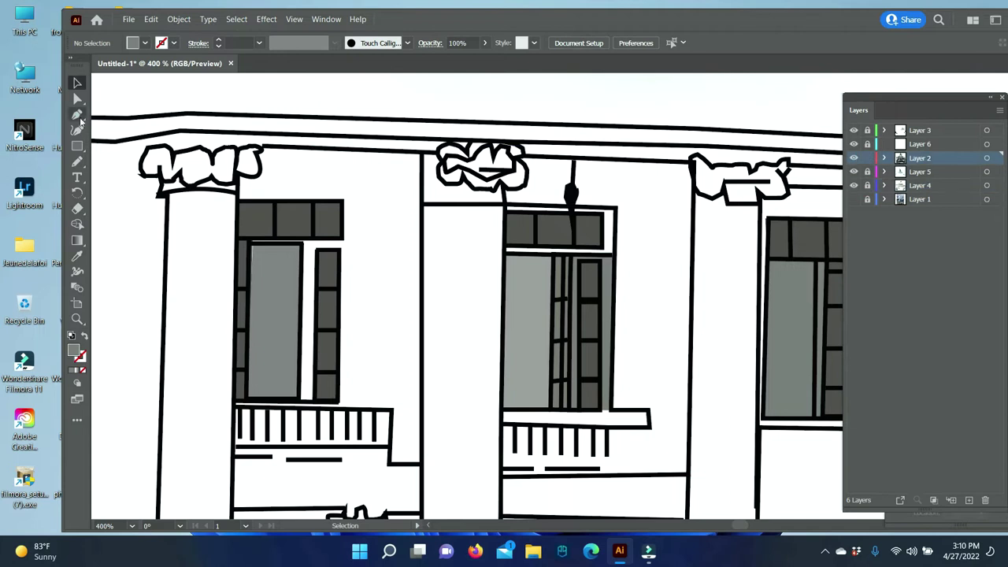
left_click(78, 114)
double_click(73, 351)
left_click(918, 256)
left_click(342, 237)
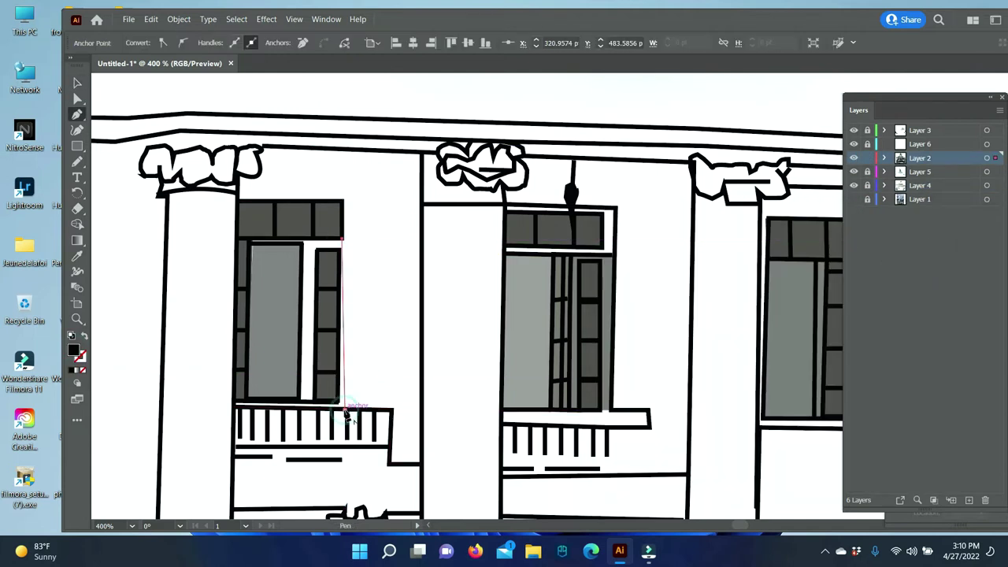
left_click(342, 408)
Finish the narrow black window-frame shape along the sill
left_click(79, 370)
double_click(79, 356)
left_click(916, 254)
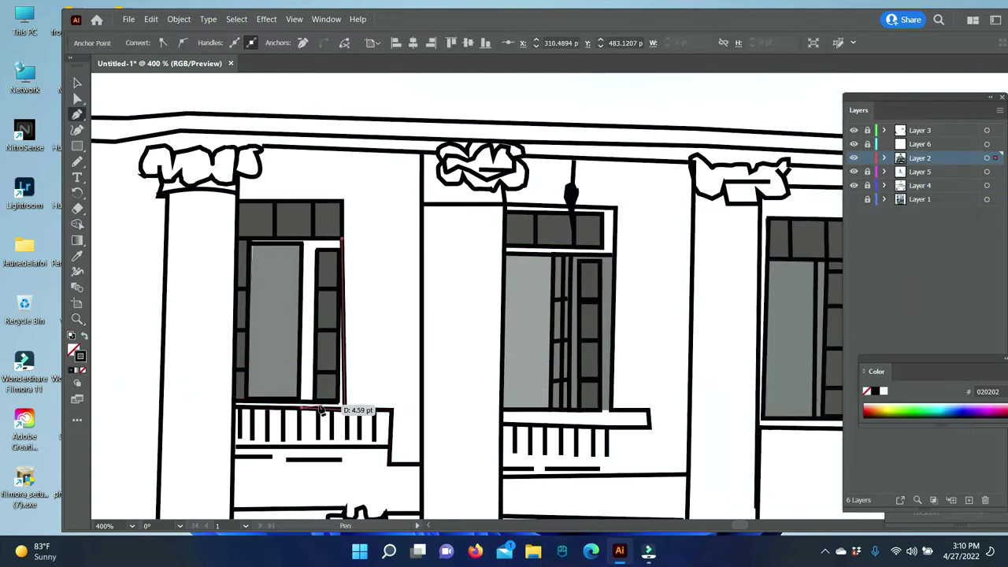
left_click(301, 408)
left_click(306, 245)
key("v")
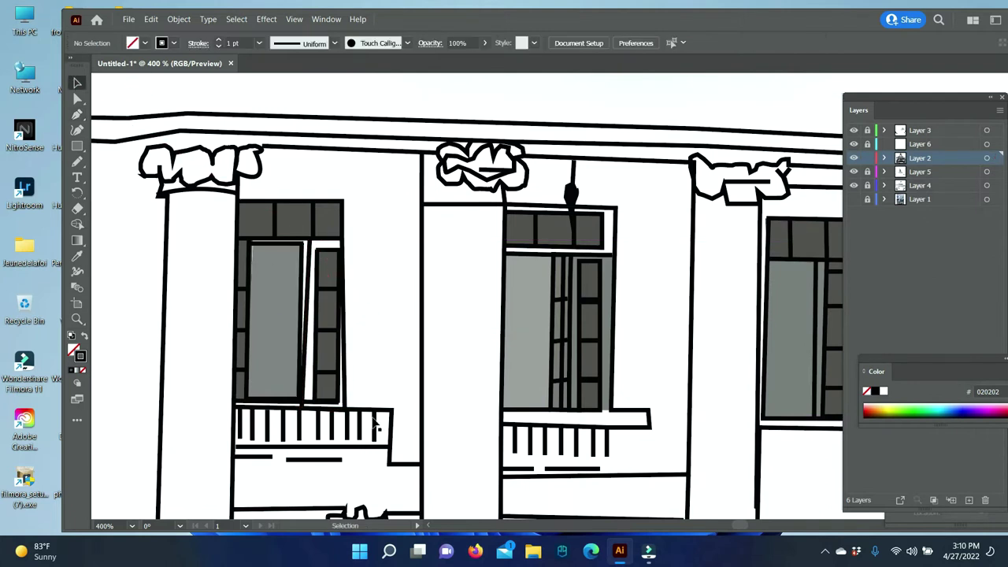
left_click(395, 249)
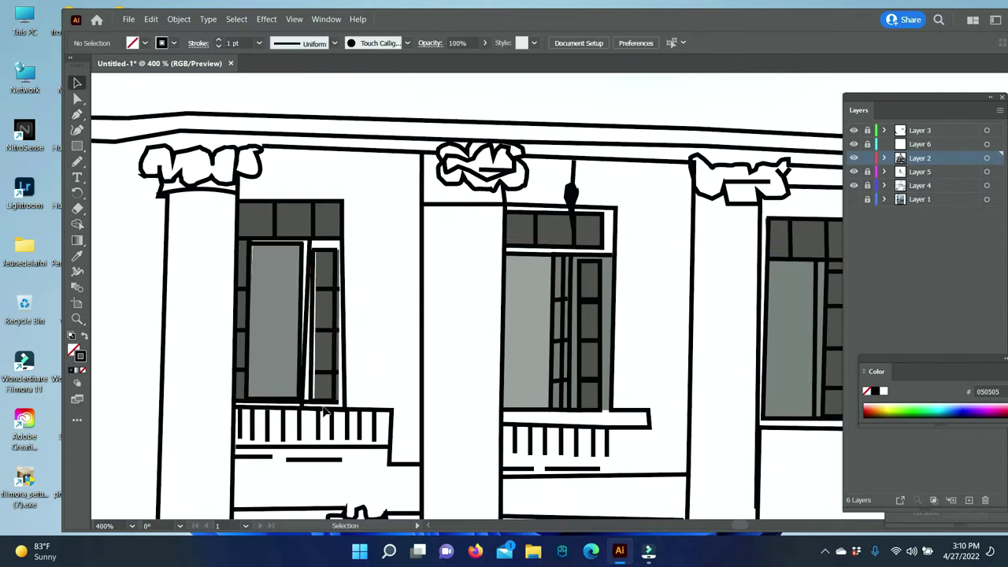
On Layer 4, trace an outline around the whole left window
left_click(323, 289)
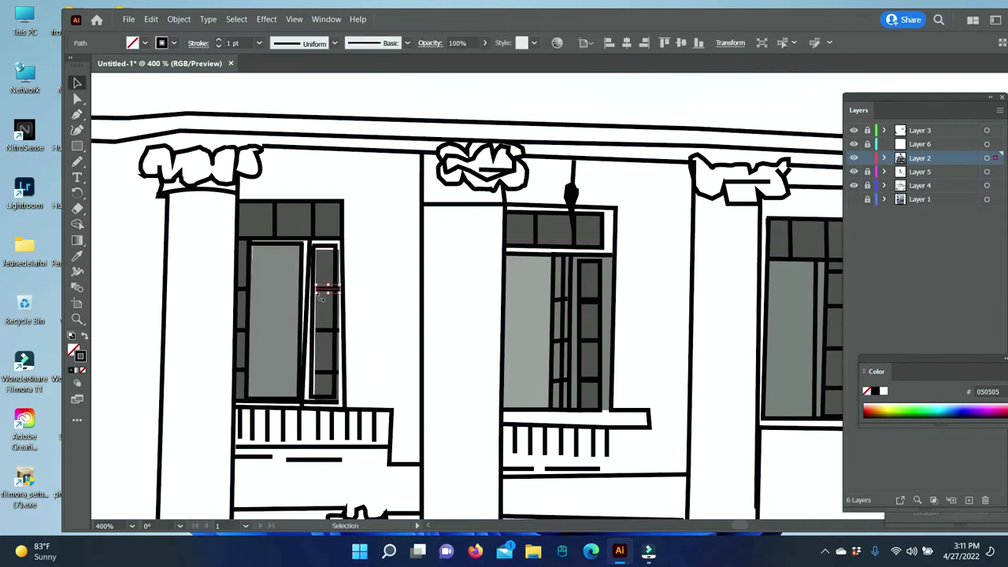
left_click(381, 323)
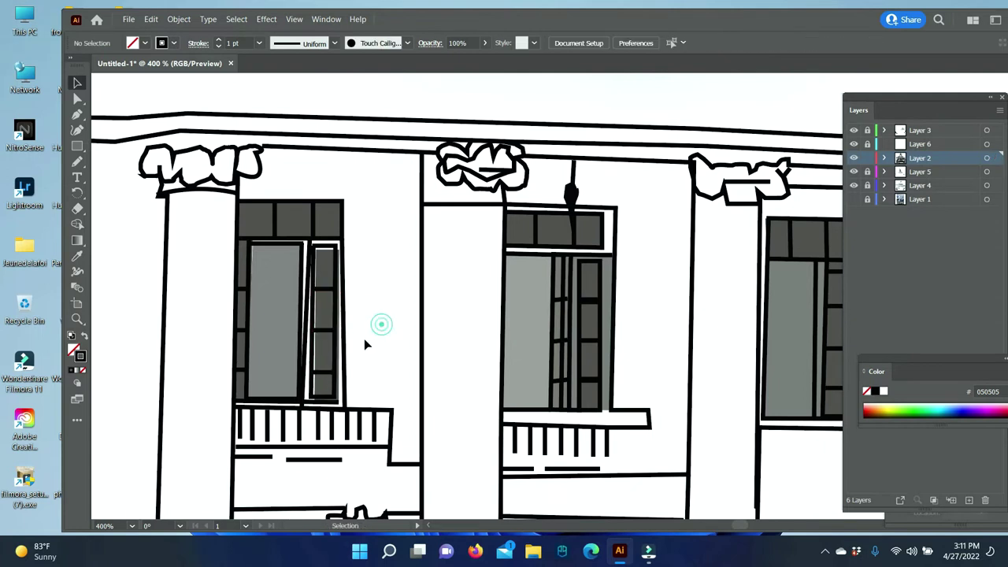
left_click(326, 307)
left_click(382, 283)
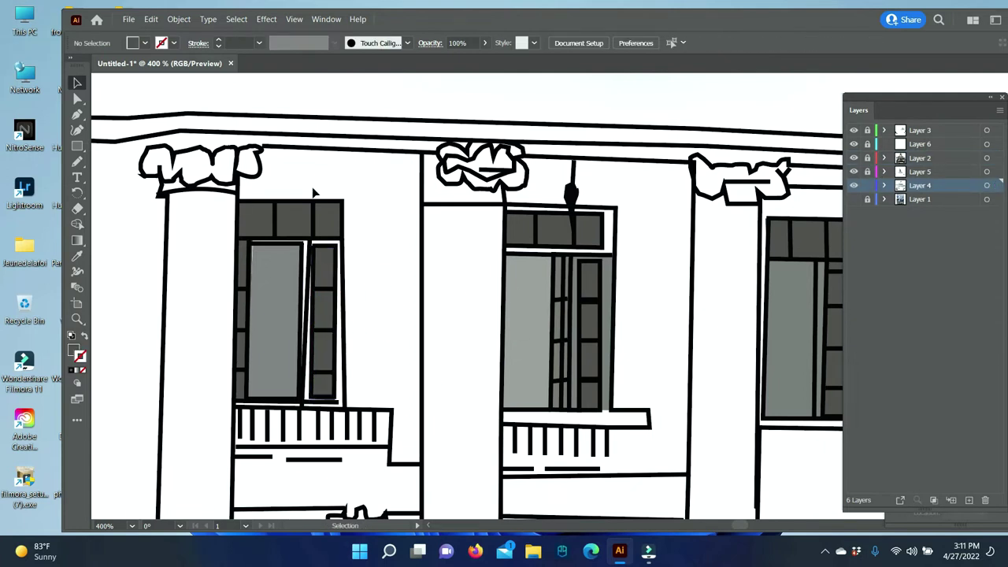
key("p")
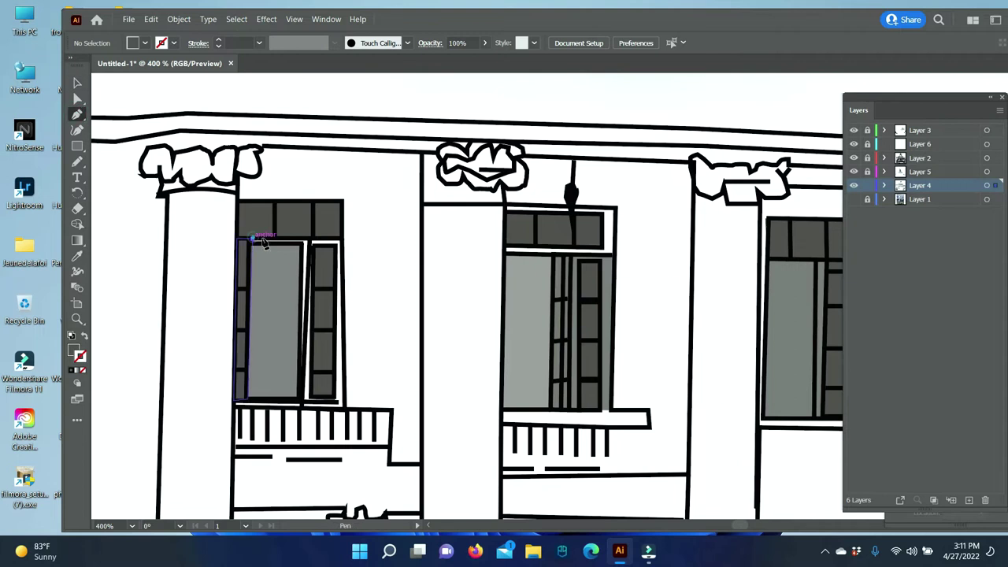
left_click(251, 240)
left_click(339, 239)
left_click(345, 404)
left_click(237, 406)
left_click(251, 239)
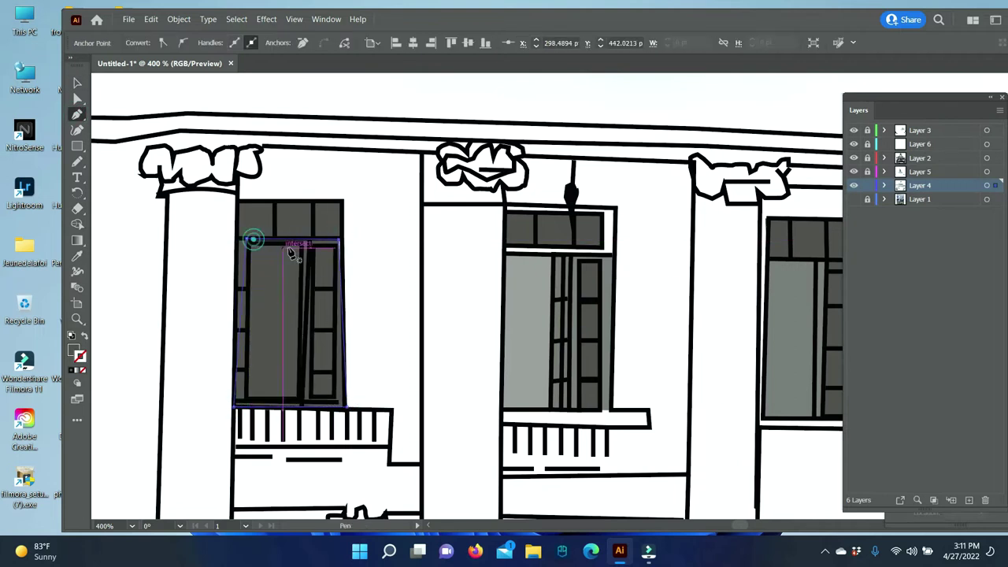
Send the dark window fill to the back, move it to Layer 2, and redraw the right-edge line
right_click(293, 236)
left_click(483, 515)
key("v")
left_click(276, 315)
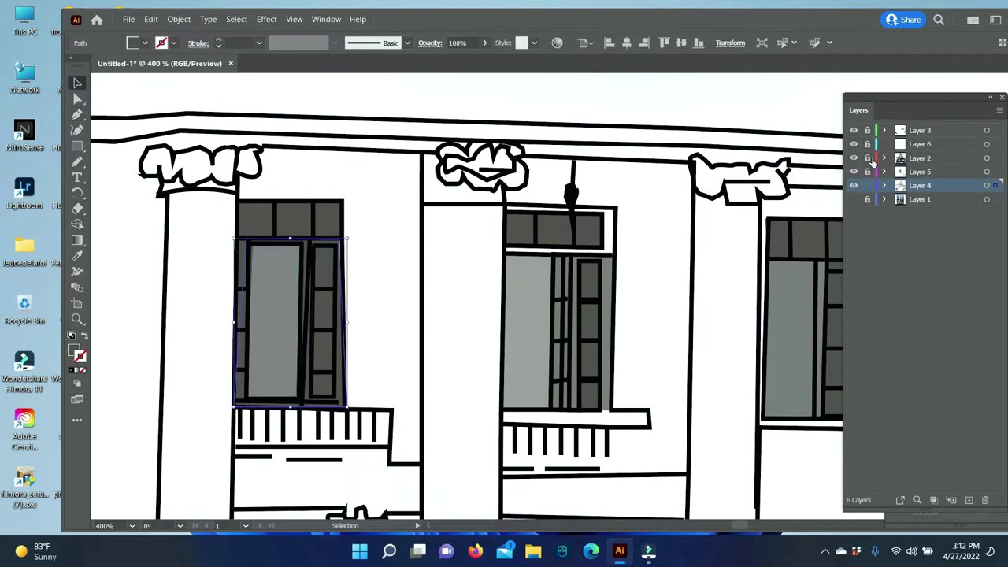
left_click_drag(993, 185, 993, 157)
left_click(370, 238)
key("p")
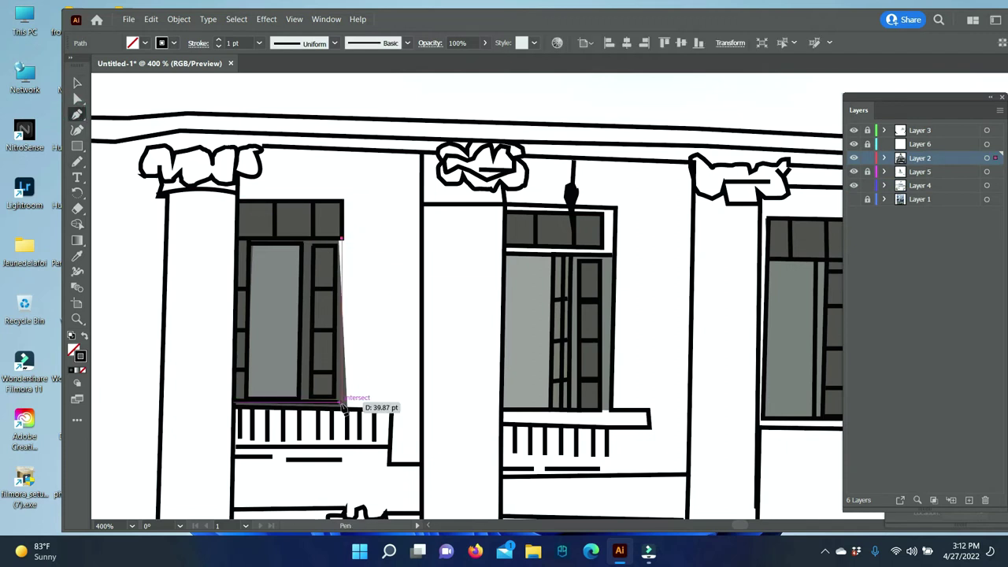
left_click(345, 402)
left_click(78, 82)
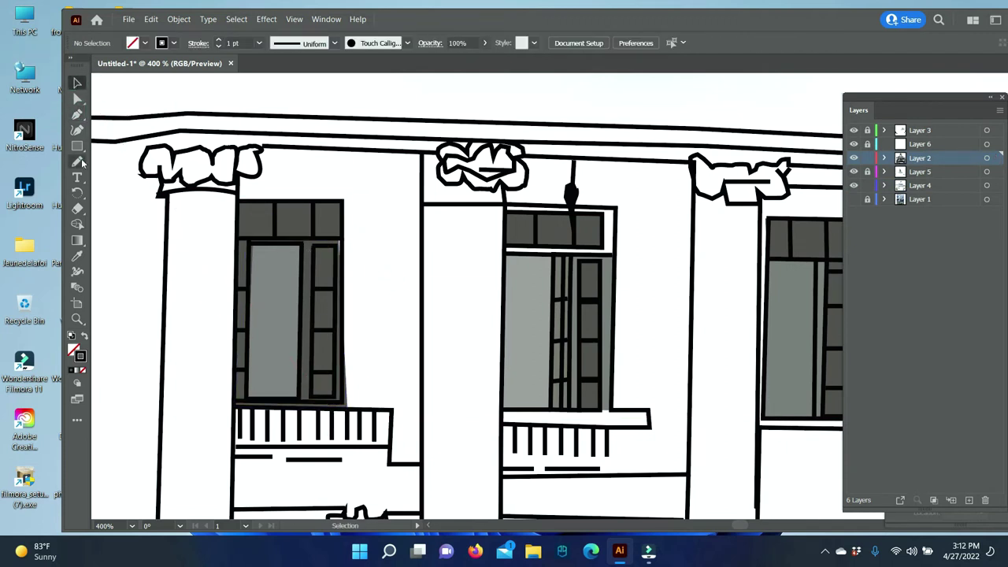
On Layer 4, set white fill with no stroke and sample dark grey 50504C
left_click(897, 187)
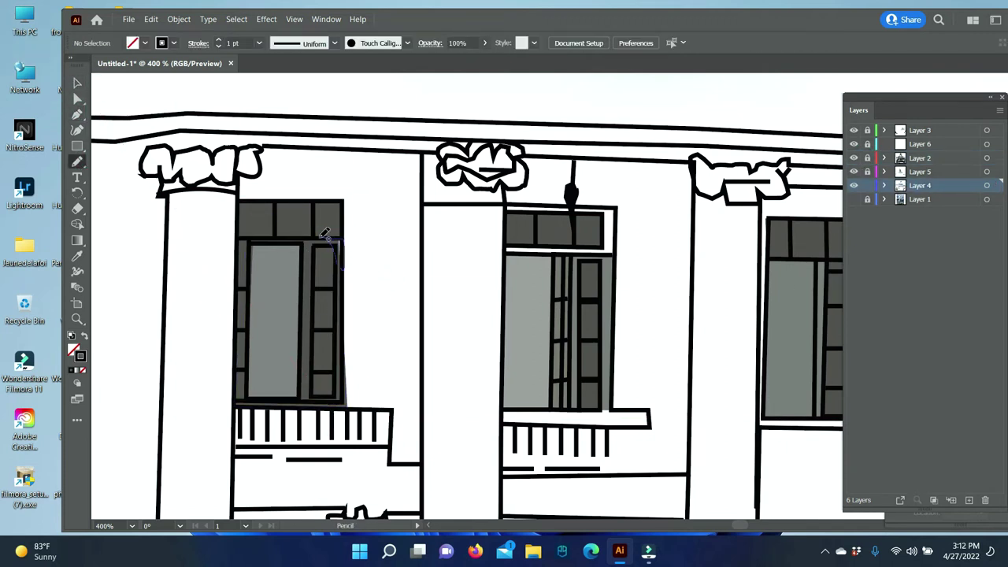
left_click(84, 351)
double_click(73, 354)
left_click(924, 252)
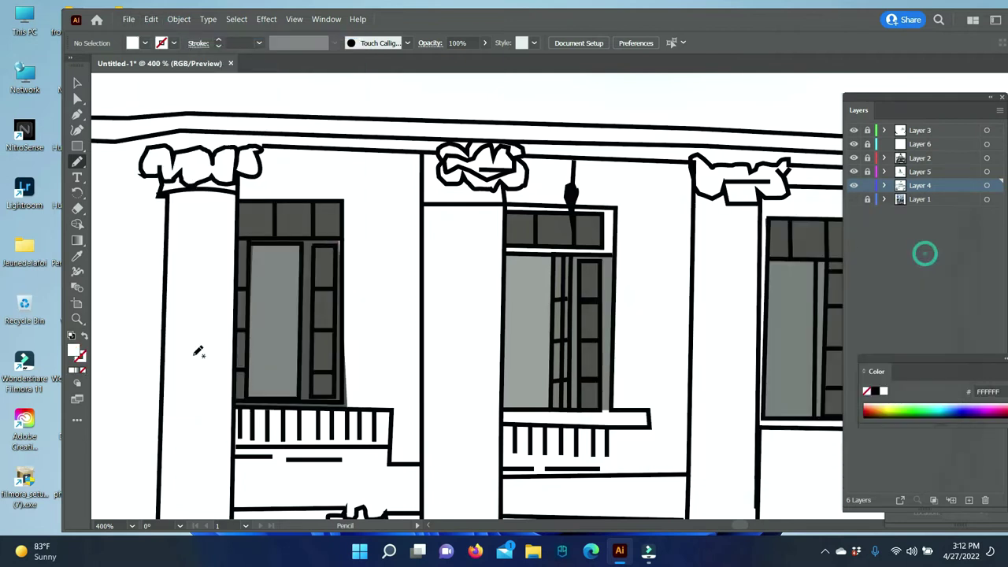
left_click(77, 255)
left_click(291, 220)
left_click(77, 162)
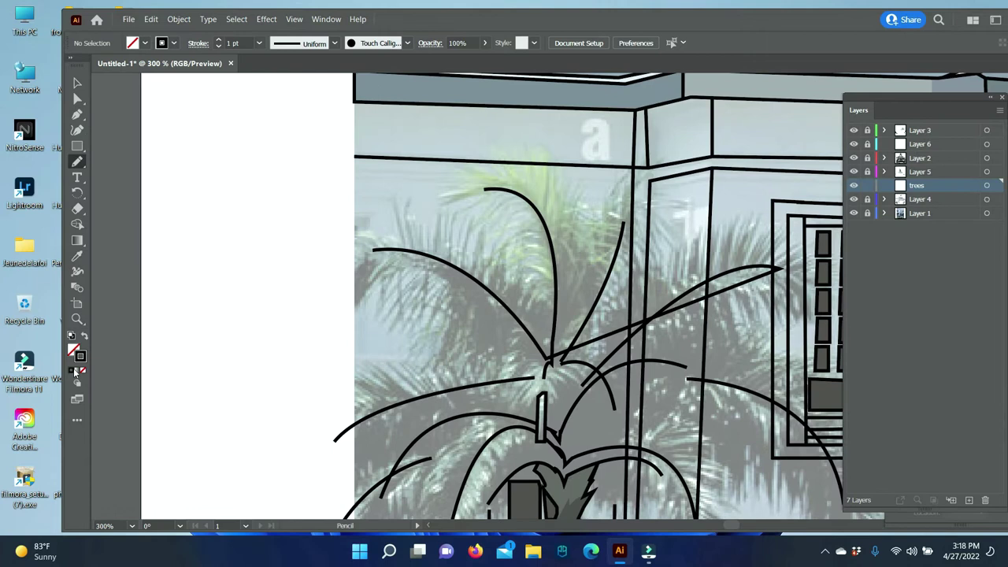
Sample green 7D9E53 for the palm fronds, then grey-blue 638480 for darker leaves
double_click(73, 352)
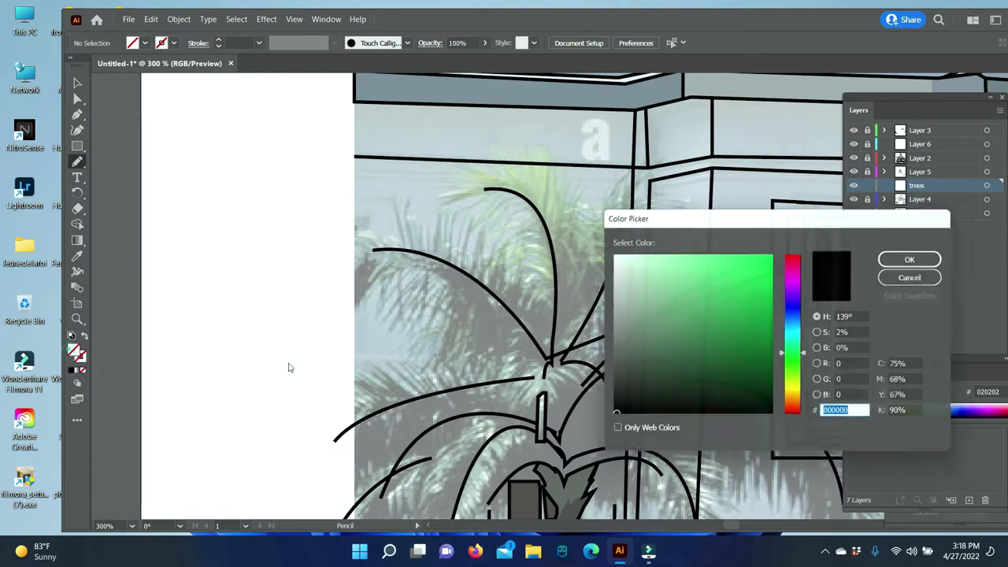
left_click(916, 256)
left_click(77, 255)
left_click(540, 178)
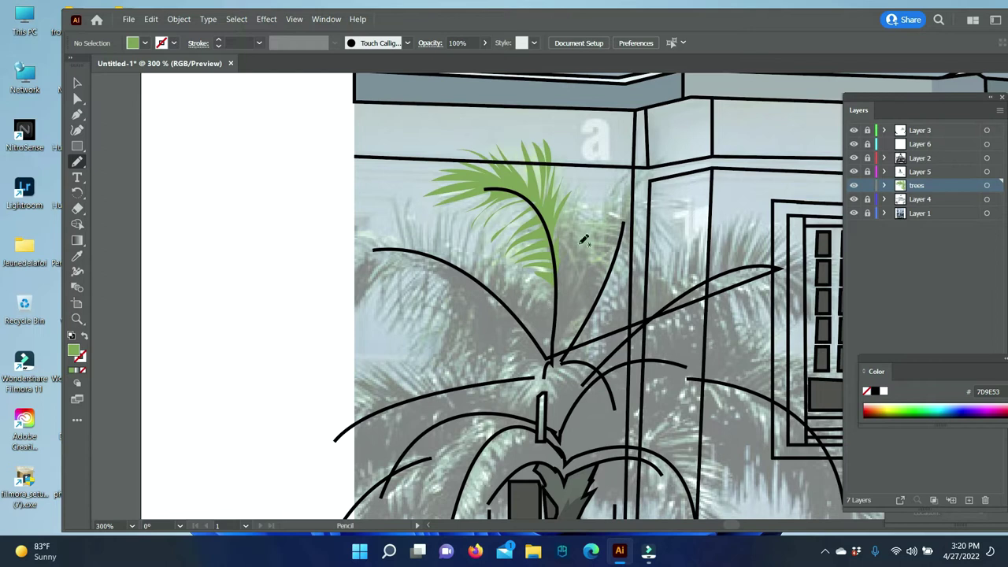
left_click(76, 256)
left_click(567, 189)
key("n")
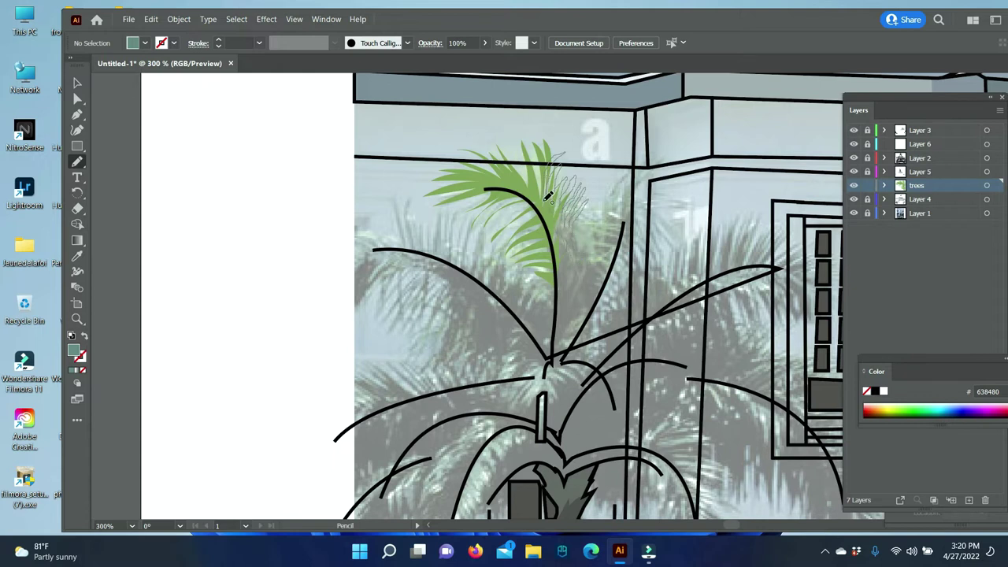
Draw a grey-blue frond and send it behind the green leaves
left_click_drag(553, 160, 555, 162)
key("v")
right_click(562, 198)
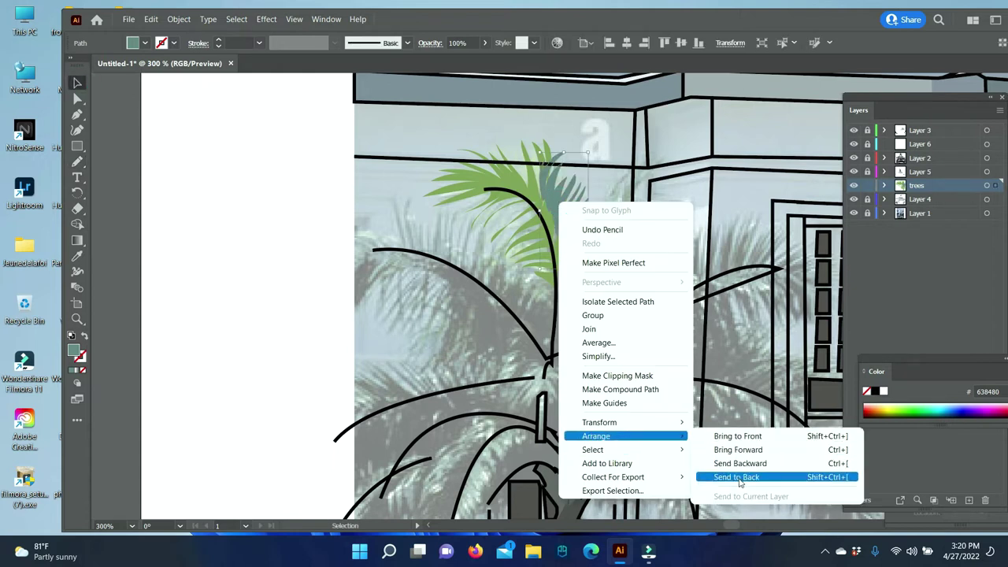
left_click(764, 478)
Add a light green A5C47A frond and send it to the back
key("i")
left_click(539, 156)
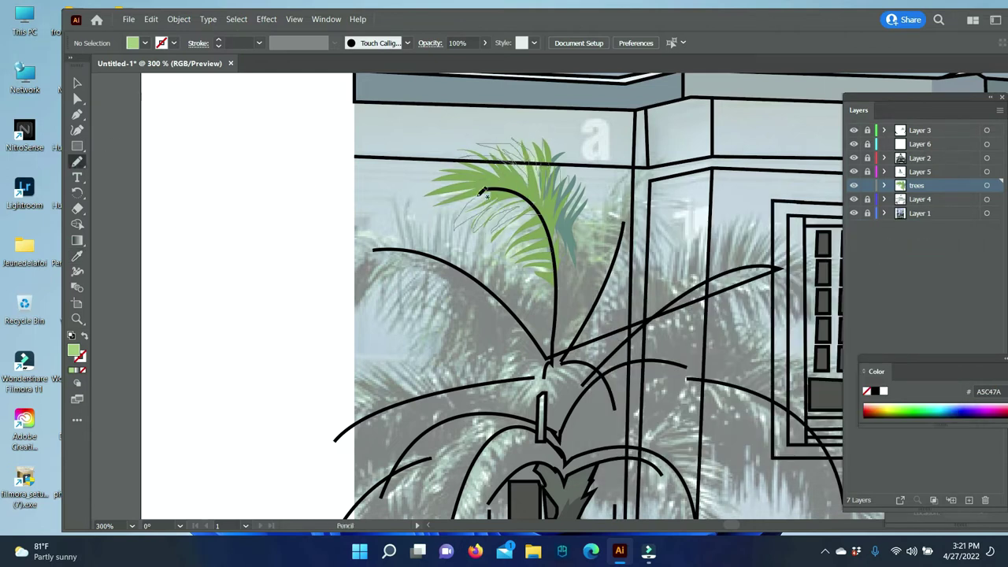
key("v")
right_click(552, 183)
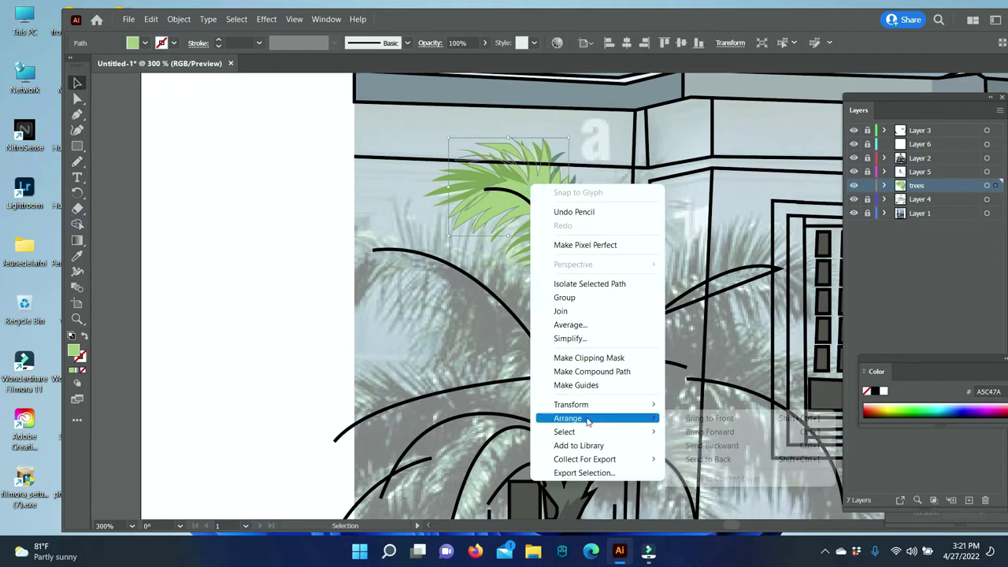
left_click(235, 286)
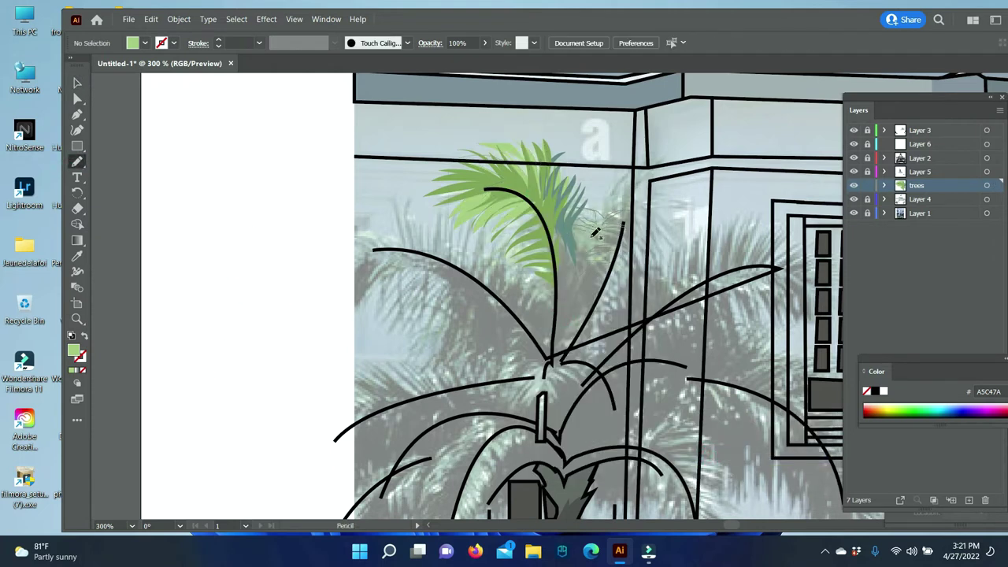
Fill the new right-side frond with darker green 819662 and send it to the back
key("v")
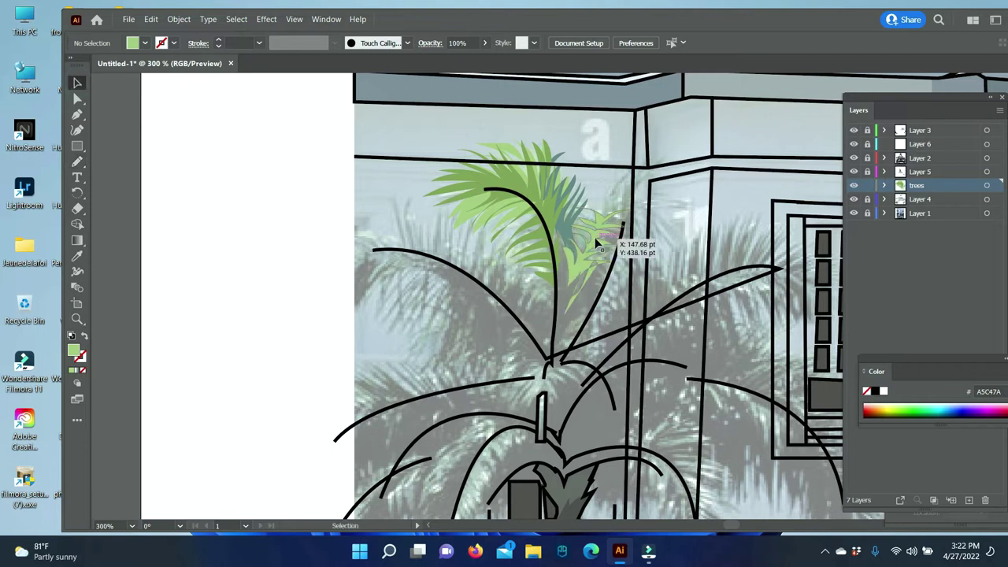
left_click(619, 236)
double_click(73, 351)
key("Return")
right_click(596, 234)
left_click(228, 355)
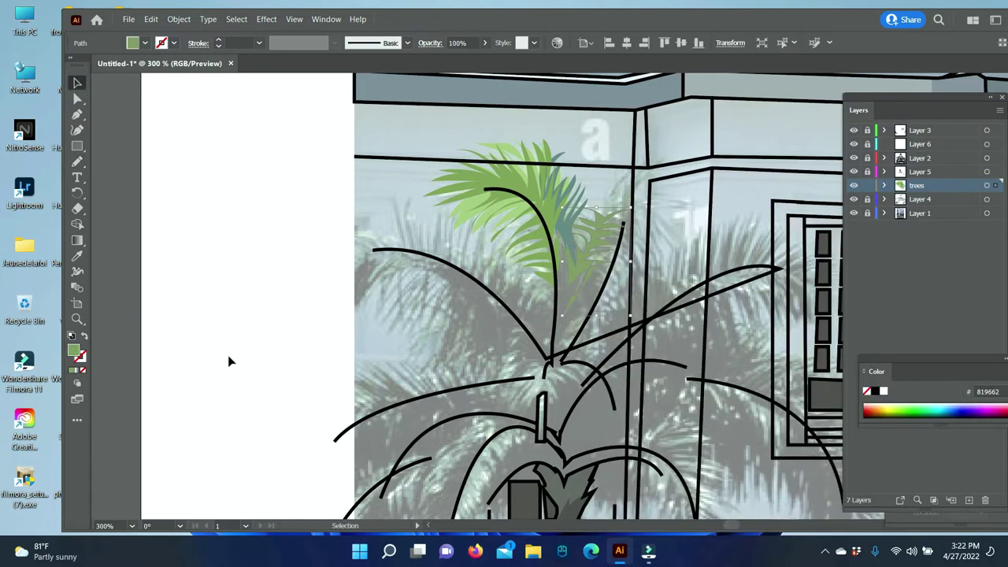
key("n")
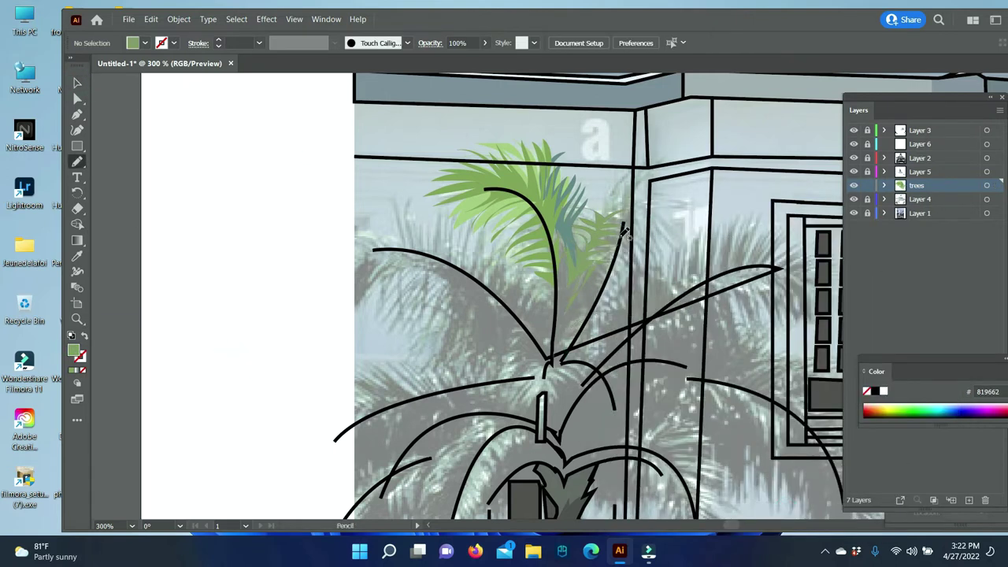
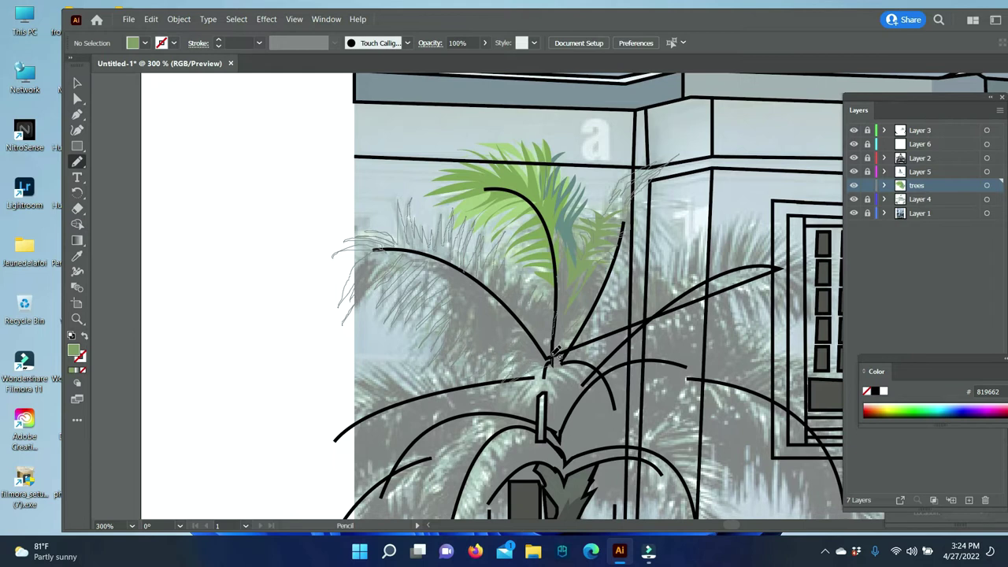
Fill the new leaf shapes on the palm's left crown with grey 565655, then deselect
key("ctrl+a")
key("i")
left_click(661, 364)
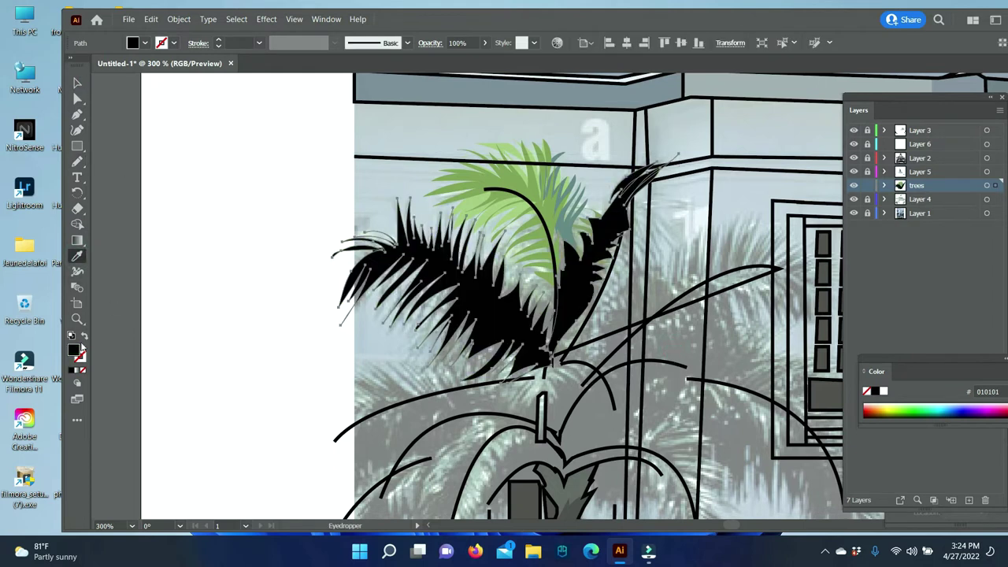
double_click(73, 350)
left_click(918, 256)
key("v")
right_click(520, 331)
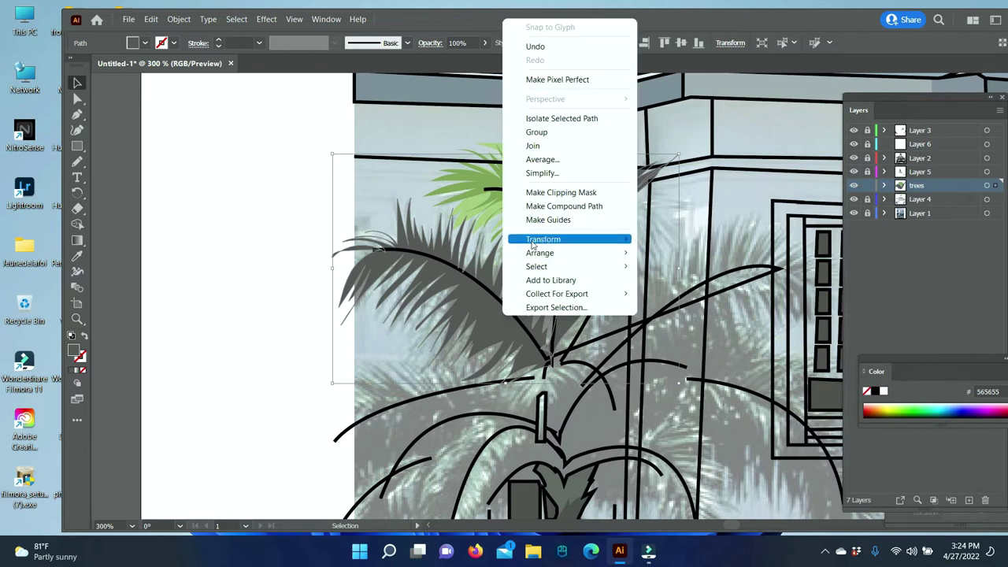
key("Escape")
left_click(167, 325)
scroll(350, 377, "down", 3)
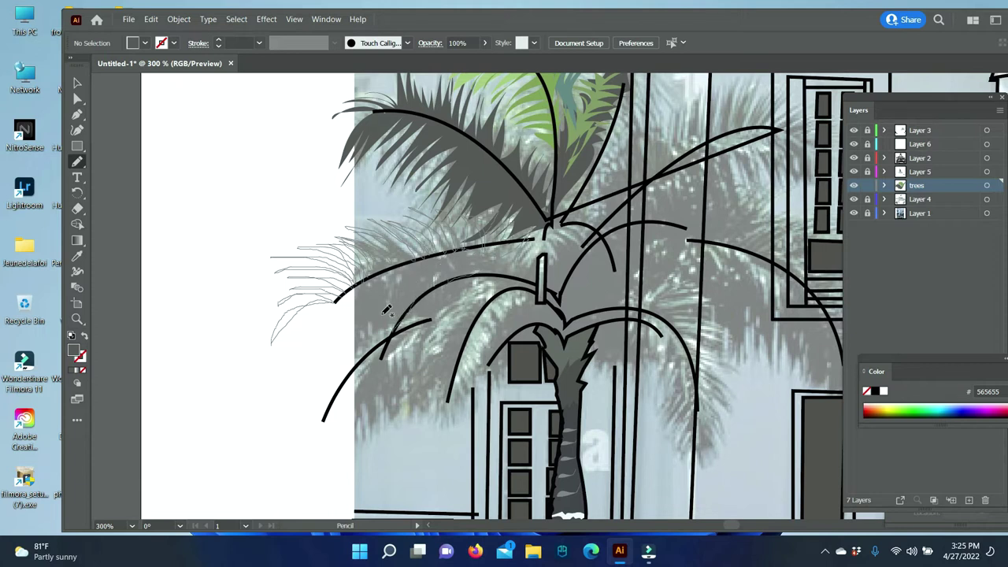
Sketch more fronds left of the palm and select the path near the crown centre
mouse_move(367, 335)
left_mouse_down()
mouse_move(315, 383)
mouse_move(353, 333)
left_mouse_up()
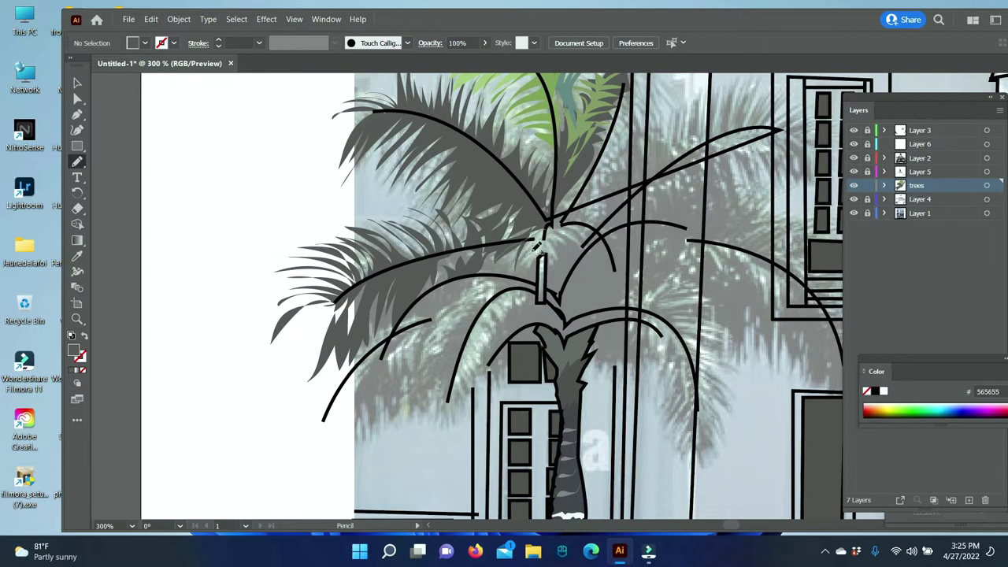
left_click_drag(556, 219, 512, 244)
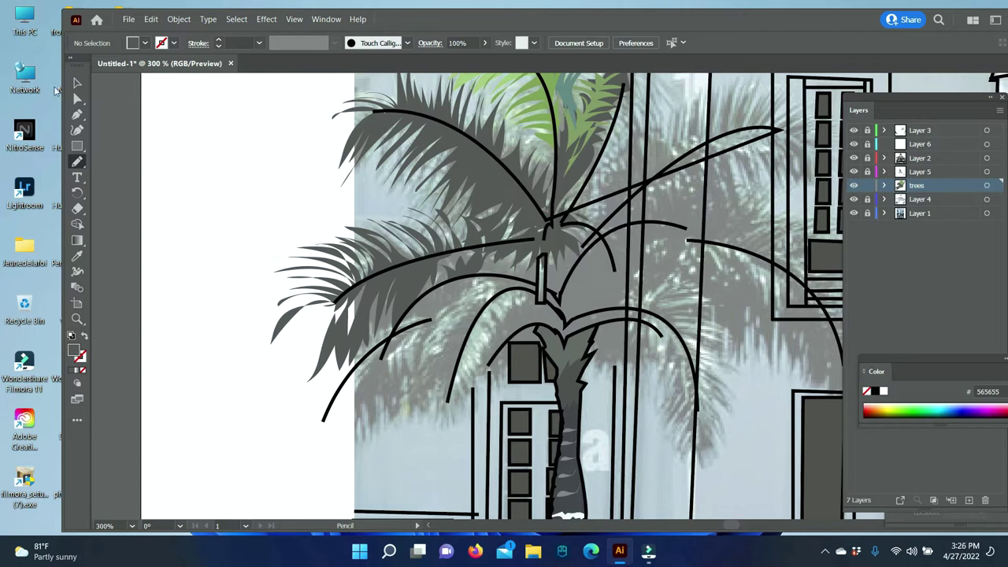
left_click(77, 83)
Fill the crown-centre highlight path with pale green D8E5C1 and send it one step backward
double_click(77, 356)
type("D8E5C1")
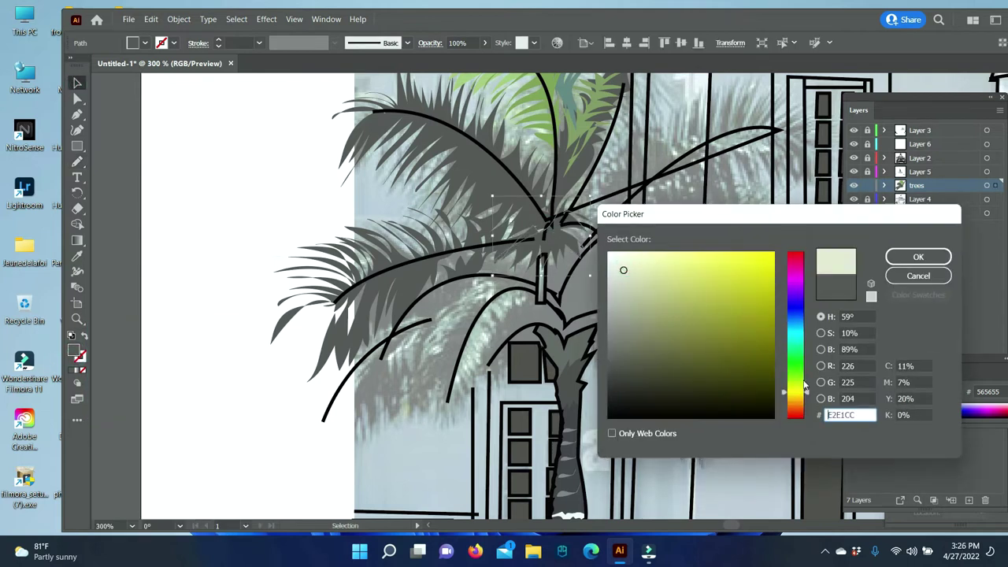
left_click(914, 258)
right_click(553, 238)
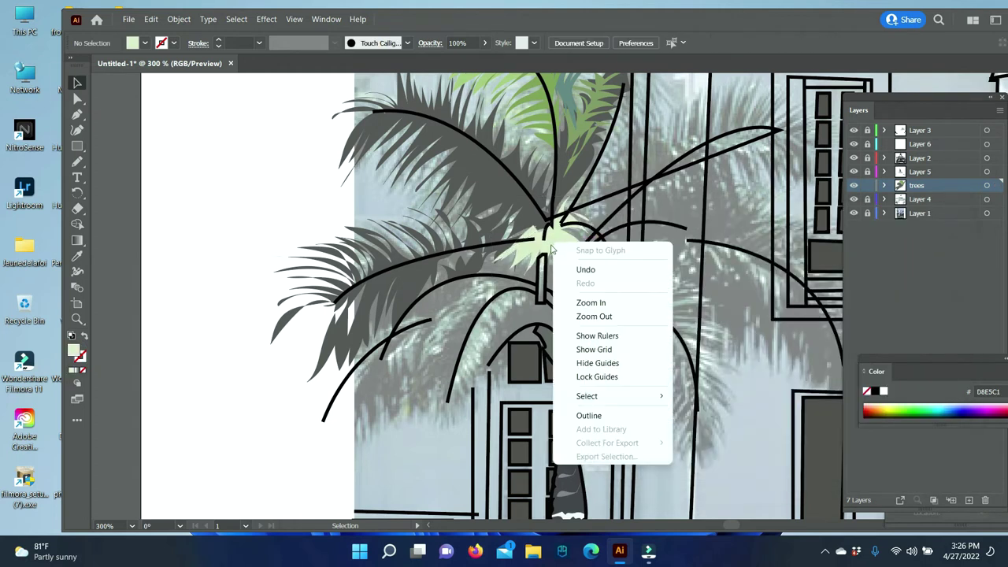
left_click(743, 497)
left_click(157, 193)
scroll(237, 276, "down", 2)
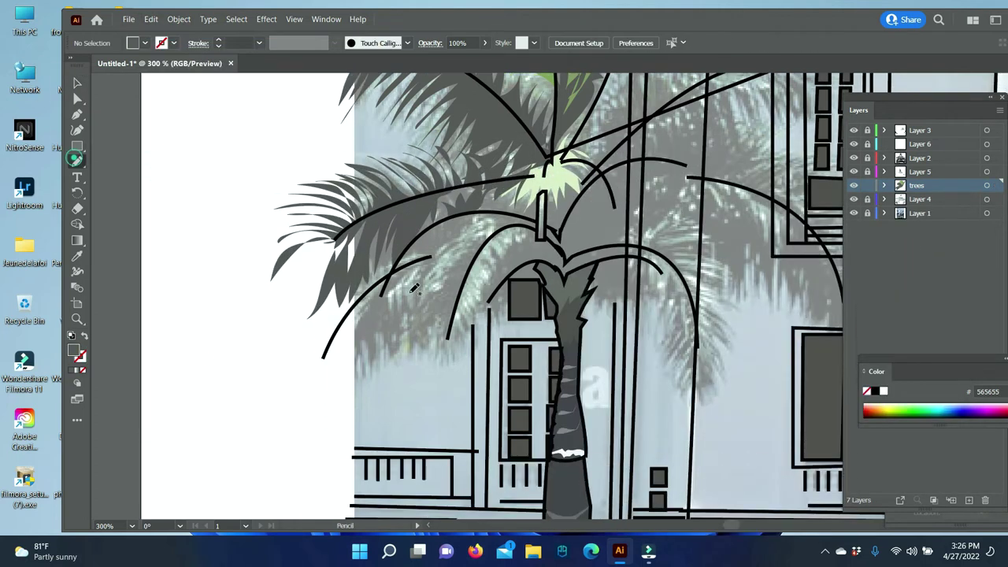
Pencil frond lines along the left crown, send the frond behind, and delete the stray zigzag stroke
left_click(77, 162)
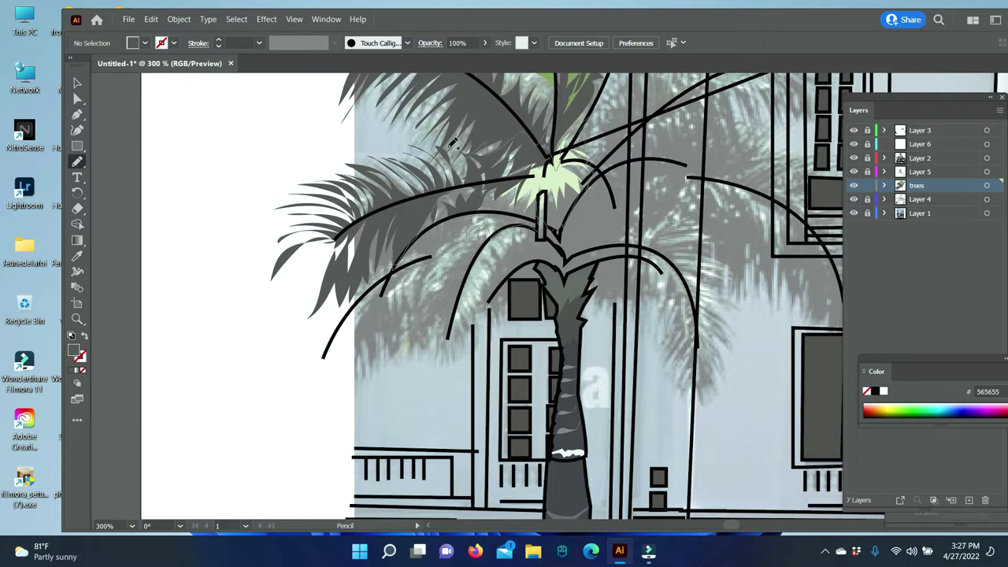
left_click_drag(344, 331, 372, 347)
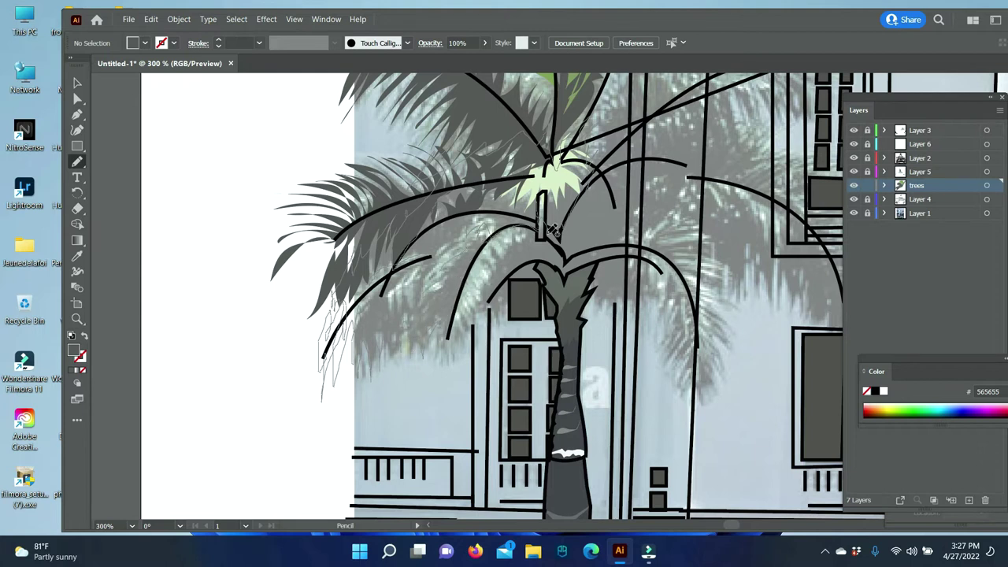
key("v")
right_click(493, 194)
mouse_move(527, 429)
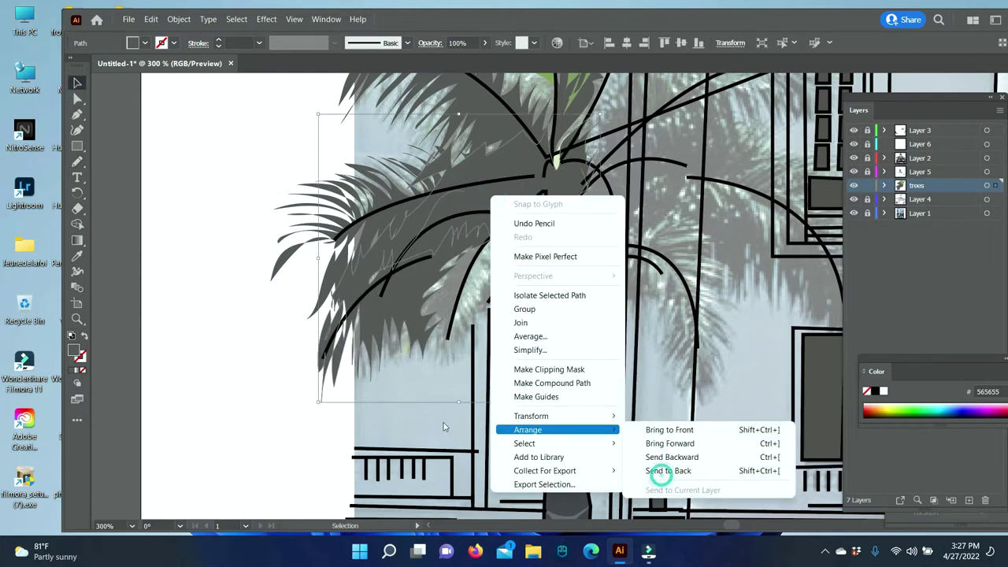
left_click(653, 472)
left_click(505, 220)
key("Delete")
Sketch fronds across the middle and upper crown and fill them with grey 707070
key("n")
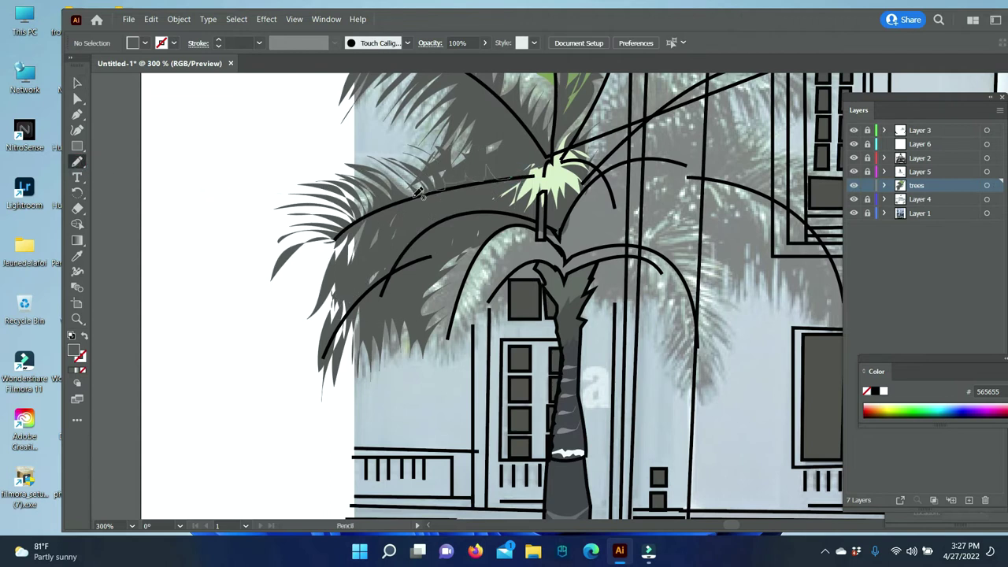
left_click_drag(382, 240, 518, 183)
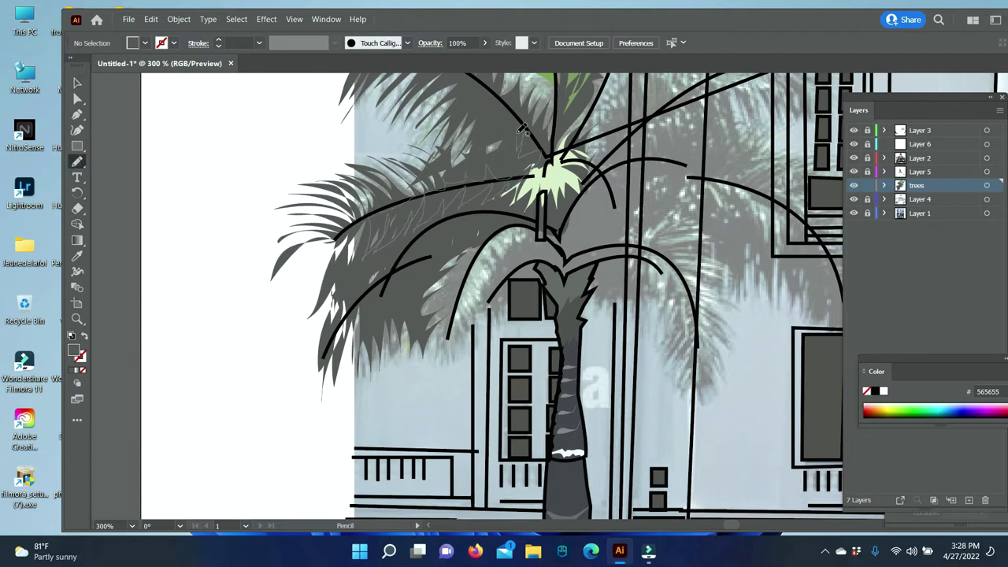
left_click_drag(521, 128, 513, 115)
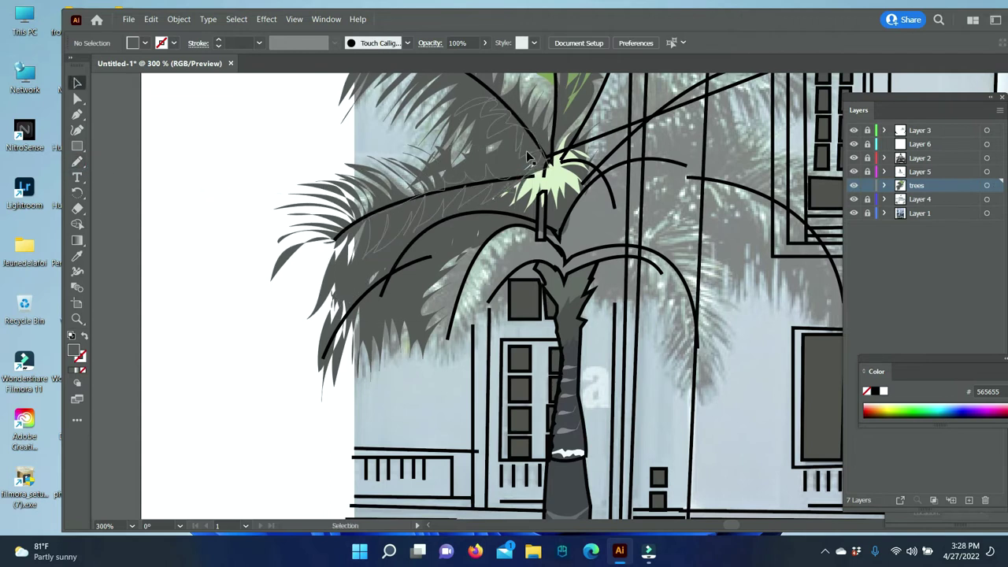
key("v")
double_click(73, 352)
type("707070")
left_click(902, 257)
key("ctrl+shift+a")
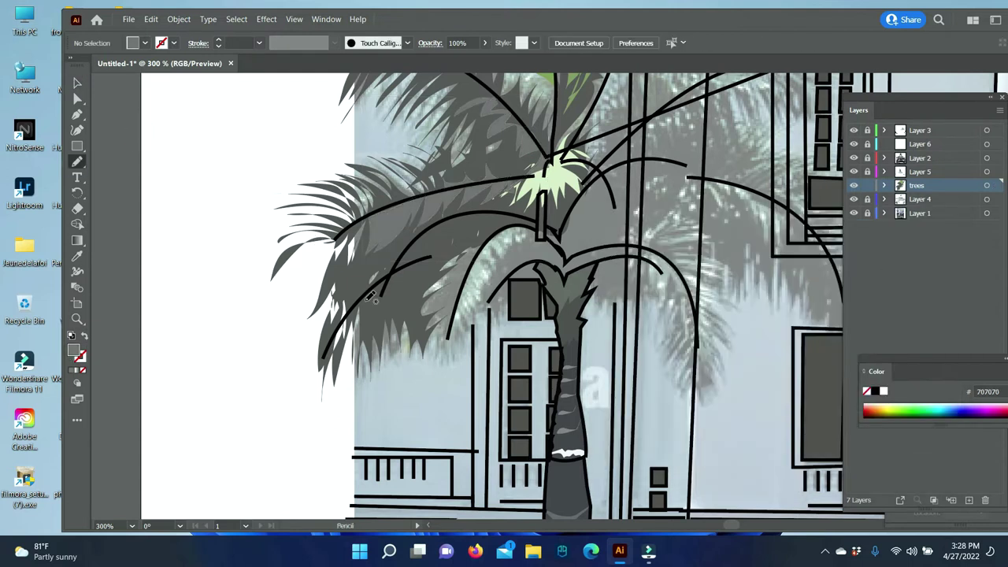
Try two more frond sketches on the left crown and centre, undoing both
key("n")
left_click_drag(376, 298, 457, 242)
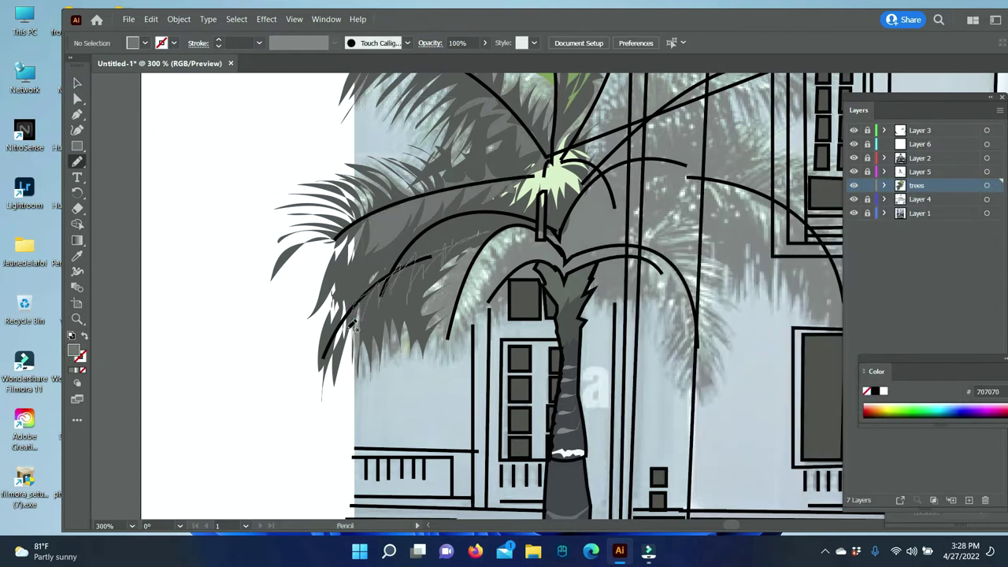
key("ctrl+z")
left_click_drag(531, 213, 429, 240)
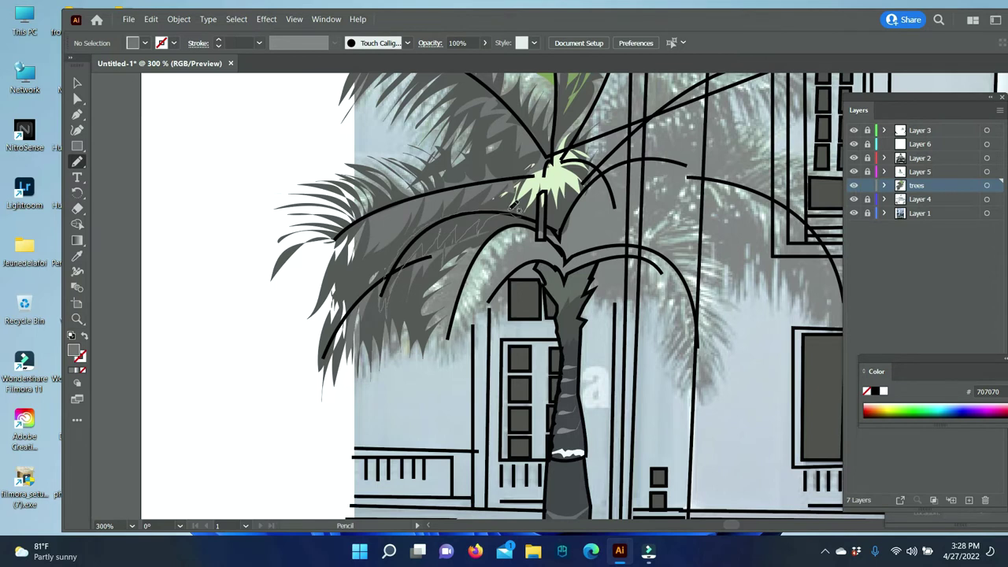
key("ctrl+z")
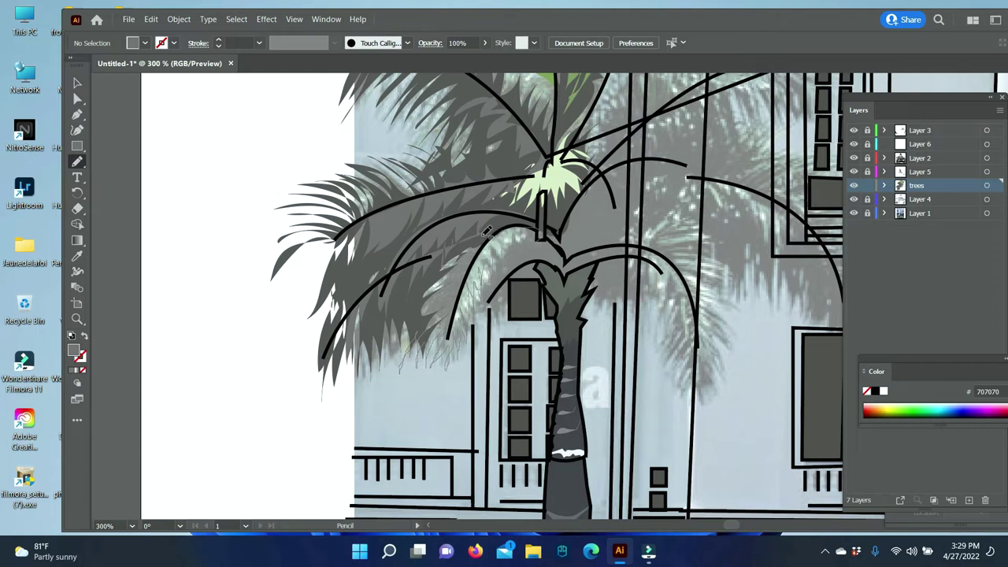
Sample pale blue-grey CFDCD8 and pencil fronds below the crown and down the right side
key("i")
left_click(478, 281)
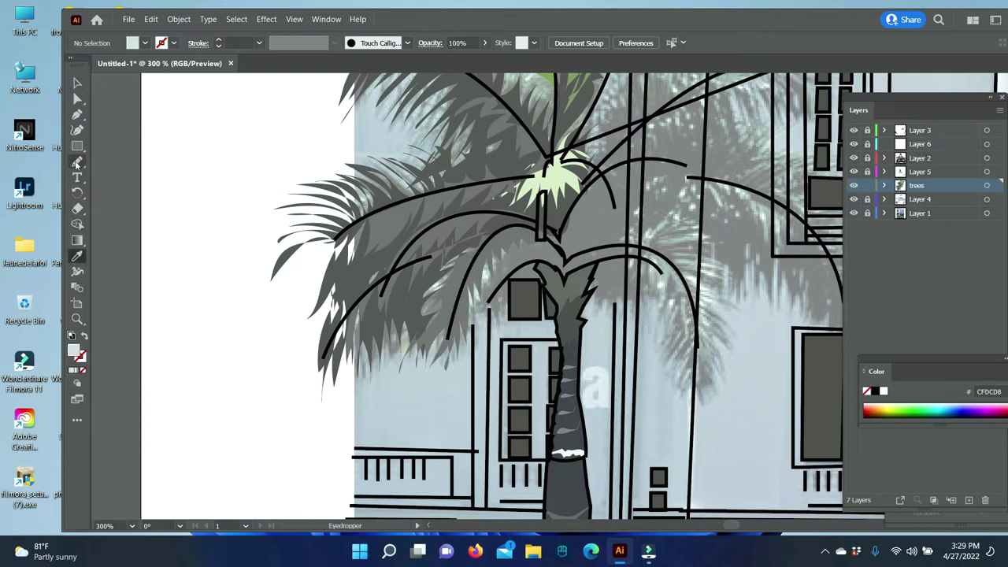
left_click(77, 163)
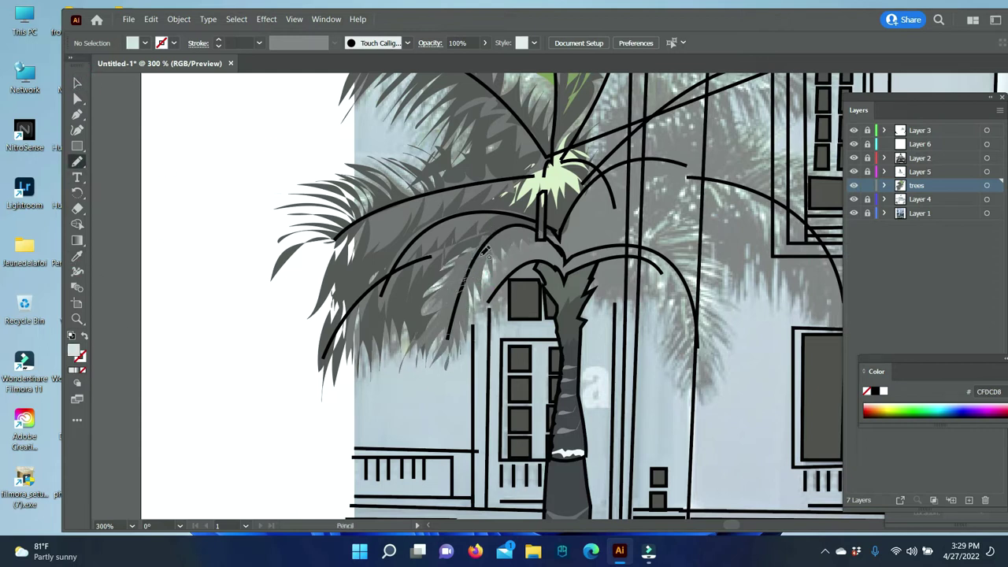
left_click_drag(538, 223, 533, 244)
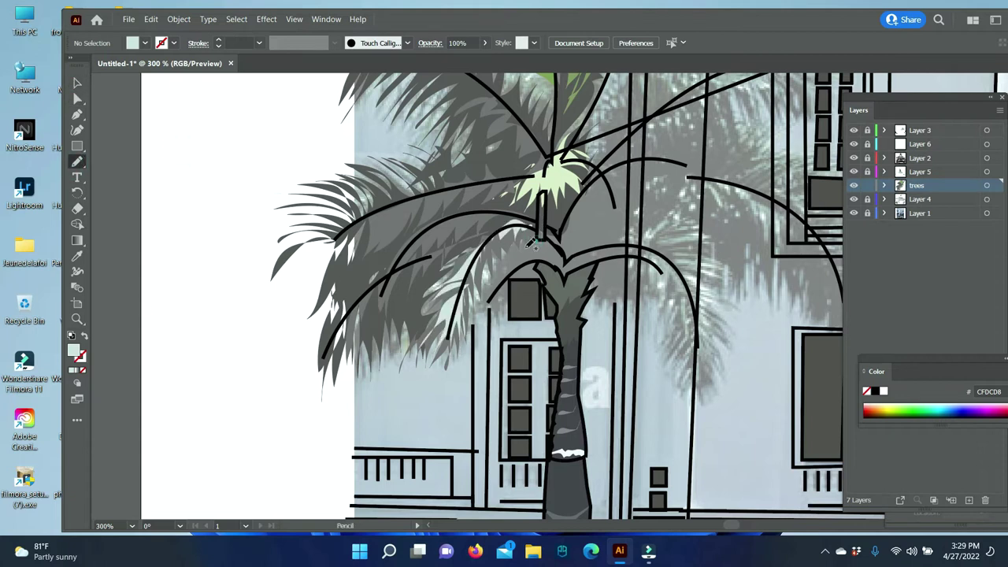
left_click_drag(487, 297, 500, 321)
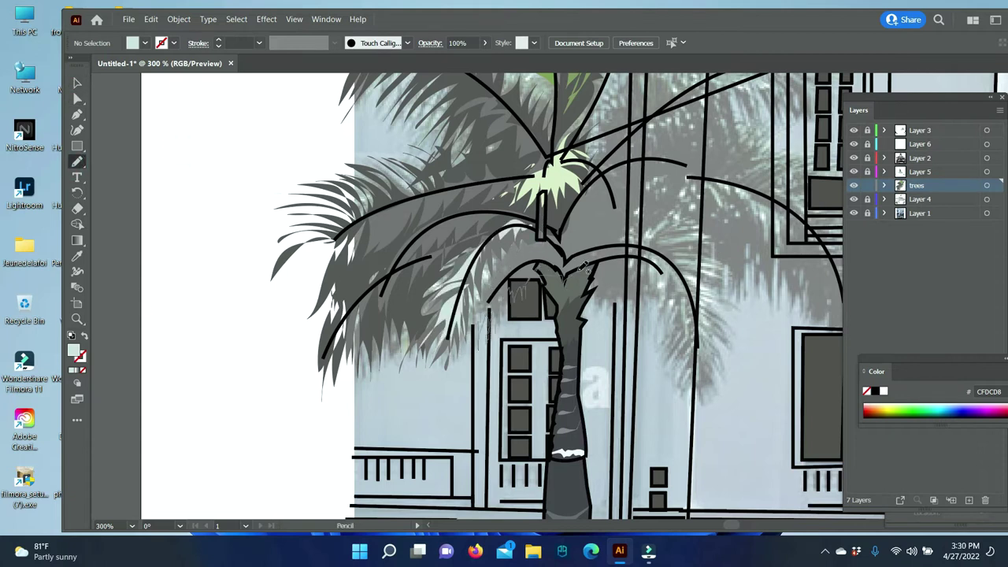
left_click_drag(674, 356, 684, 408)
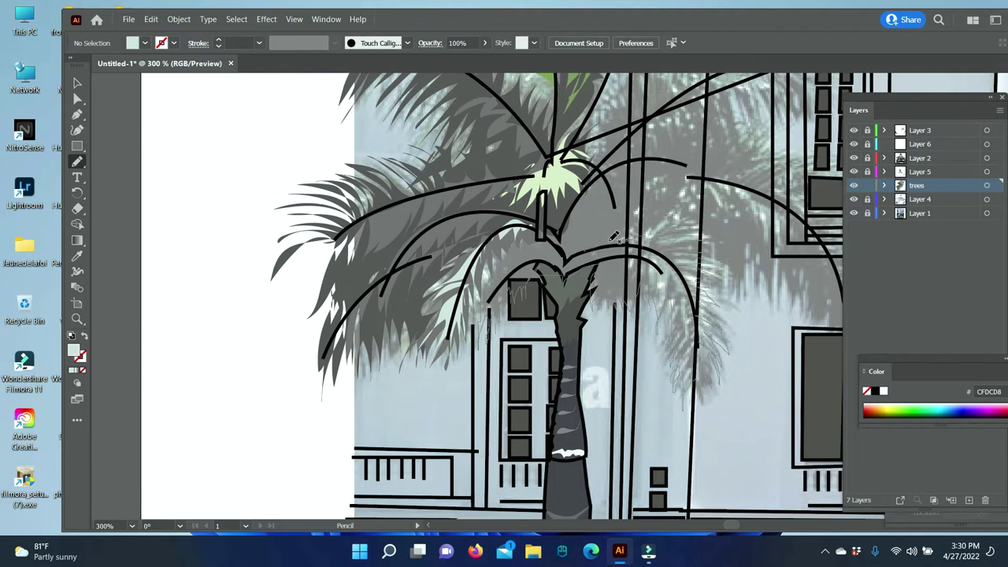
left_click_drag(578, 253, 529, 260)
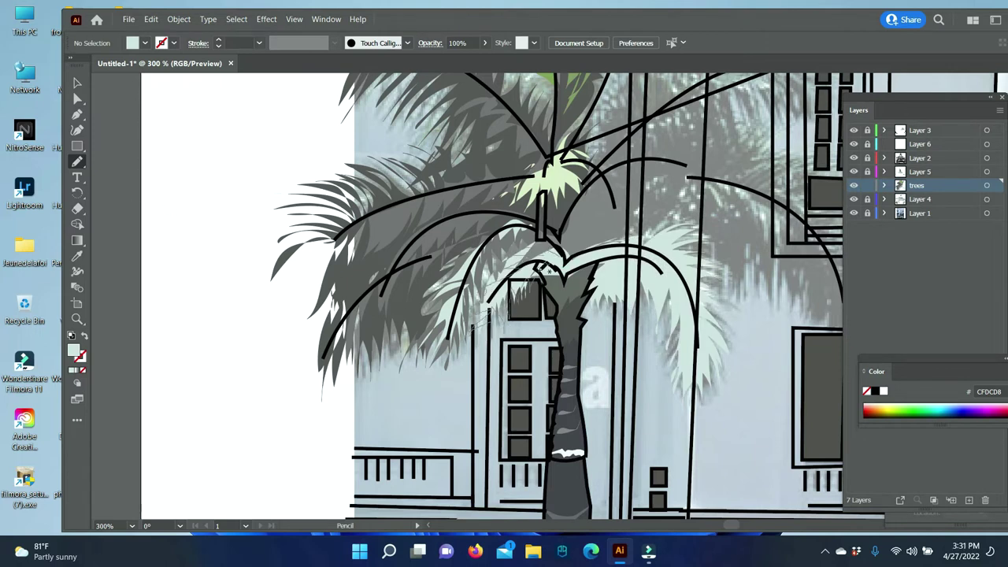
mouse_move(638, 282)
left_mouse_down()
mouse_move(684, 308)
mouse_move(728, 293)
left_mouse_up()
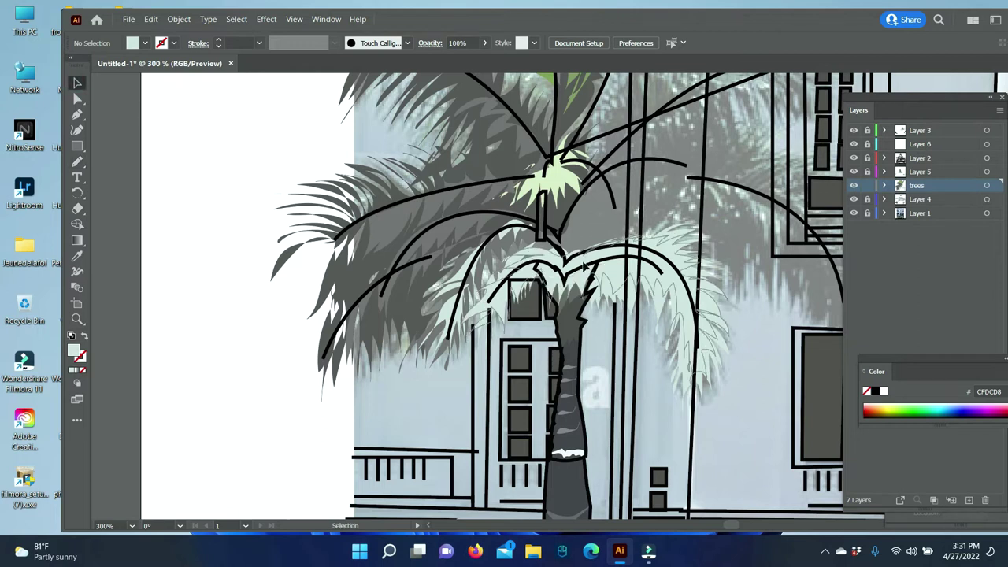
Recolour the new frond strokes to grey 707070
left_click(431, 229, "ctrl")
key("i")
key("ctrl+shift+a")
key("n")
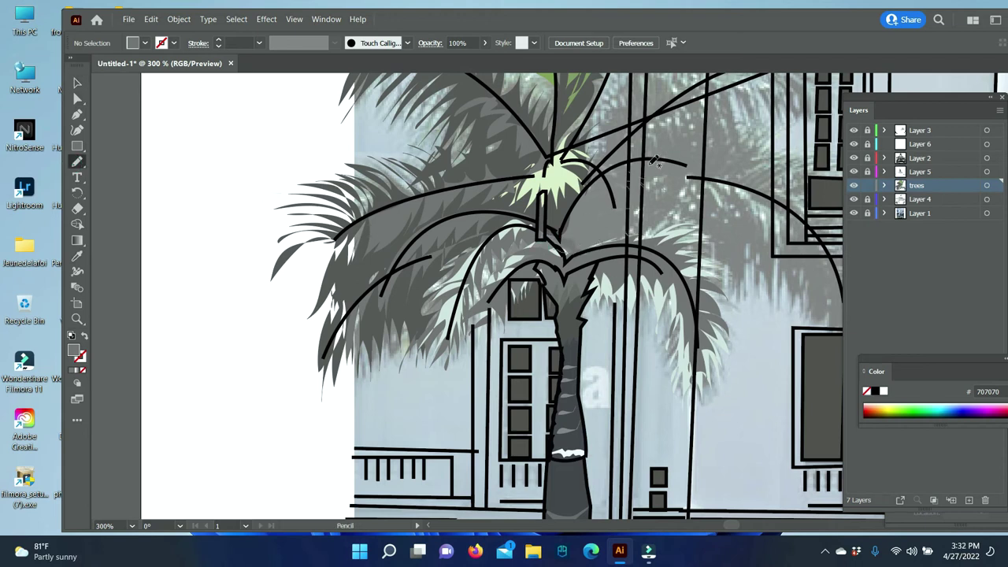
Draw fronds arcing across the upper-right side of the palm crown
left_click_drag(657, 158, 616, 164)
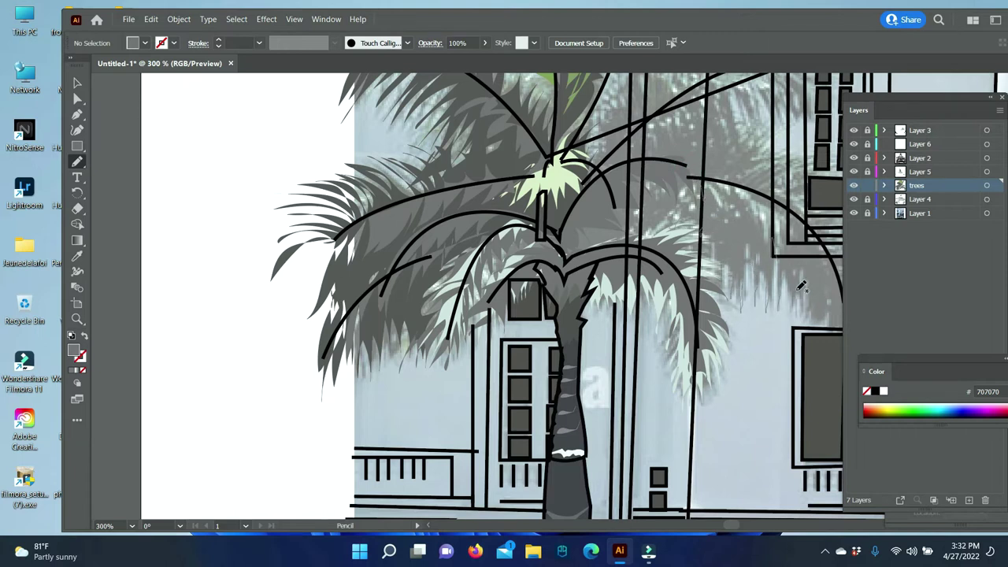
left_click_drag(841, 267, 786, 206)
left_click_drag(706, 179, 687, 177)
scroll(706, 180, "right", 5)
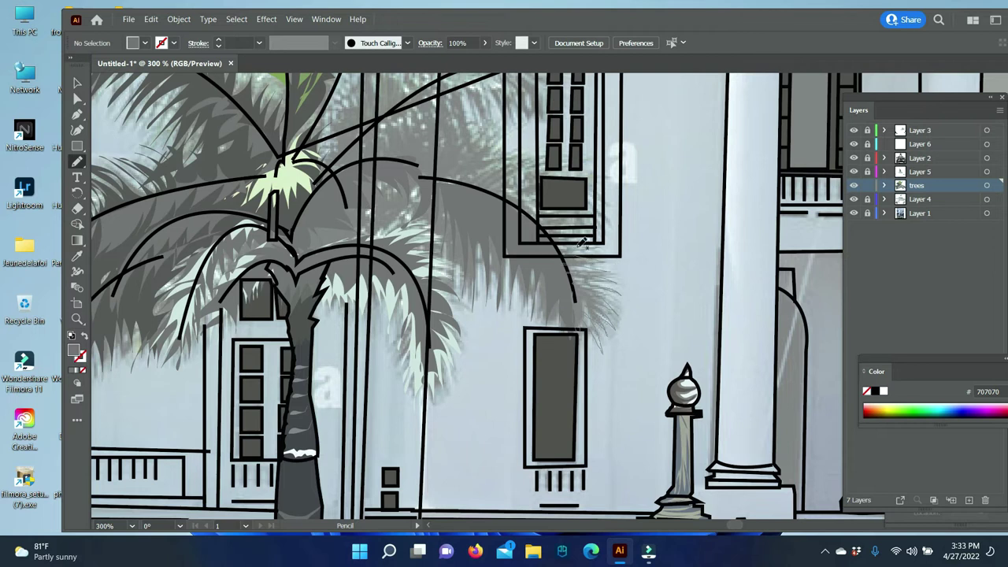
left_click_drag(546, 213, 501, 162)
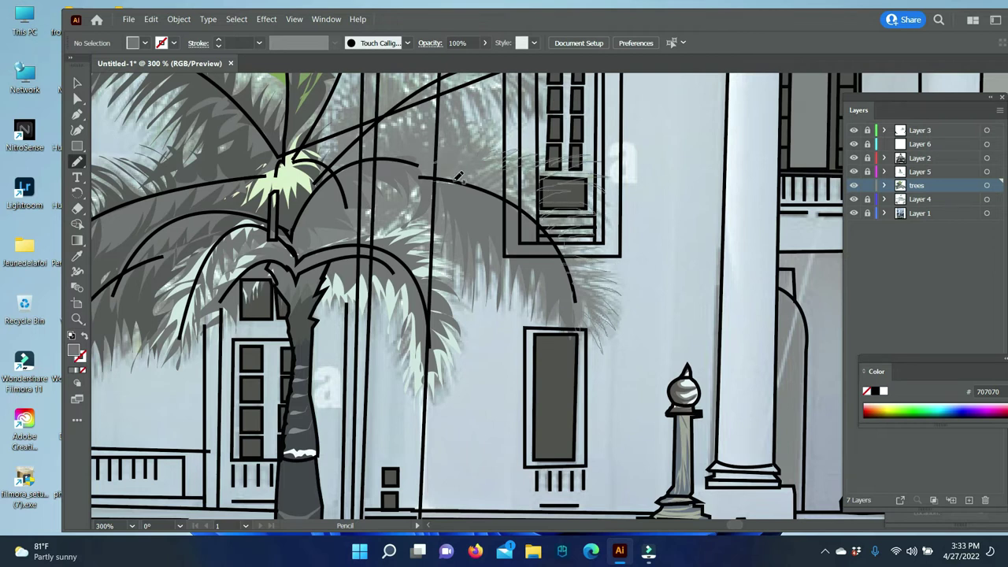
scroll(619, 349, "up", 3)
Fill the right frond and lower palm frond shapes with dark grey 353534 using the Eyedropper
key("v")
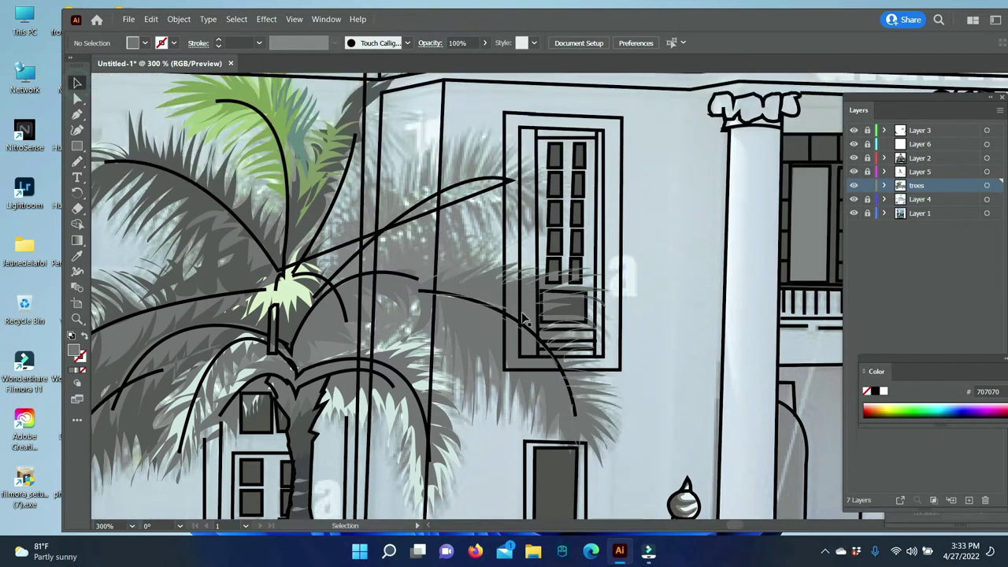
left_click(508, 420)
key("Return")
key("i")
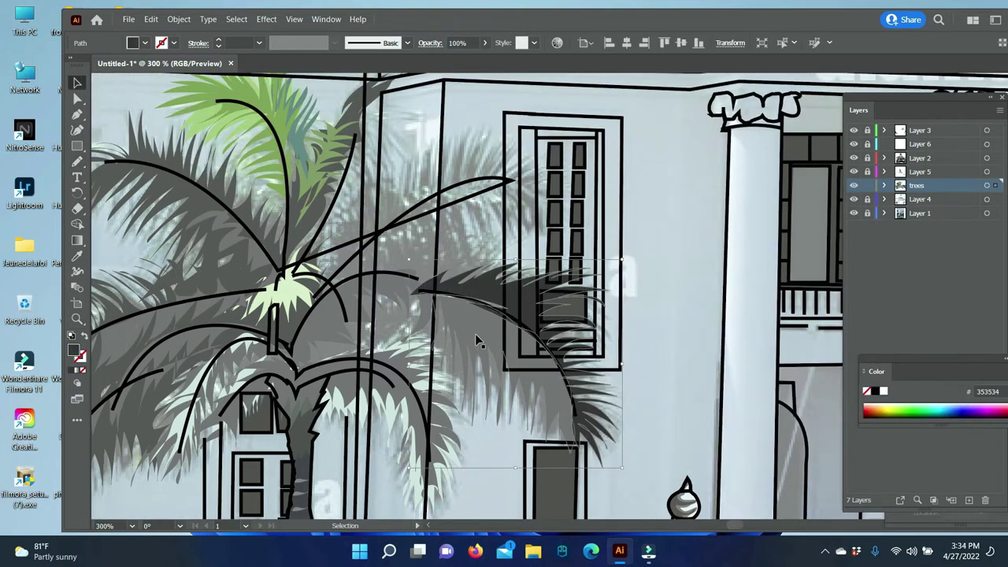
left_click(473, 337)
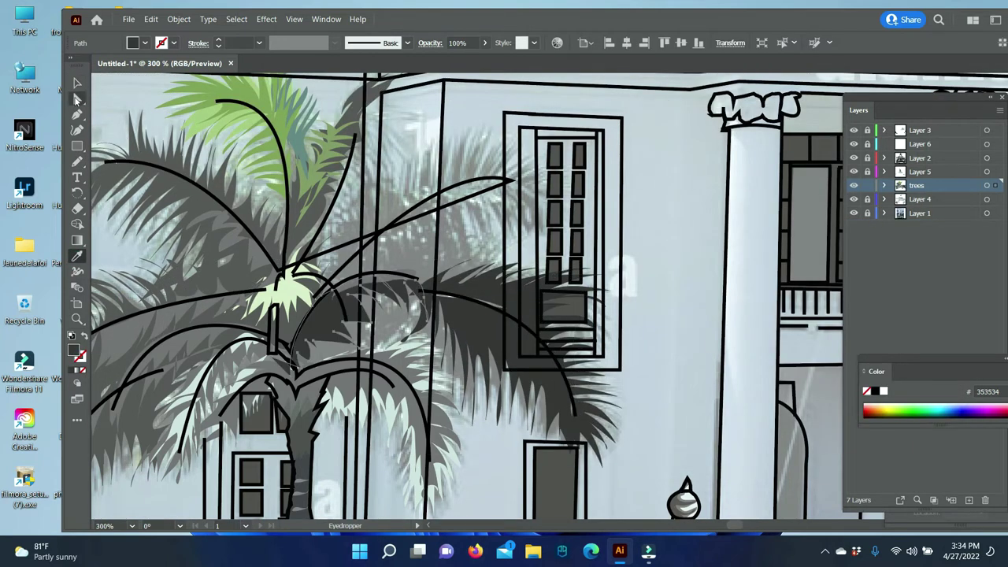
key("v")
left_click(268, 393)
key("i")
left_click(488, 347)
Pencil two new frond outlines down over the existing palm fronds
key("n")
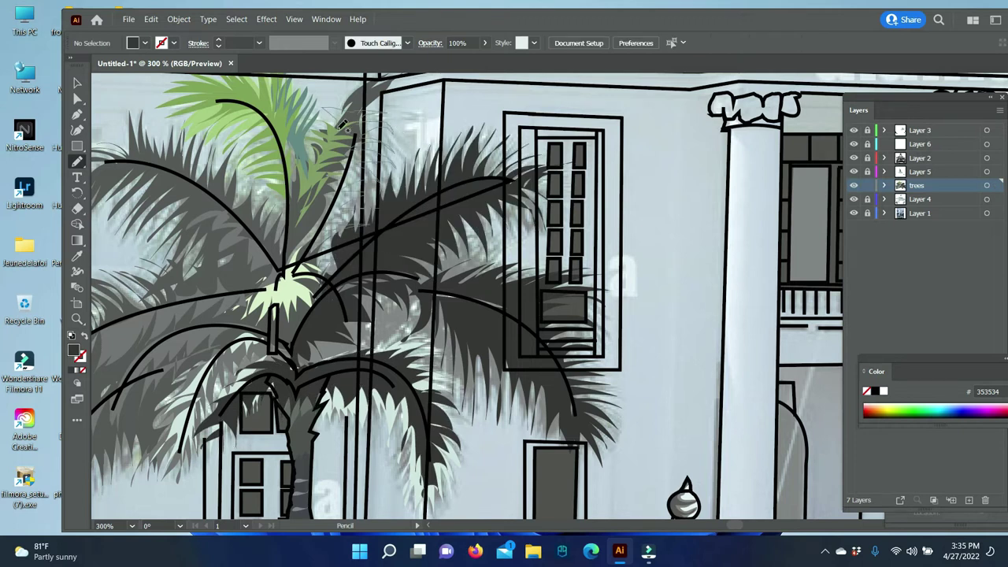
left_click_drag(330, 167, 283, 276)
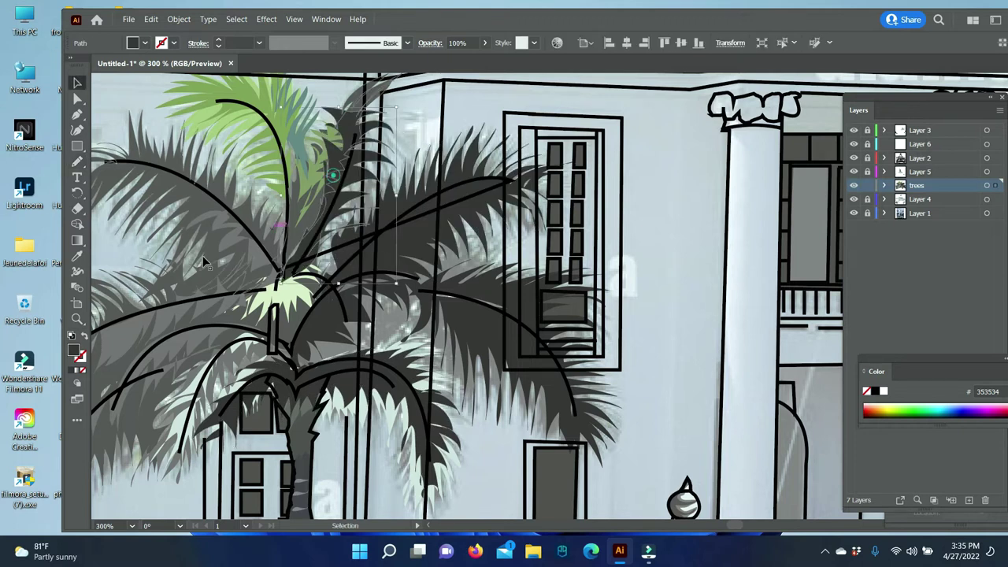
key("i")
right_click(337, 176)
key("ctrl+shift+a")
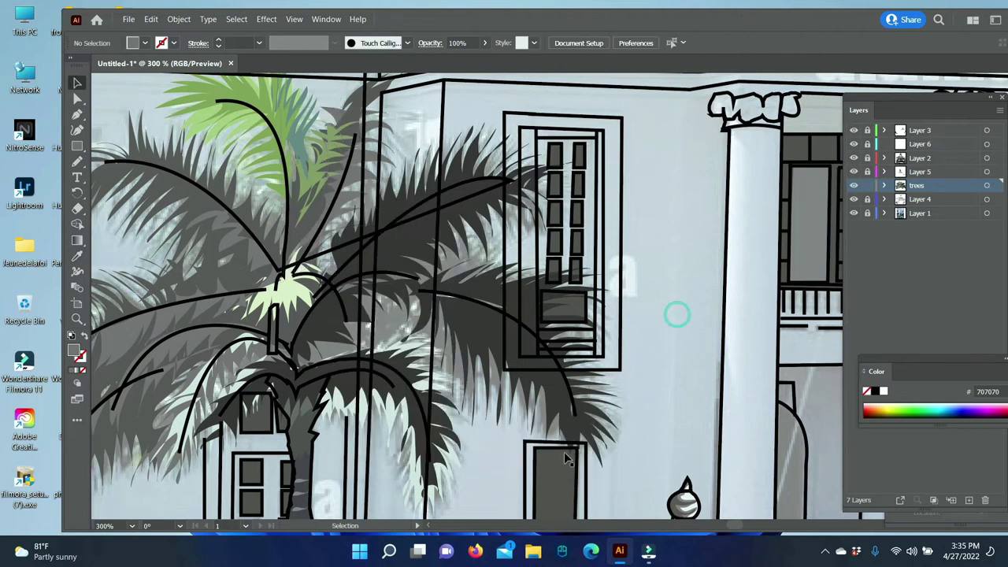
key("n")
key("n")
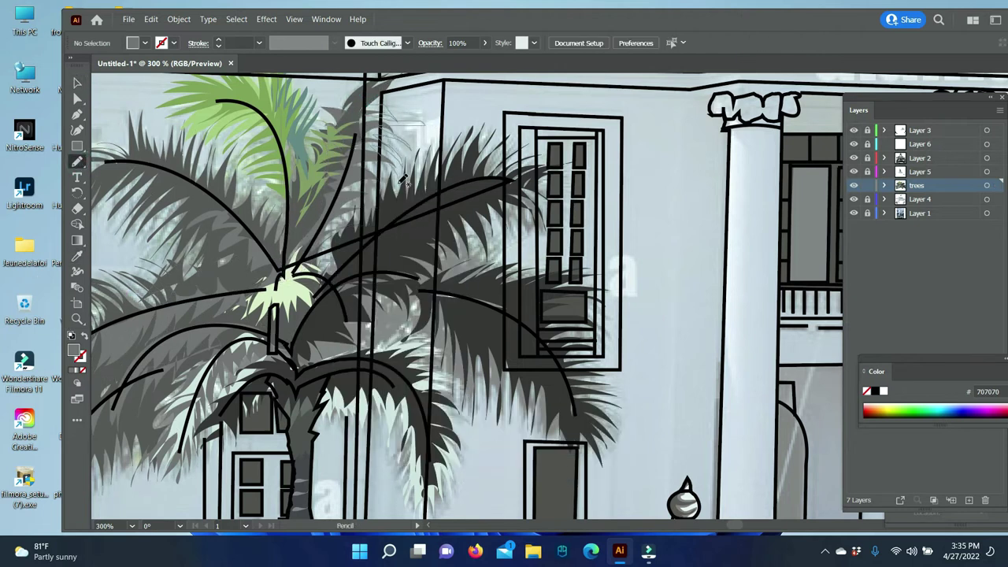
left_click_drag(361, 187, 344, 249)
Give the new frond a 898988 fill and send it to the back
key("v")
double_click(74, 350)
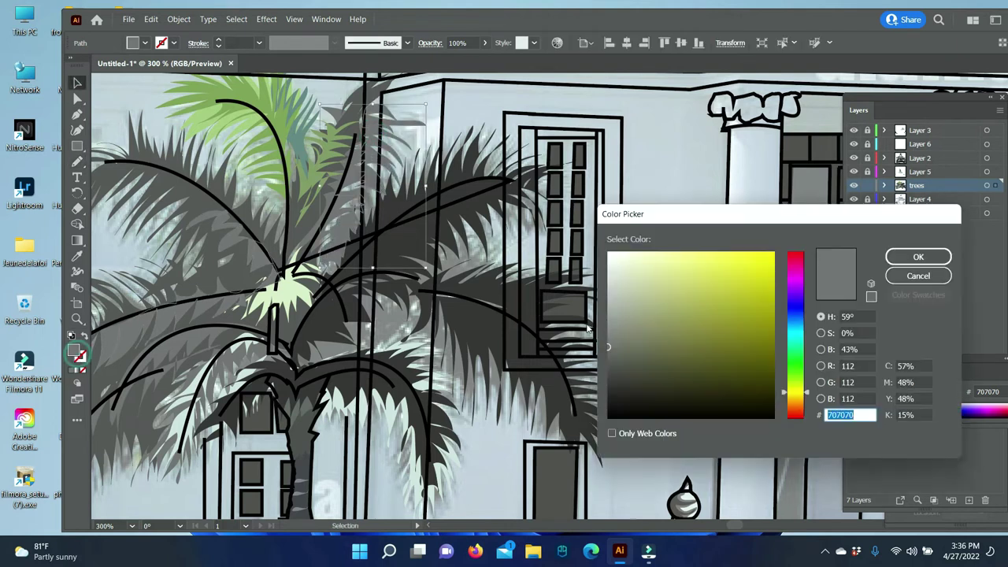
left_click(917, 257)
right_click(371, 140)
left_click(551, 417)
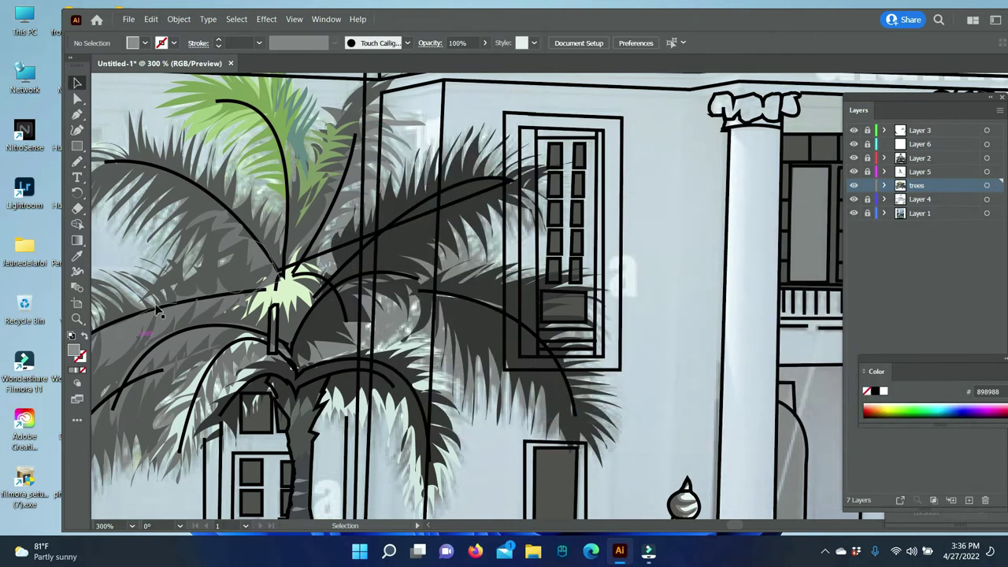
Draw a leaf outline along the right fronds and delete the faint pencil stroke
key("n")
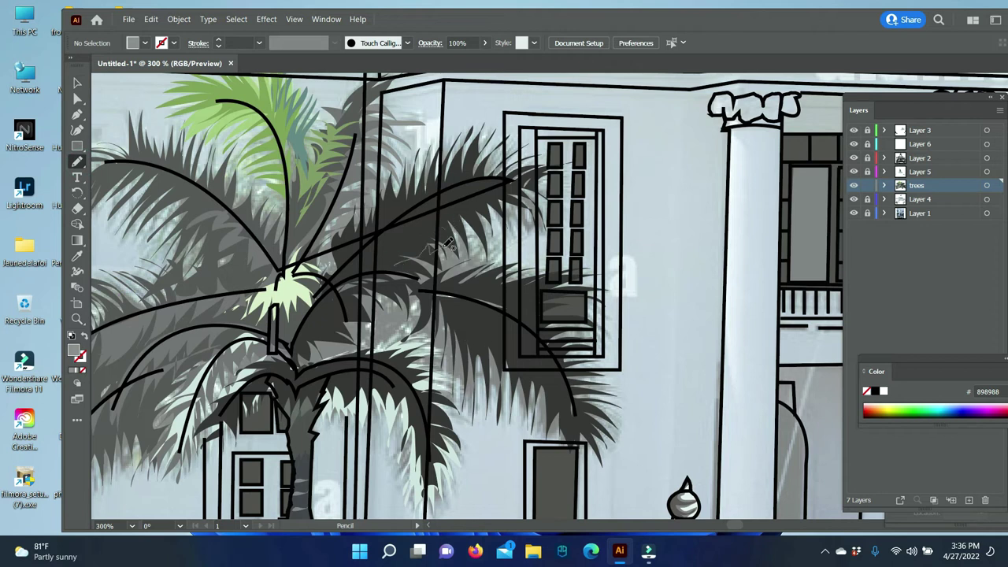
mouse_move(504, 246)
left_mouse_down()
mouse_move(628, 403)
mouse_move(508, 418)
left_mouse_up()
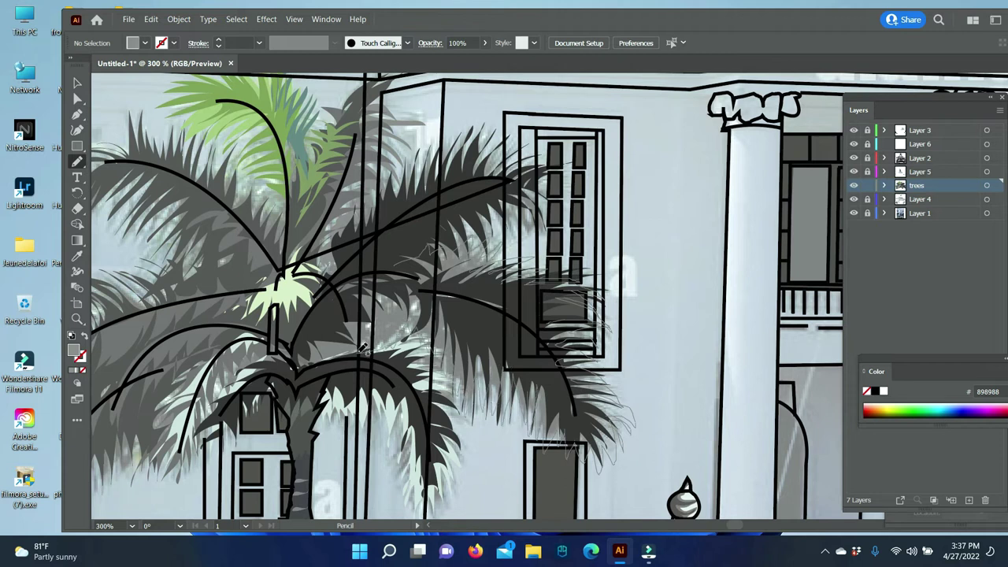
left_click_drag(363, 348, 310, 277)
key("v")
right_click(456, 269)
key("Escape")
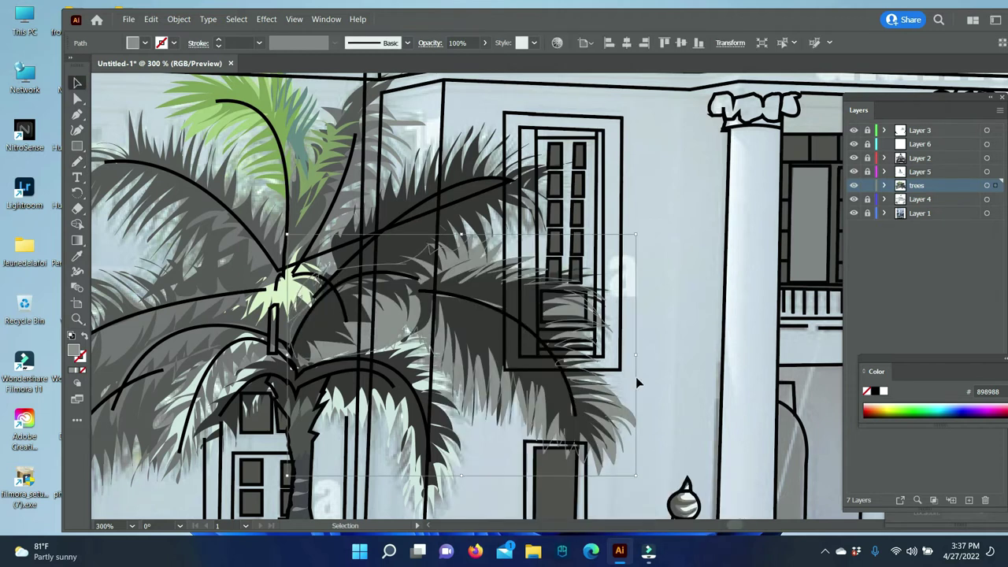
key("Delete")
Draw a new leaf shape over the palm and send it behind the fronds
key("n")
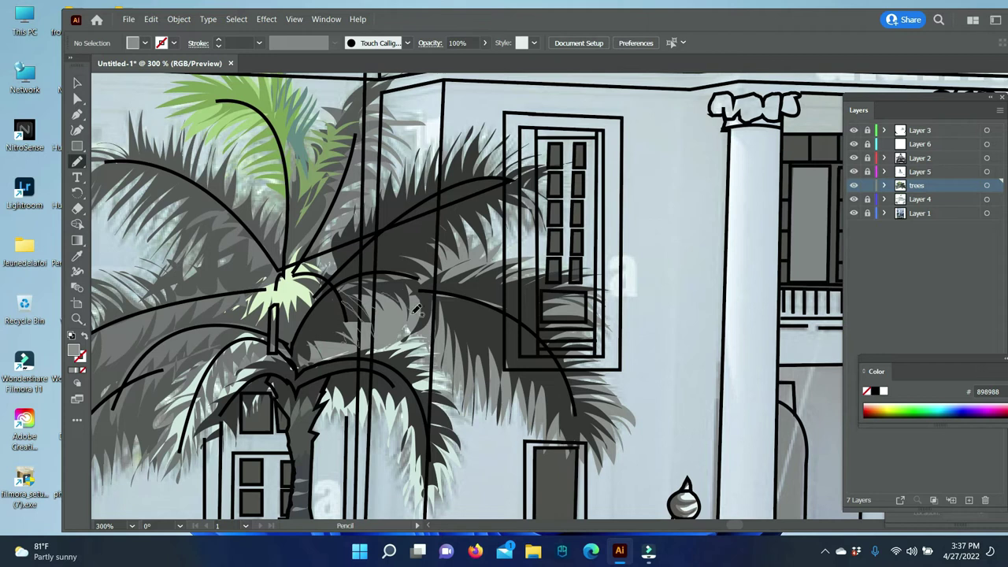
left_click_drag(444, 270, 345, 288)
key("v")
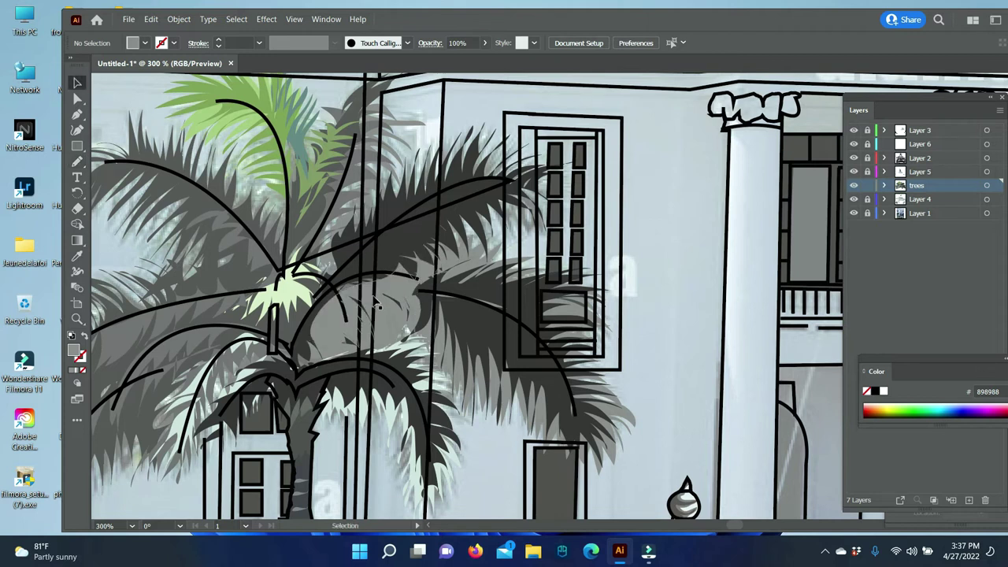
right_click(392, 238)
left_click(567, 508)
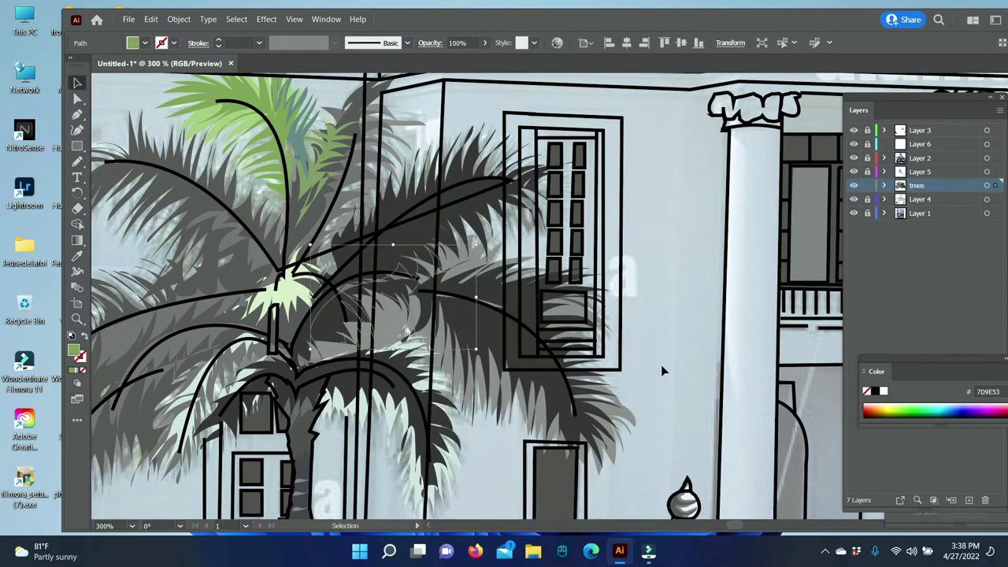
right_click(384, 315)
left_click(693, 383)
Trace a grey leaf shape over the palm's upper-left crown and send it to back
scroll(693, 382, "down", 2)
scroll(693, 383, "left", 4)
key("n")
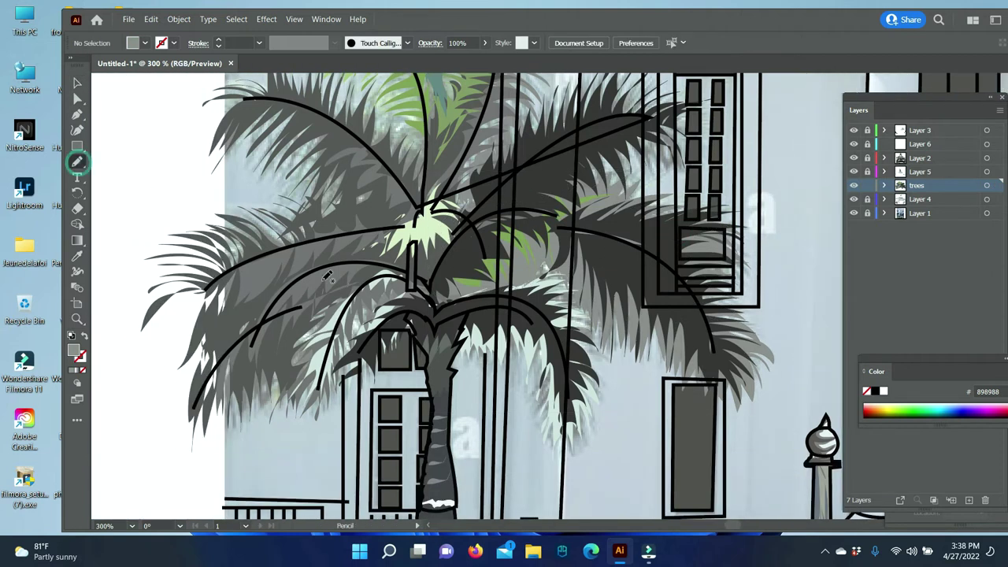
left_click_drag(186, 295, 150, 323)
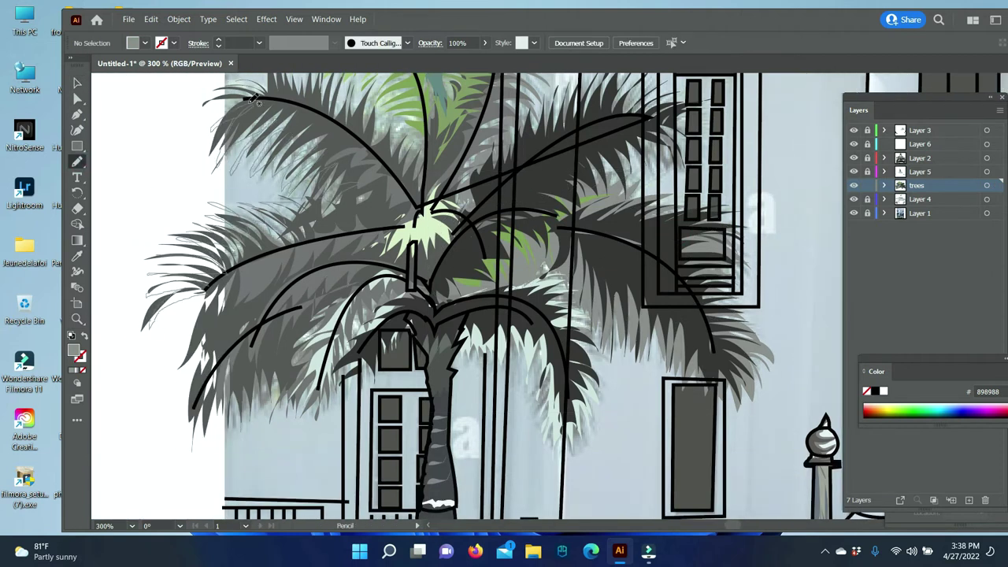
left_click_drag(265, 95, 203, 101)
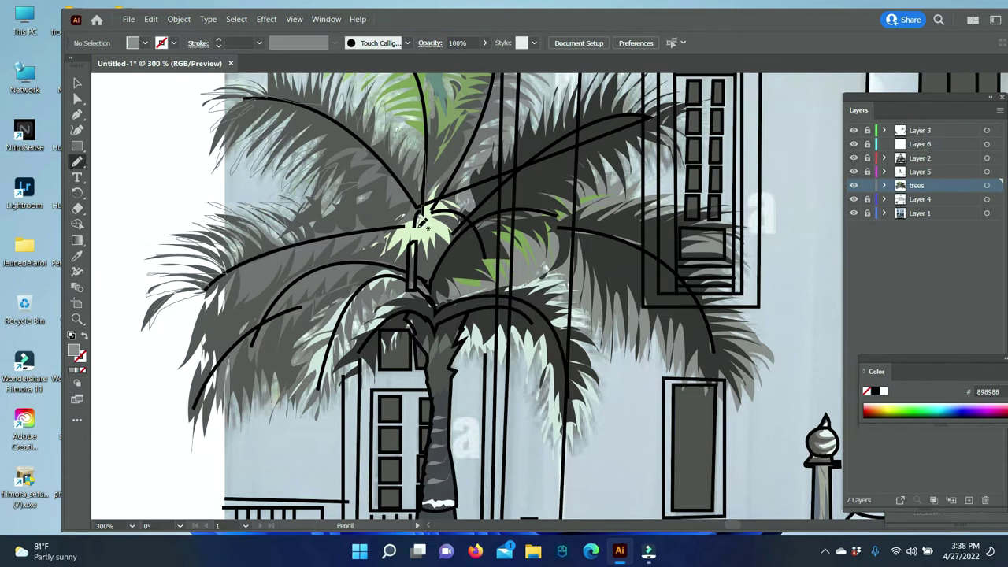
left_click_drag(421, 223, 208, 207)
key("v")
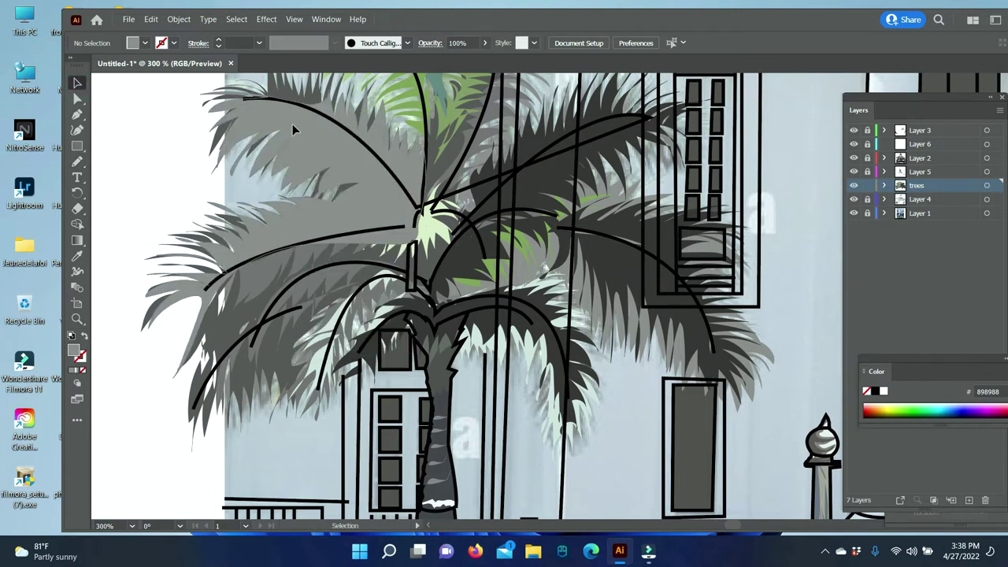
right_click(293, 130)
left_click(496, 400)
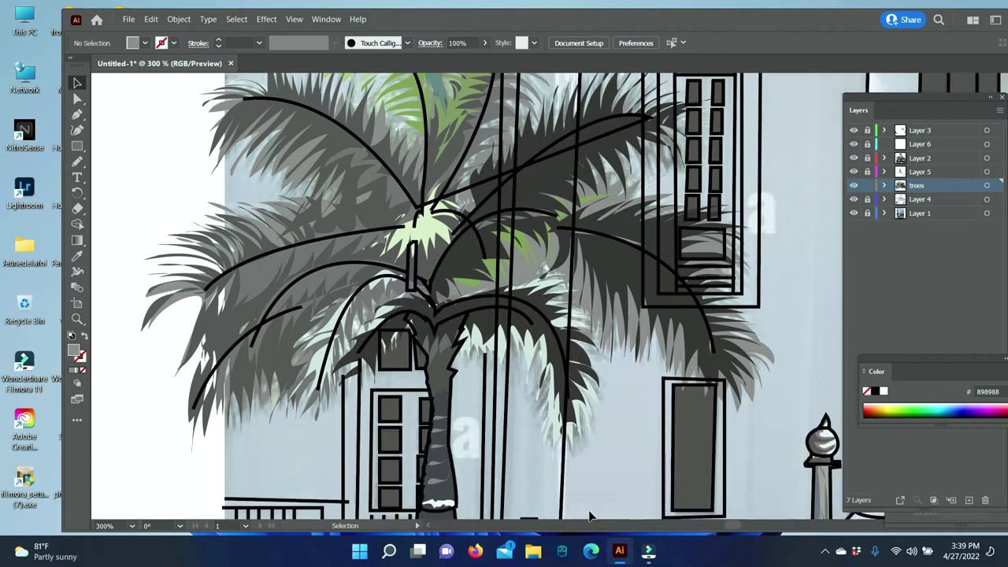
Trace the right-side palm leaves, extending the shape down along the trunk
scroll(589, 516, "down", 2)
key("n")
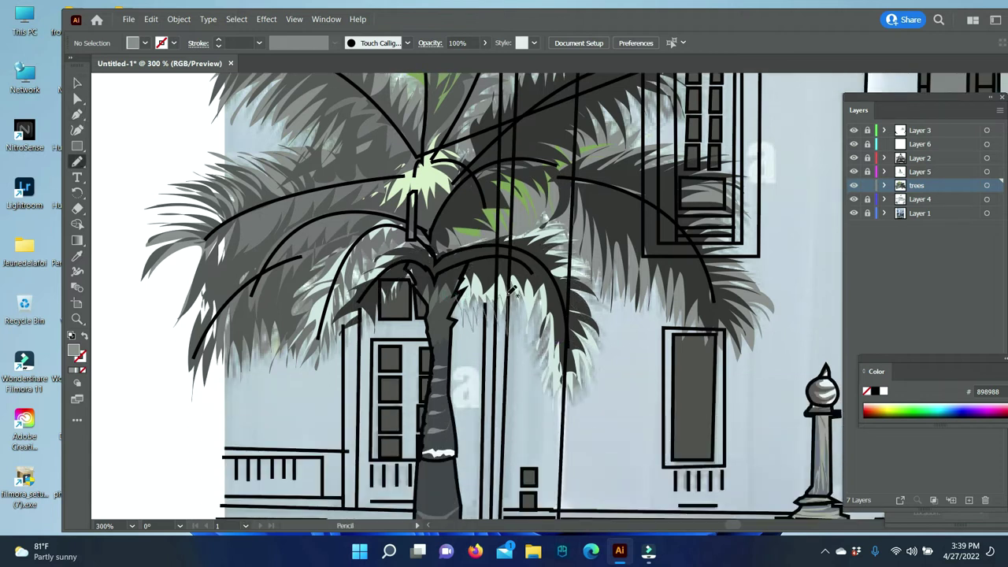
mouse_move(512, 291)
left_mouse_down()
mouse_move(596, 319)
mouse_move(584, 267)
left_mouse_up()
left_click_drag(445, 257, 463, 319)
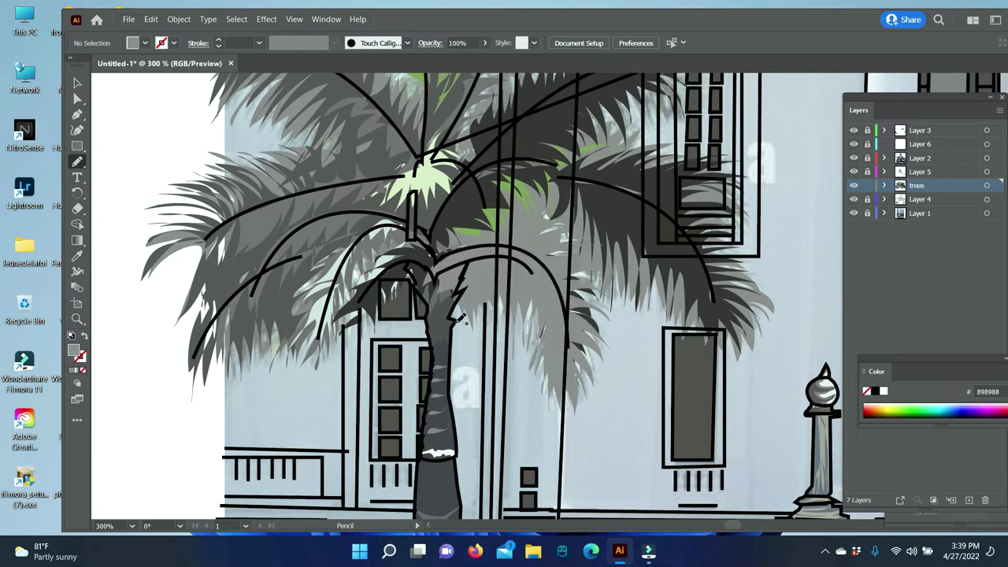
Recolour the right-side leaf shape to lighter grey B7B7B3 and send it behind the palm
left_click(77, 99)
left_click(596, 403)
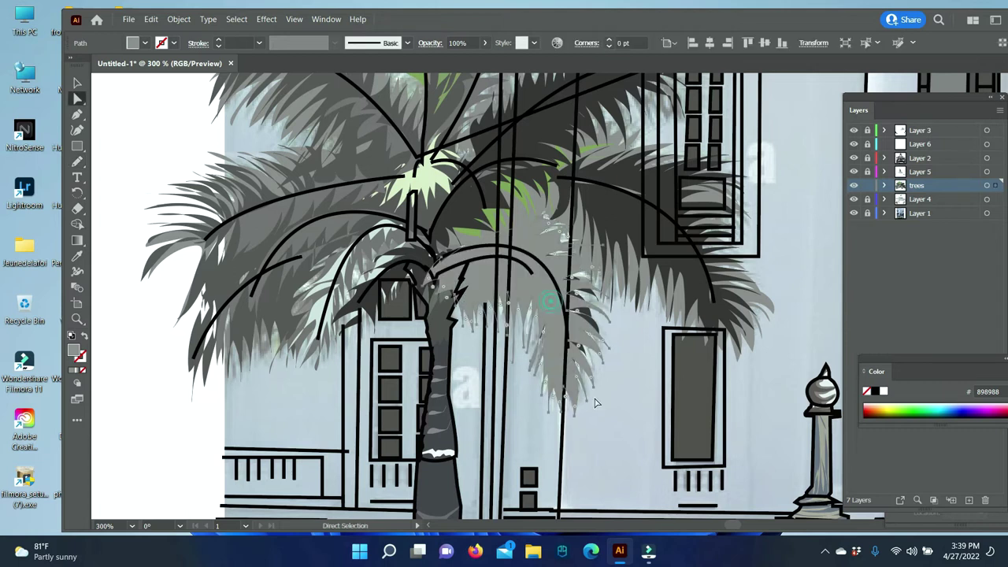
double_click(78, 356)
type("b7b7b3")
key("Return")
key("v")
right_click(522, 315)
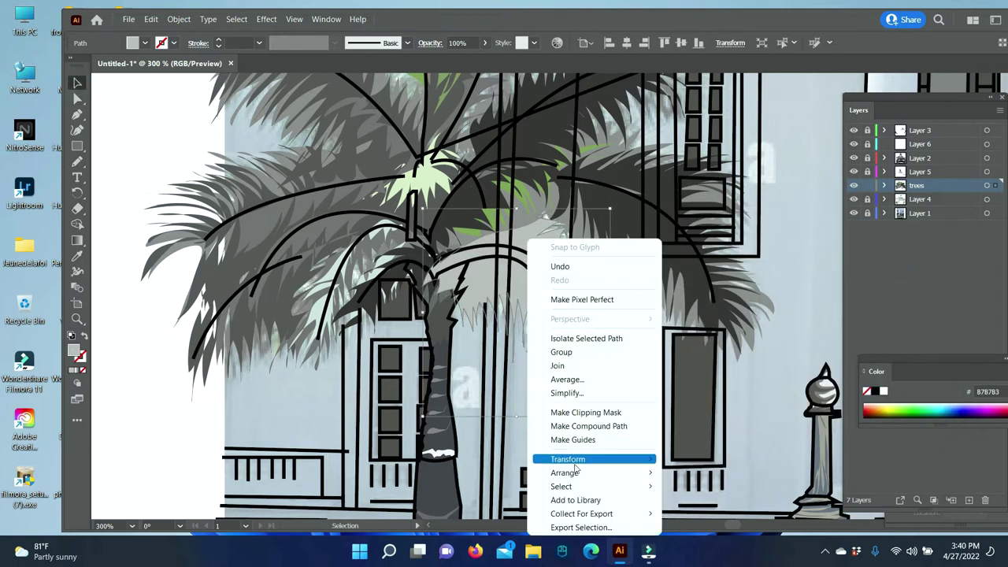
left_click(839, 317)
scroll(792, 208, "up", 1)
scroll(810, 116, "up", 2)
Pencil a frond toward the window, send it behind the palm, and move it up-left
key("n")
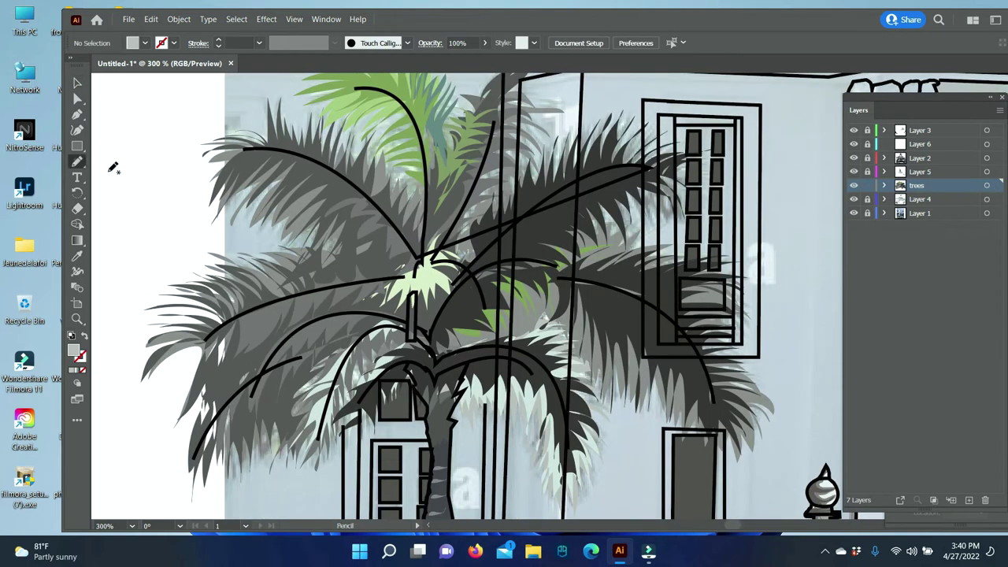
left_click_drag(562, 155, 674, 171)
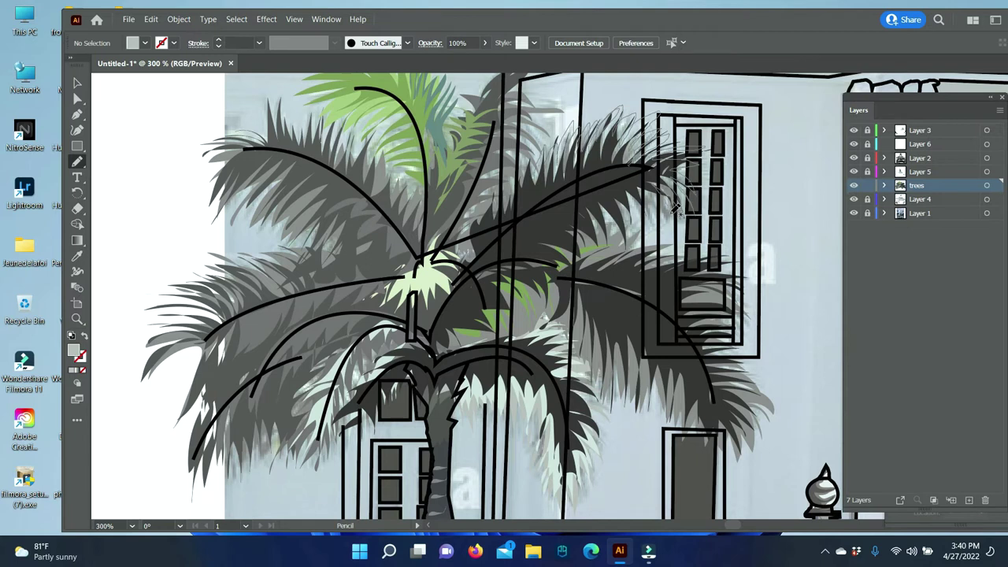
left_click_drag(675, 208, 457, 240)
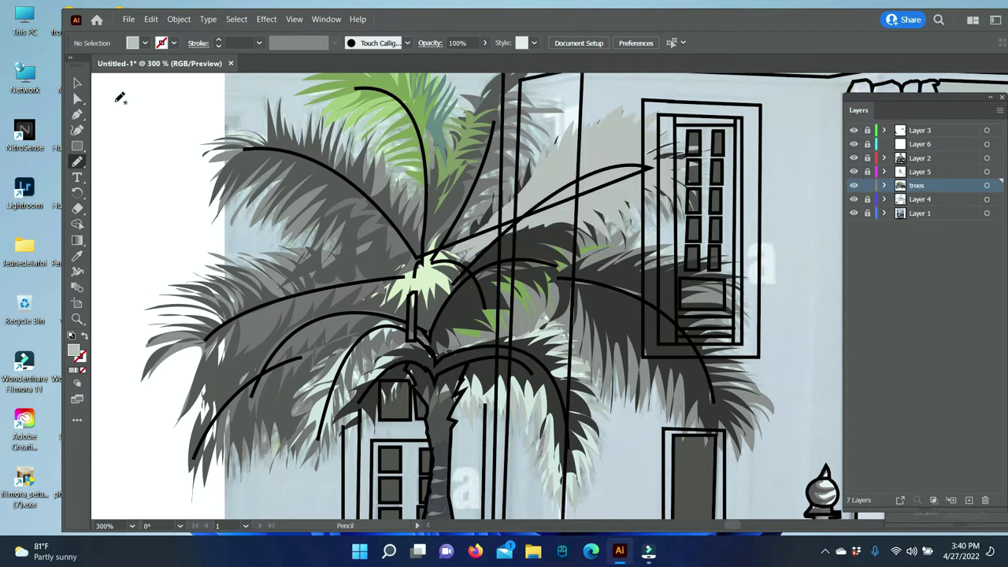
key("v")
left_click(630, 175)
right_click(607, 128)
left_click(776, 374)
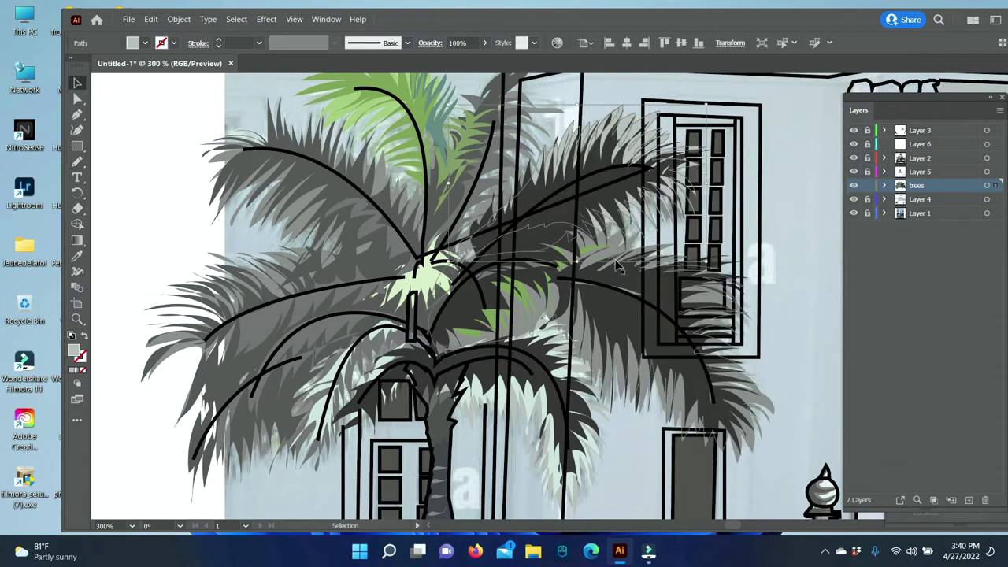
right_click(666, 193)
left_click_drag(567, 130, 509, 106)
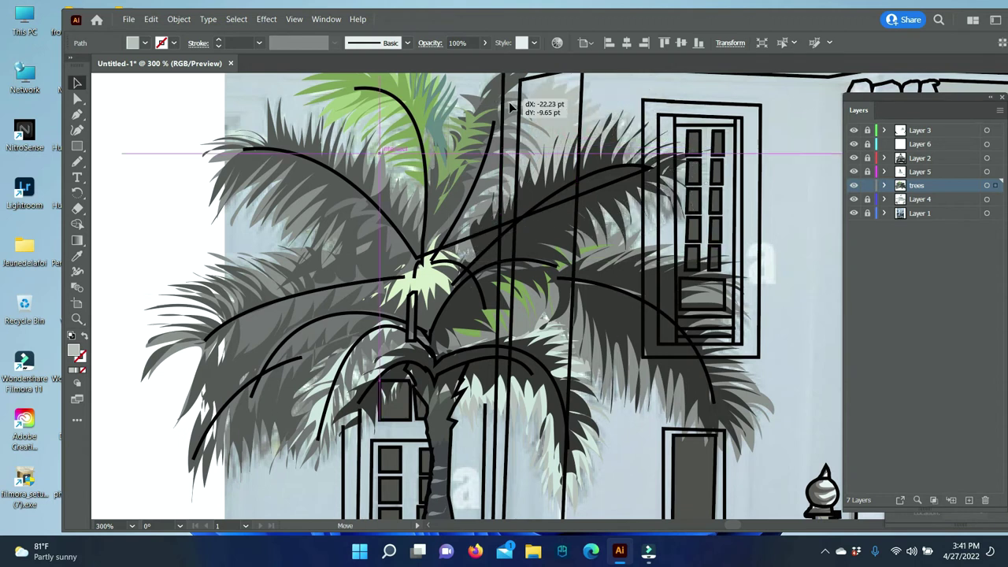
Fill the window frond dark grey, deselect, and start another frond stroke across the palm
double_click(73, 352)
left_click(922, 256)
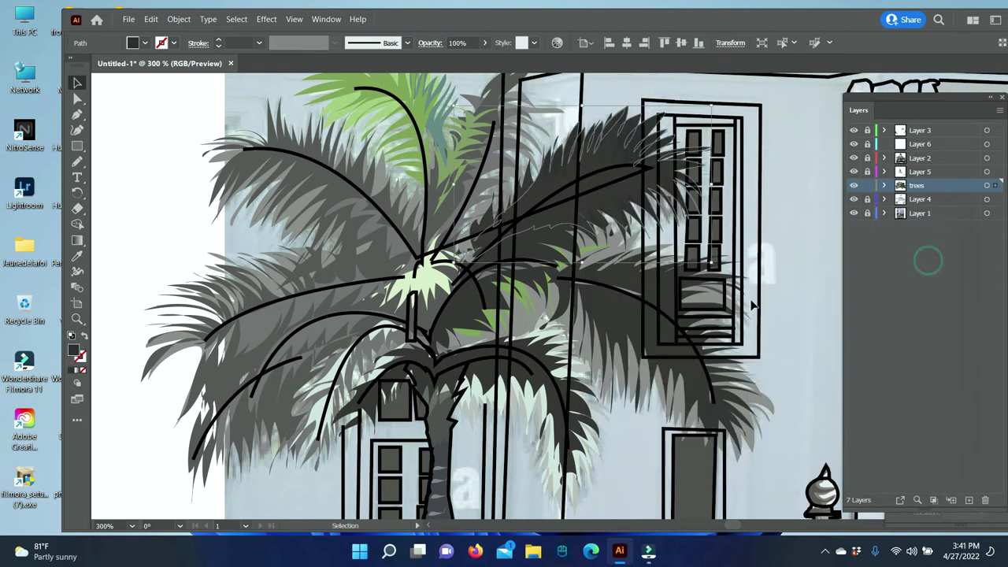
double_click(73, 352)
left_click(916, 254)
left_click(142, 163)
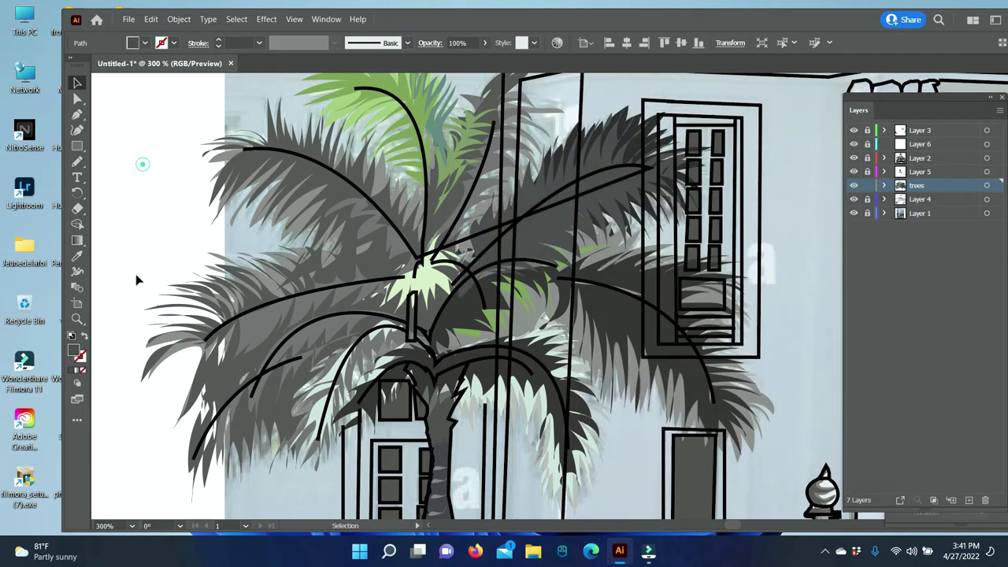
left_click(799, 229)
key("n")
left_click_drag(647, 167, 432, 253)
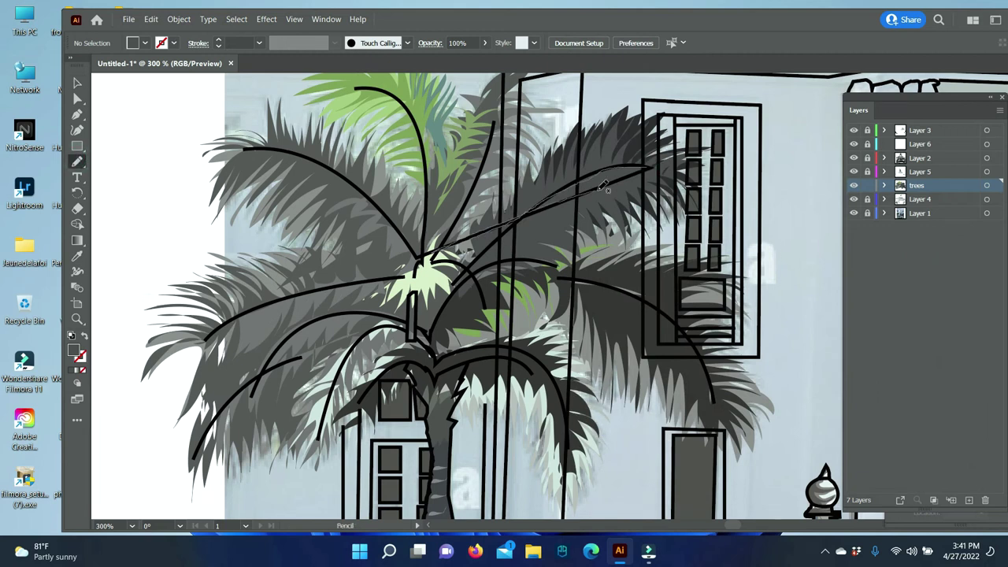
Set the fill to dark gray #353534 and pick the Pencil with the Touch Calligraphic brush
left_click(77, 256)
double_click(73, 352)
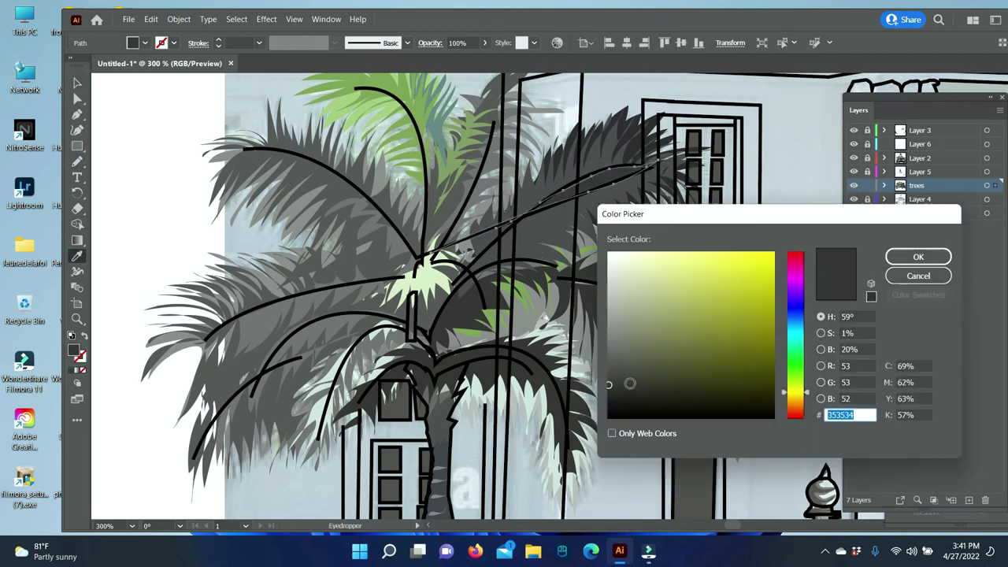
left_click(630, 384)
left_click(918, 256)
left_click(110, 139)
key("n")
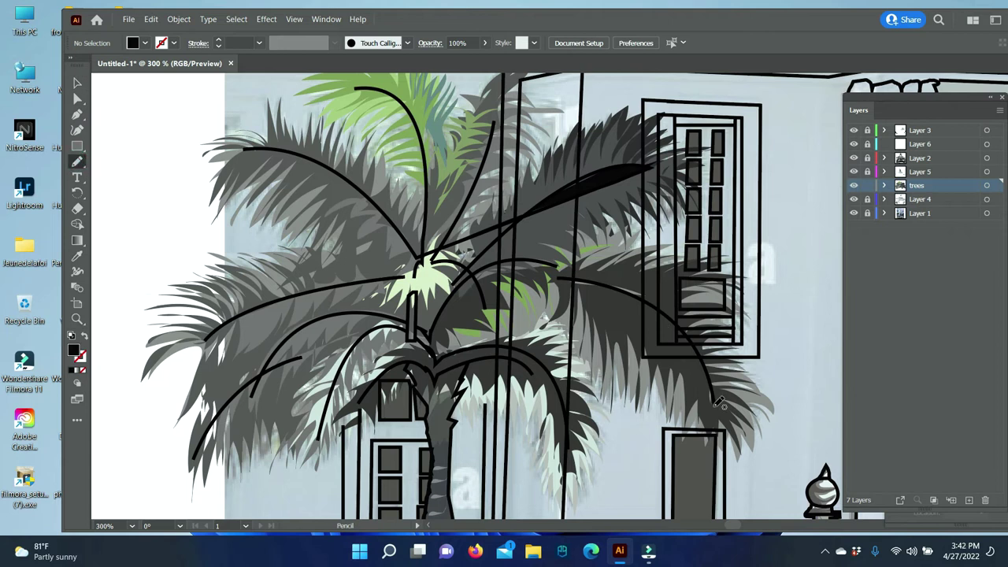
Trace thick dark leaf strokes over the right, upper-right, centre and left palm fronds
left_click_drag(561, 277, 734, 421)
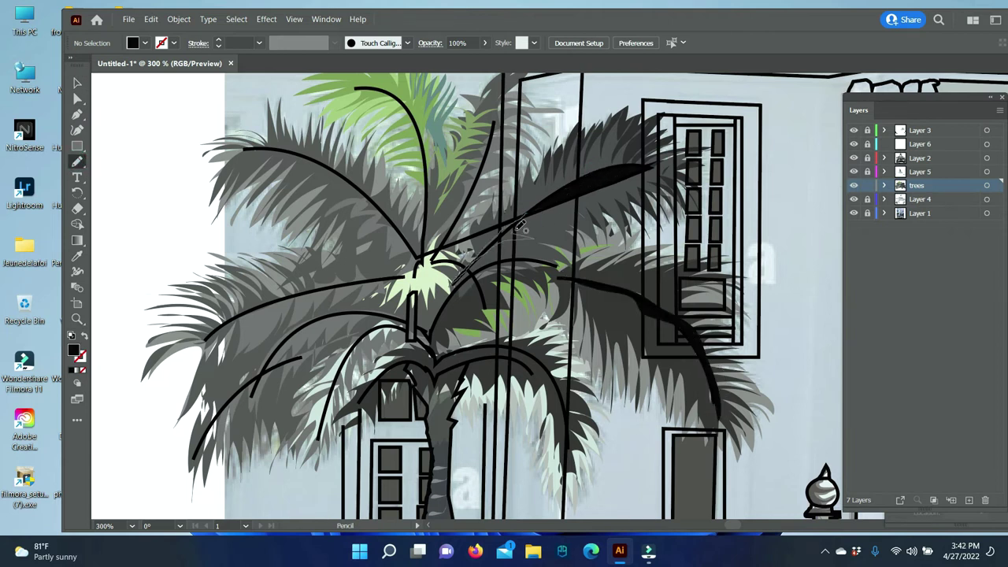
left_click_drag(600, 170, 472, 244)
mouse_move(561, 266)
left_mouse_down()
mouse_move(466, 307)
mouse_move(429, 340)
left_mouse_up()
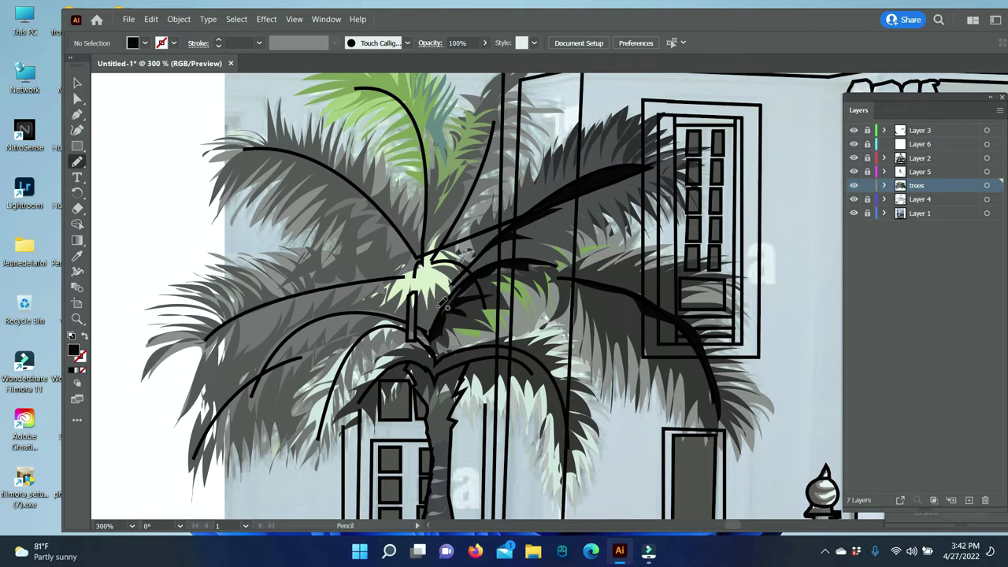
left_click_drag(418, 308, 271, 359)
left_click_drag(414, 283, 410, 334)
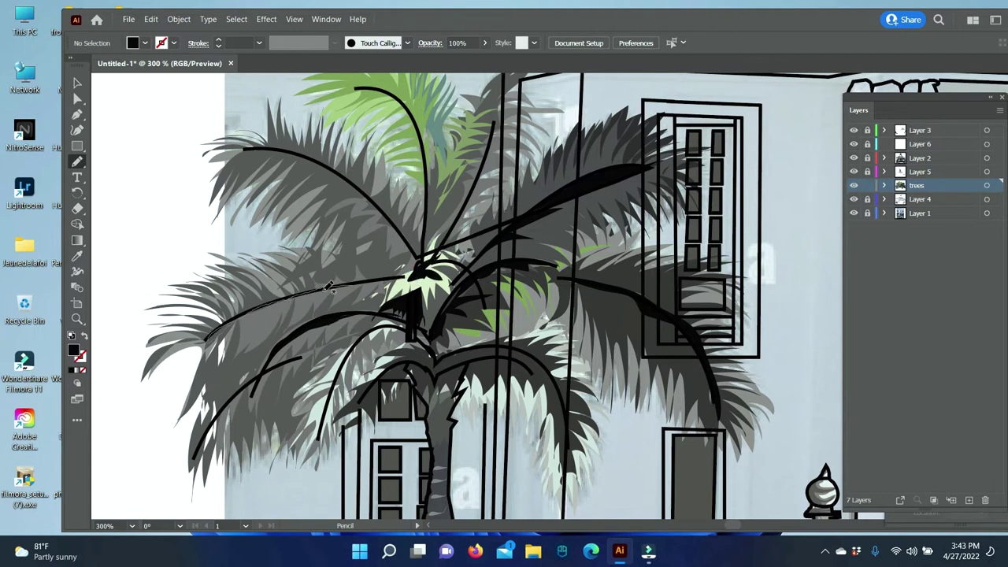
left_click_drag(408, 271, 413, 267)
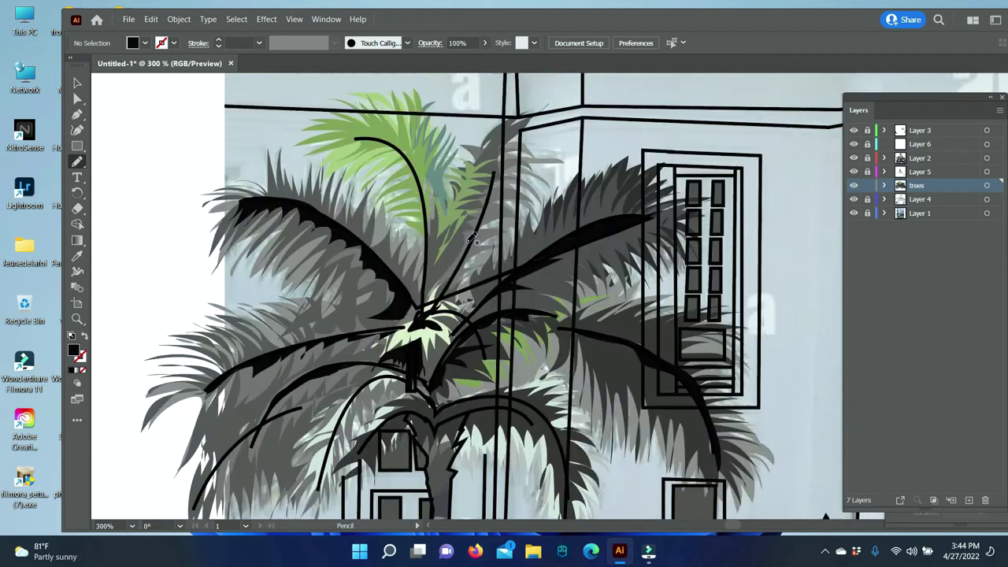
scroll(416, 254, "up", 3)
Switch the fill to dark green and draw a leaf along the upper frond
double_click(74, 351)
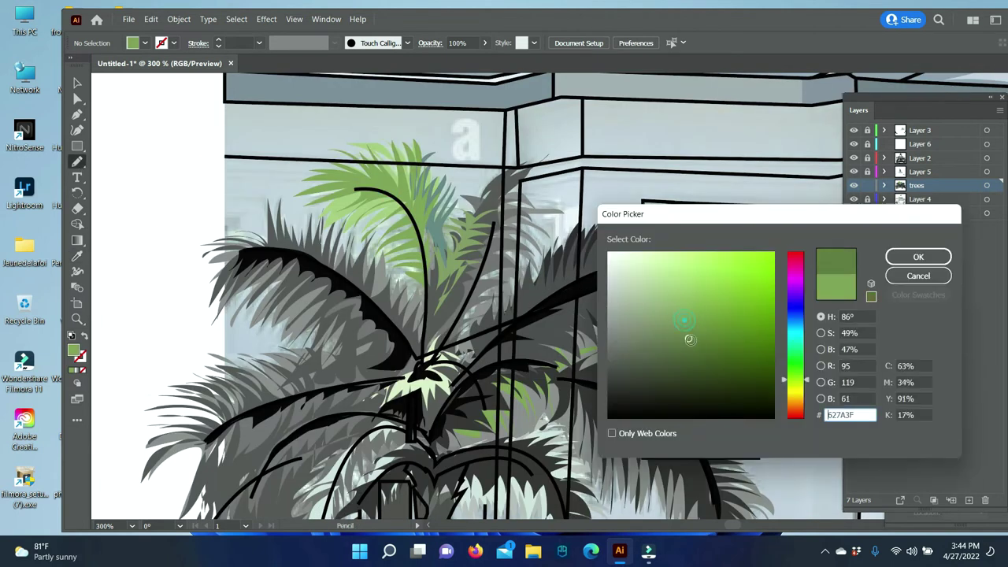
key("Return")
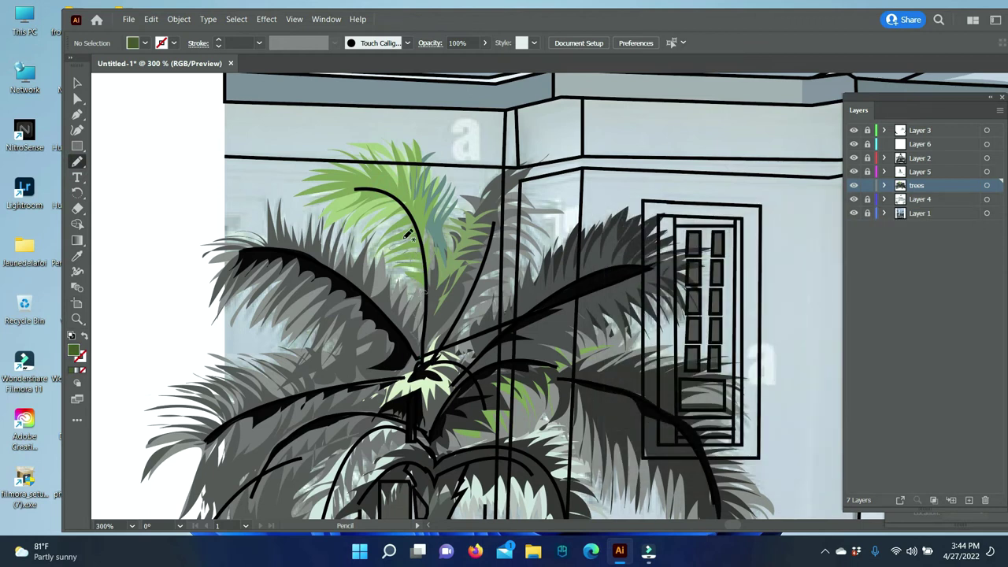
left_click_drag(430, 308, 422, 214)
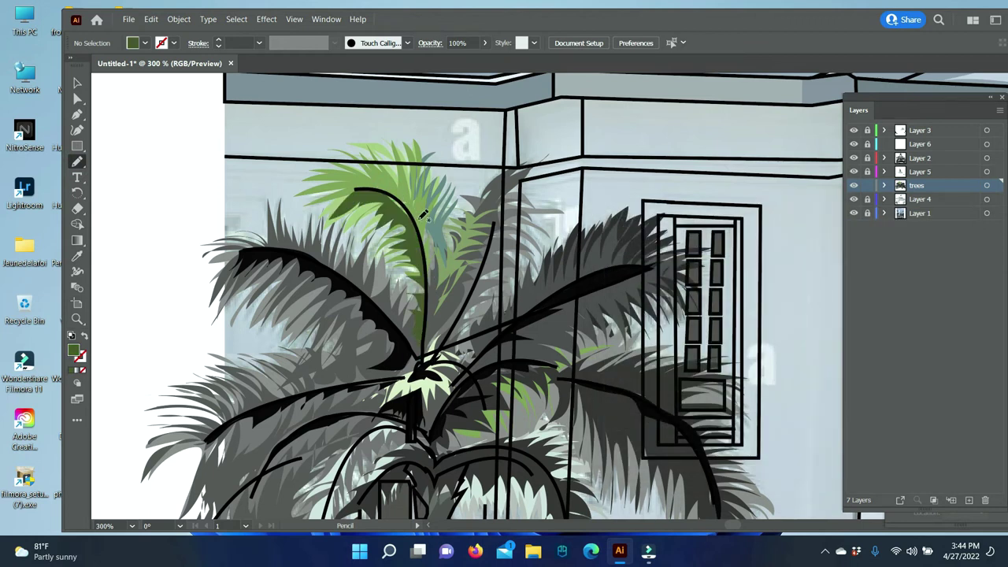
Set the fill back to black and draw a leaf reaching down to the trunk
left_click(77, 161)
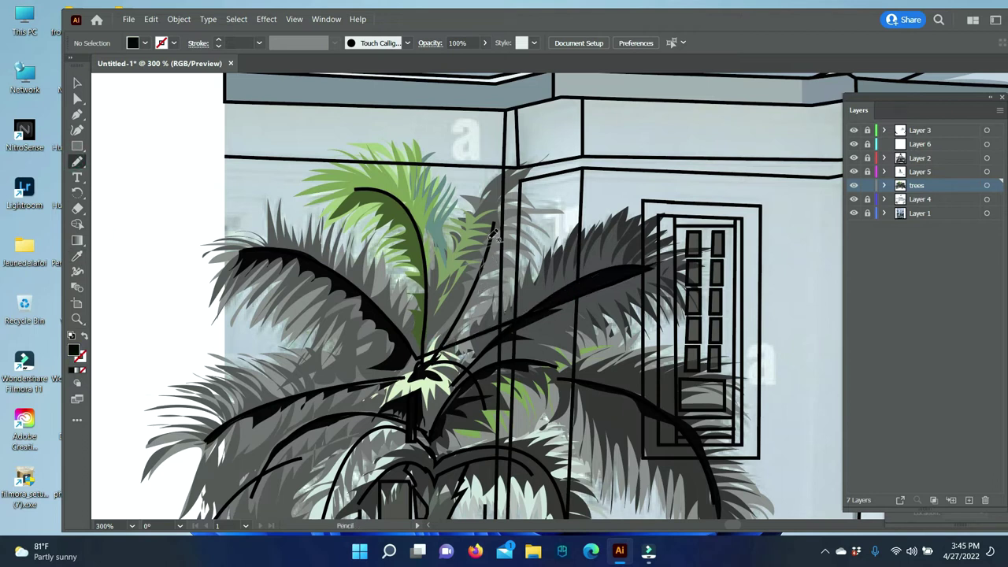
left_click_drag(454, 331, 432, 360)
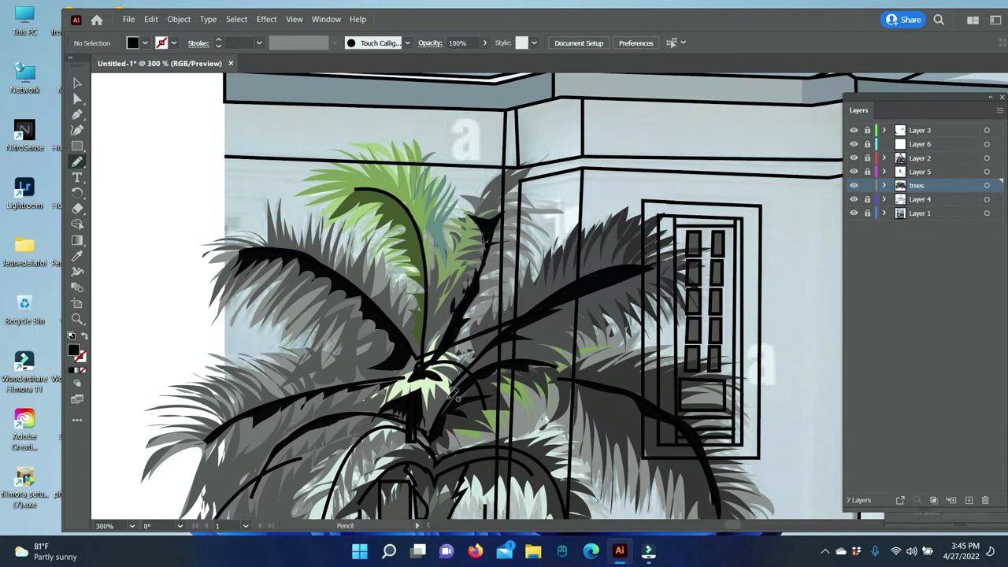
scroll(635, 399, "down", 5)
key("n")
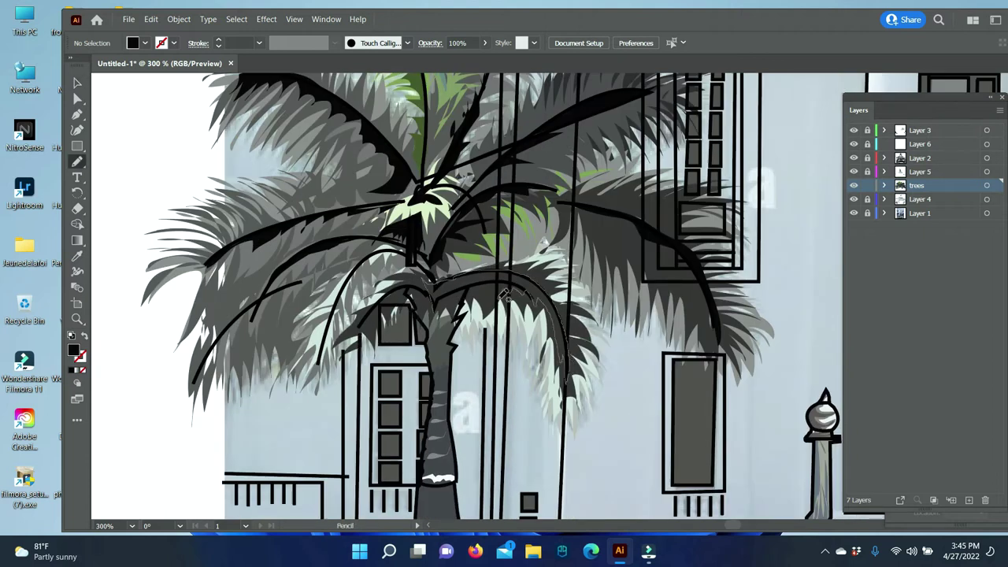
Draw five black filled leaves along the lower right and left palm fronds
left_click_drag(411, 284, 409, 285)
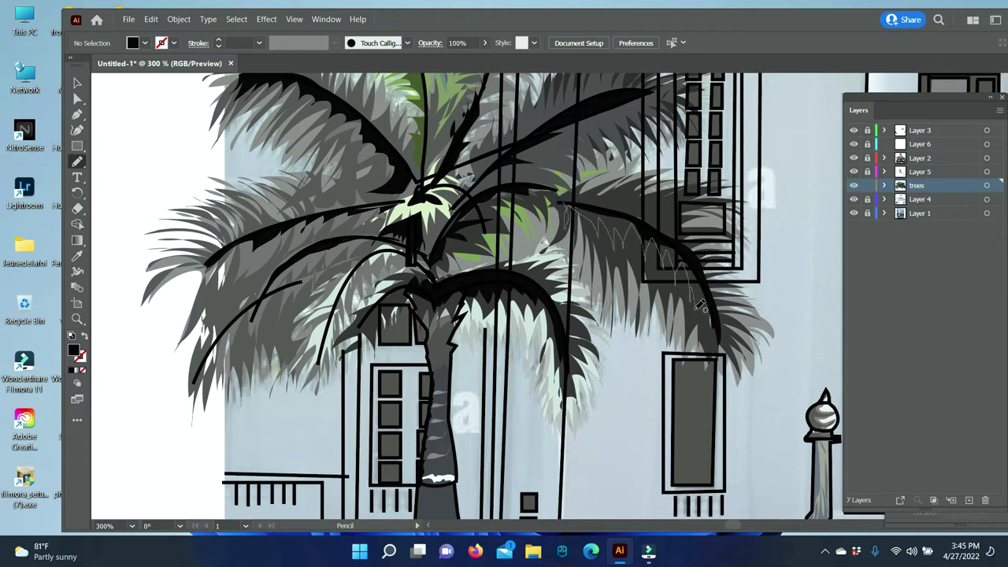
left_click_drag(593, 205, 561, 203)
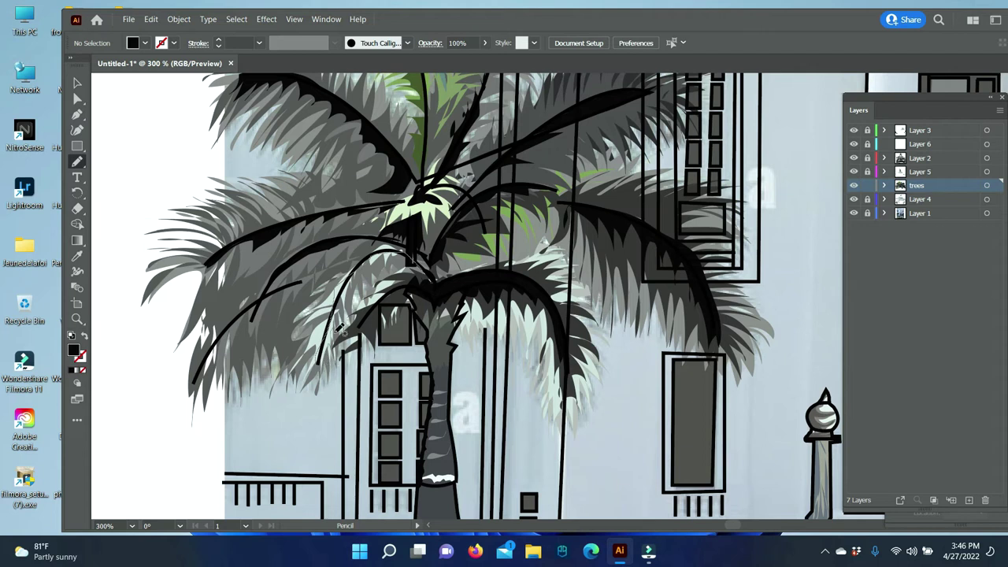
left_click_drag(419, 256, 398, 250)
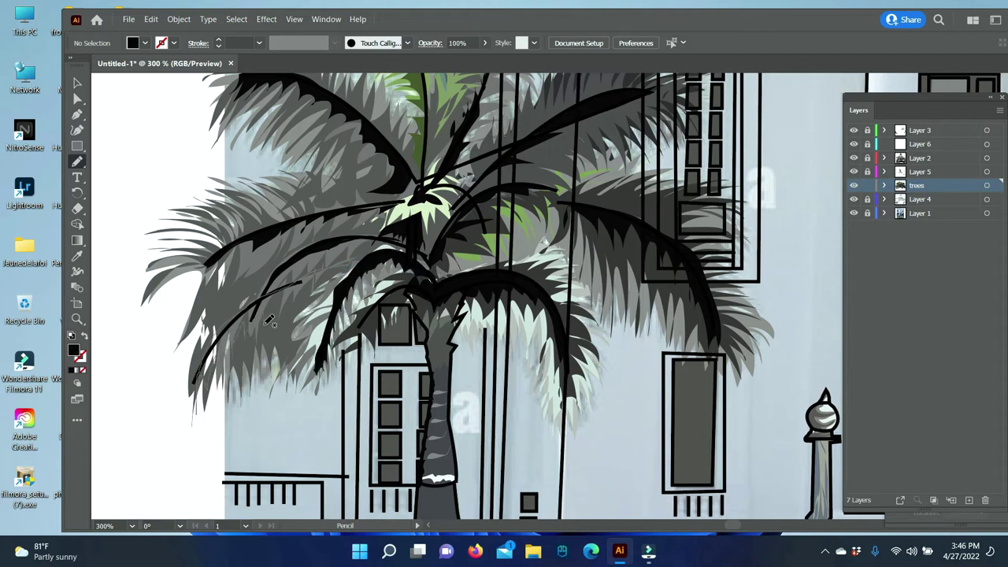
left_click_drag(355, 256, 283, 272)
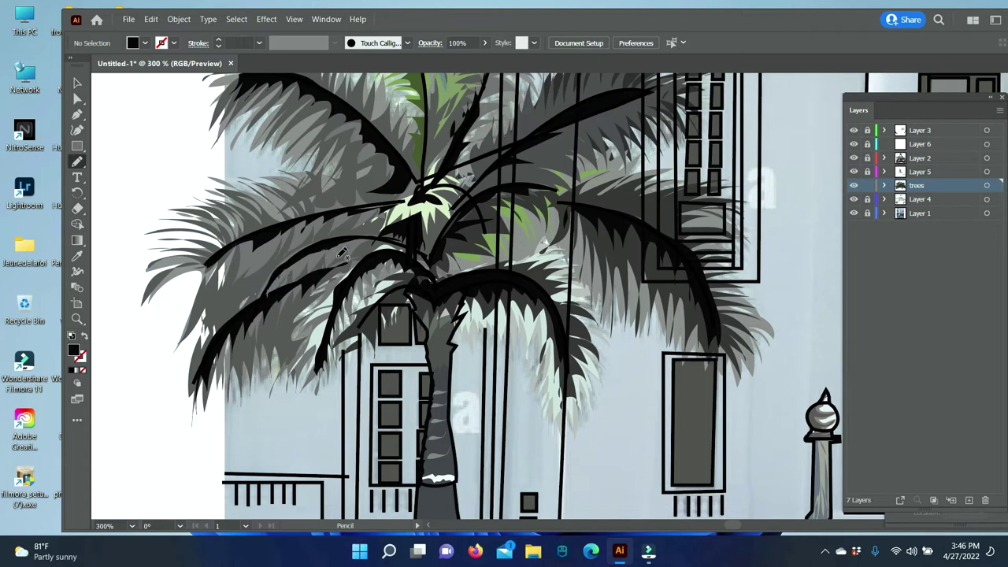
left_click_drag(408, 244, 253, 252)
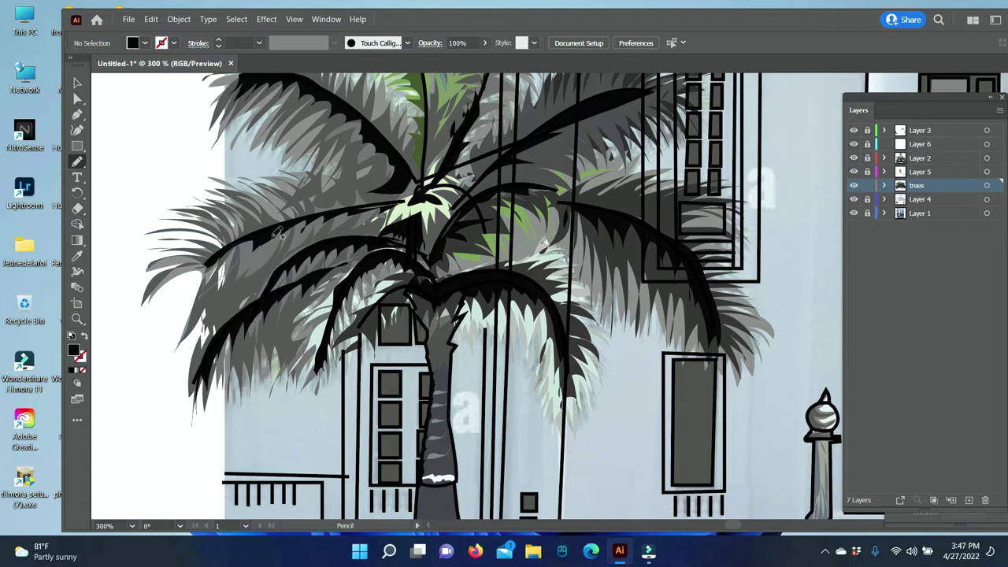
scroll(504, 307, "down", 1)
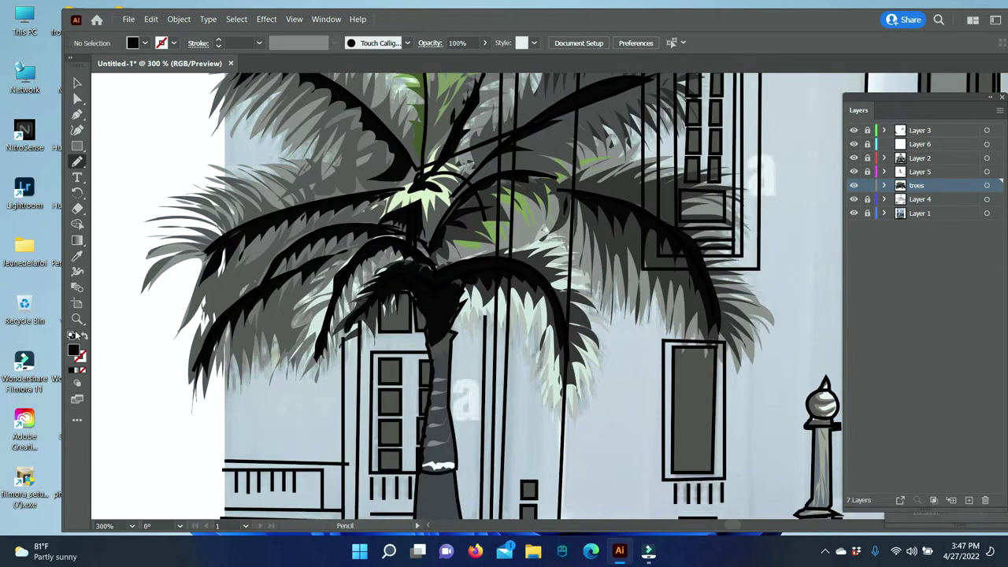
key("z")
scroll(653, 269, "down", 4)
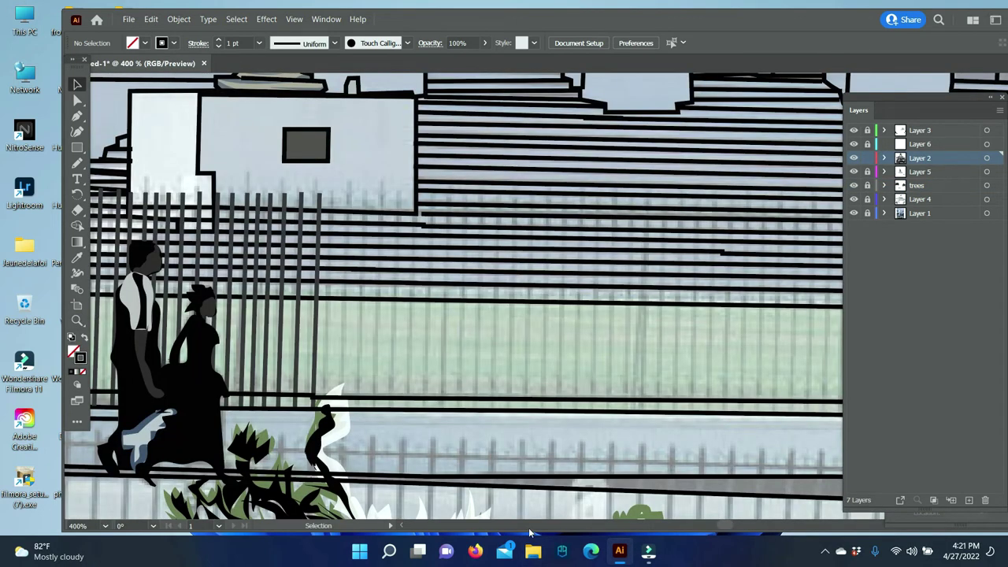
Select the group of fence bars and copy it to a new position
left_click(229, 324)
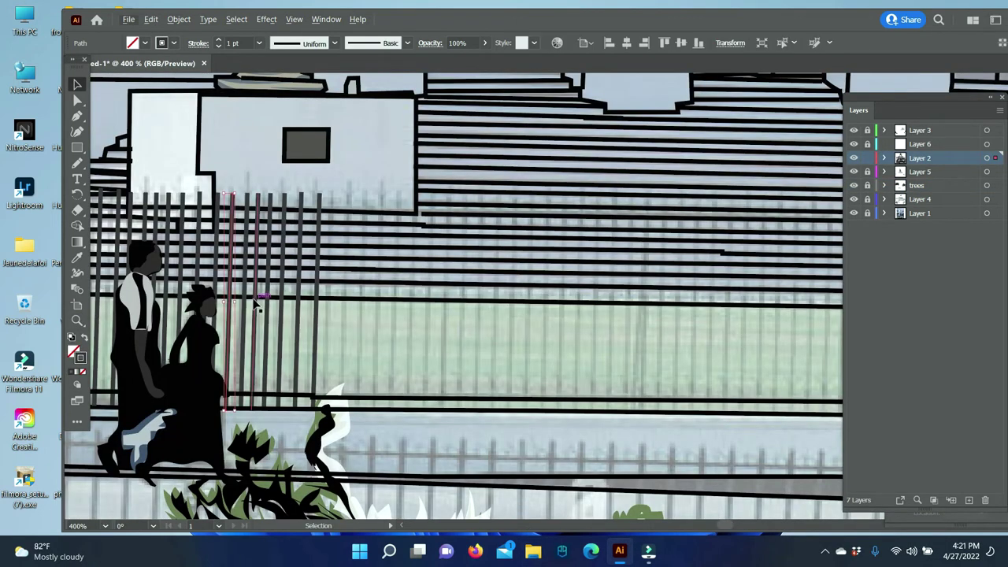
left_click_drag(244, 291, 319, 298)
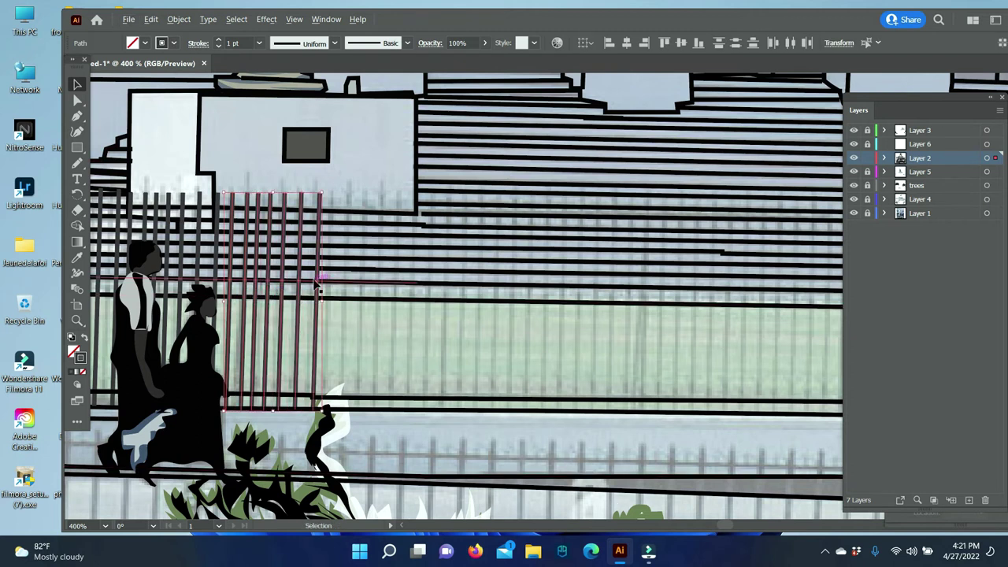
left_click_drag(319, 278, 372, 274)
scroll(358, 249, "right", 2)
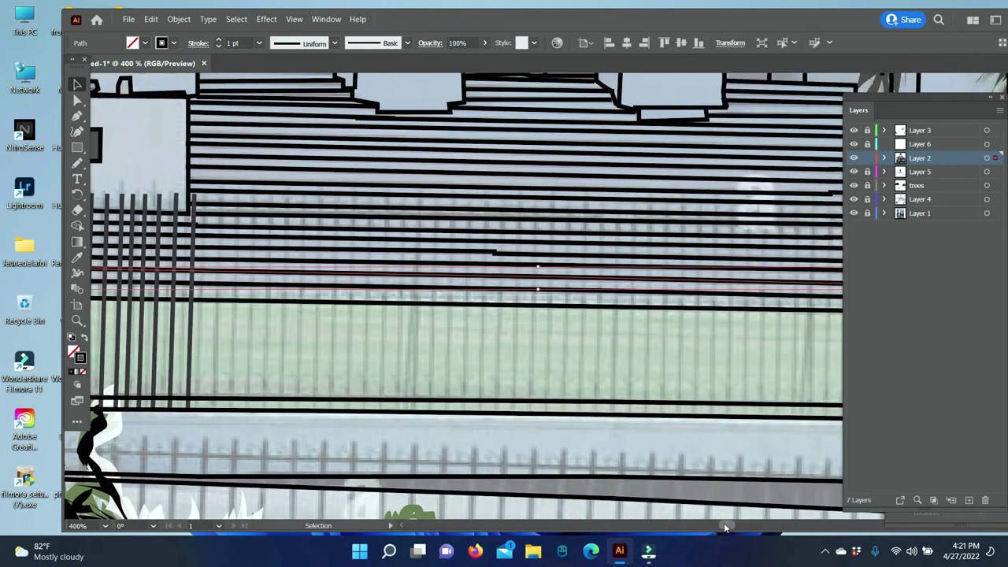
Select five vertical fence bars and Alt-drag a copy to the right
left_click(363, 325)
left_click(342, 317, "shift")
left_click(319, 321, "shift")
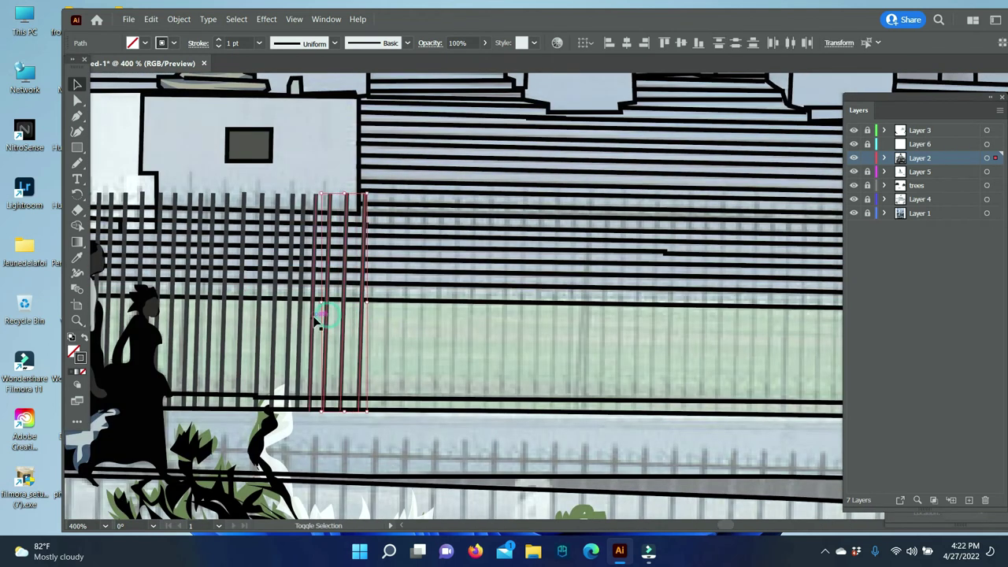
left_click(274, 315, "shift")
left_click(256, 315, "shift")
mouse_move(363, 328)
left_mouse_down()
mouse_move(495, 327)
mouse_move(484, 330)
left_mouse_up()
left_click_drag(720, 528, 726, 531)
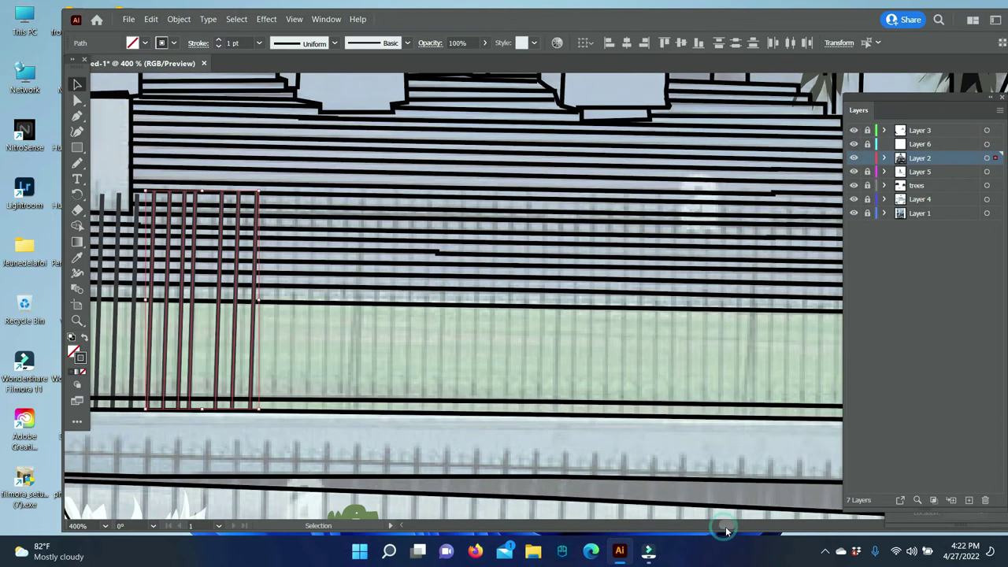
left_click(274, 401)
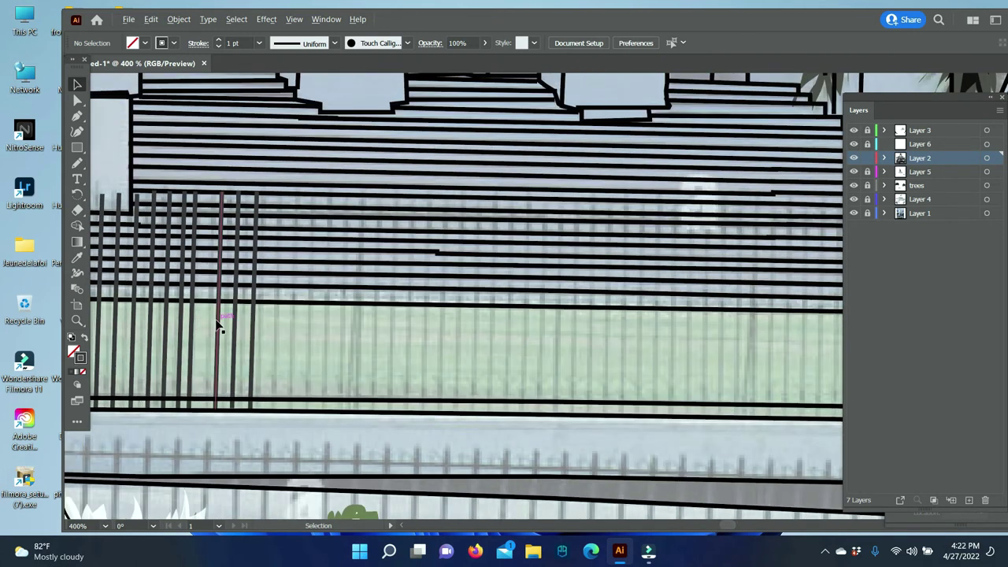
Duplicate the left fence bars into the gap on the right and further right
left_click_drag(222, 315, 135, 338)
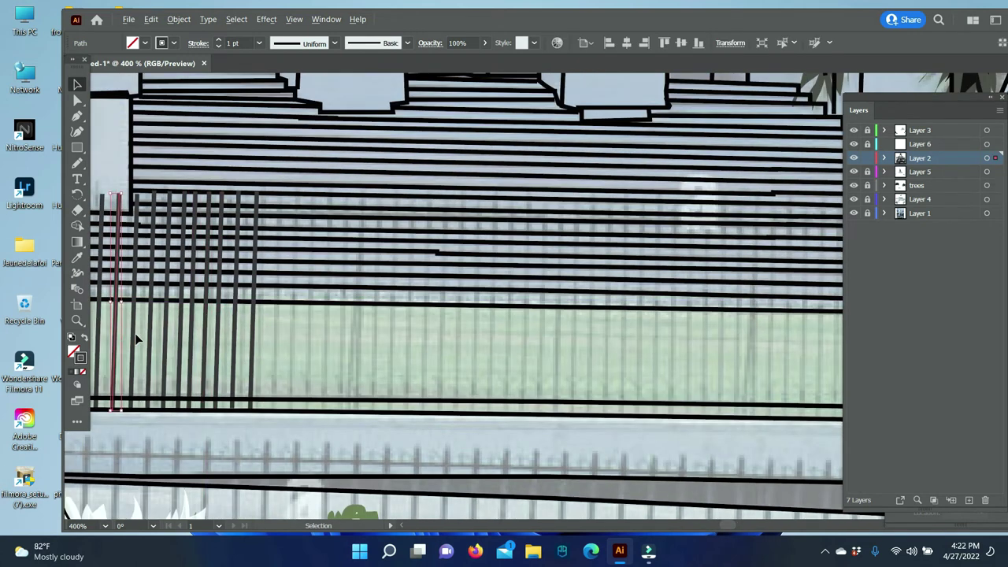
left_click(135, 338, "shift")
left_click(168, 341, "shift")
left_click(204, 343, "shift")
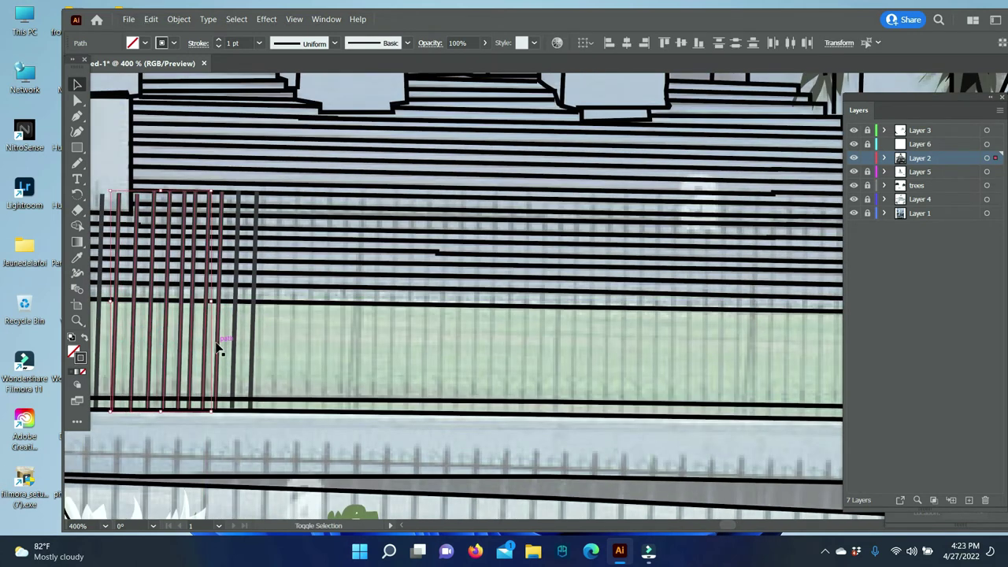
left_click(220, 349, "shift")
left_click(254, 339, "shift")
mouse_move(254, 331)
left_mouse_down()
mouse_move(407, 301)
mouse_move(556, 302)
left_mouse_up()
left_click(725, 524)
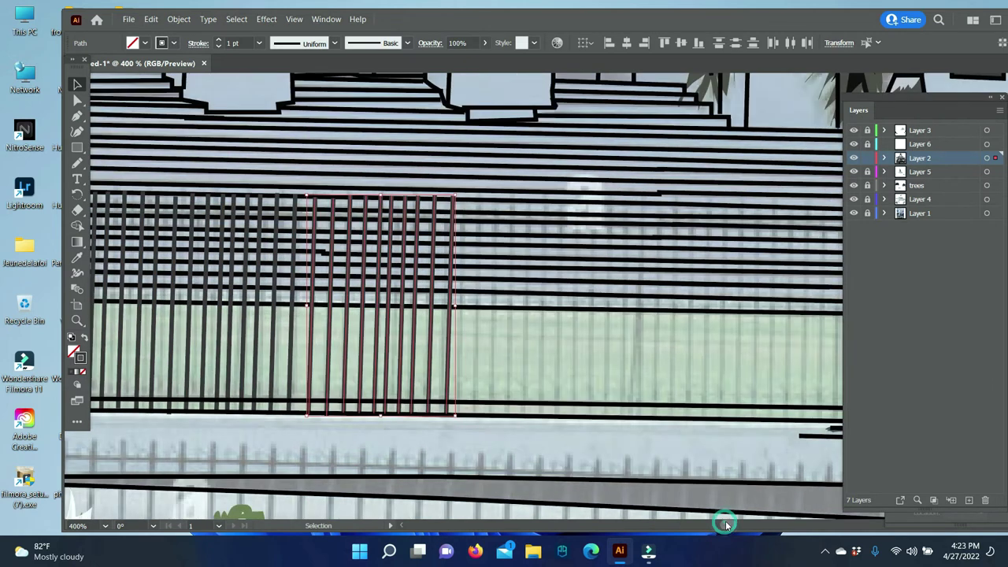
left_click_drag(281, 291, 597, 282, "alt")
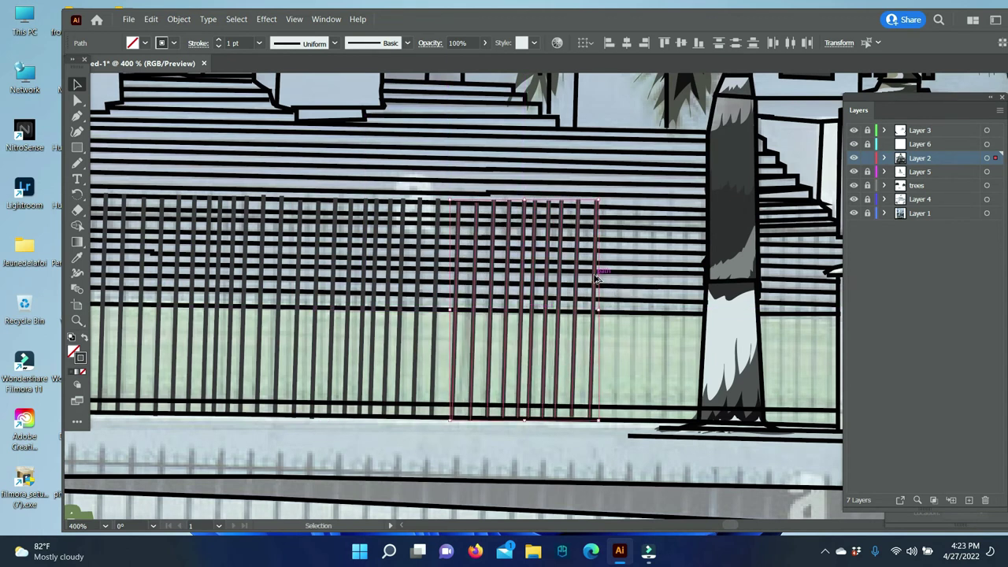
Copy four more fence bars further to the right
left_click(561, 363)
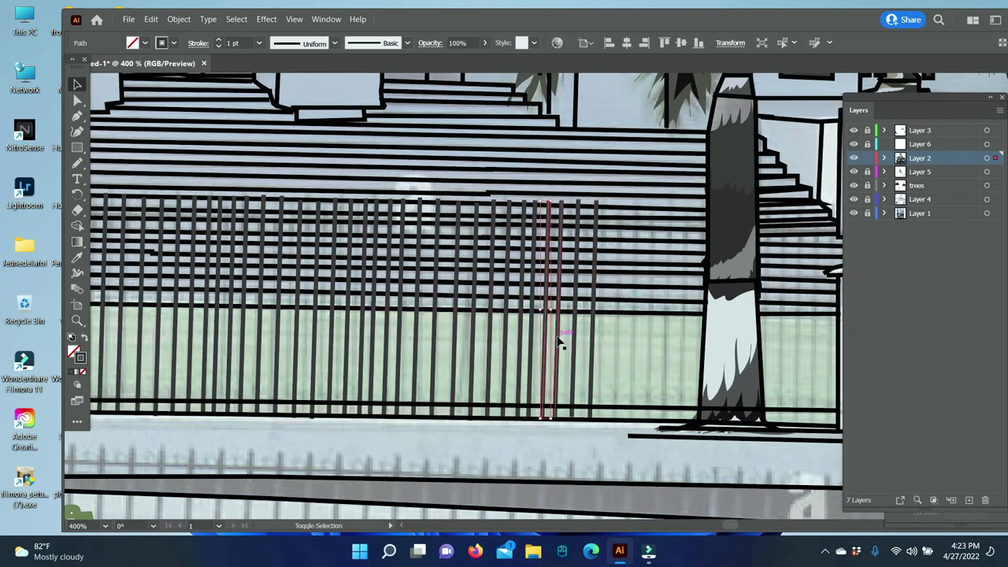
left_click(579, 343, "shift")
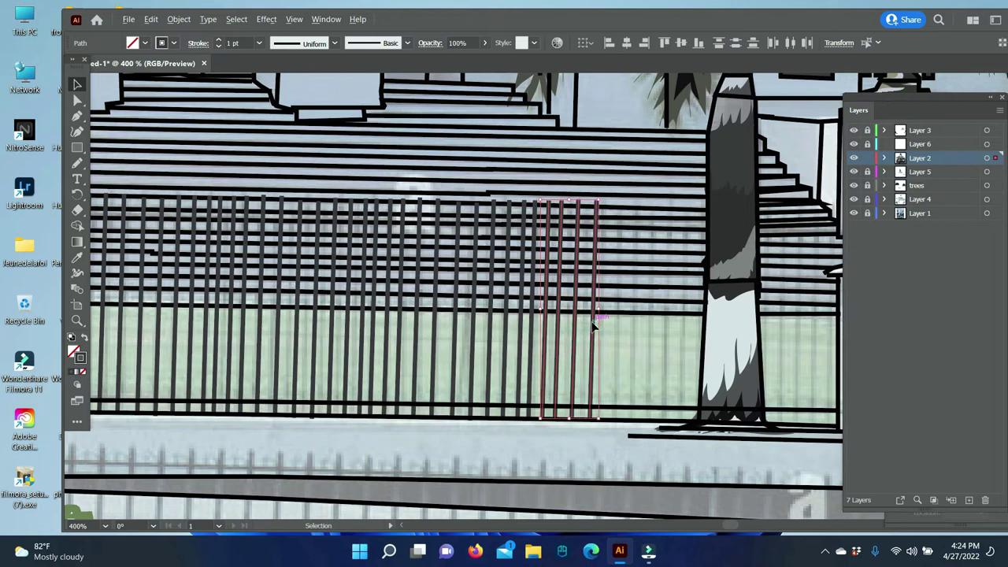
mouse_move(594, 323)
left_mouse_down("alt")
mouse_move(659, 325)
mouse_move(680, 299)
left_mouse_up("alt")
left_click(659, 327)
scroll(607, 434, "left", 3)
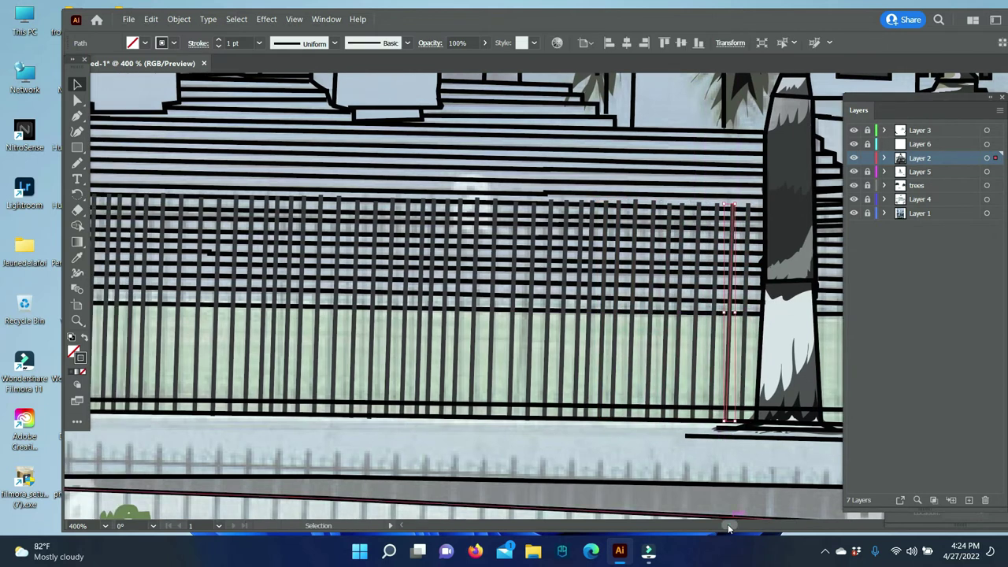
left_click_drag(729, 529, 715, 541)
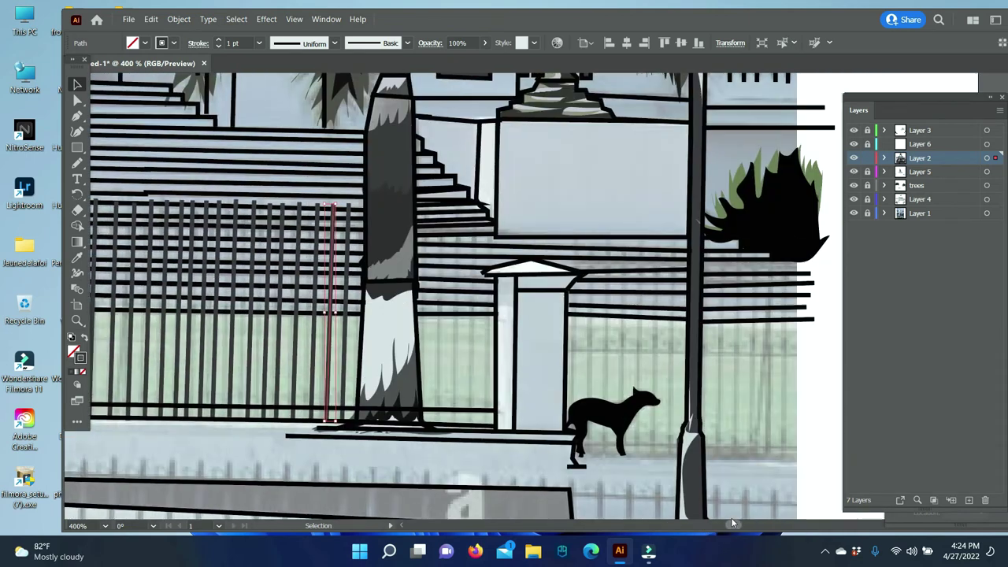
left_click_drag(715, 540, 731, 517)
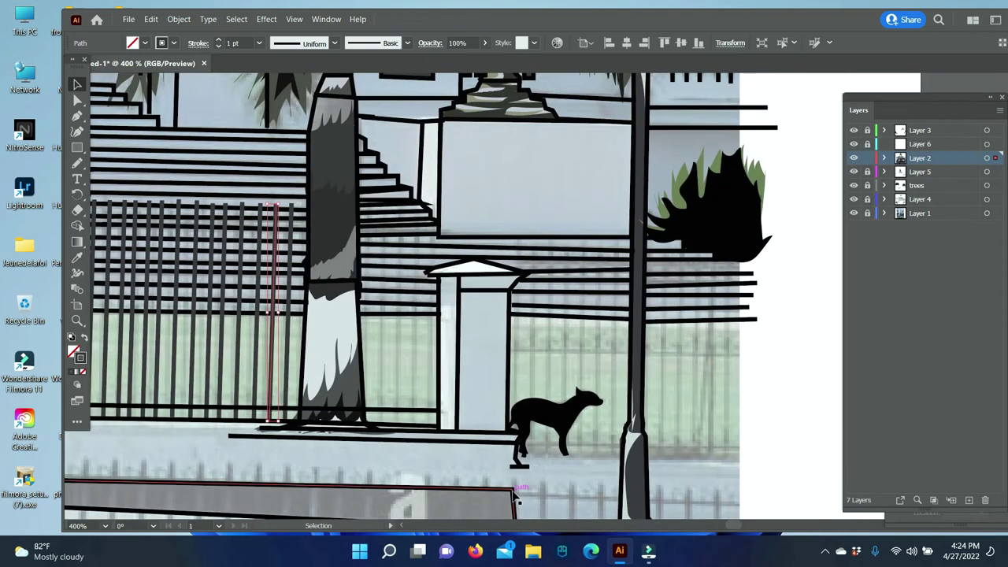
Copy fence bars beside the gate post, send them to back, shorten them and position them
left_click(206, 355)
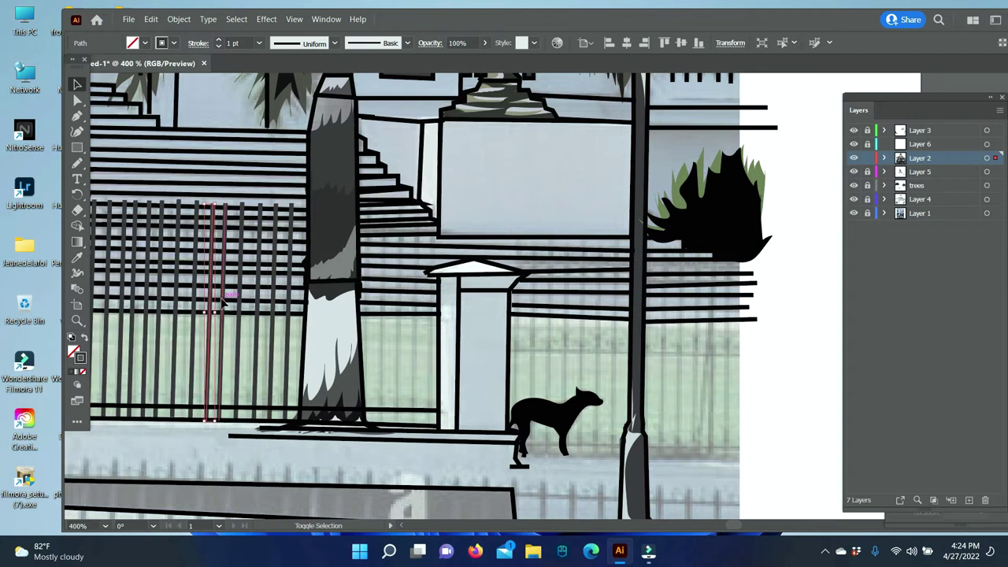
left_click(240, 362, "shift")
left_click(256, 363, "shift")
left_click(288, 370, "shift")
left_click_drag(275, 314, 449, 319)
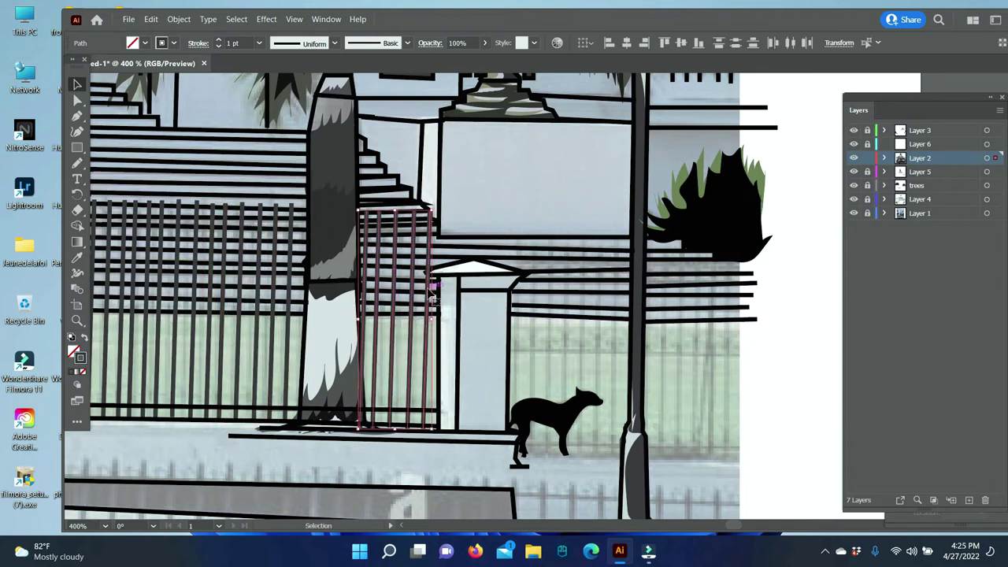
right_click(431, 293)
left_click(614, 263)
left_click_drag(390, 211, 392, 246)
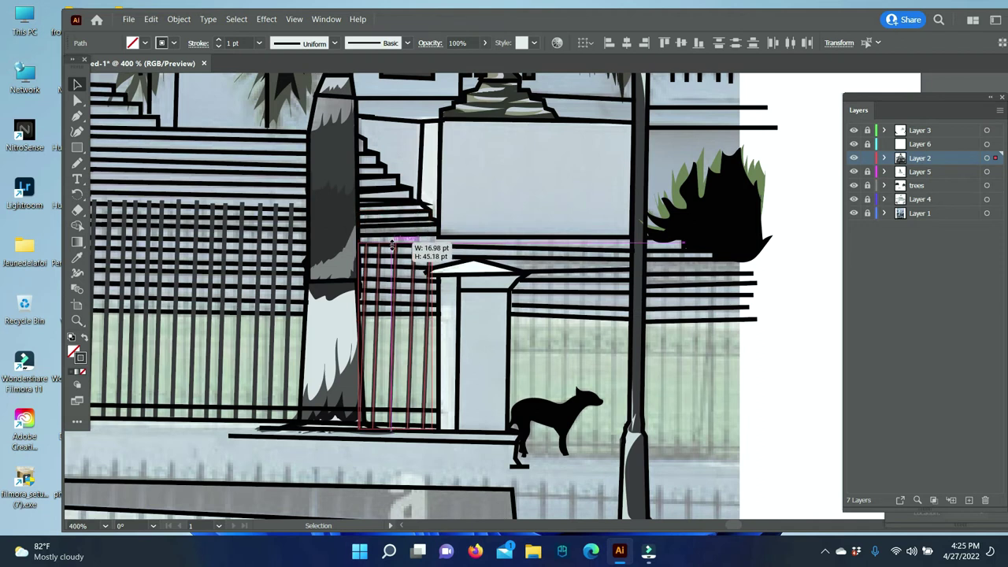
scroll(732, 530, "right", 3)
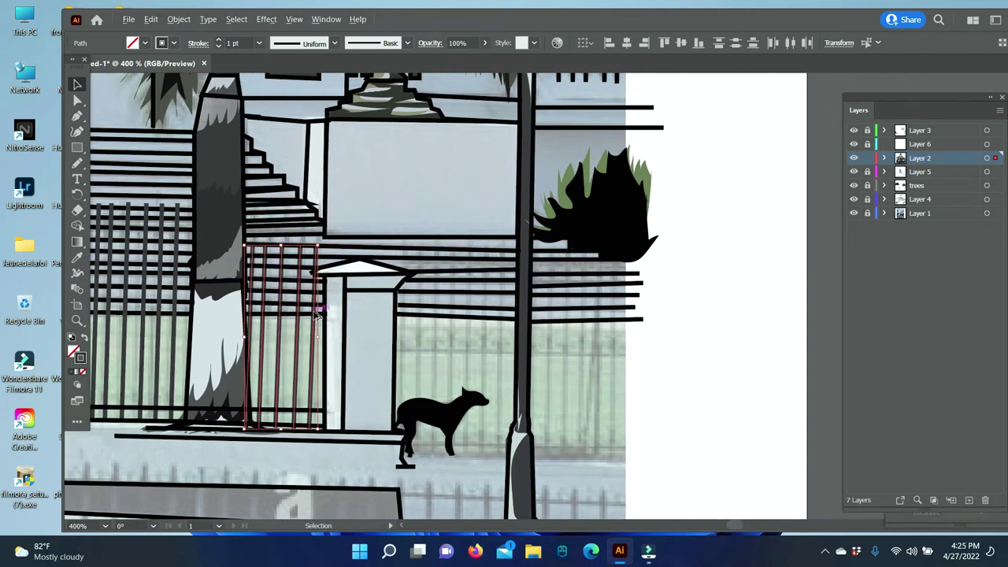
left_click_drag(317, 311, 481, 327)
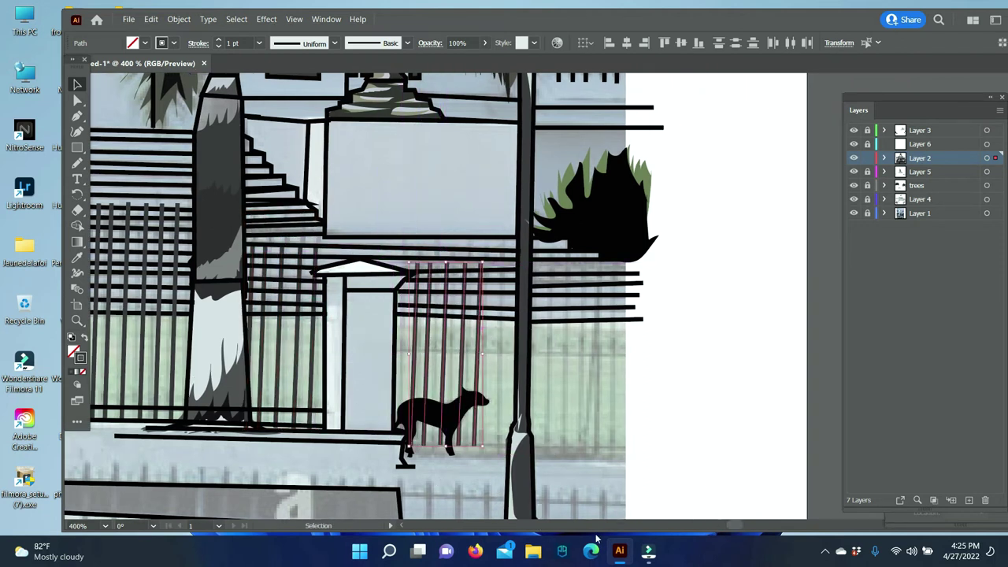
Draw horizontal fence rails with the Pen tool, including a lower rail beside the dog
key("ctrl+shift+a")
key("p")
left_click(642, 446)
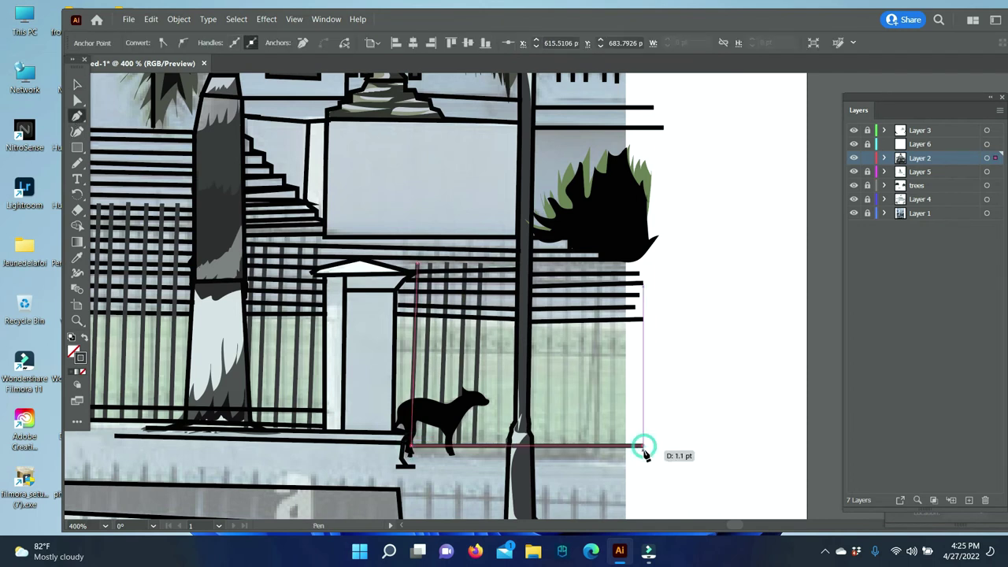
key("v")
left_click(745, 392)
left_click(77, 132)
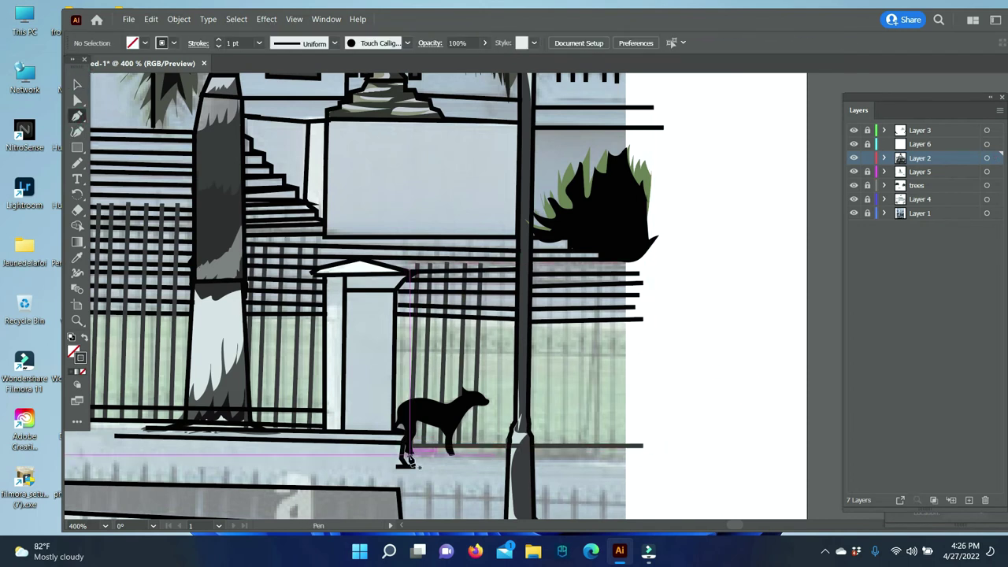
left_click_drag(400, 455, 650, 461)
left_click(668, 434)
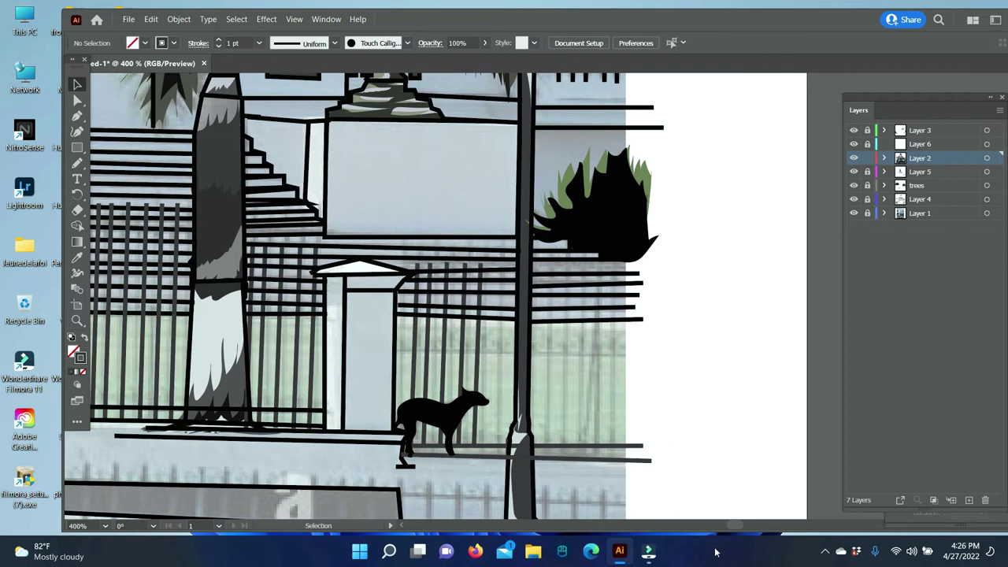
left_click_drag(409, 265, 693, 450)
Try moving a fence bar past the right end, then undo the stray bars
left_click(481, 343)
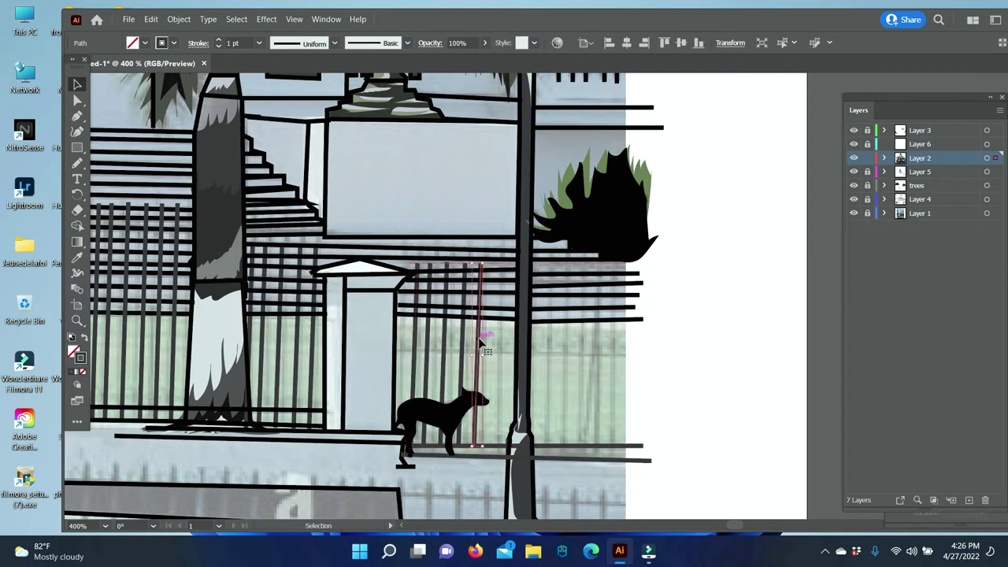
left_click_drag(466, 347, 665, 345)
left_click(680, 334)
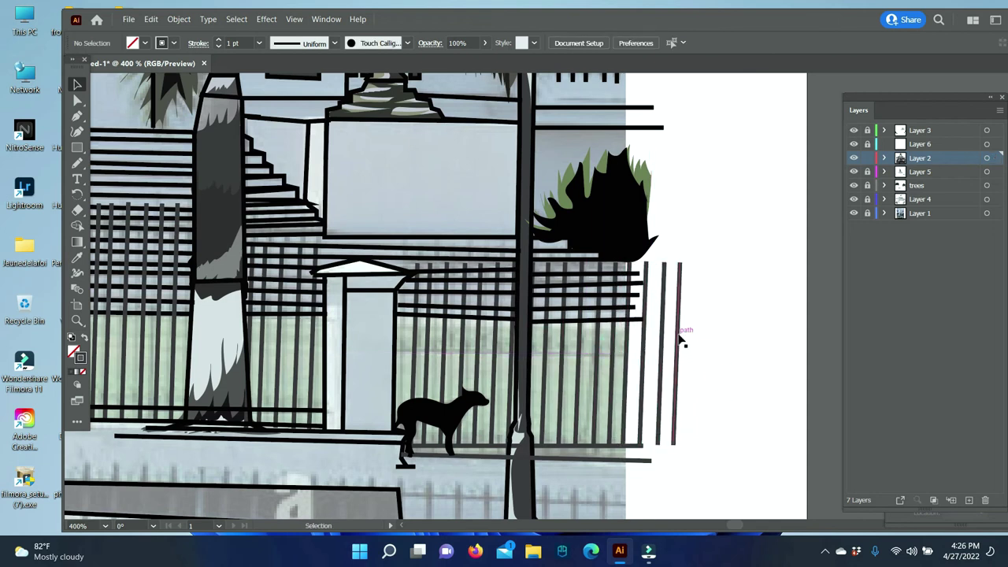
key("ctrl+z")
key("ctrl+z")
left_click(709, 373)
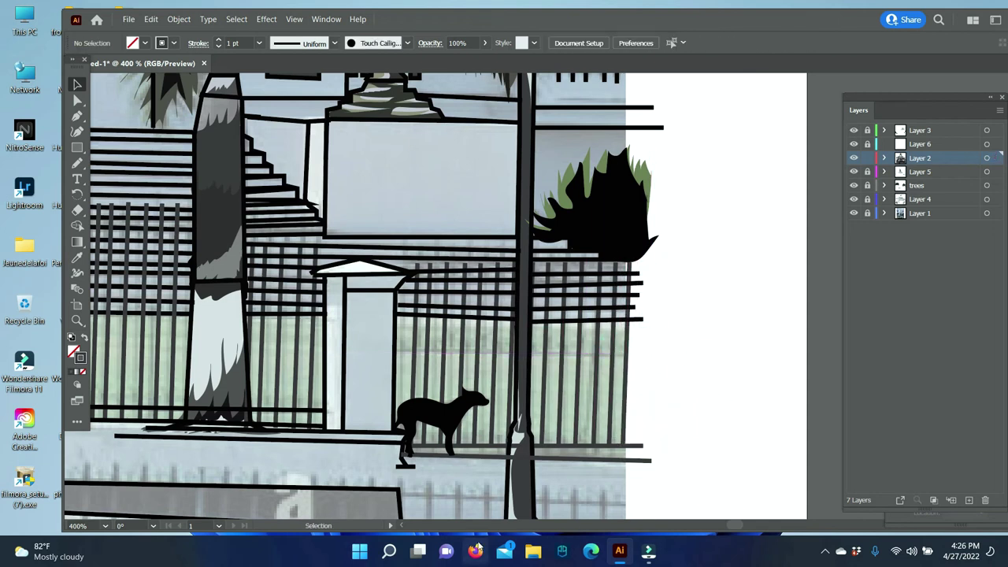
Draw a horizontal rail across the new fence bars toward the tree trunk and dog
left_click(77, 132)
left_click_drag(400, 349, 675, 349)
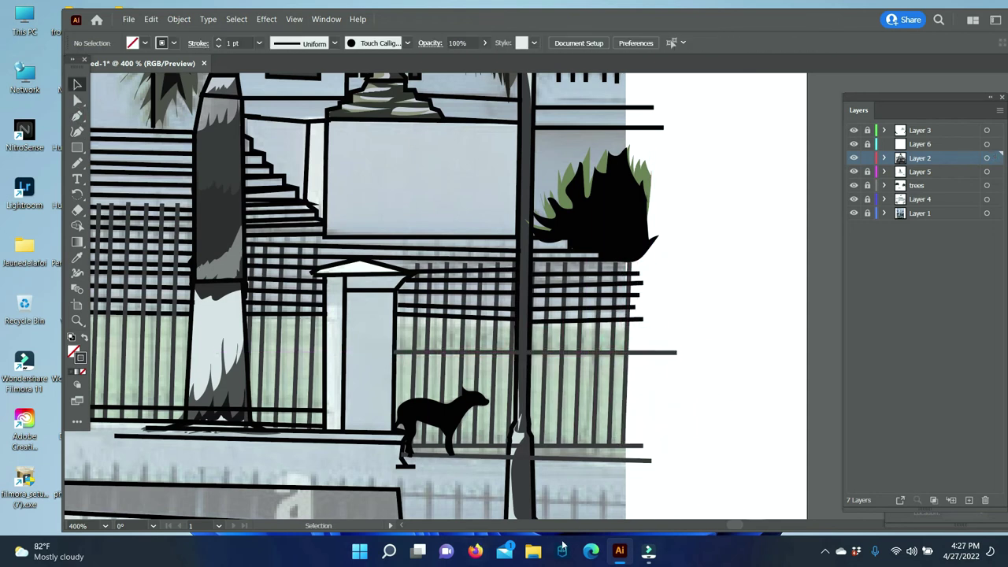
scroll(404, 529, "left", 3)
scroll(404, 529, "left", 5)
left_click_drag(726, 526, 709, 526)
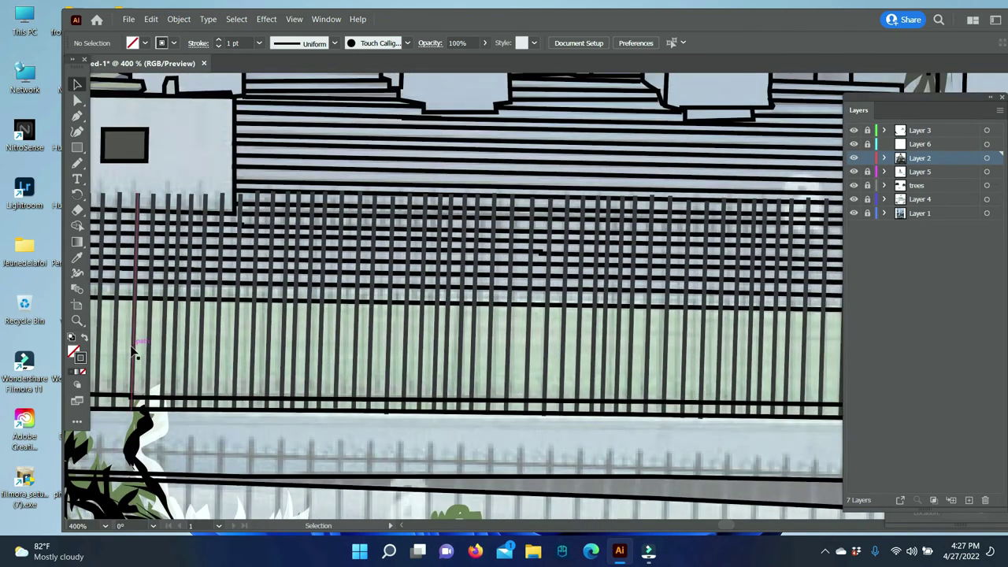
left_click(77, 320)
Hide the Layer 1 reference photo and set the fill to grey #727277
key("ctrl+1")
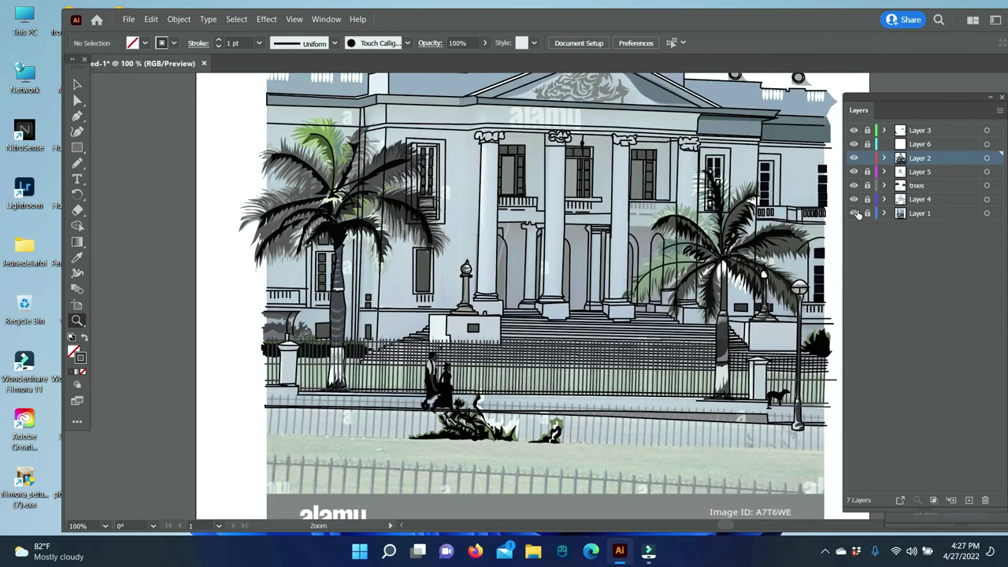
left_click(853, 213)
left_click(649, 332, "alt")
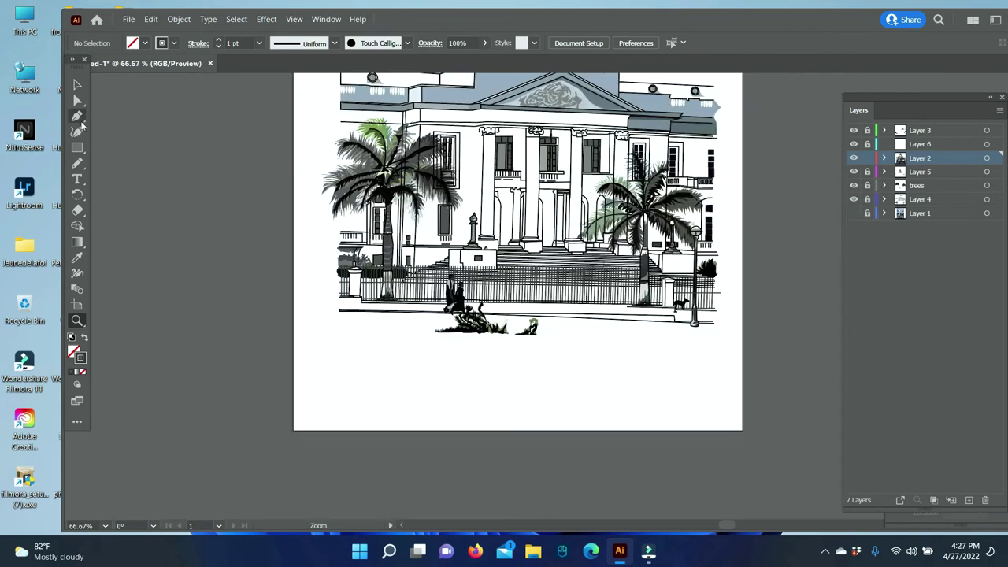
left_click(81, 374)
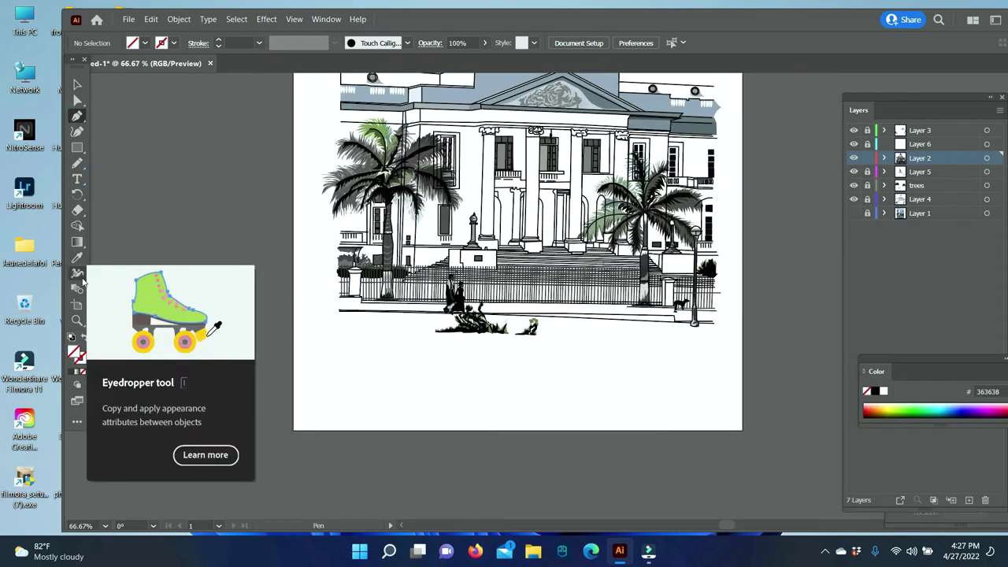
double_click(74, 352)
left_click(918, 257)
Undo a misdrawn ground shape and make Layer 4 the target layer
left_click(338, 313)
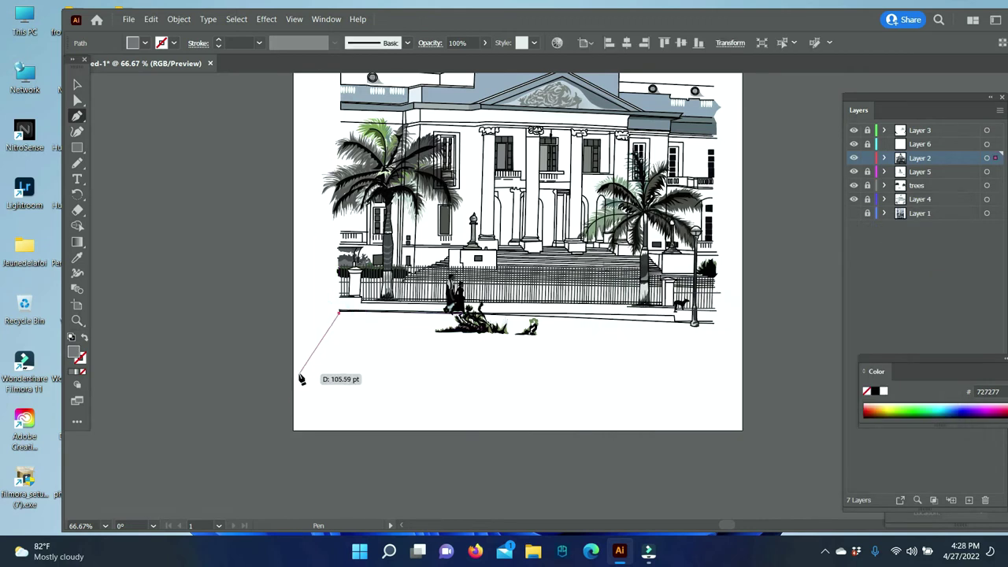
left_click(298, 376)
left_click_drag(770, 364, 840, 282)
left_click(150, 19)
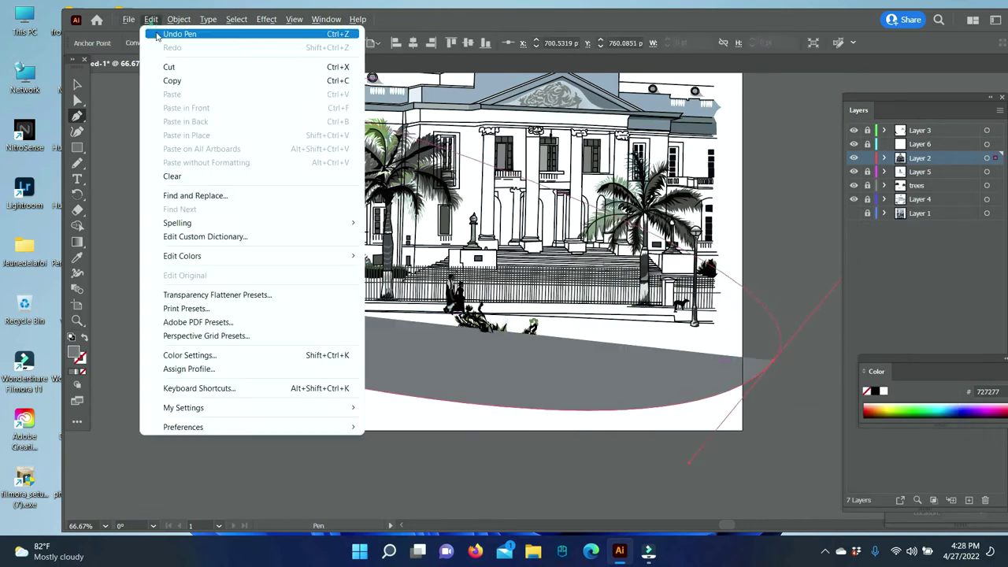
left_click(228, 32)
left_click(897, 201)
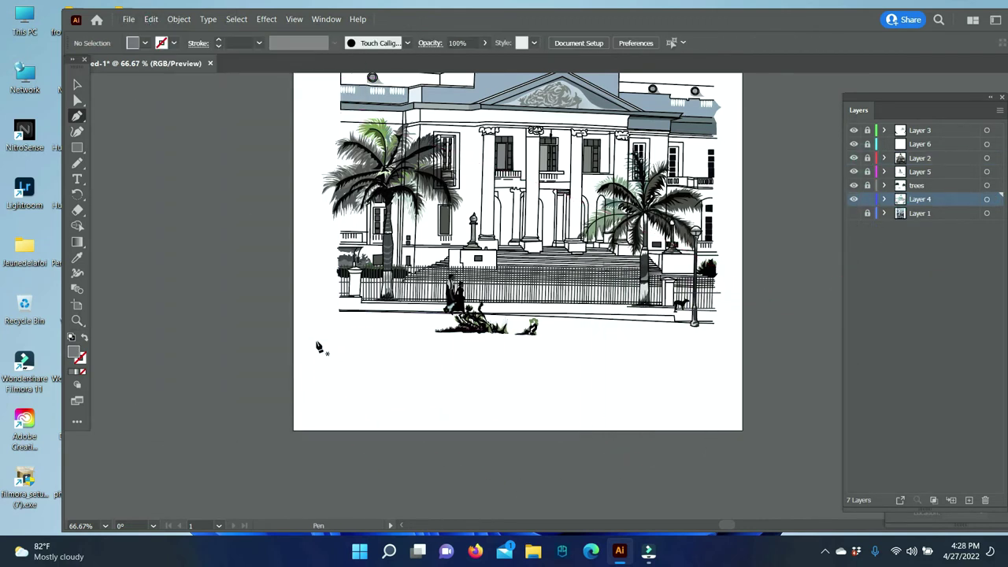
Draw a closed grey ground shape with a curved bottom edge below the fence on Layer 4
left_click(339, 313)
left_click(293, 385)
left_click_drag(741, 390, 840, 359)
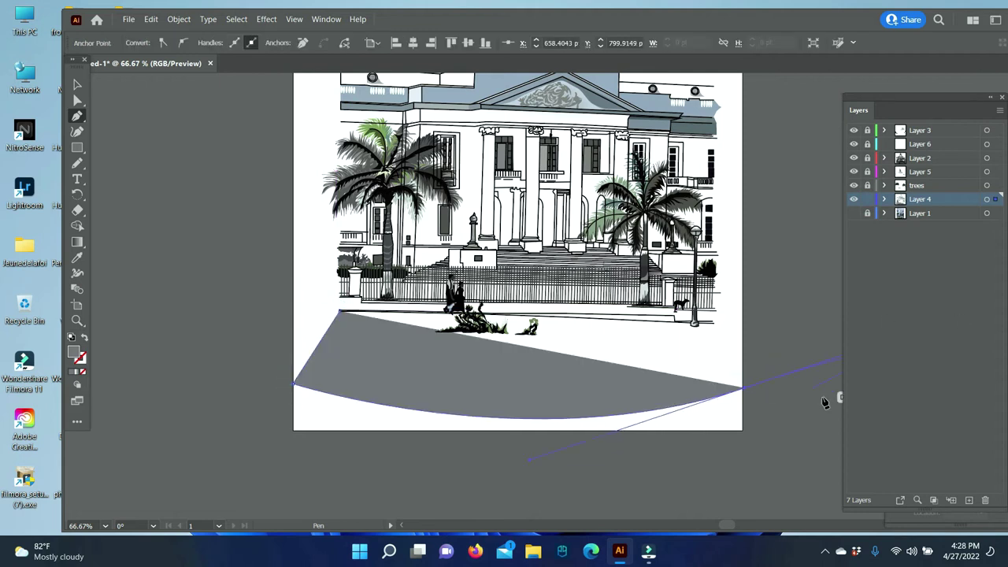
left_click(741, 390)
left_click(783, 324)
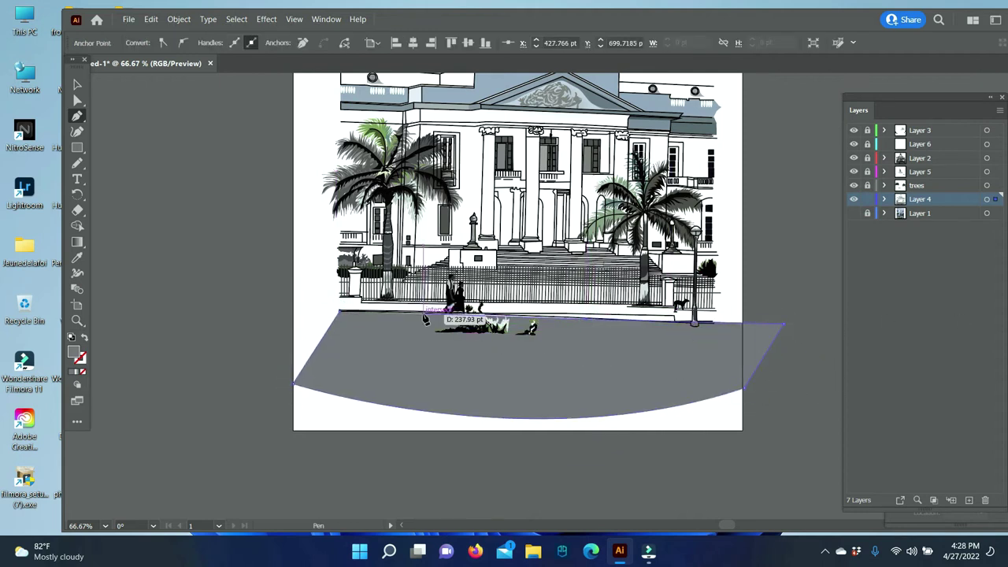
left_click(338, 312)
key("ctrl+shift+a")
Zoom in on the sidewalk and draw a rough three-point shape along its edge
key("z")
left_click(583, 329)
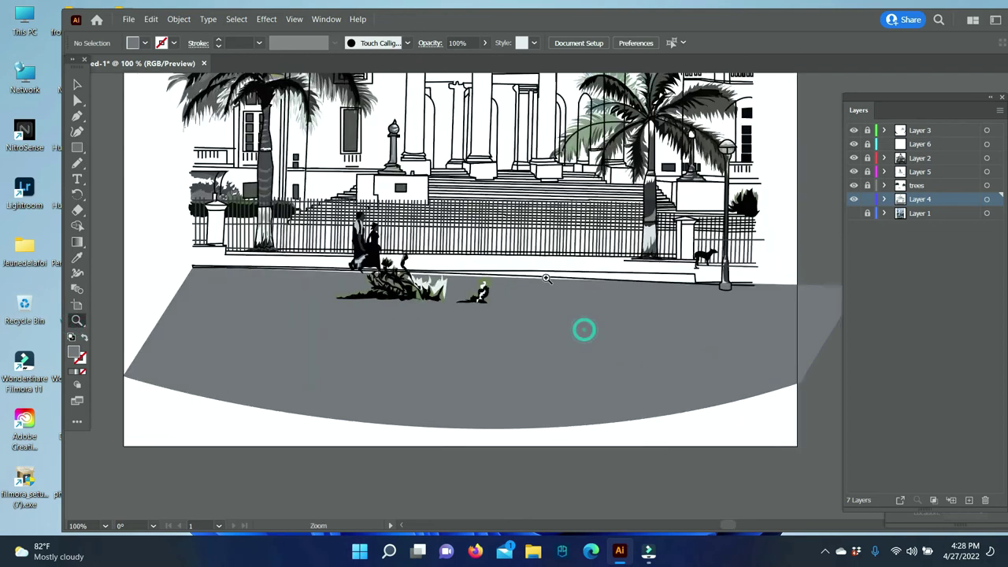
scroll(725, 532, "left", 2)
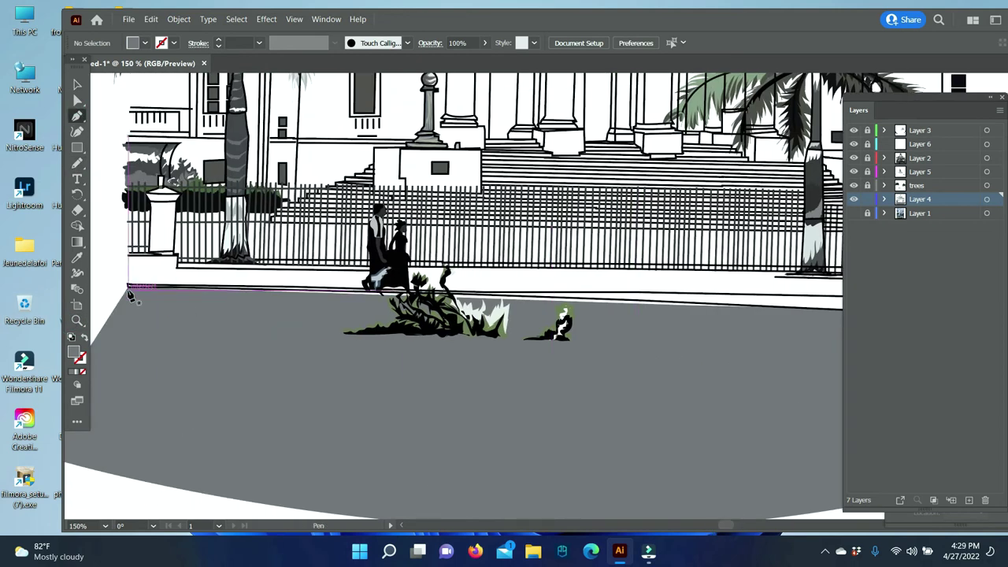
left_click(127, 285)
scroll(731, 522, "right", 5)
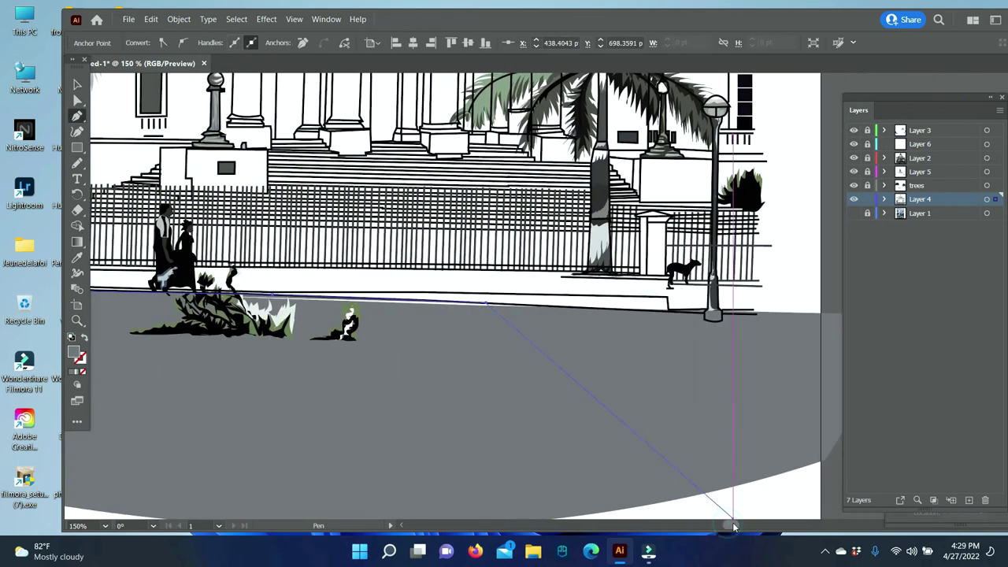
left_click(771, 331)
scroll(517, 333, "left", 14)
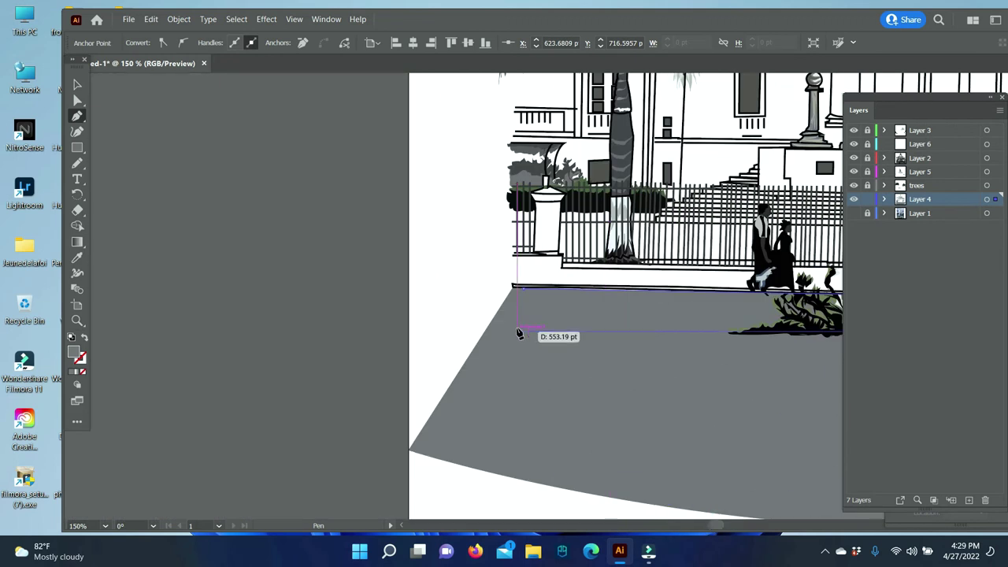
left_click(526, 294)
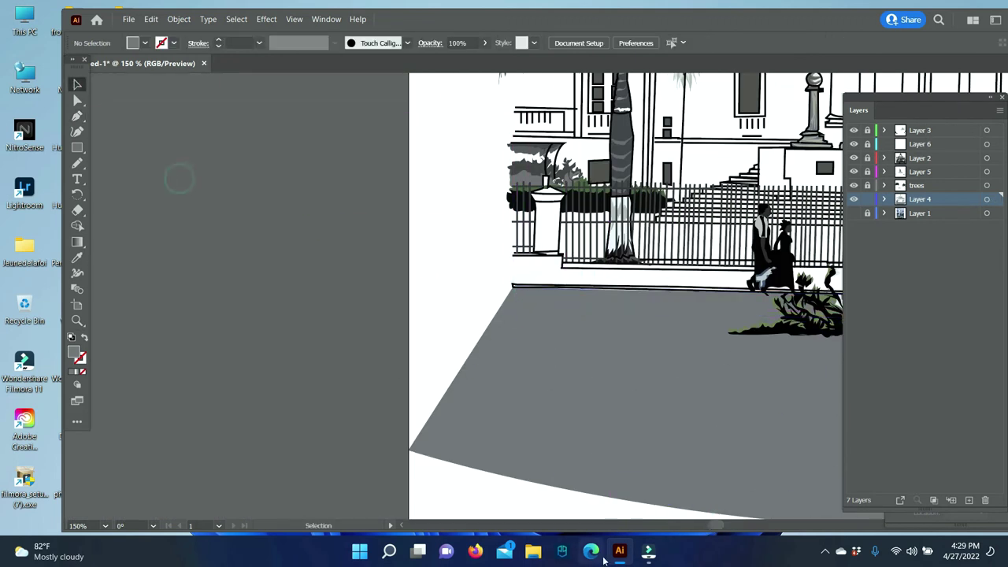
scroll(508, 295, "right", 10)
scroll(508, 295, "right", 4)
scroll(508, 295, "left", 8)
Zoom closer on the sidewalk edge and set the Pen fill to dark grey #474749
left_click(87, 85)
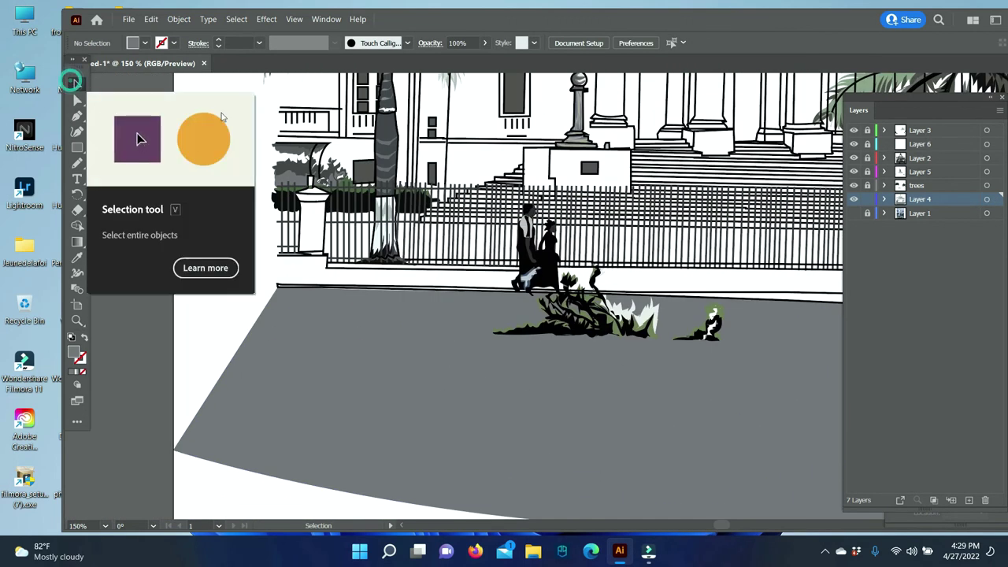
left_click(77, 320)
left_click(452, 341)
key("p")
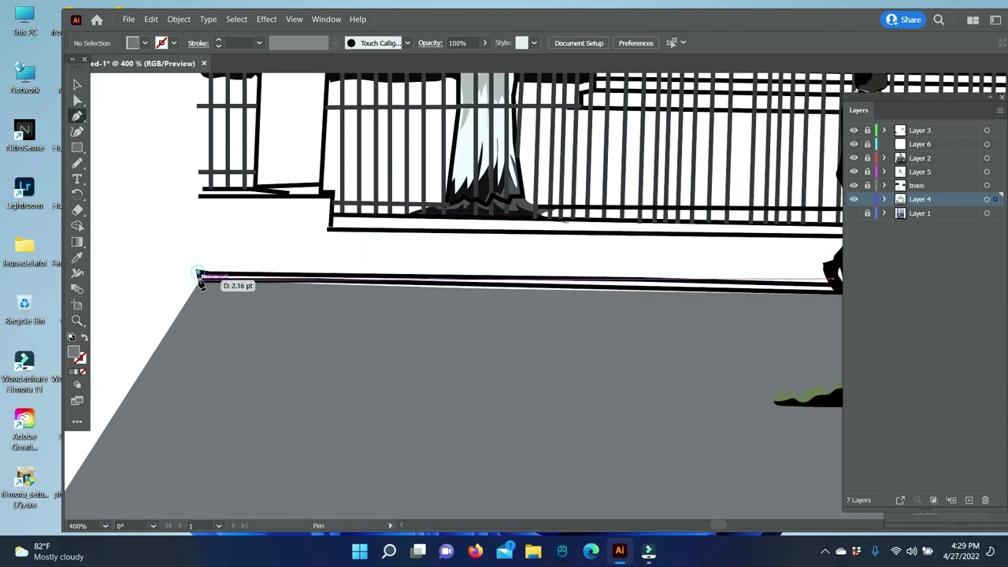
left_click(198, 274)
left_click(403, 282)
left_click(197, 274)
double_click(72, 352)
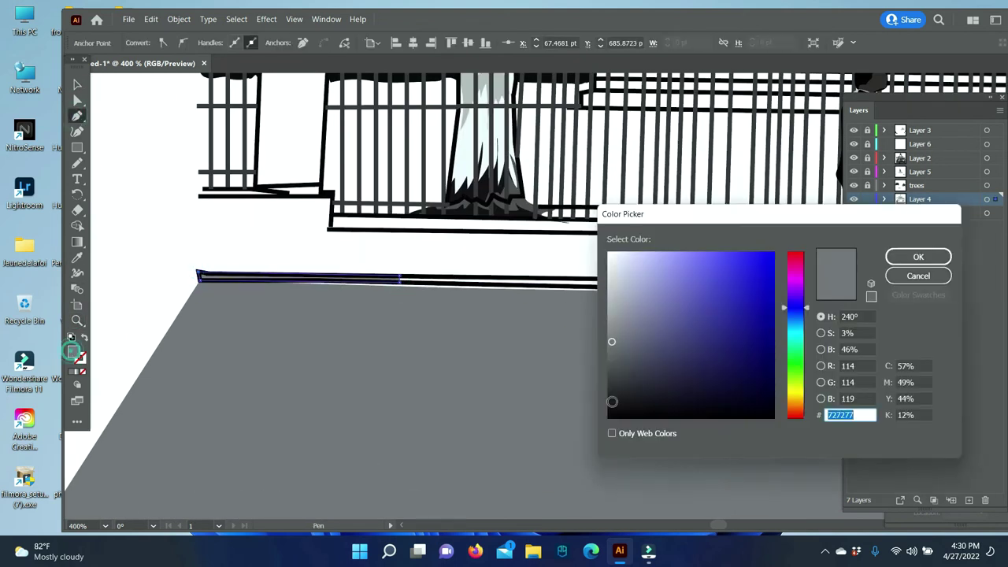
left_click(918, 257)
Place band anchors along the sidewalk edge, around the step corner by the dog, past the post
left_click(131, 207)
left_click(388, 275)
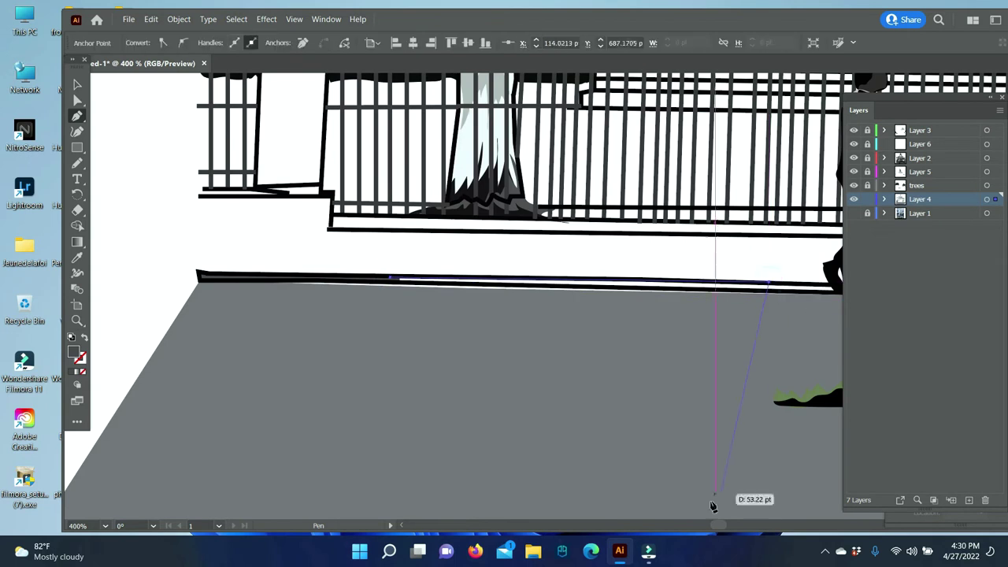
scroll(717, 508, "right", 5)
scroll(729, 523, "right", 3)
scroll(731, 524, "right", 5)
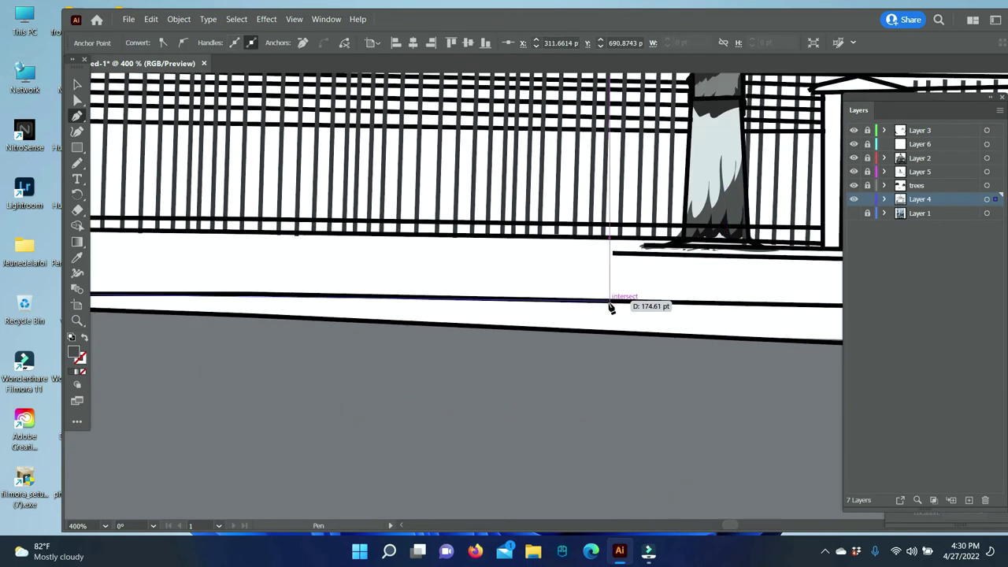
scroll(587, 311, "right", 5)
left_click(555, 308)
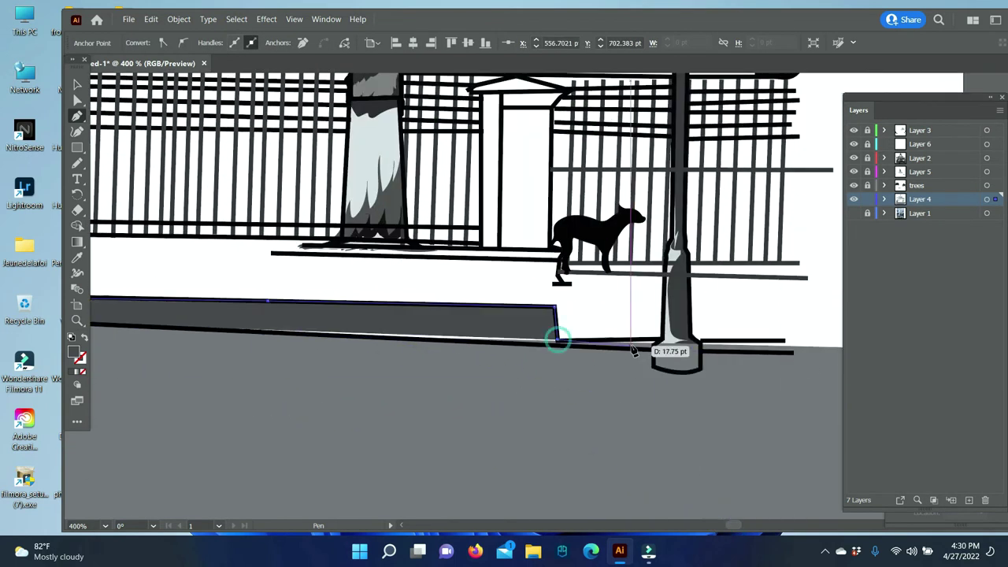
left_click(557, 340)
left_click(784, 341)
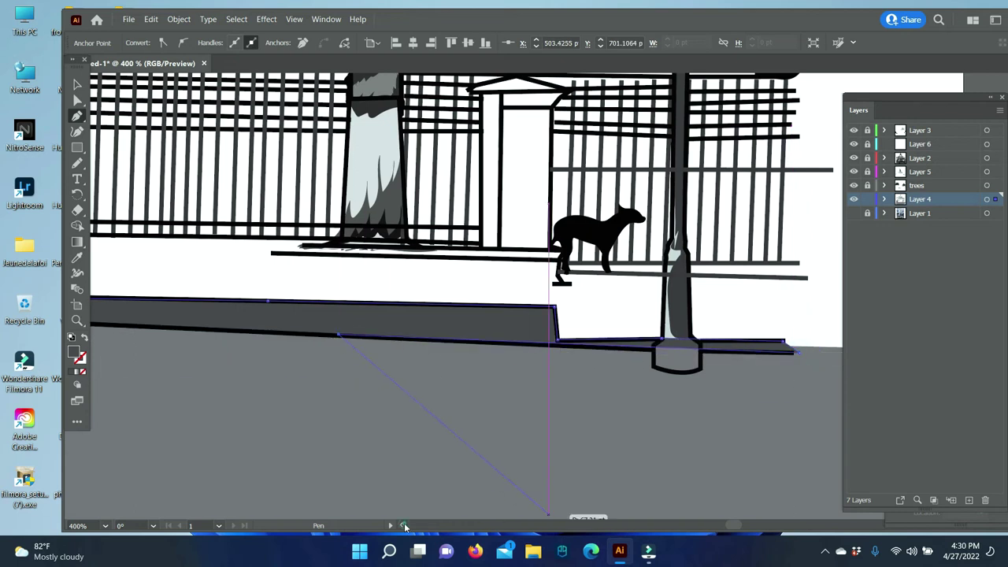
Extend the band back below the plants and people, close the path, and zoom out
scroll(339, 331, "left", 5)
scroll(394, 323, "left", 5)
left_click(470, 312)
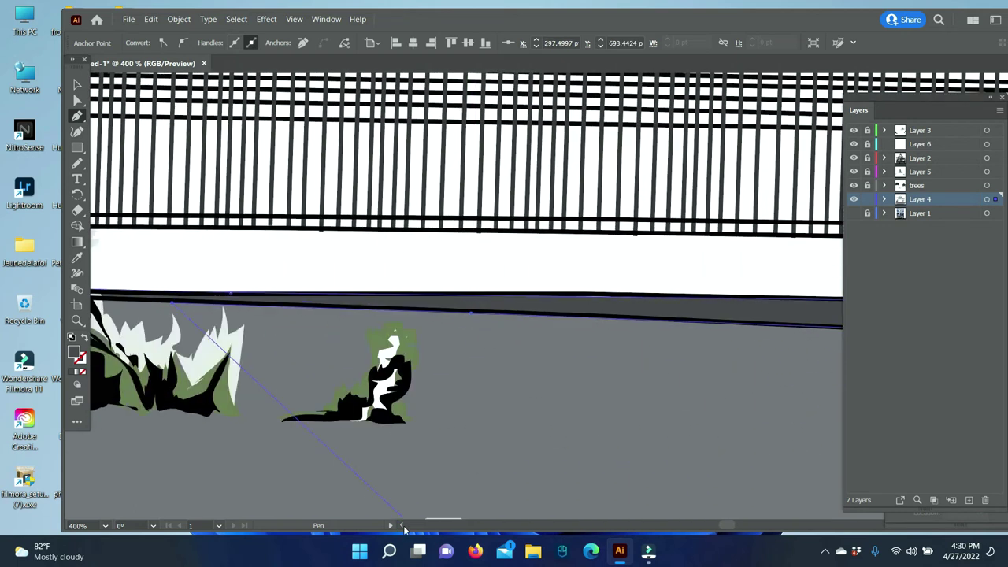
scroll(315, 299, "left", 5)
scroll(394, 296, "left", 5)
left_click(475, 290)
left_click(217, 293)
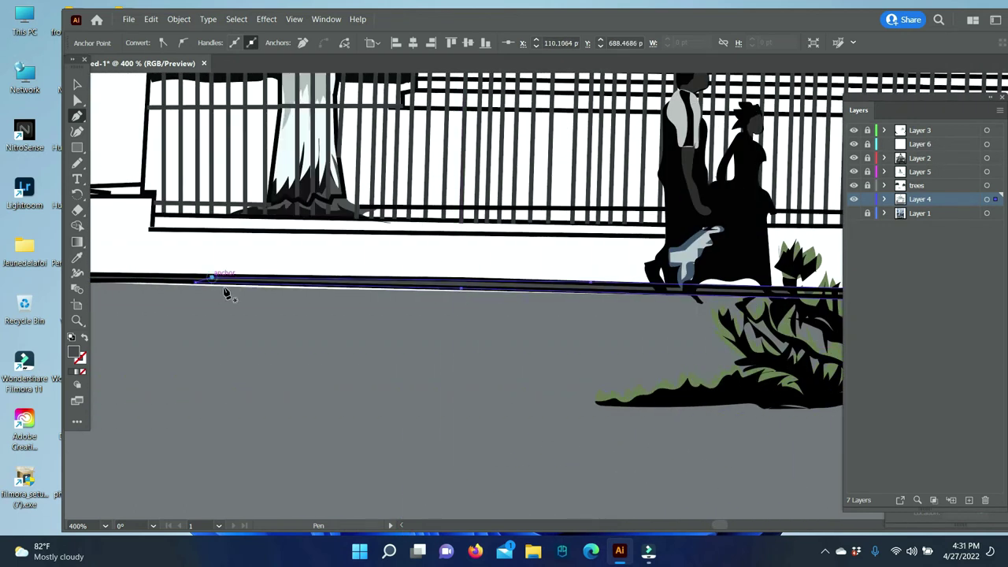
key("z")
left_click(721, 400, "alt")
Zoom in on the sidewalk edge and deselect the ground path
left_click(734, 428, "alt")
left_click(529, 308)
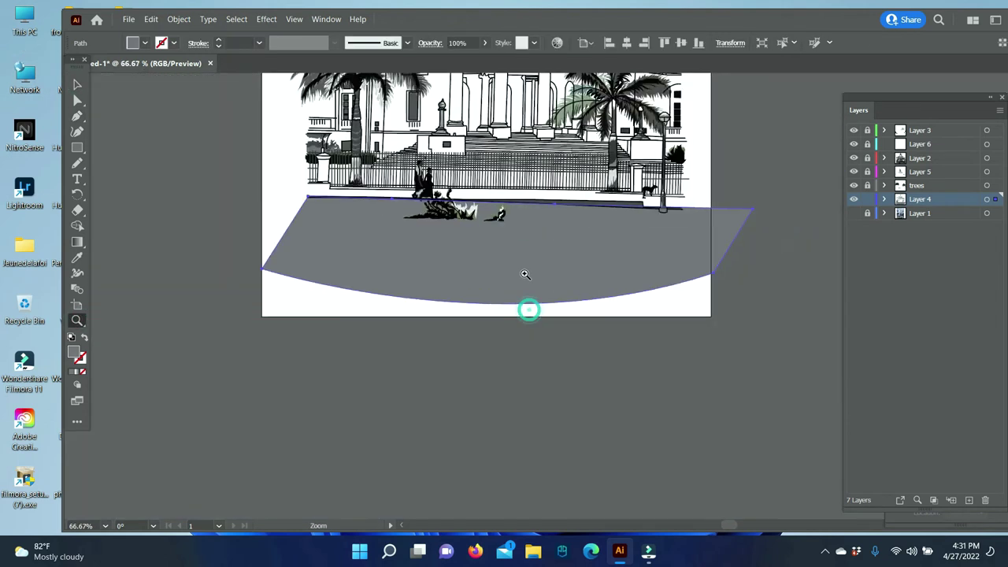
left_click(508, 350)
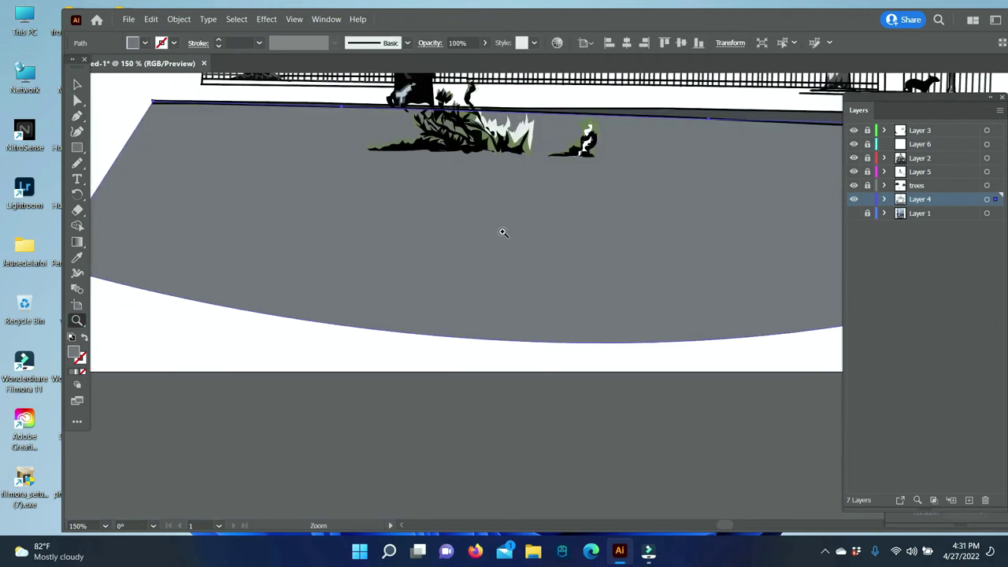
scroll(520, 236, "up", 2)
key("v")
left_click(116, 154)
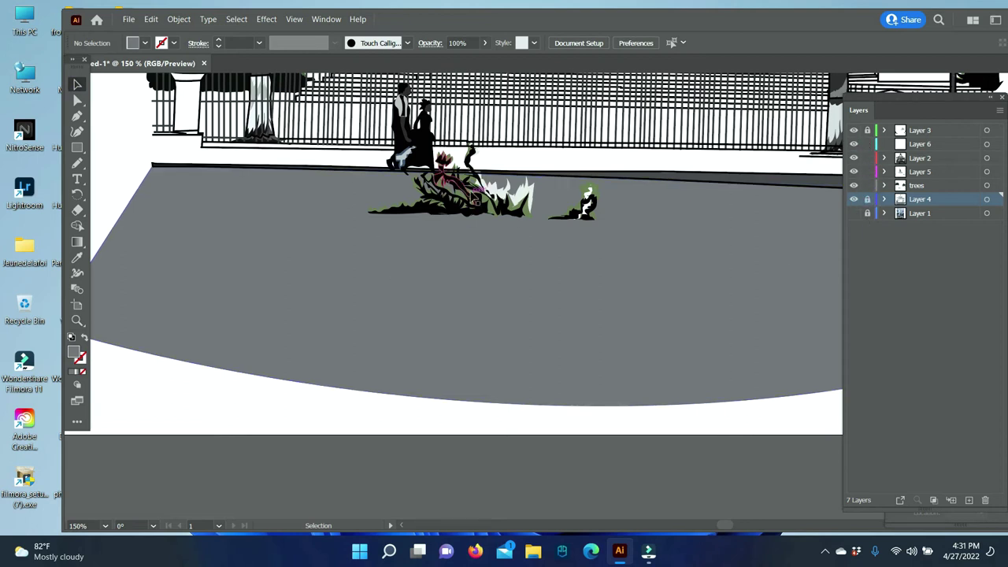
Hide Layer 1 to remove the grey ground and nudge the sidewalk band slightly left
left_click(595, 189)
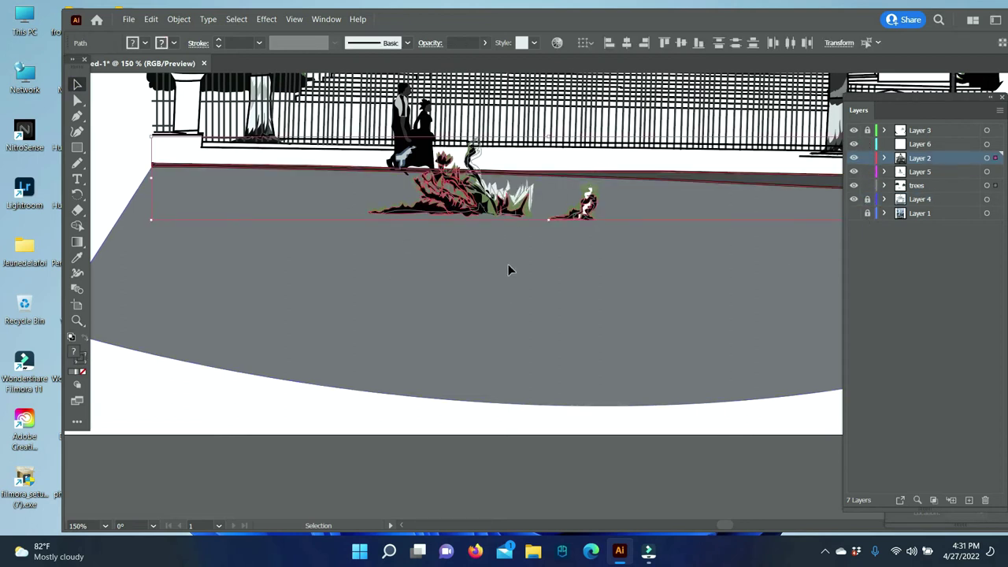
left_click(582, 268)
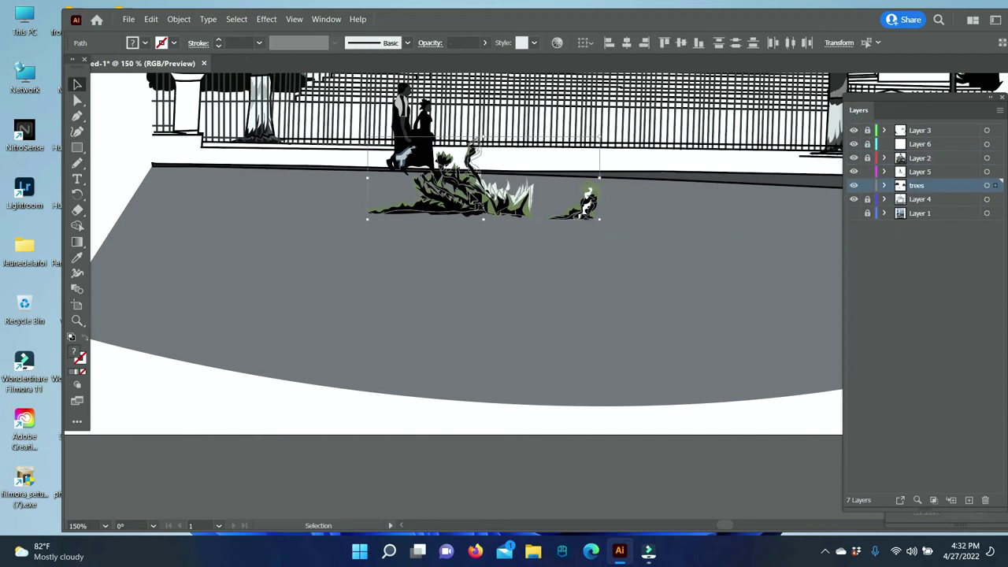
key("ctrl+z")
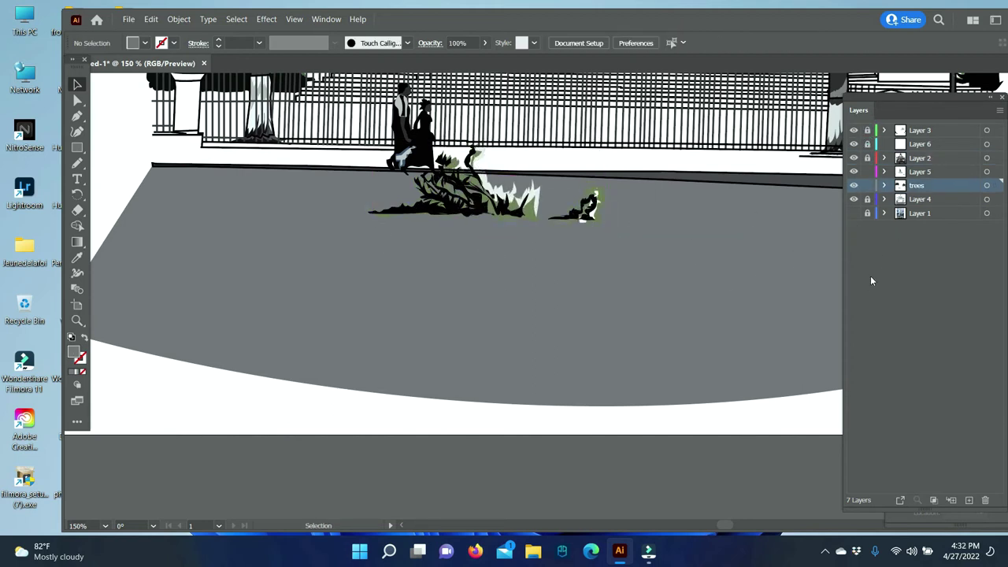
left_click(854, 213)
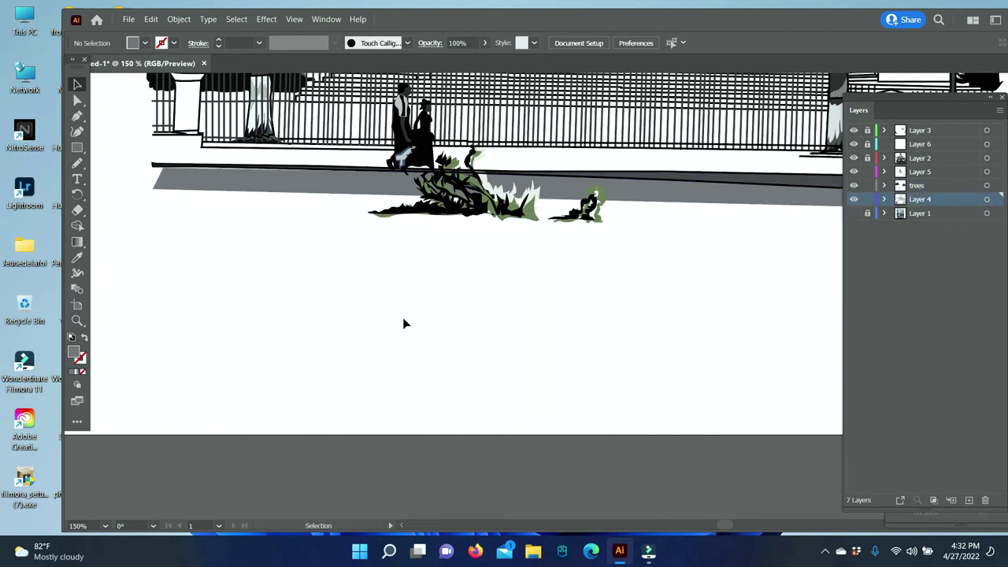
left_click_drag(282, 186, 276, 187)
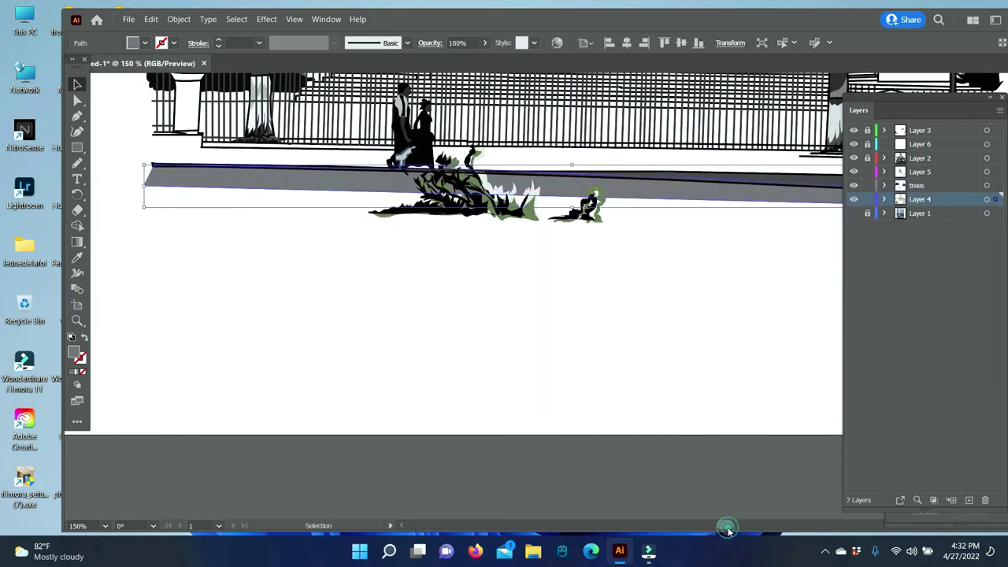
Stretch the sidewalk band's right edge wider and deselect it
scroll(746, 218, "right", 5)
left_click_drag(744, 187, 753, 187)
key("ctrl+shift+a")
scroll(473, 252, "left", 6)
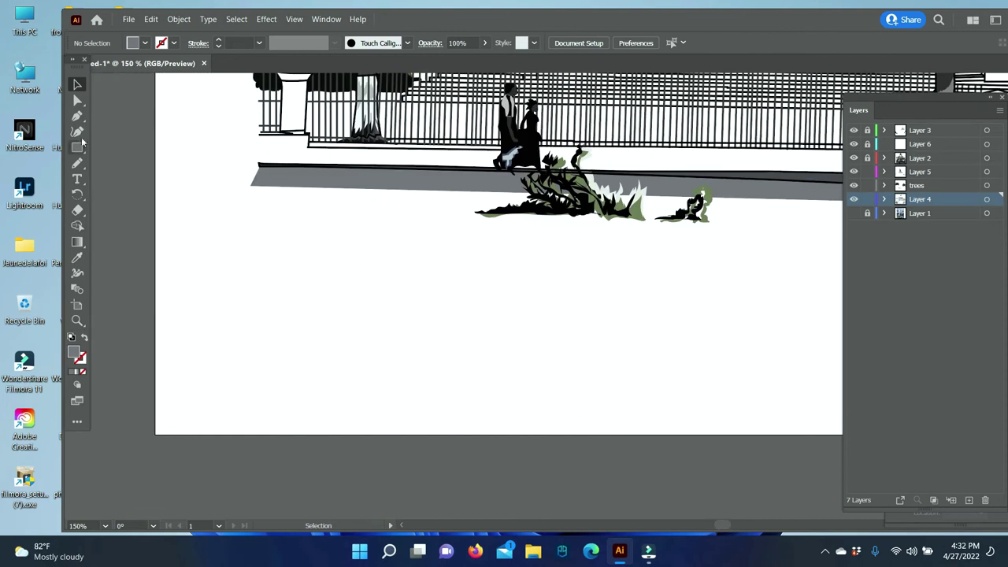
Pen-draw a closed grey strip with a slanted left edge below the sidewalk band
key("p")
left_click(250, 185)
left_click(198, 241)
left_click(612, 229)
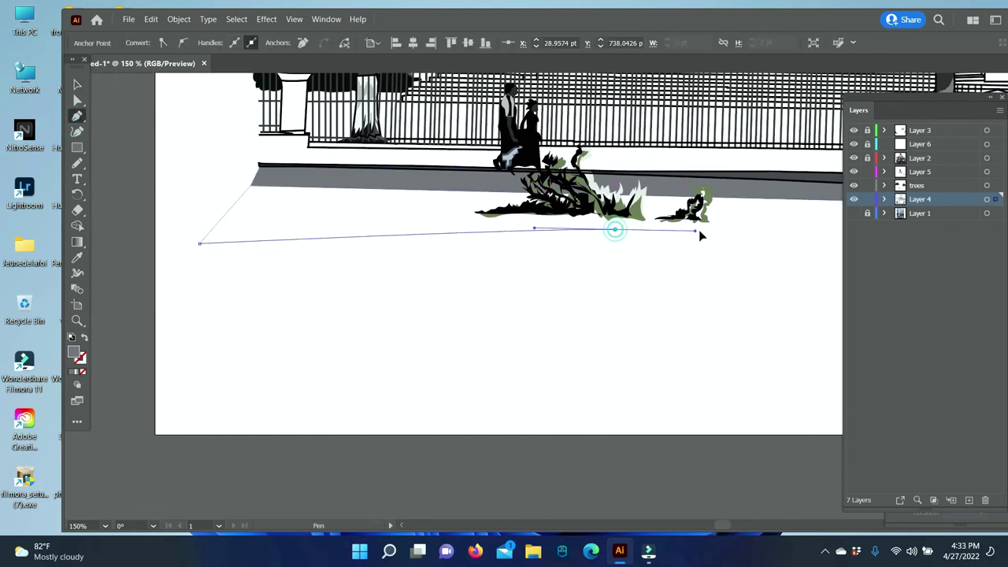
left_click(698, 231)
scroll(715, 504, "right", 4)
scroll(732, 354, "right", 2)
left_click(752, 230)
left_click(752, 186)
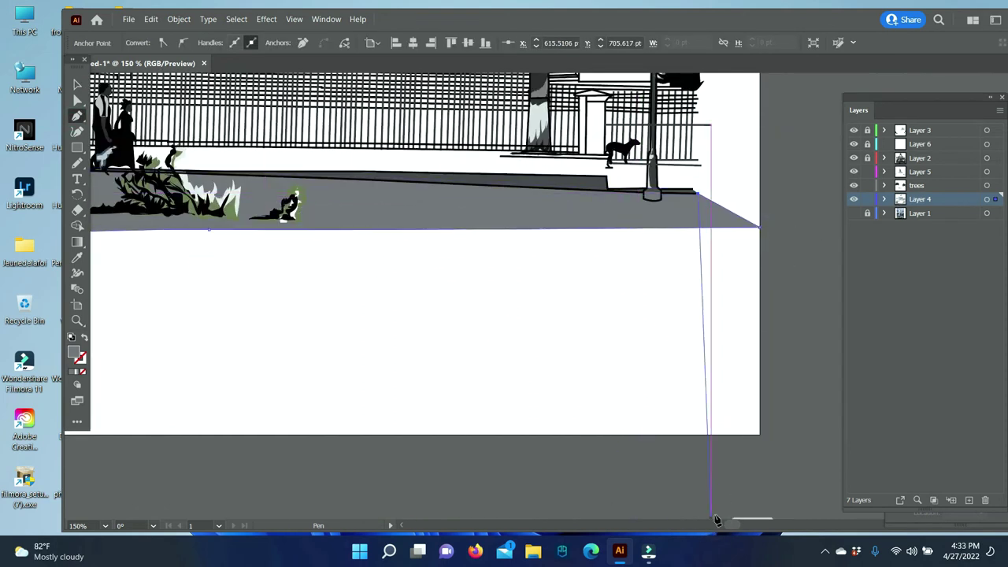
scroll(717, 524, "left", 6)
left_click(276, 189)
left_click(198, 221, "ctrl")
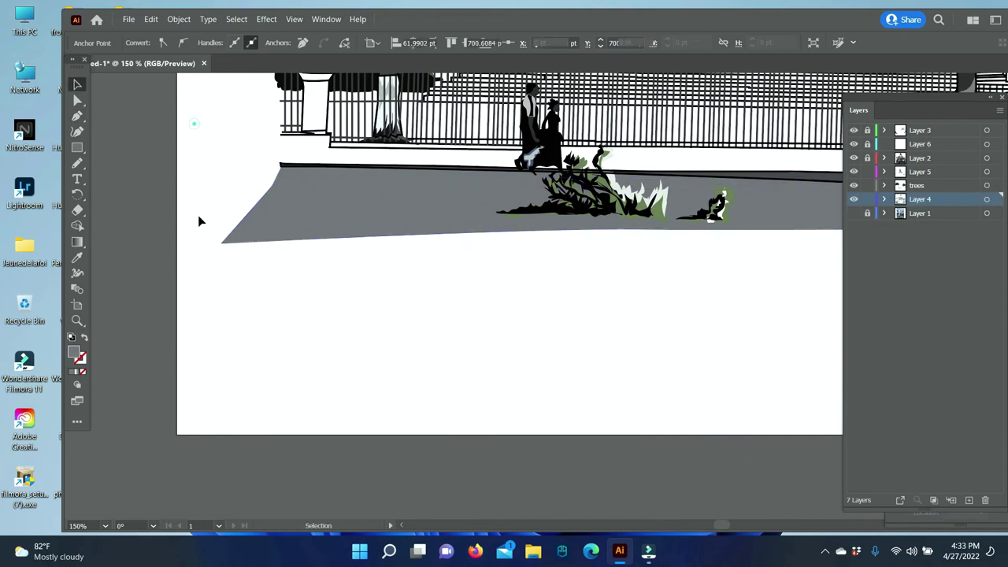
Zoom in on the bush and unlock Layer 2
key("z")
key("ctrl+minus")
key("ctrl+minus")
left_click(381, 284)
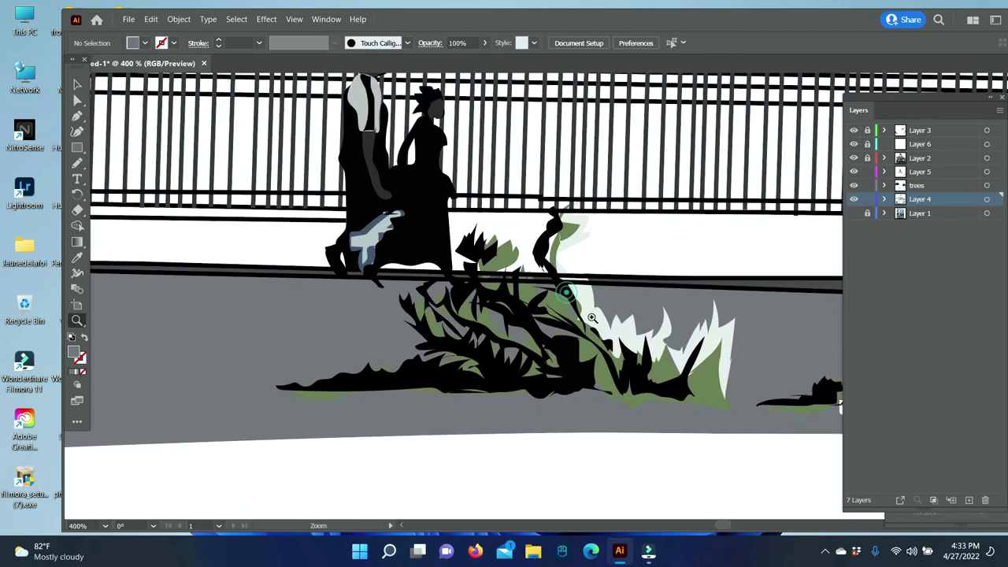
left_click(867, 158)
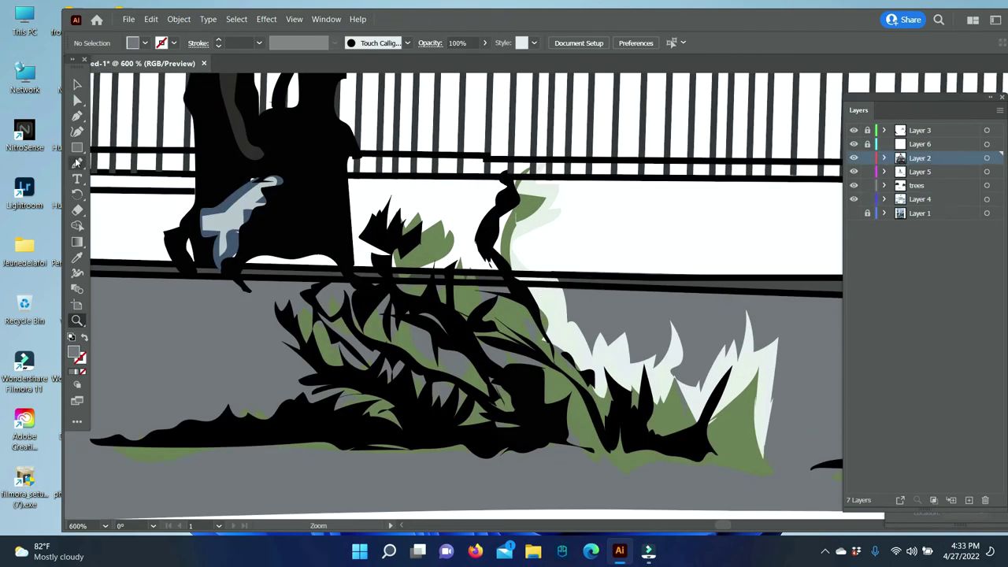
Pencil a highlight shape on the bush and fill it white with the Eyedropper
left_click_drag(553, 297, 512, 269)
key("i")
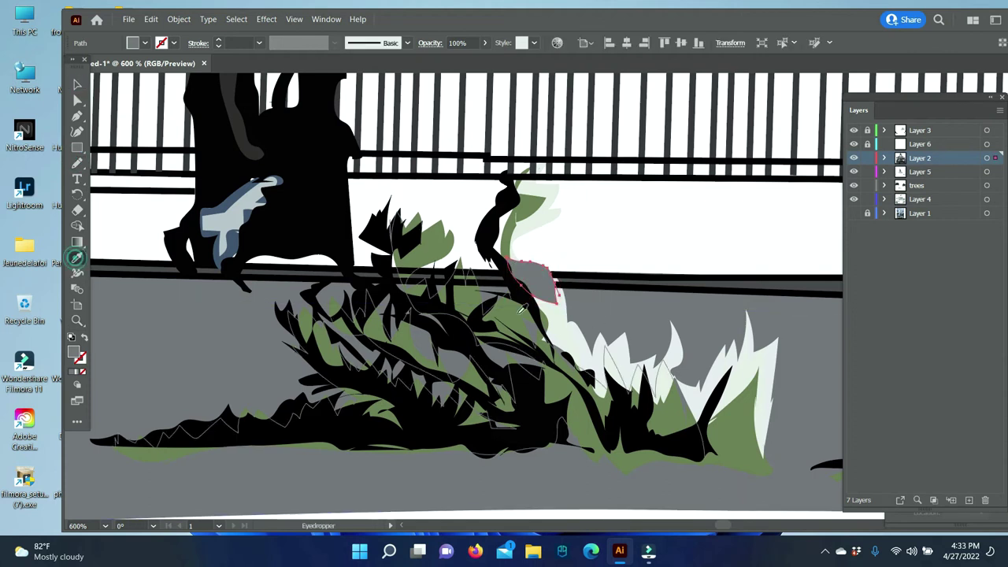
left_click(588, 229)
key("v")
left_click(625, 209)
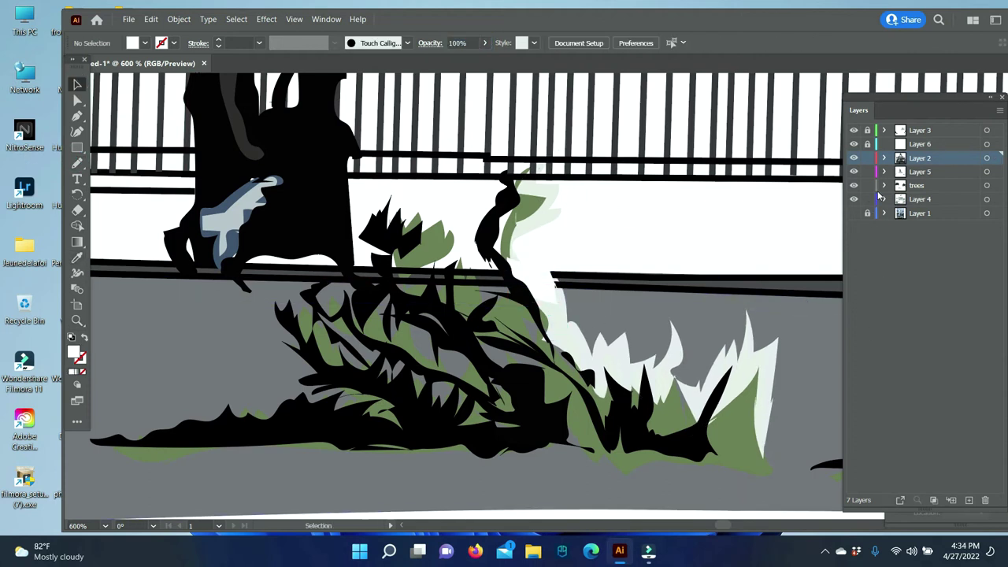
key("z")
left_click(585, 338, "alt")
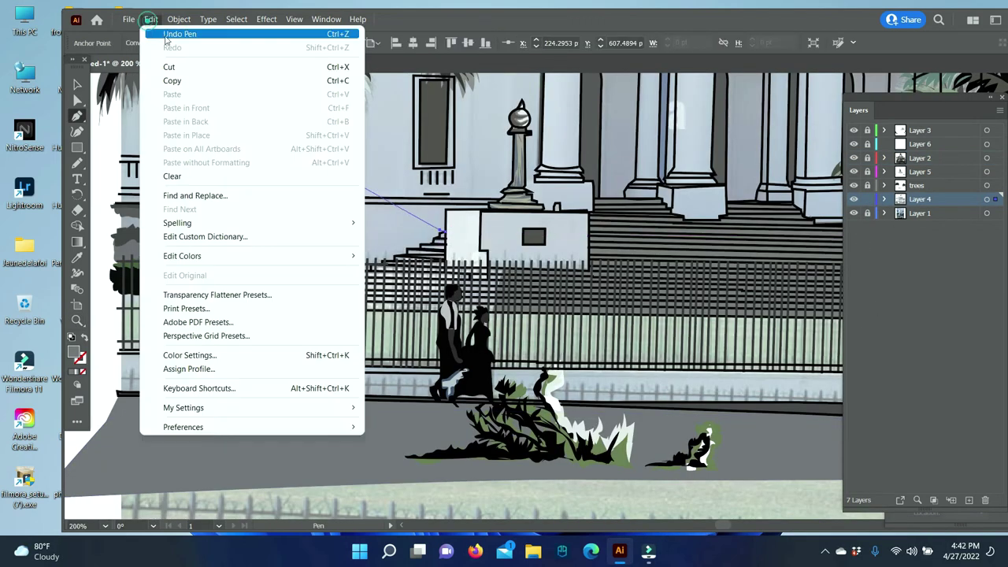
Zoom in on the palace stairs and Pen-trace the upper step edges of the left staircase
key("z")
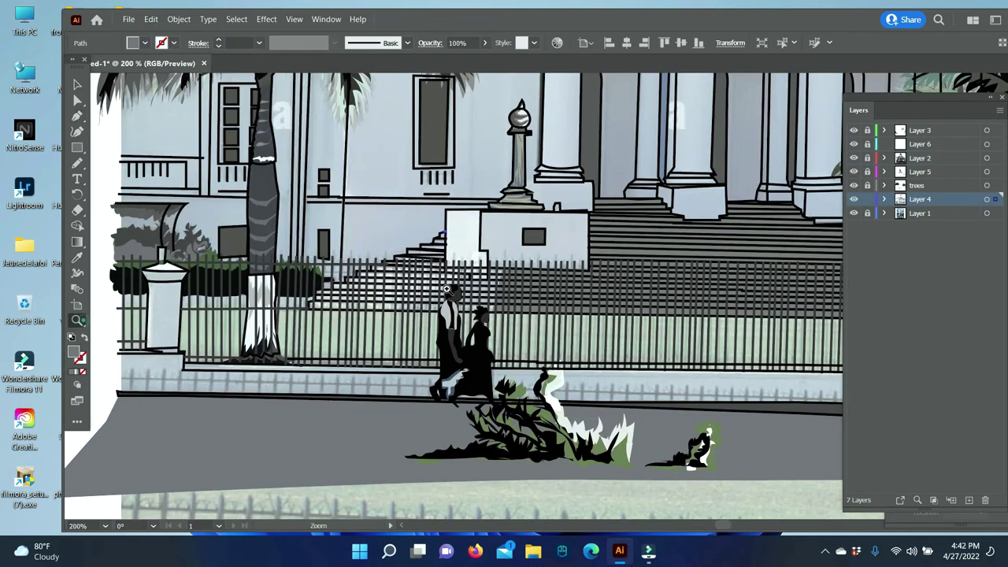
left_click(394, 233)
key("p")
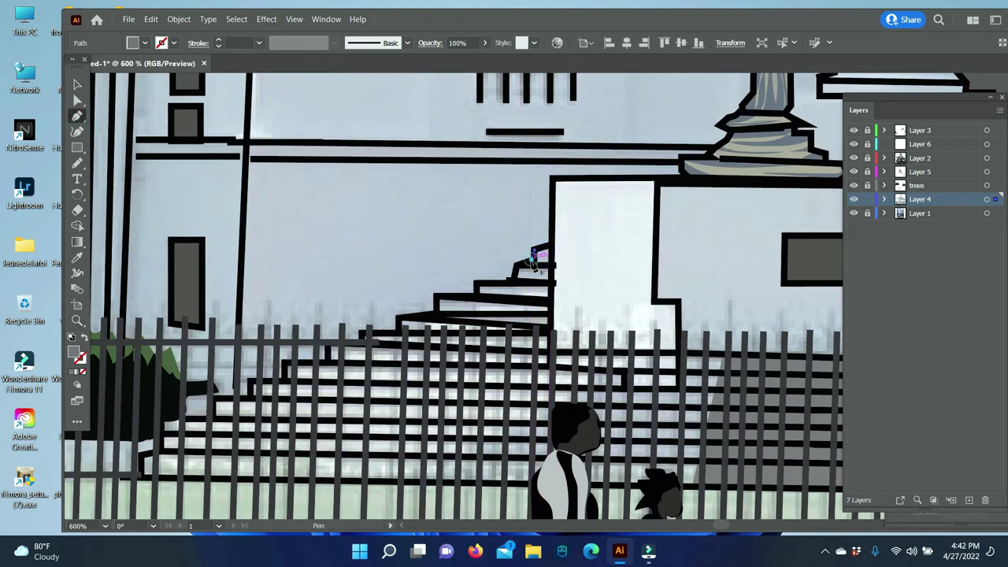
left_click(516, 275)
left_click(477, 281)
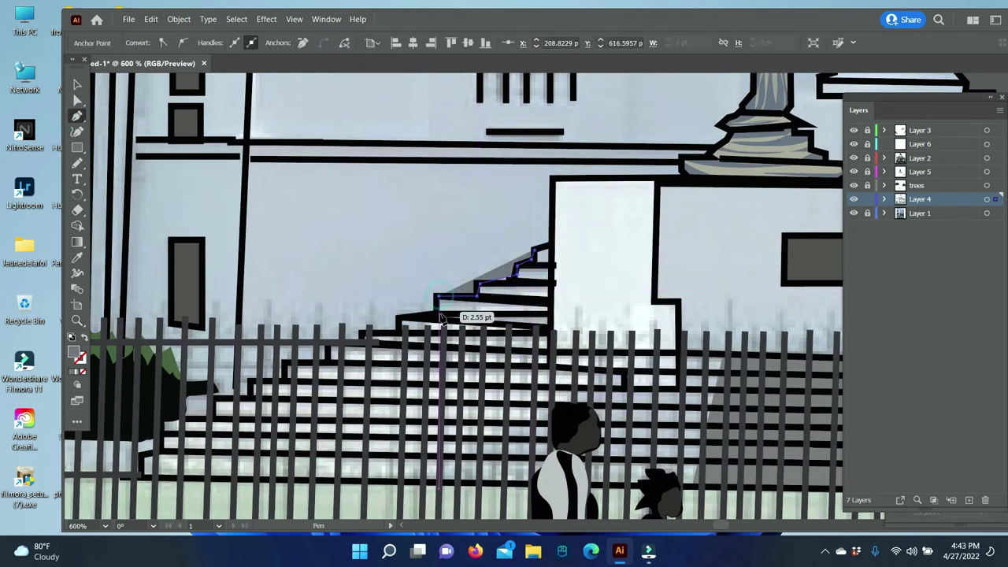
left_click(435, 296)
left_click(435, 309)
left_click(396, 318)
left_click(360, 331)
left_click(361, 341)
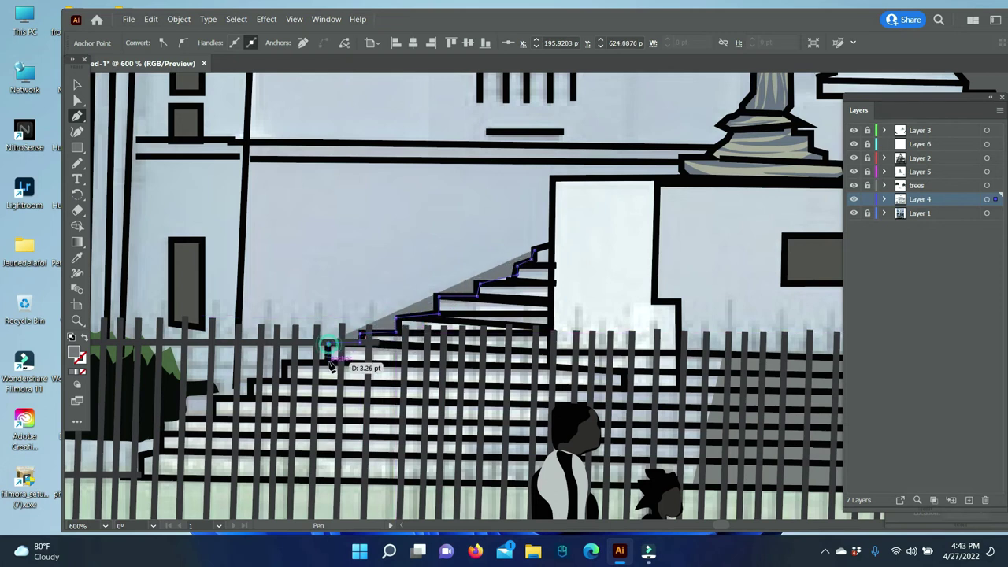
left_click(327, 344)
Trace the lower steps to the bottom step and add the outline's right-side corners
left_click(328, 362)
left_click(284, 362)
left_click(284, 381)
left_click(249, 381)
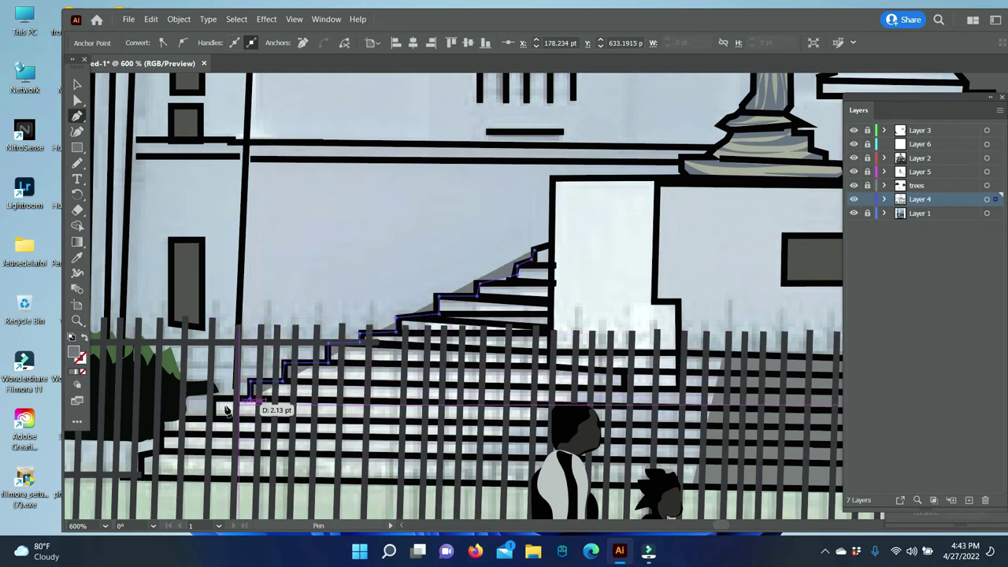
left_click(248, 398)
left_click(214, 398)
left_click(187, 417)
left_click(186, 433)
left_click(162, 451)
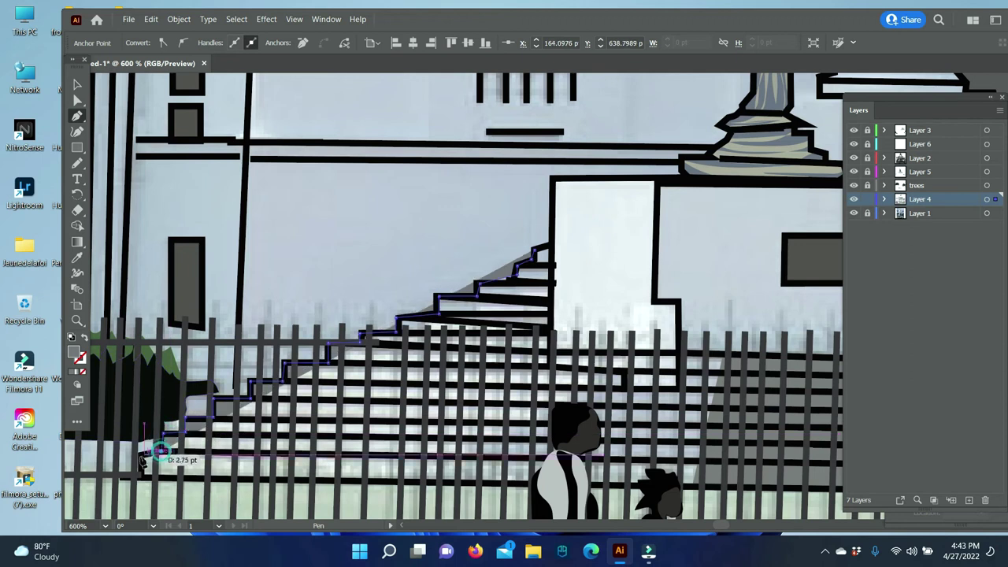
left_click(141, 474)
left_click(732, 488)
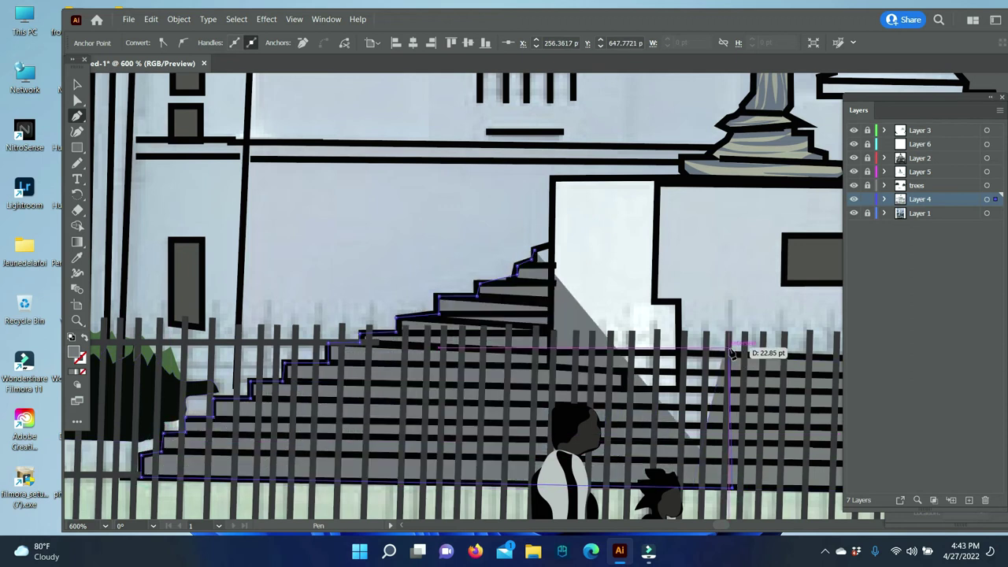
left_click(732, 352)
left_click(551, 356)
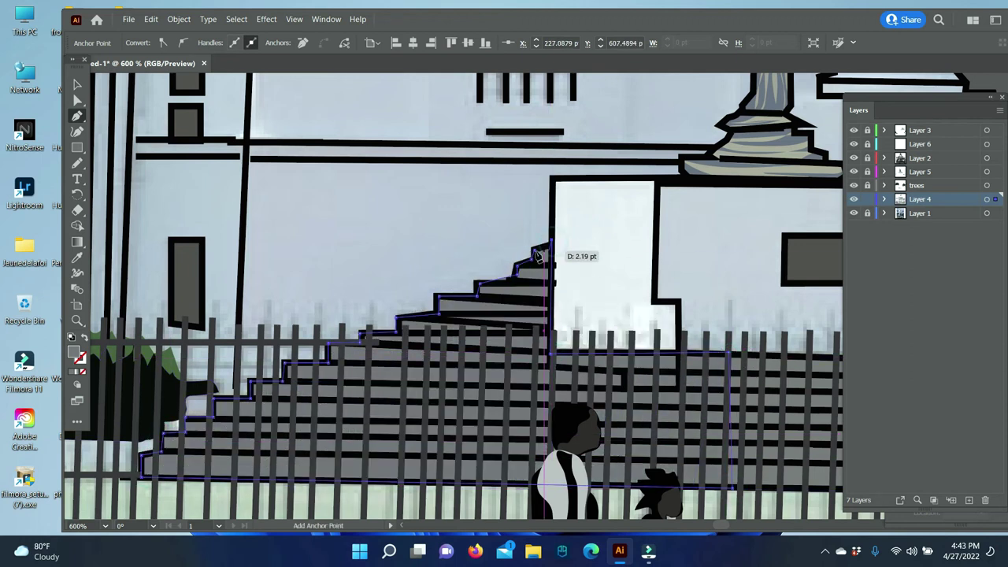
Zoom out to the whole illustration and hide Layer 1 to check the staircase shape
key("z")
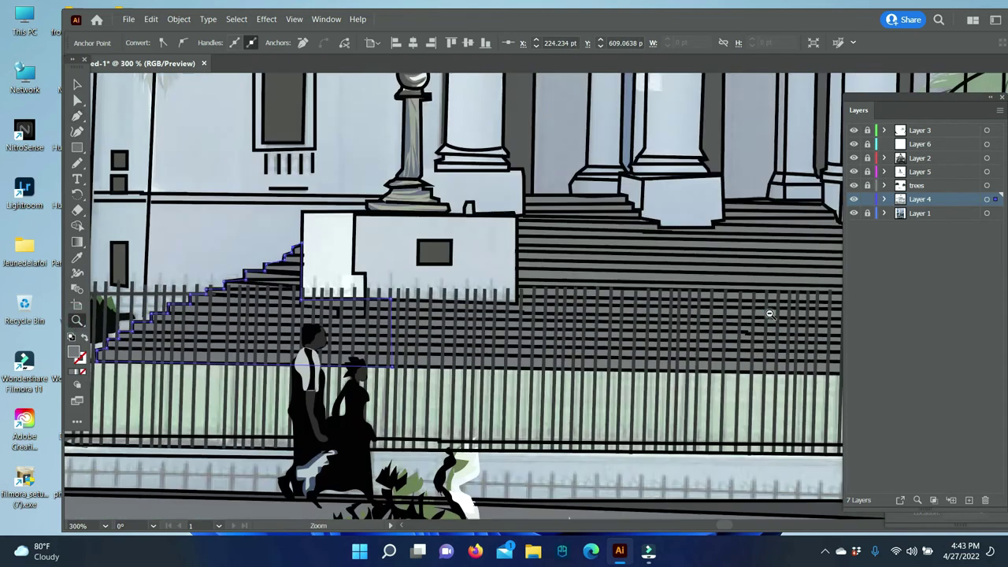
left_click_drag(454, 276, 61, 44)
left_click(77, 85)
left_click(128, 126)
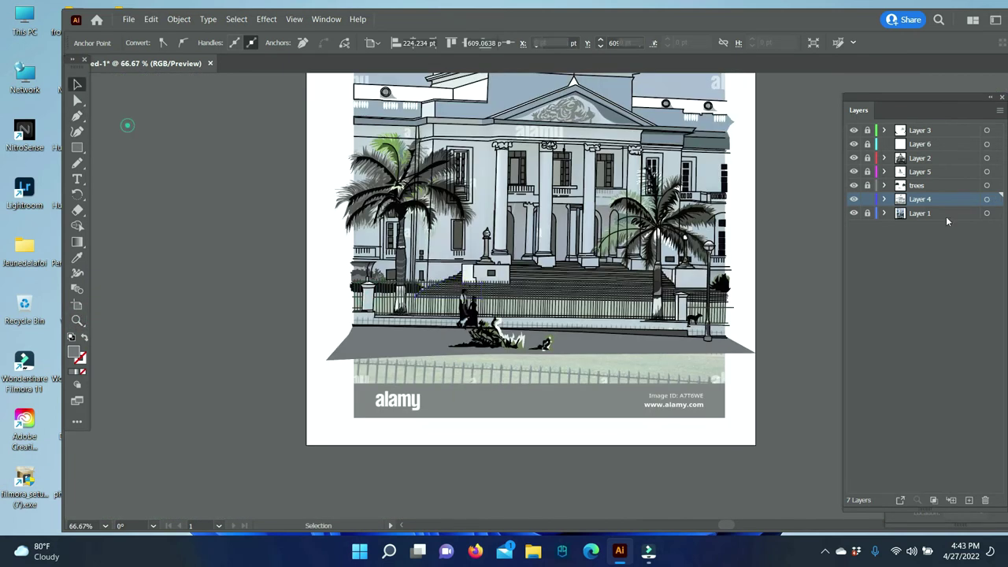
Show Layer 1 and begin tracing the band behind the fence from the left edge
left_click(853, 213)
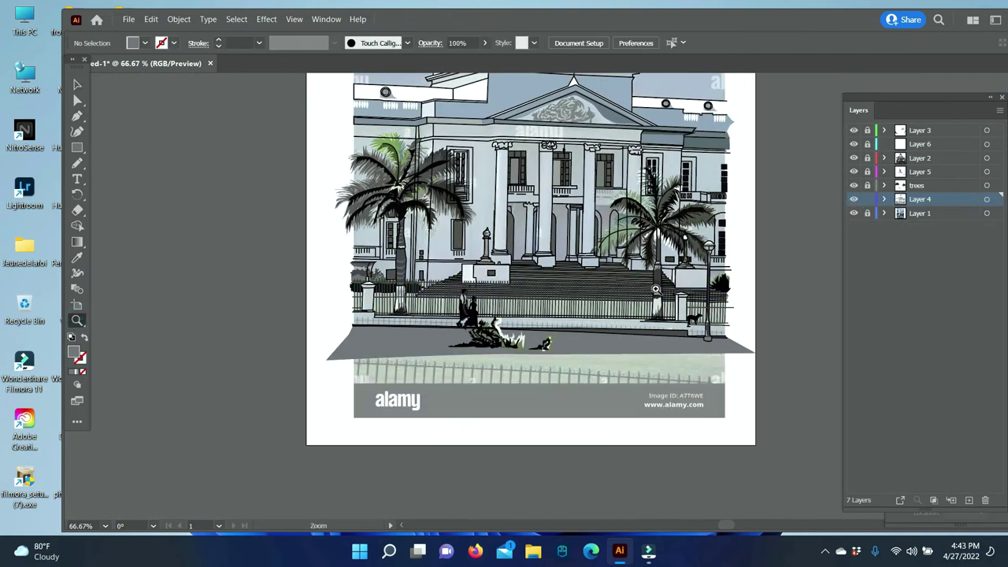
left_click(656, 290)
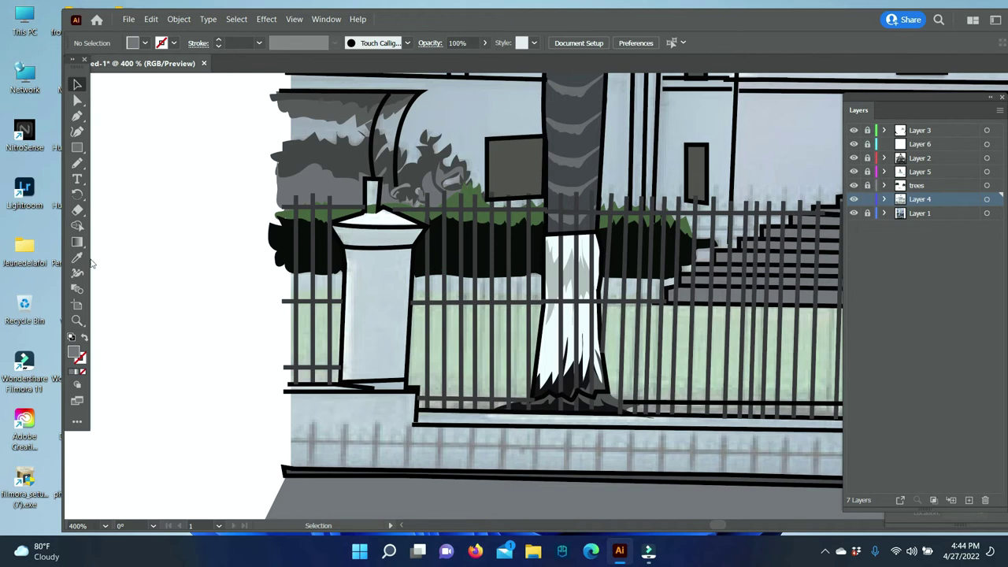
left_click(77, 116)
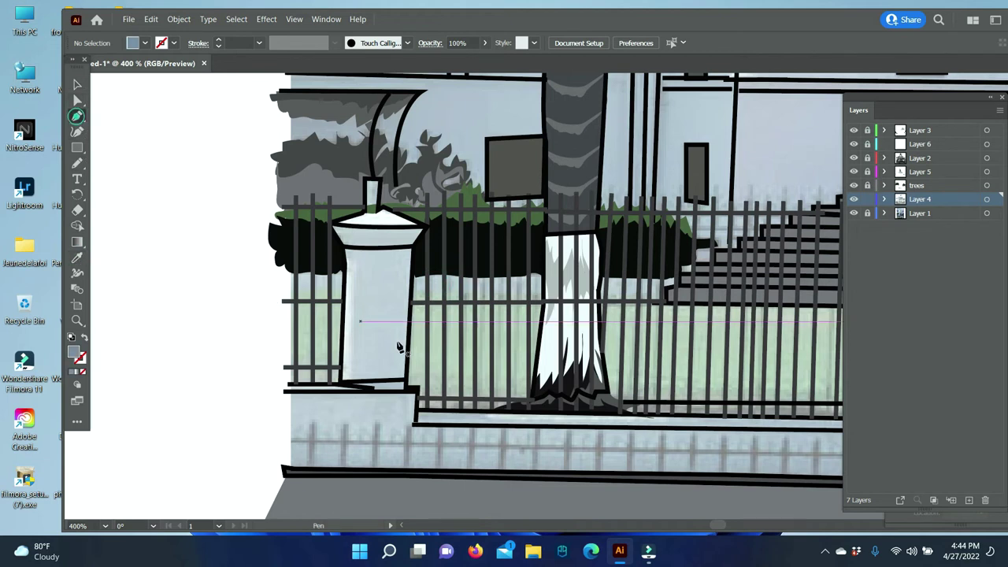
left_click(284, 268)
left_click(646, 269)
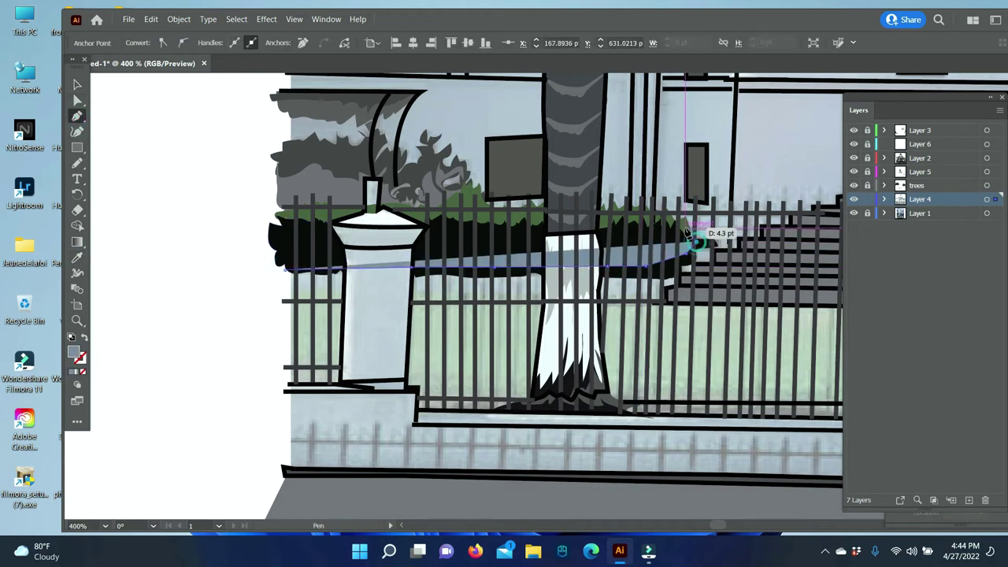
left_click(697, 247)
left_click(678, 213)
Trace the band down the stair-step edge and back to the left post, closing it without fill
left_click(792, 213)
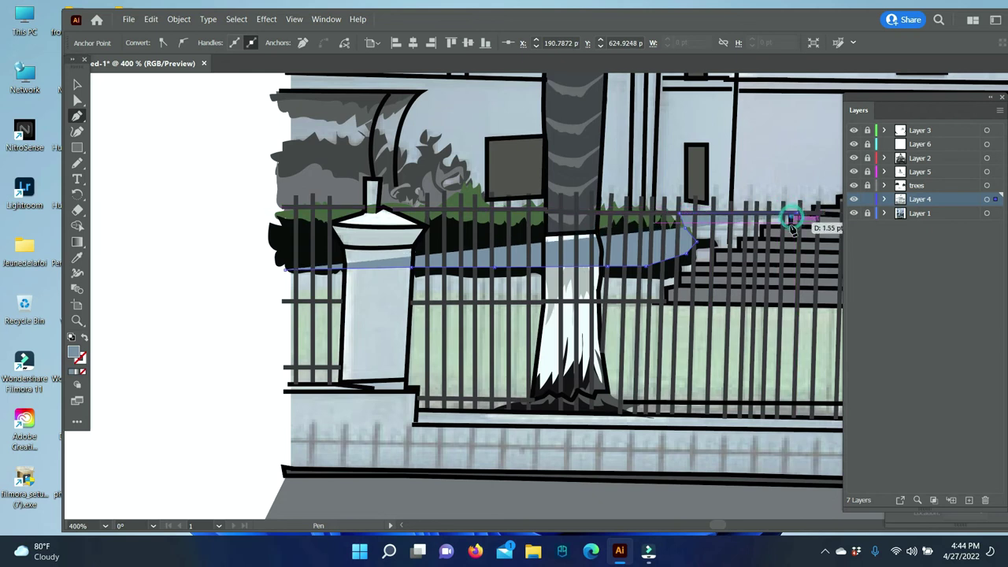
left_click(766, 226)
left_click(740, 238)
left_click(740, 248)
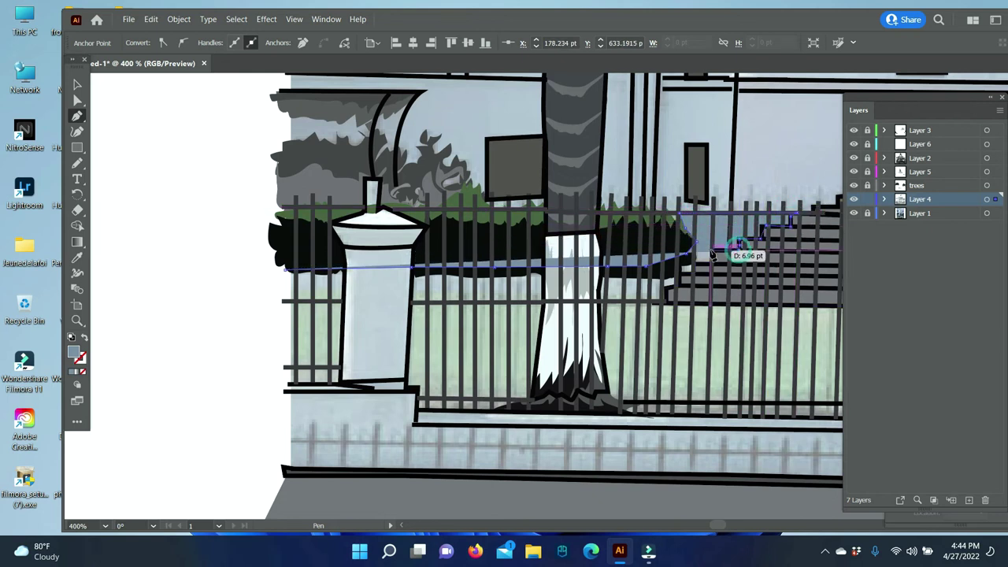
left_click(713, 262)
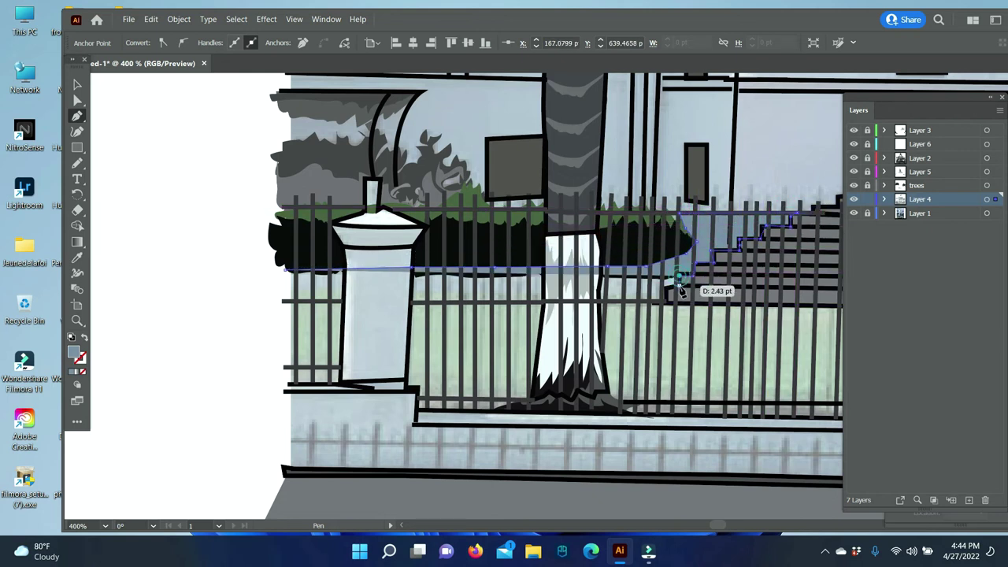
left_click(670, 303)
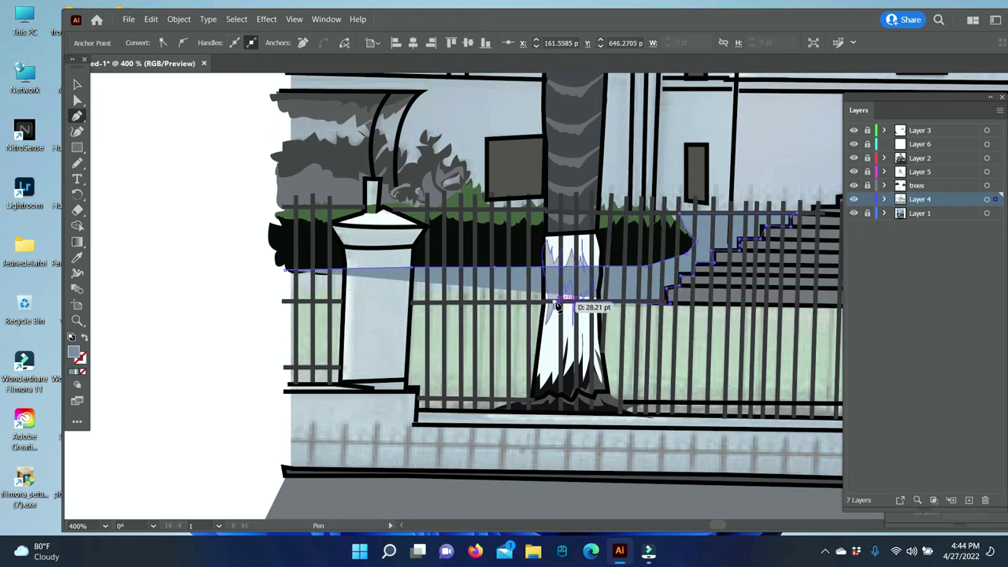
left_click(84, 371)
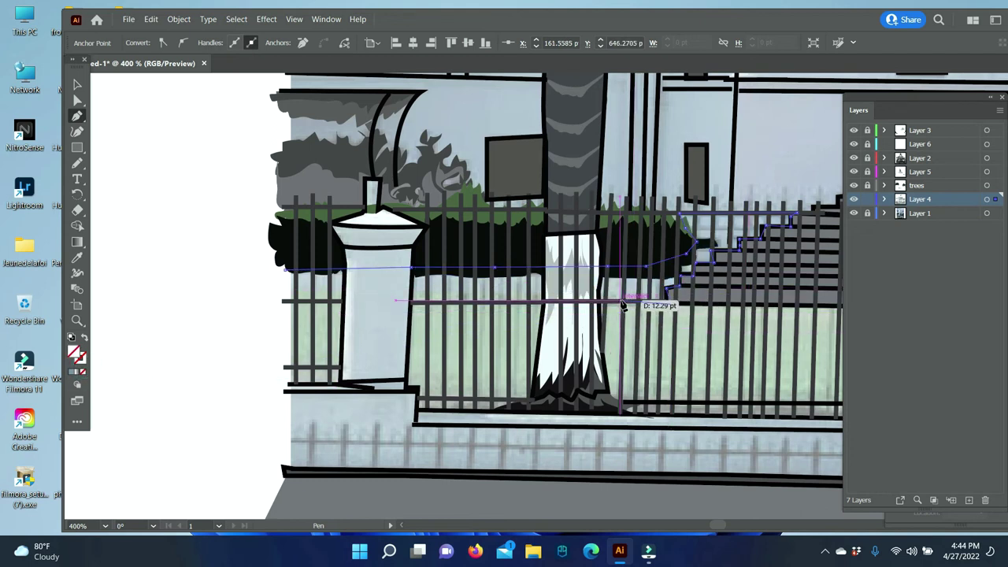
left_click(285, 302)
left_click(271, 277)
left_click(278, 260)
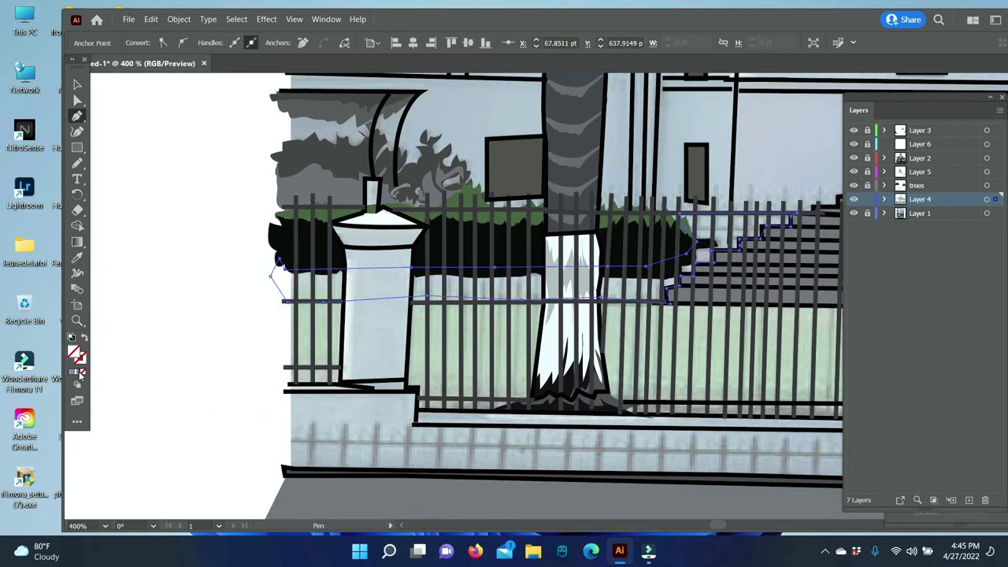
Fill the band blue-grey and send it to the back behind the fence
left_click(73, 373)
left_click(77, 84)
right_click(704, 230)
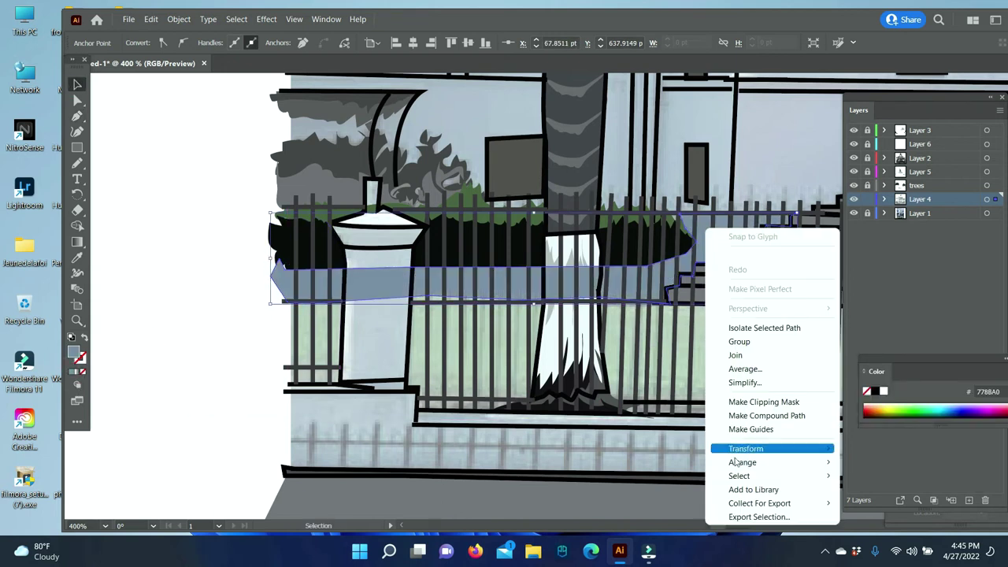
left_click(610, 504)
left_click(154, 203)
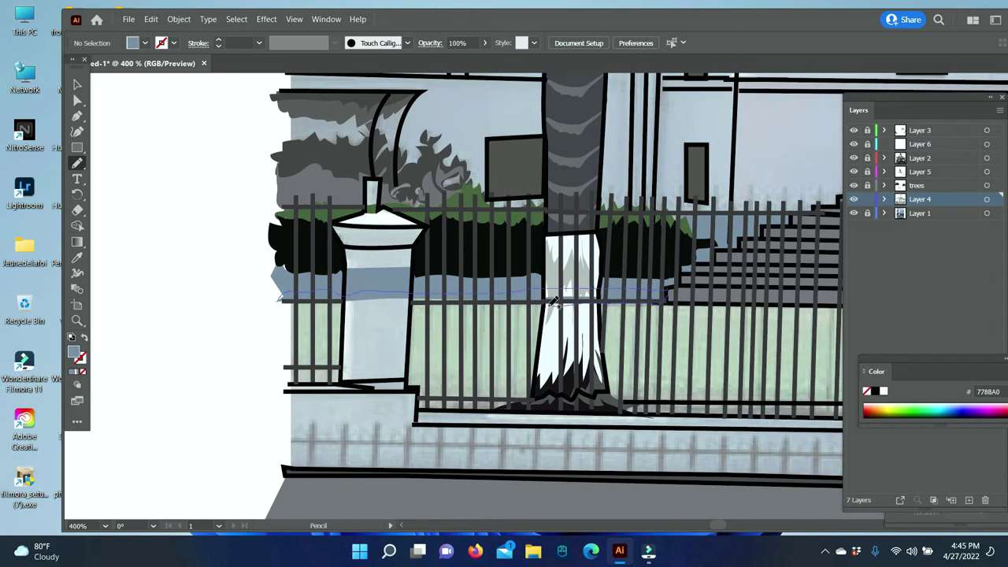
Pencil a thin strip along the fence rail and fill it blue-grey #627484
left_click_drag(344, 301, 284, 299)
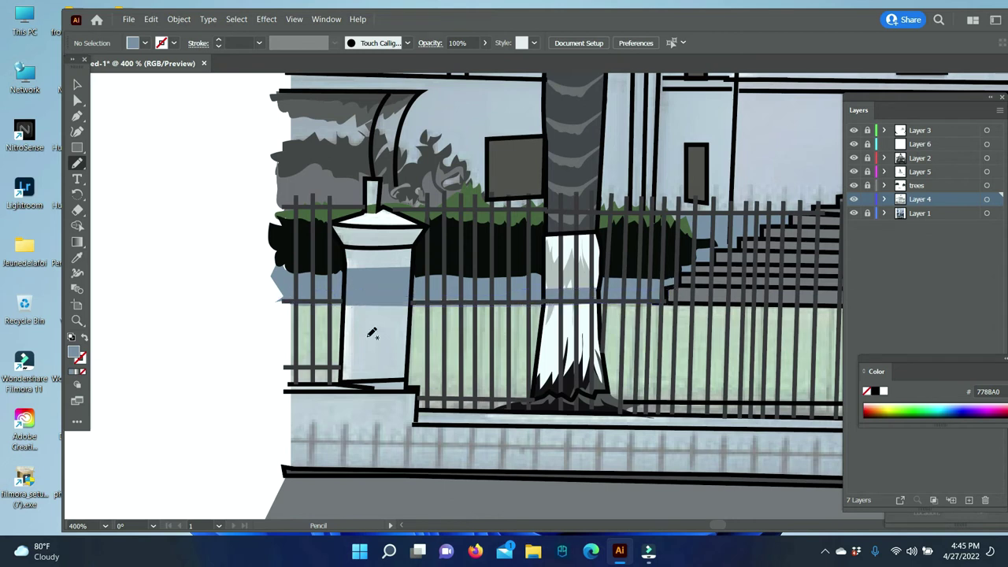
left_click(392, 301)
double_click(73, 354)
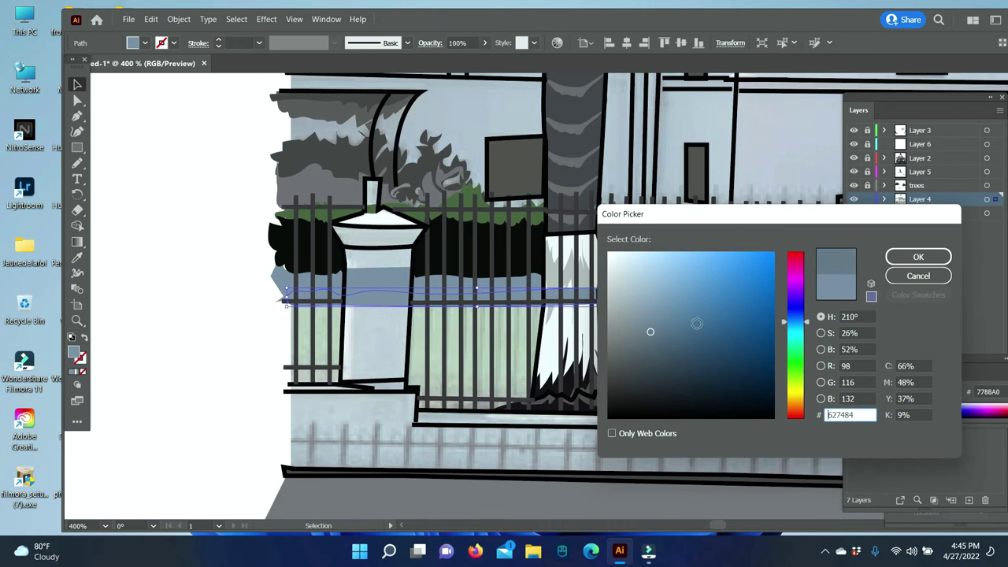
left_click(919, 257)
left_click(117, 140)
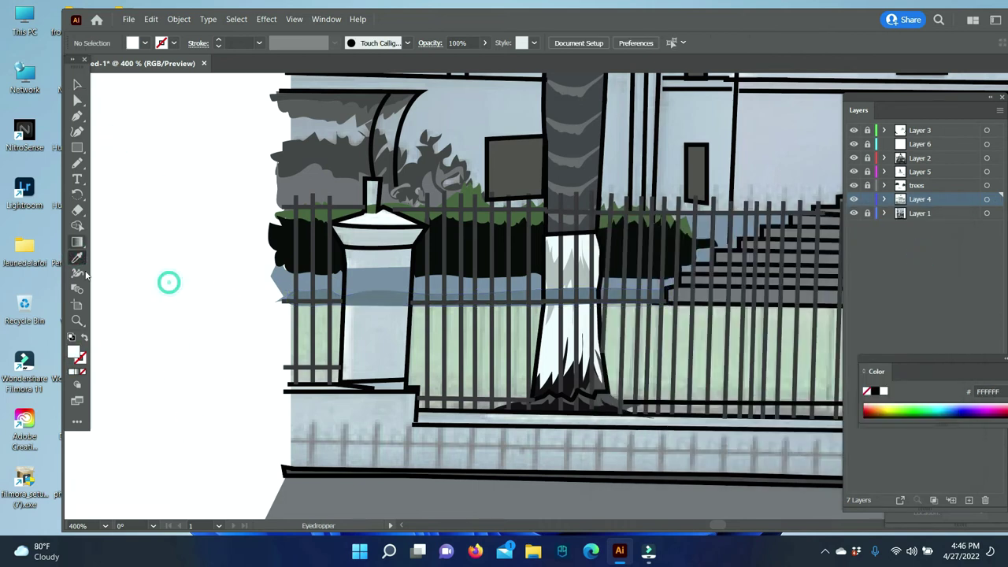
Trace the white left fence post outline with its cap and finial
key("p")
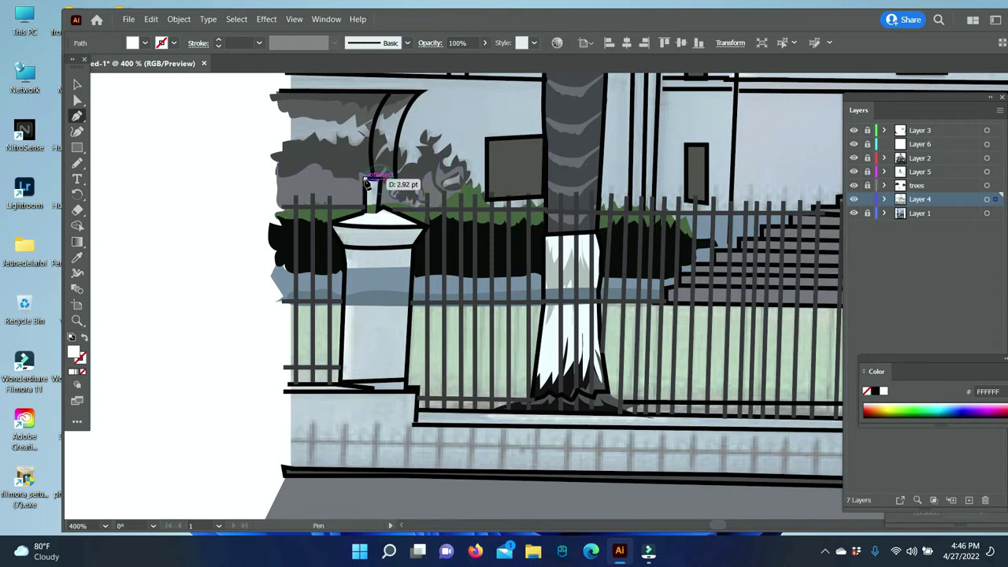
left_click(371, 179)
left_click(377, 206)
left_click(332, 224)
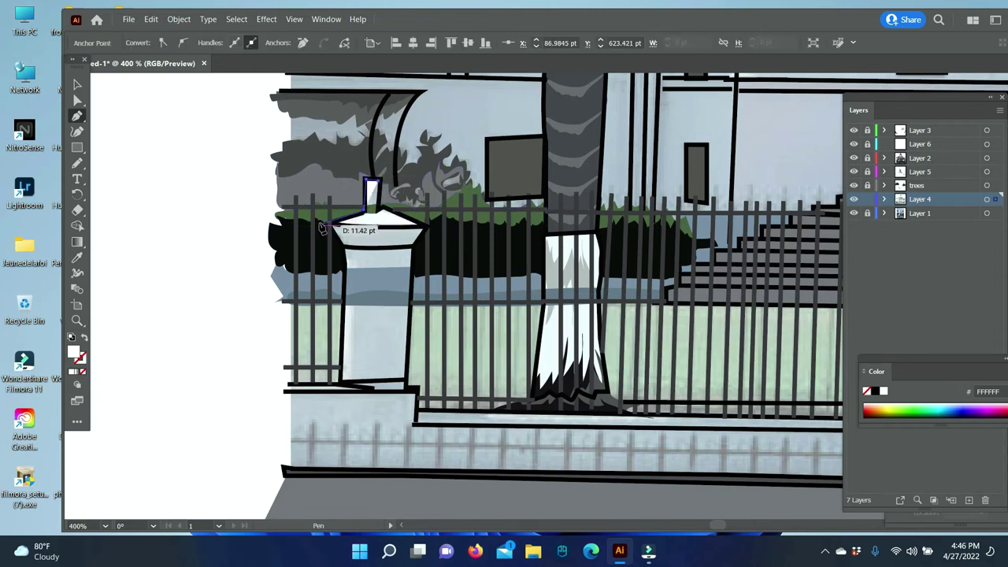
left_click(344, 247)
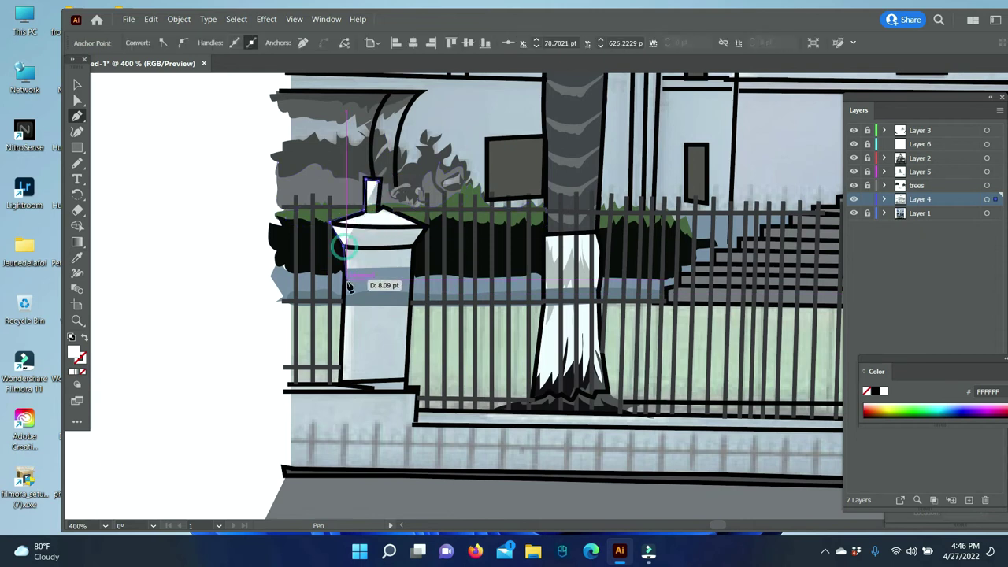
left_click(343, 328)
left_click(340, 383)
left_click(409, 385)
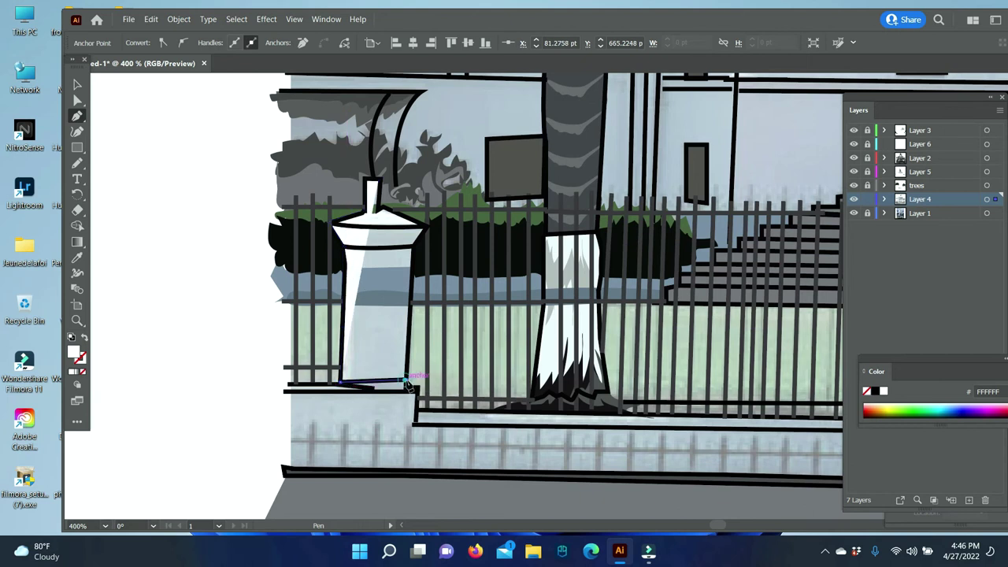
left_click(411, 247)
left_click(425, 228)
left_click(379, 208)
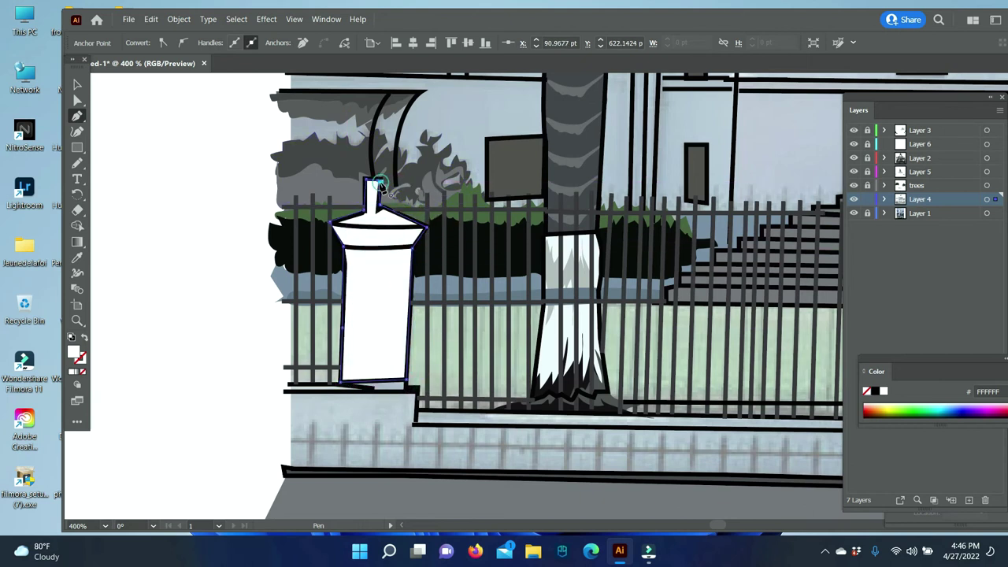
left_click(376, 182)
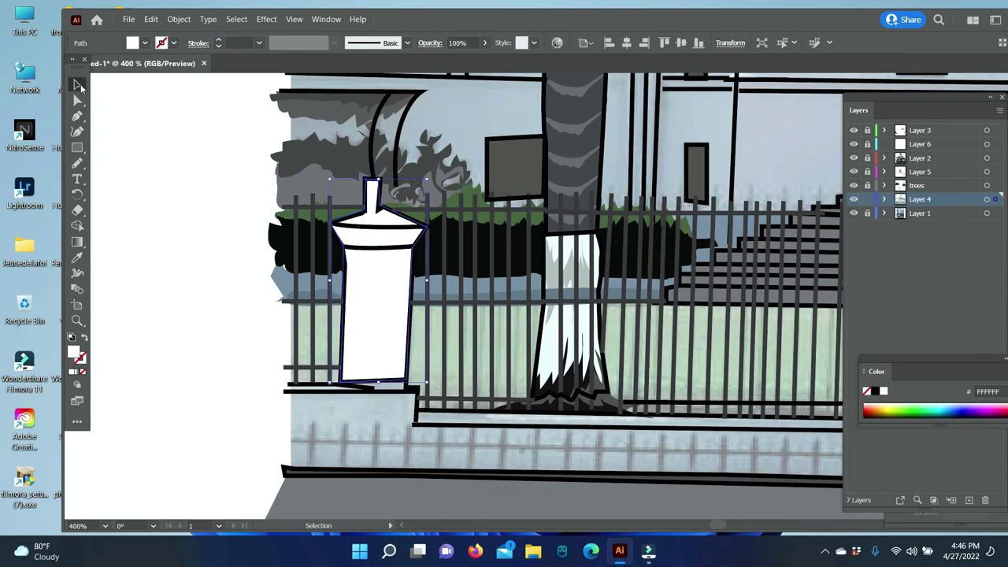
key("ctrl+shift+a")
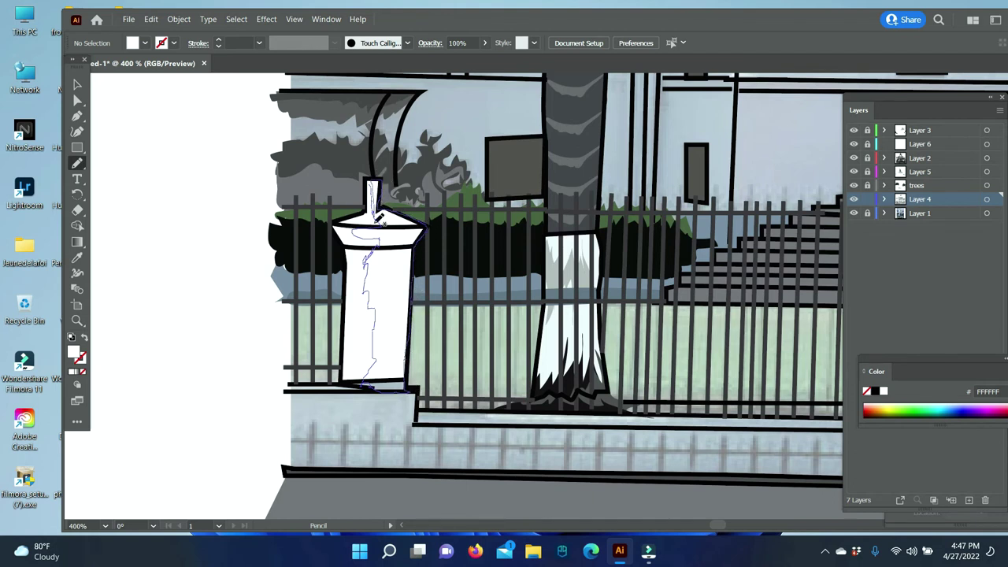
Fill the post's shading shape with a sampled blue-grey at 60% opacity
left_click(377, 236, "ctrl")
key("i")
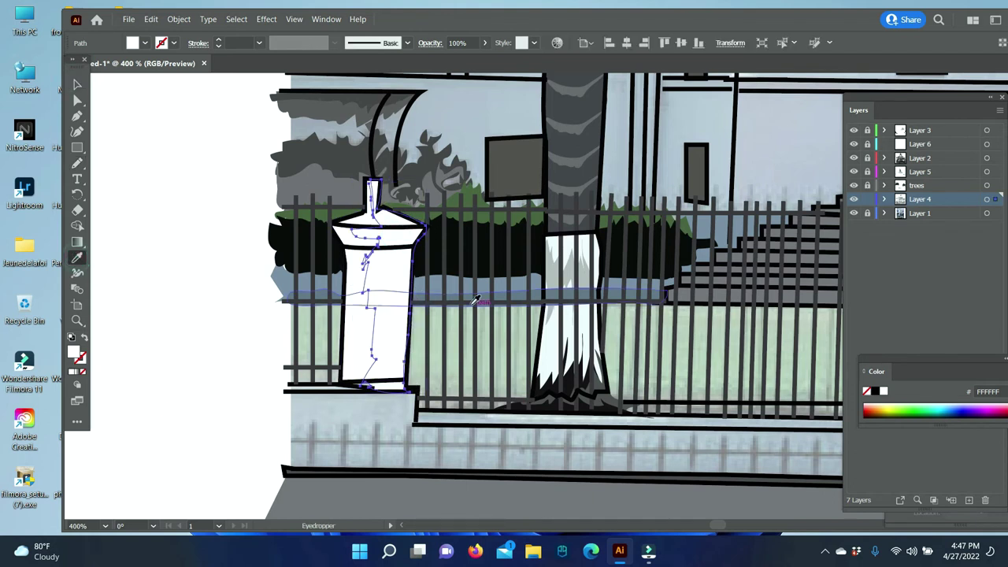
left_click(454, 298)
left_click(484, 43)
left_click_drag(489, 63, 466, 63)
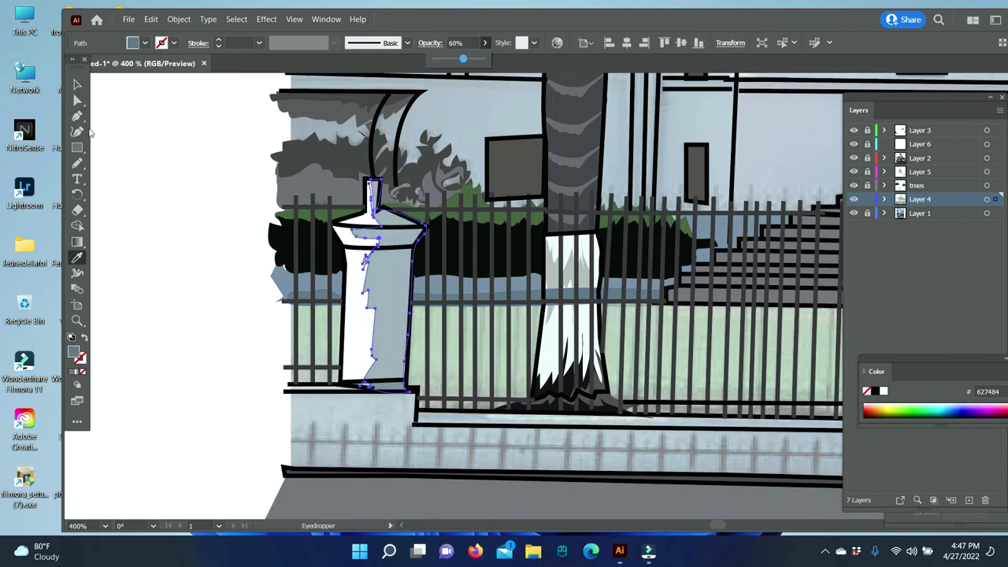
left_click(217, 411)
Zoom in on the gate and draw the gatehouse roof triangle
left_click(77, 319)
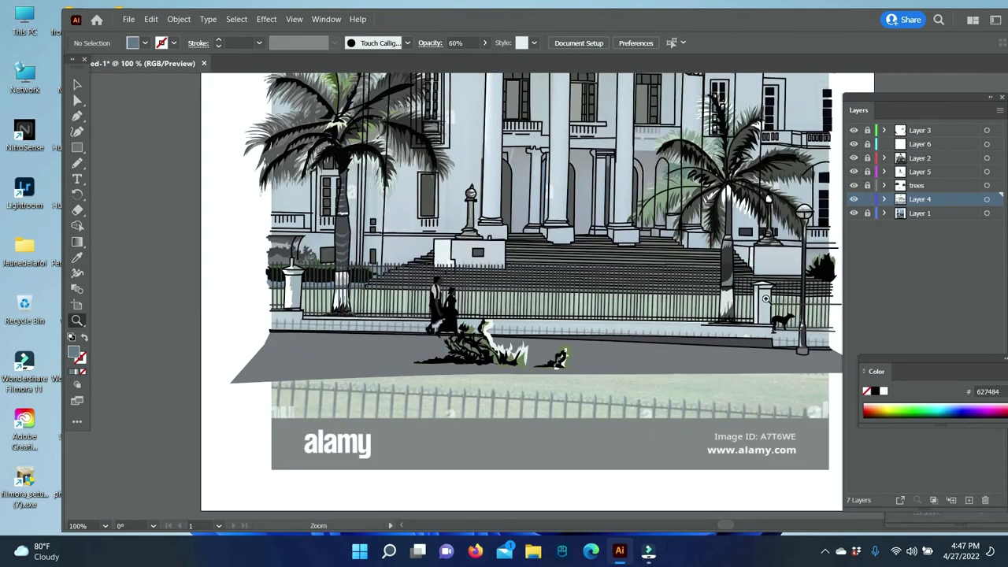
left_click_drag(607, 383, 549, 300)
left_click(549, 300)
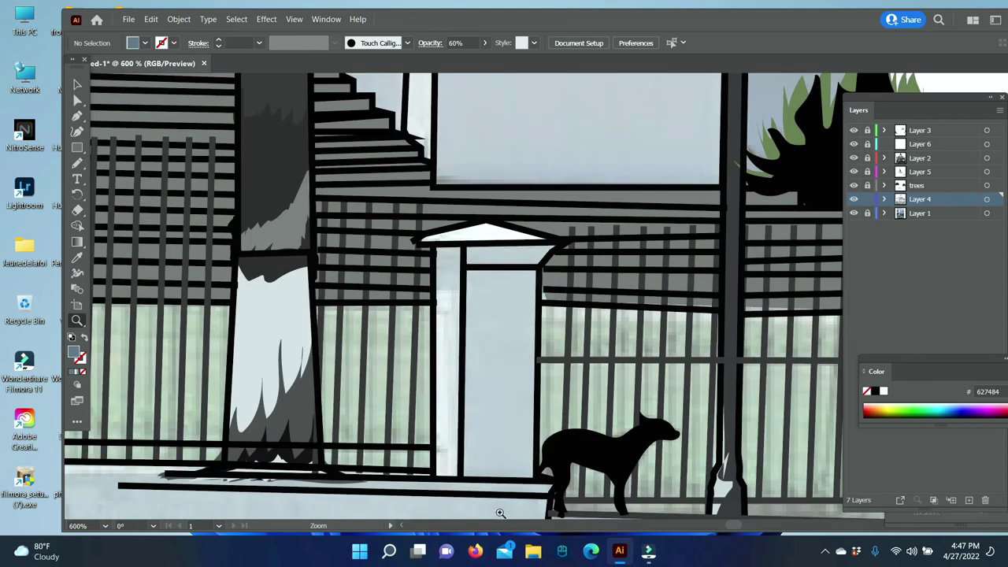
left_click(493, 226)
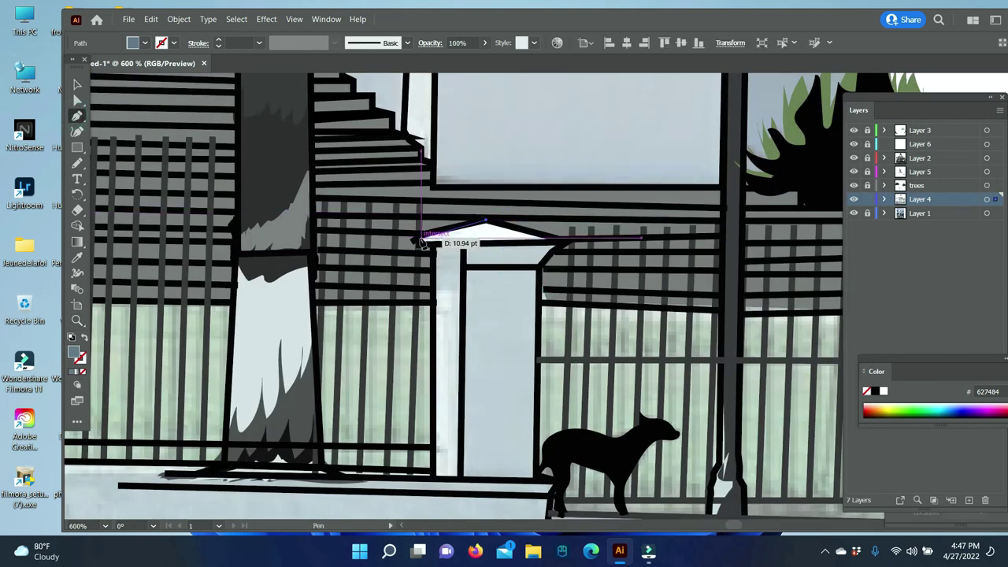
left_click(416, 241)
left_click(560, 245)
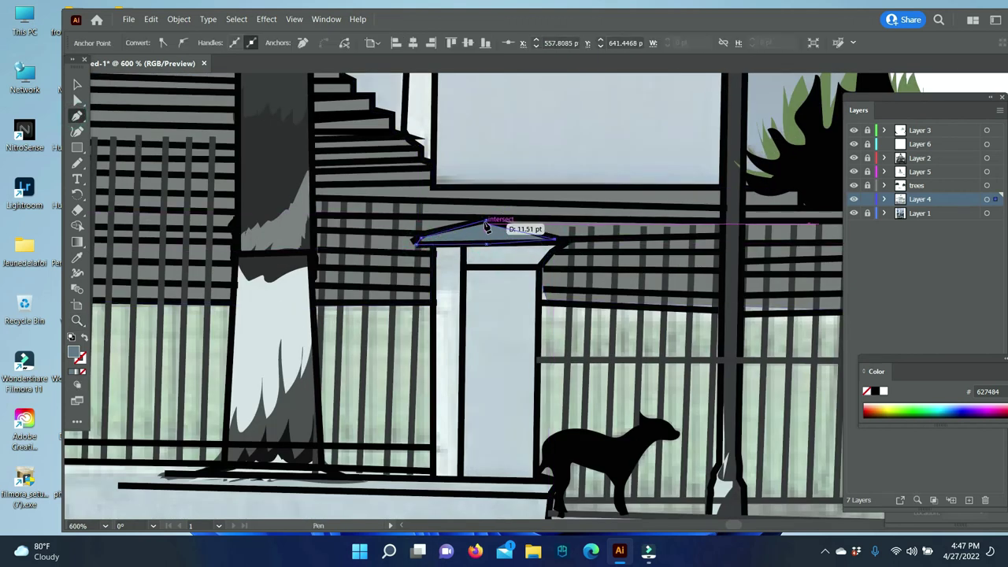
left_click(486, 223)
Fill the gatehouse roof with the light trunk colour
left_click(77, 257)
left_click(258, 315)
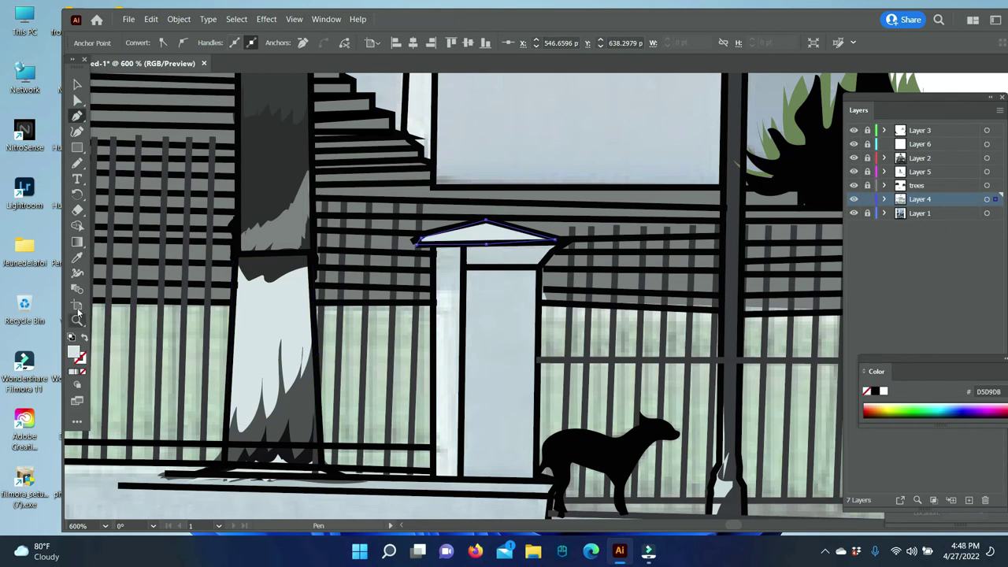
key("v")
left_click(150, 19)
left_click(338, 114)
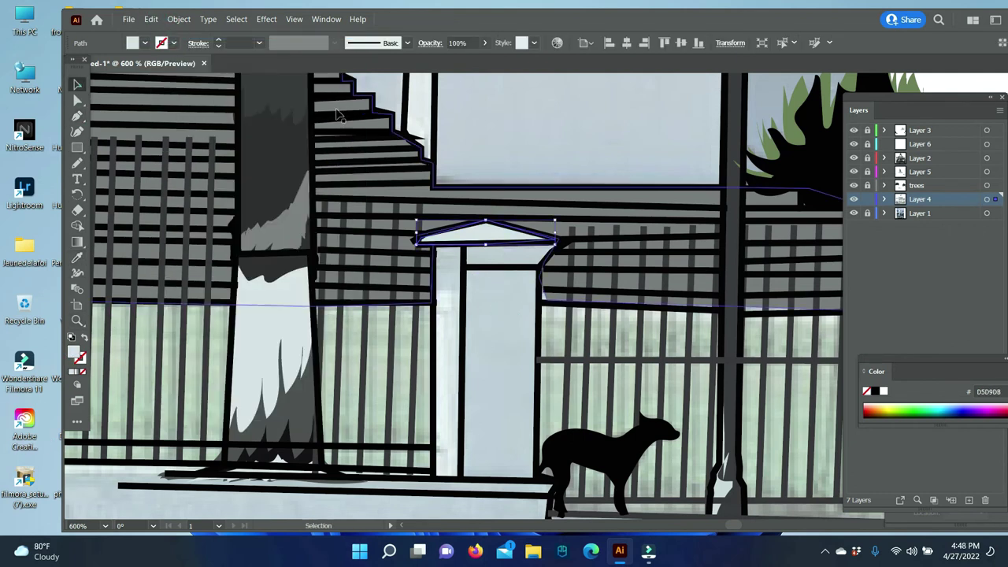
left_click(565, 386)
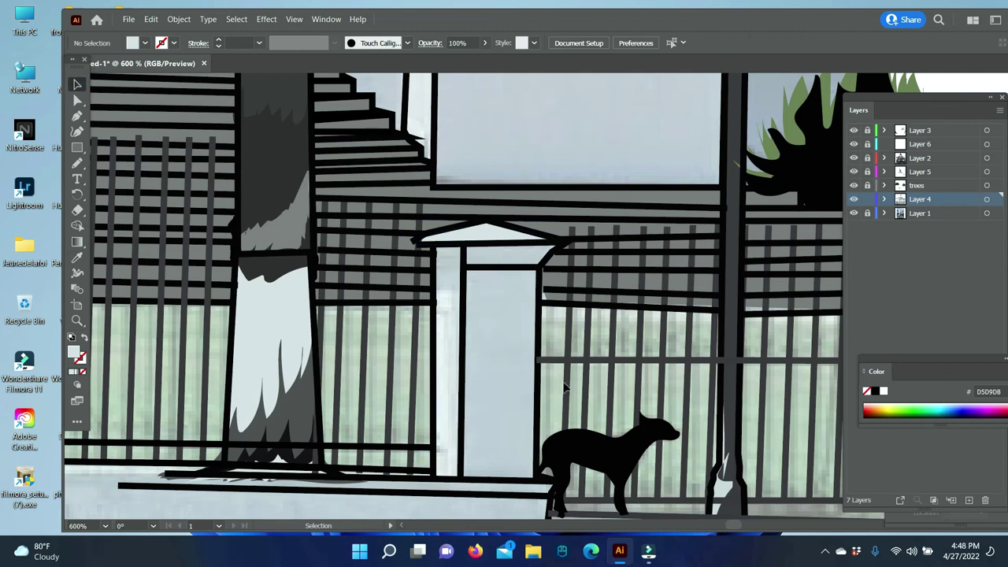
Draw the gatehouse door panel in blue-gray 7A899B
left_click(77, 115)
left_click(317, 251)
left_click(462, 476)
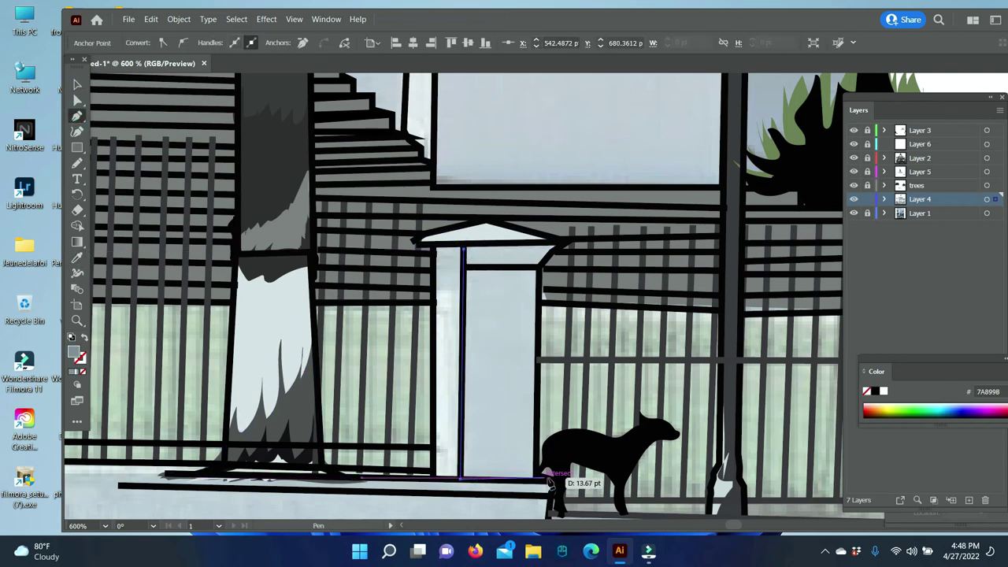
left_click(536, 473)
left_click(539, 269)
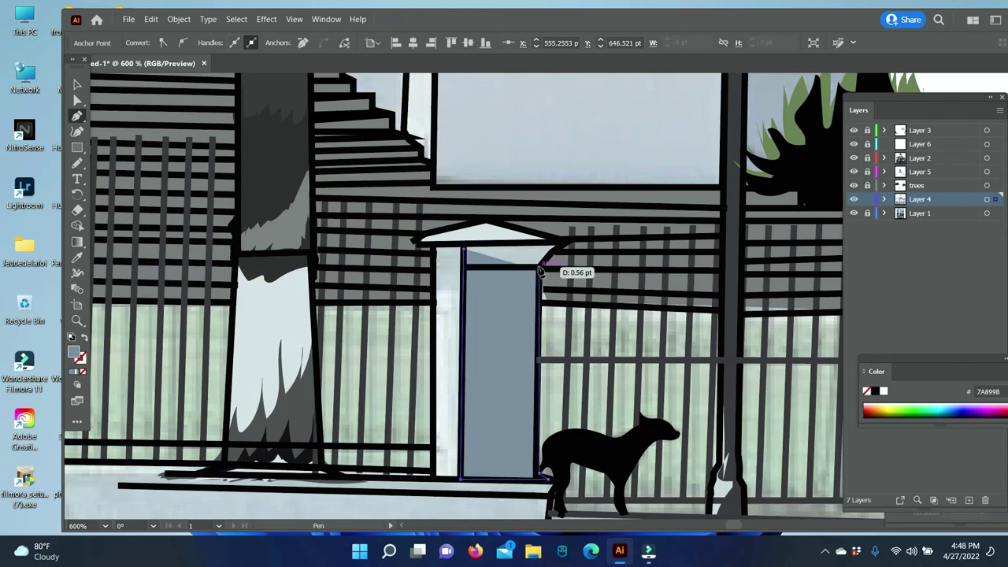
left_click(464, 247)
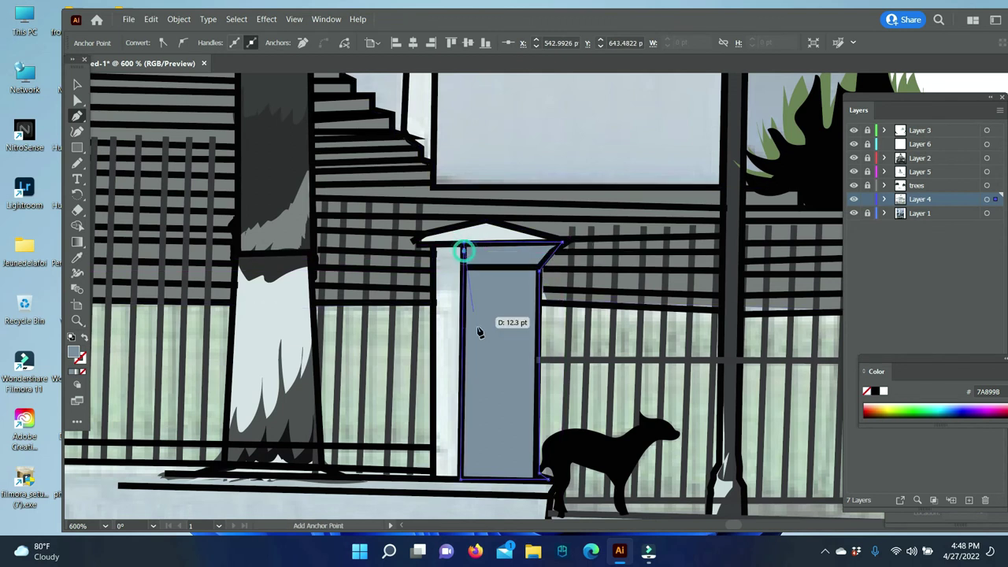
left_click(78, 84)
Give the band beneath the gatehouse roof a darker 616E7C fill
left_click(77, 163)
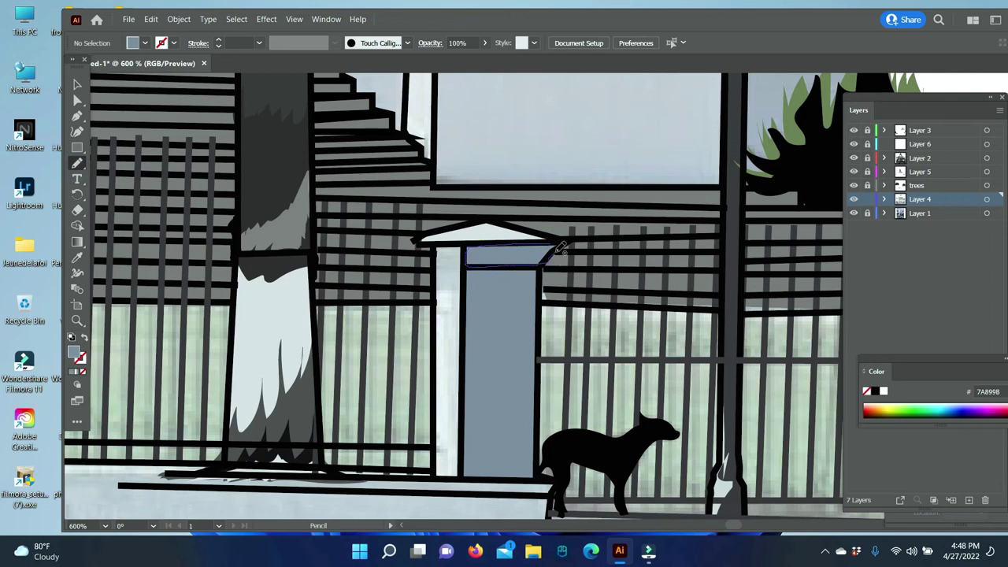
left_click(498, 258)
double_click(74, 352)
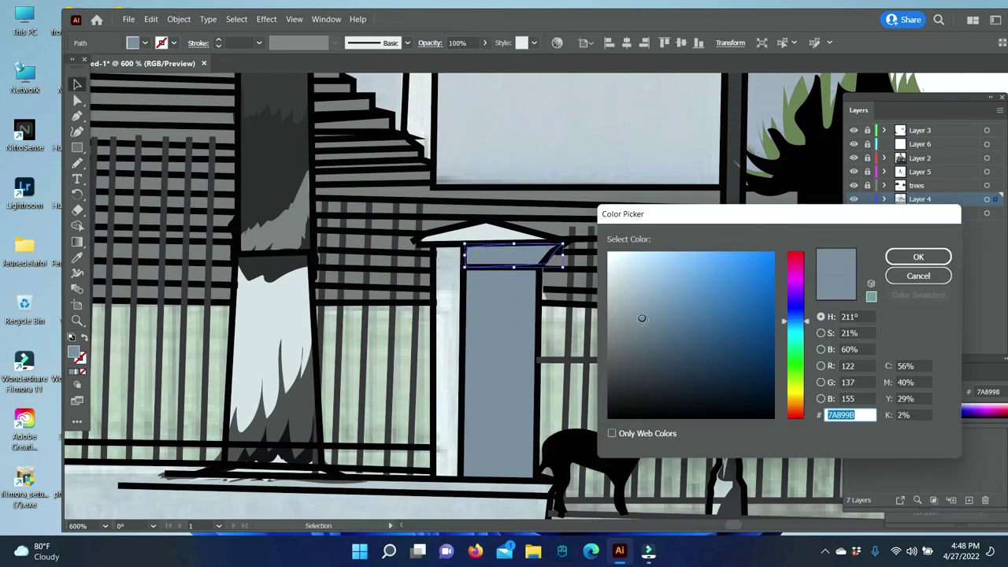
type("616E7C")
left_click(919, 257)
left_click(513, 111)
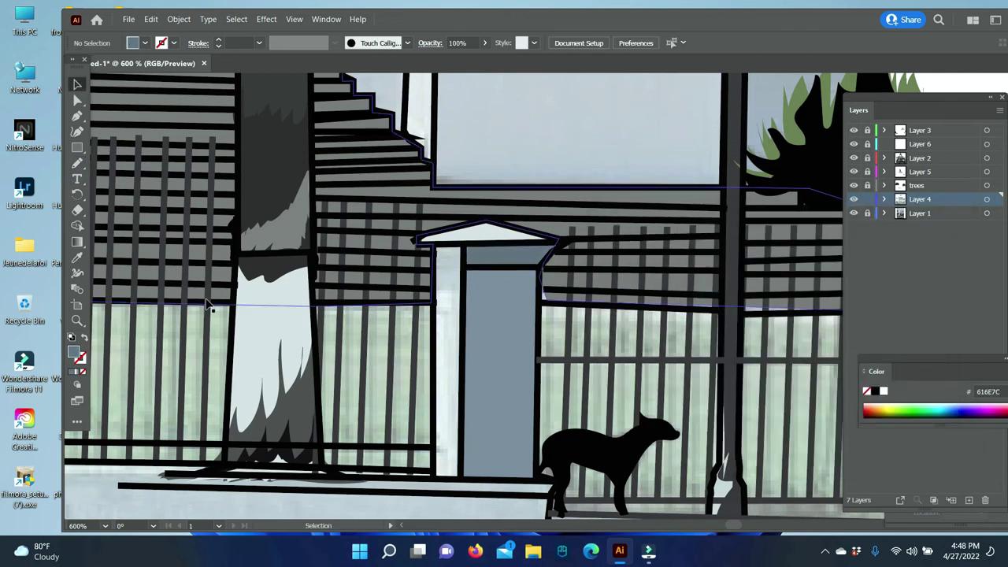
Draw the left door post and fill it light gray B5B8BC
left_click(78, 115)
left_click(79, 258)
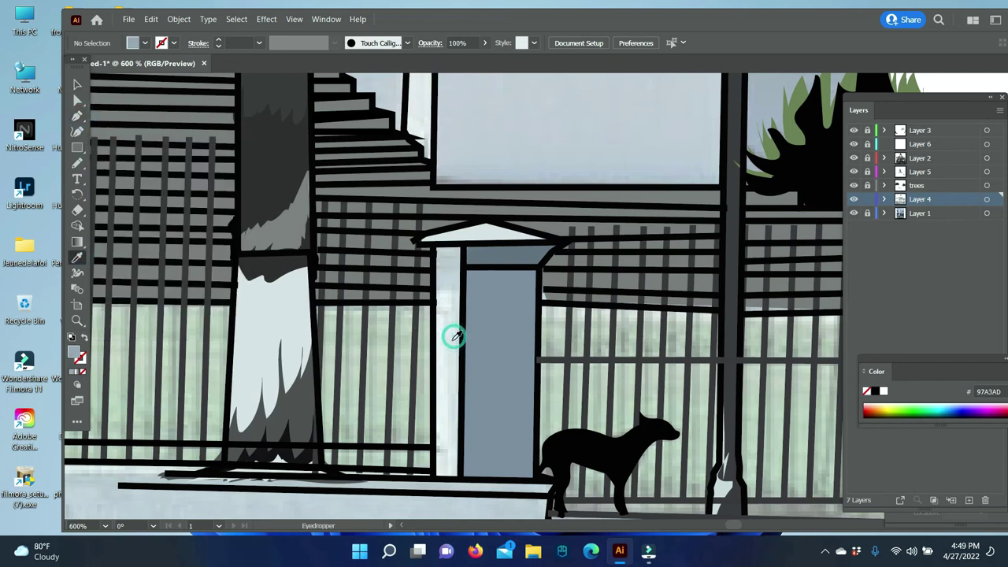
left_click(77, 116)
left_click(432, 245)
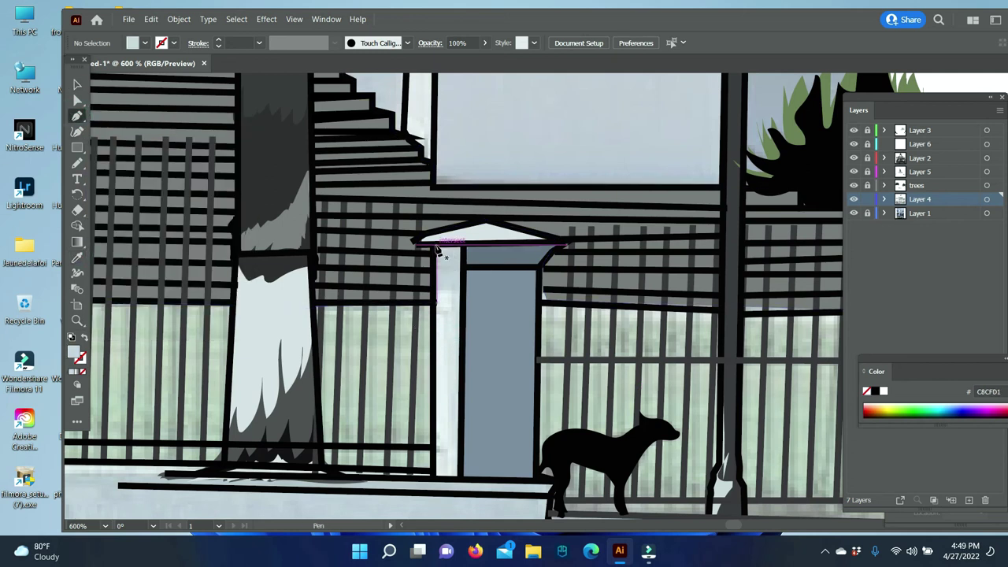
left_click(433, 478)
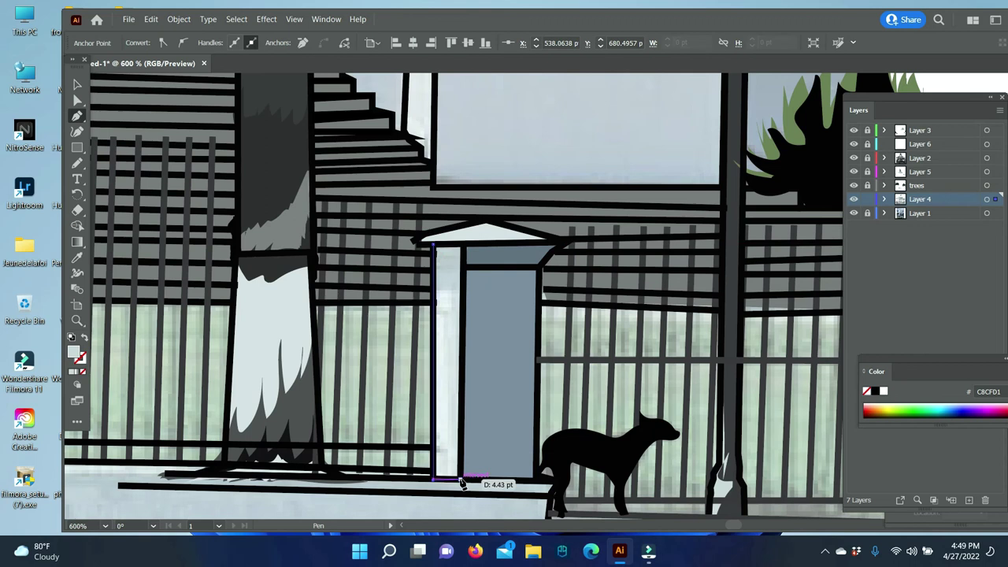
left_click(464, 253)
left_click(432, 247)
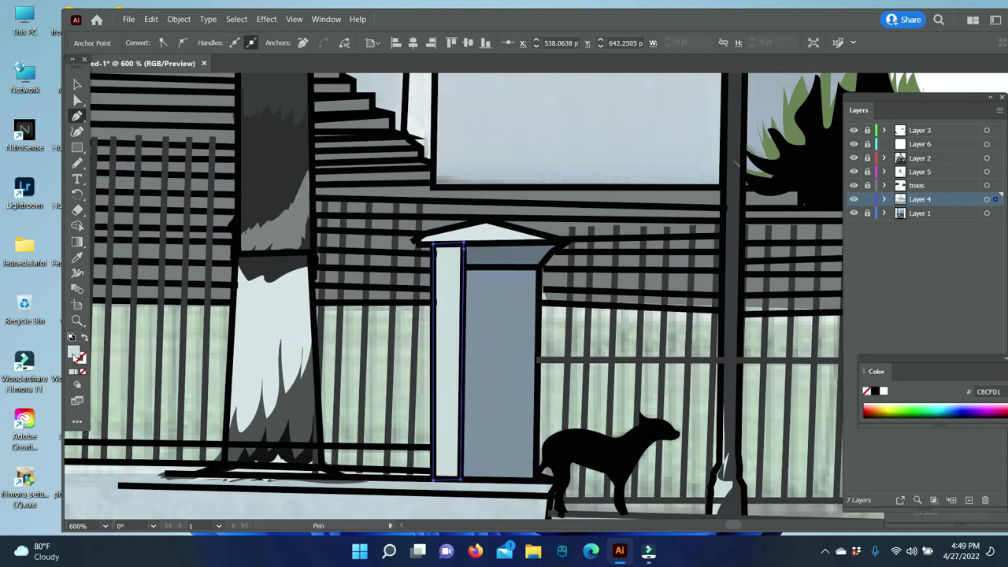
double_click(74, 353)
type("B5B8BC")
left_click(916, 253)
key("v")
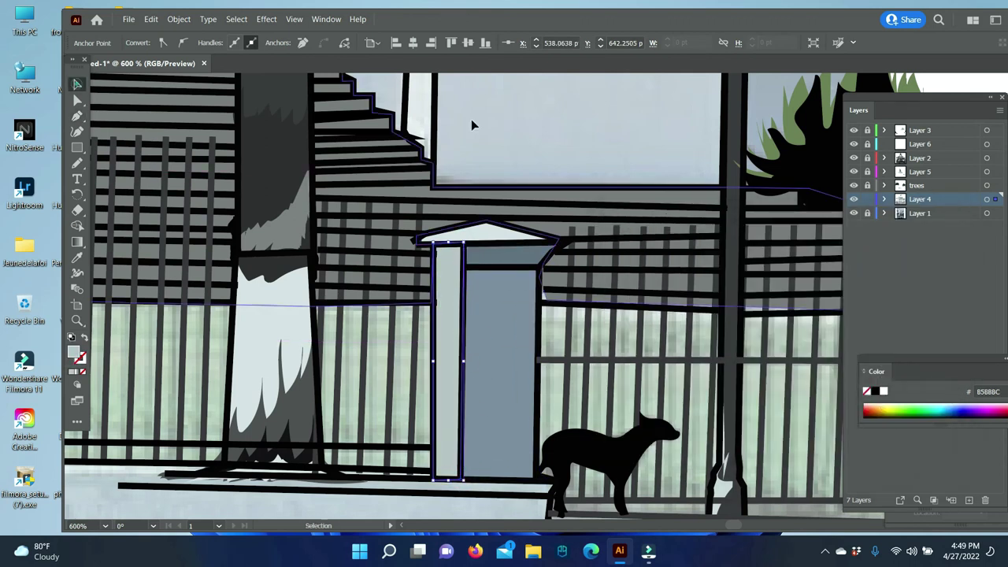
left_click(472, 125)
Zoom out over the whole artwork and back in toward the right palm tree
left_click(544, 360, "alt")
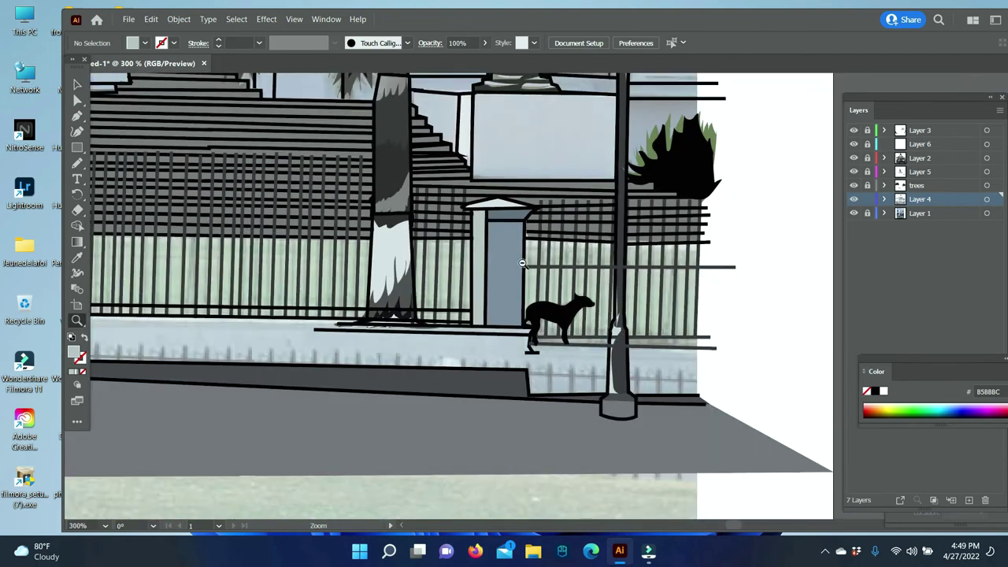
left_click(531, 339, "alt")
left_click(520, 320, "alt")
left_click(560, 233)
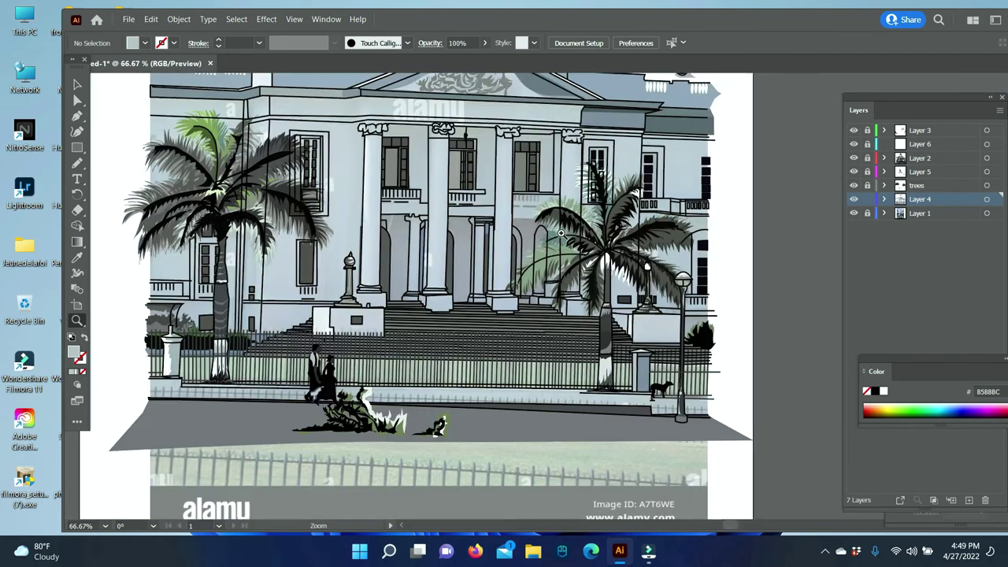
left_click(567, 276, "alt")
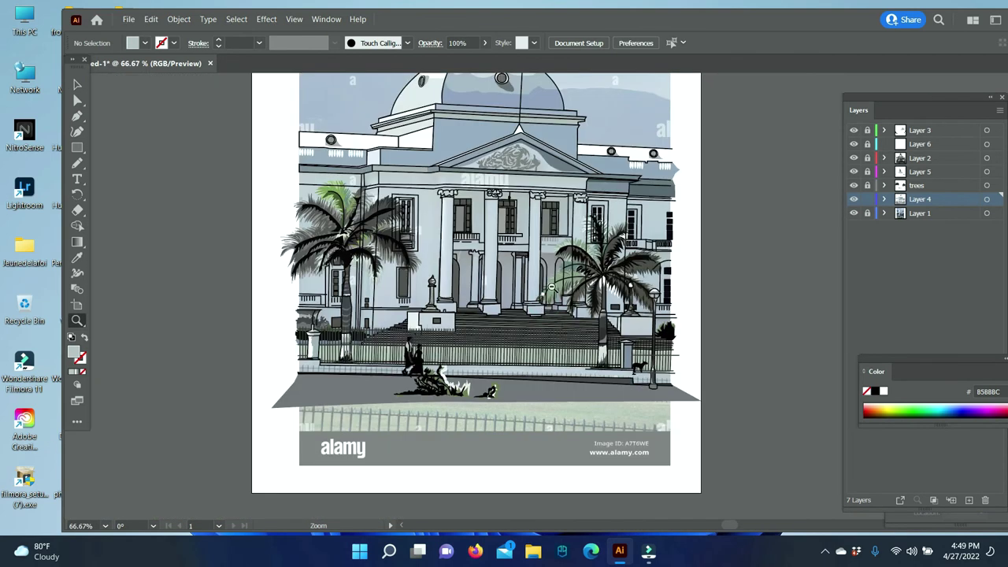
left_click(674, 205, "alt")
left_click(498, 337)
left_click(549, 311)
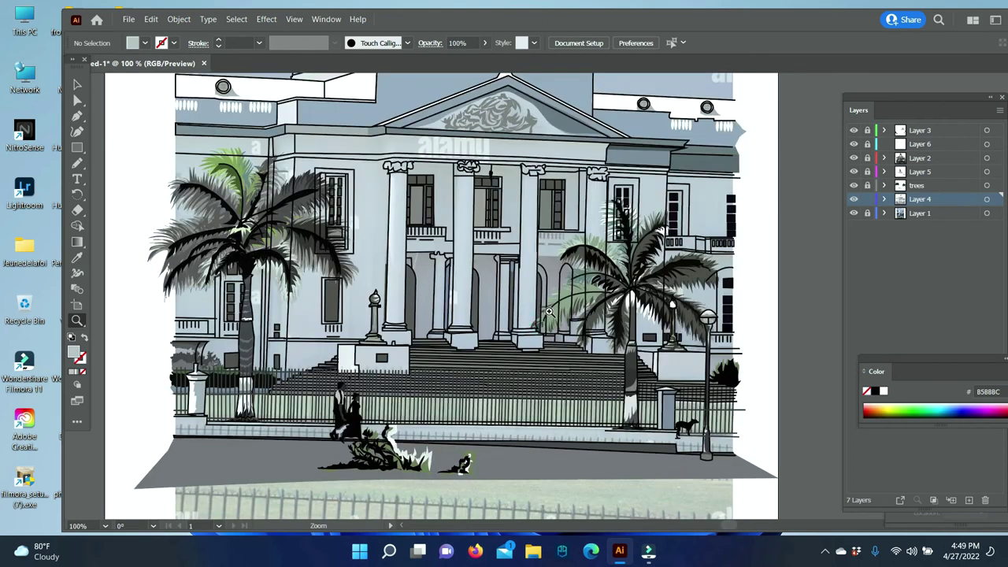
left_click(627, 292)
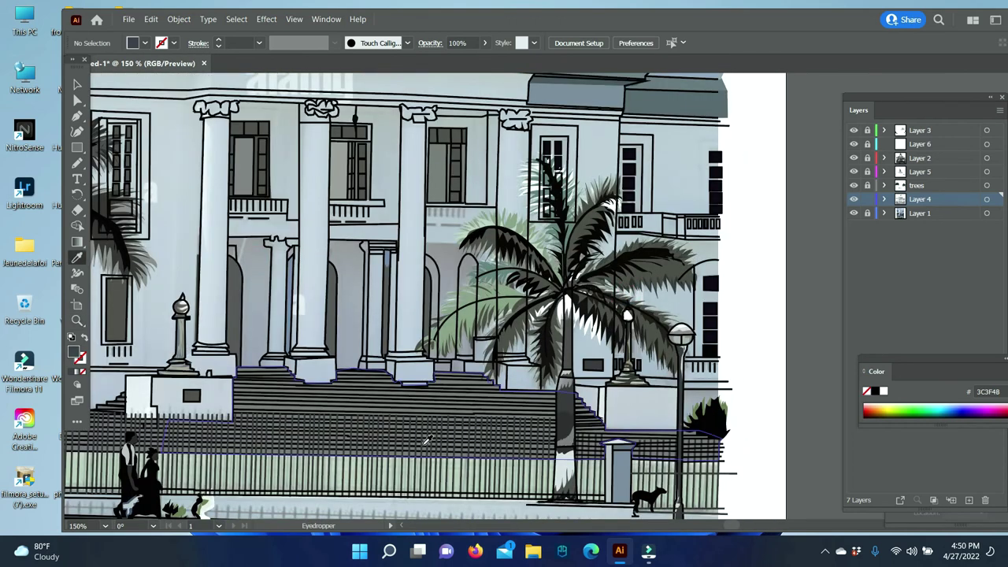
Sample dark slate 3C3F48 from the palace and zoom in on the front columns
left_click(290, 335)
left_click(77, 321)
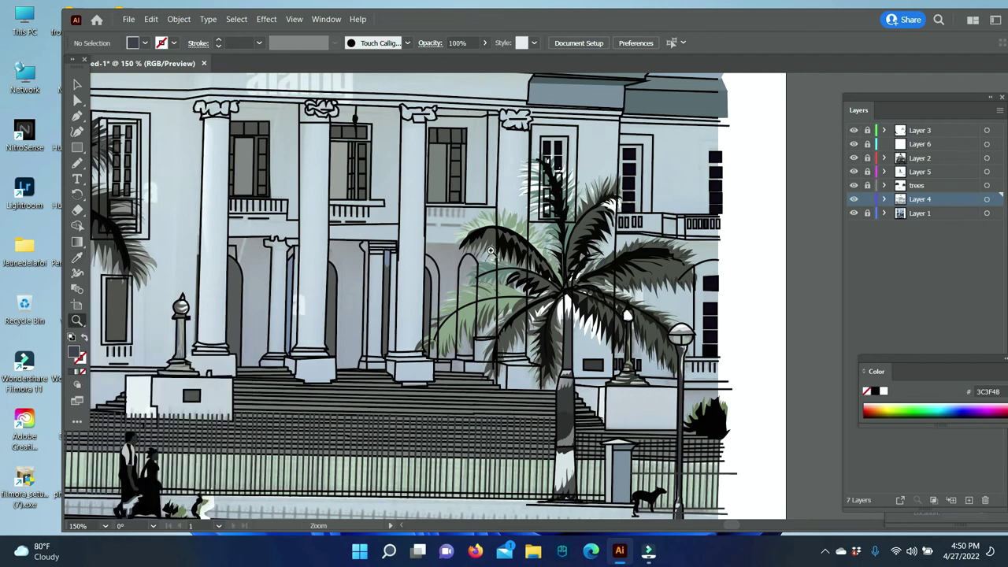
left_click(353, 263)
scroll(730, 532, "right", 5)
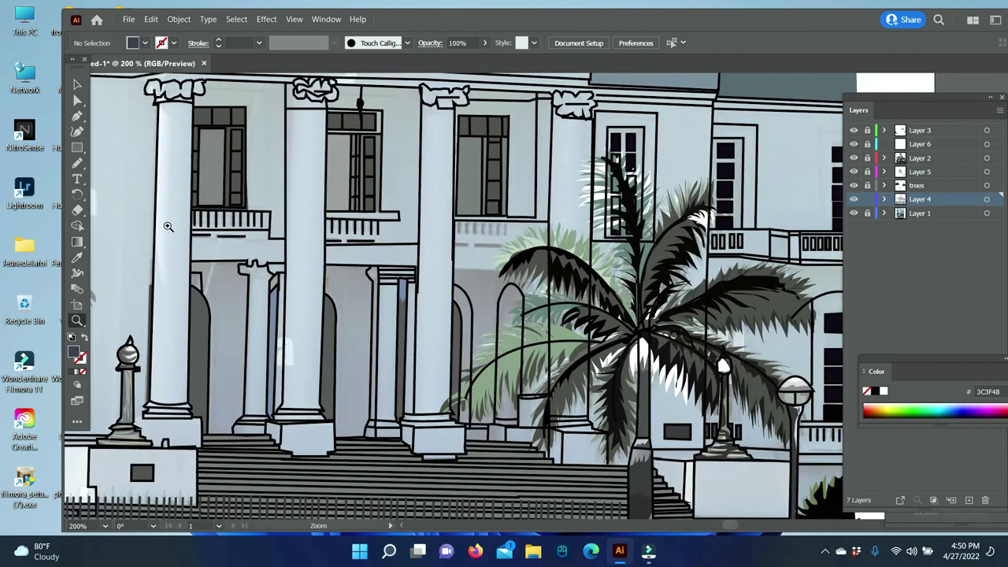
Begin the doorway shadow shape under the left balcony, undoing a misplaced anchor
left_click(193, 262)
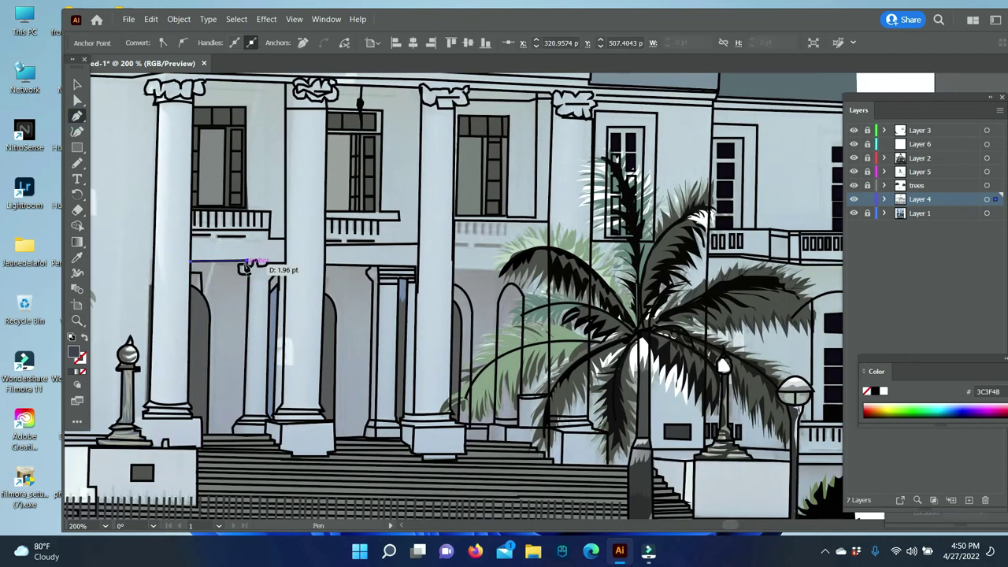
left_click_drag(246, 264, 226, 269)
left_click(76, 321)
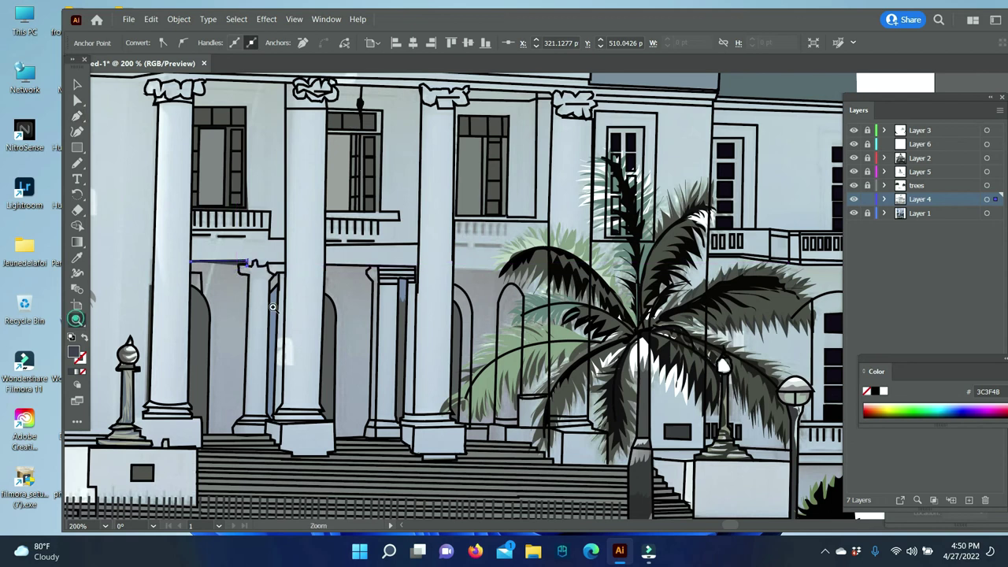
left_click(256, 293)
left_click(590, 374)
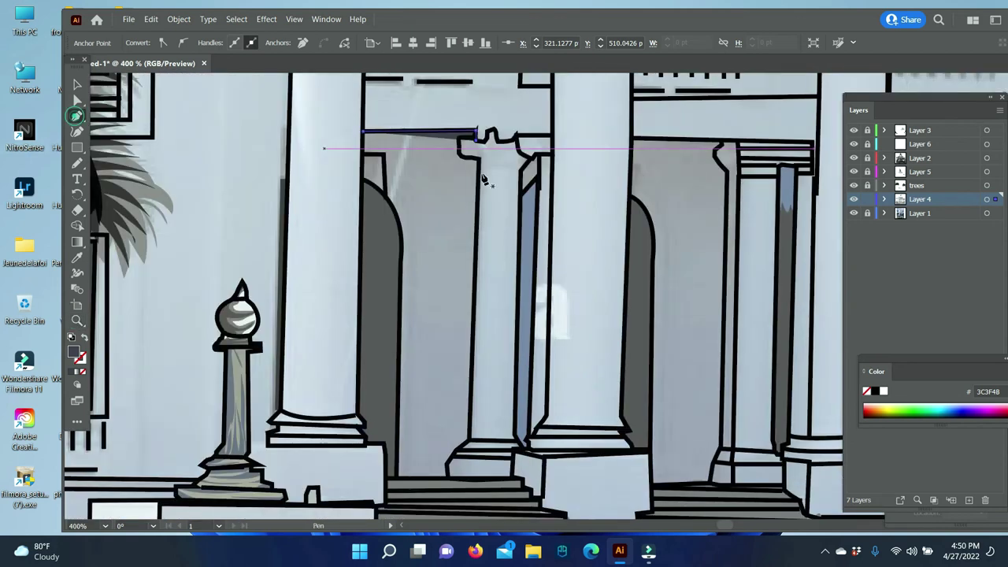
left_click_drag(465, 145, 462, 158)
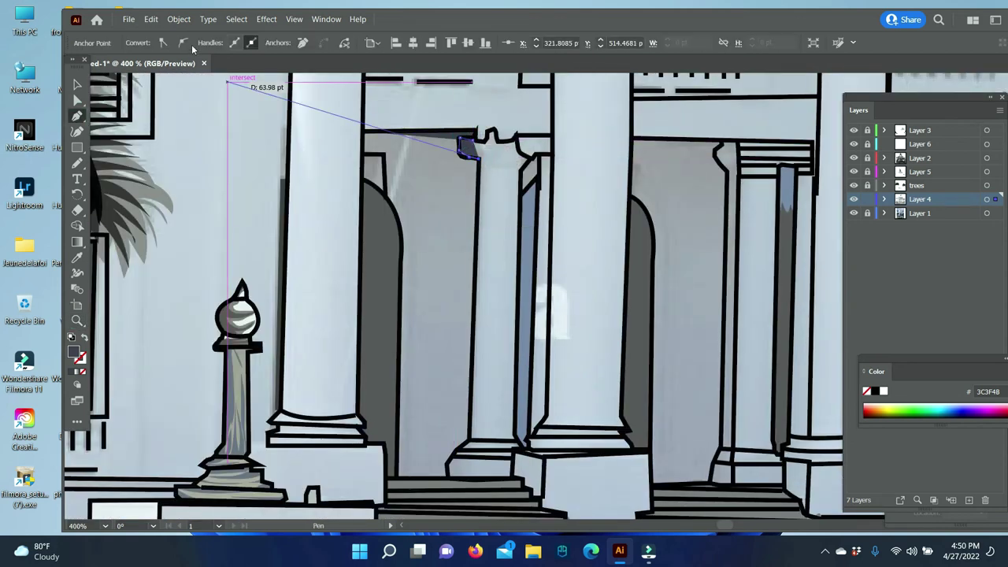
left_click(151, 19)
left_click(173, 33)
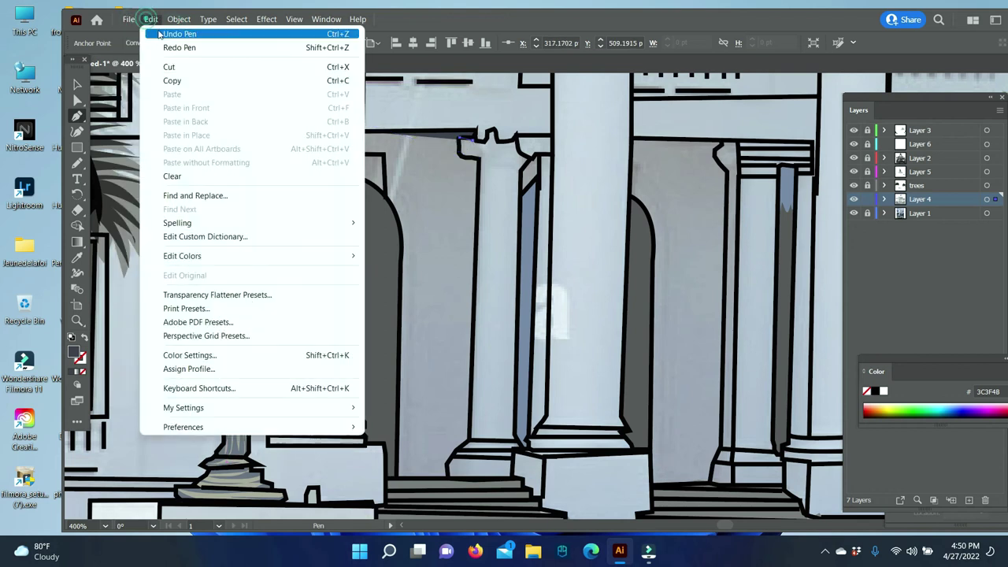
Complete the dark doorway shadow down the column edge and up the arch
left_click_drag(472, 134, 473, 162)
left_click(470, 440)
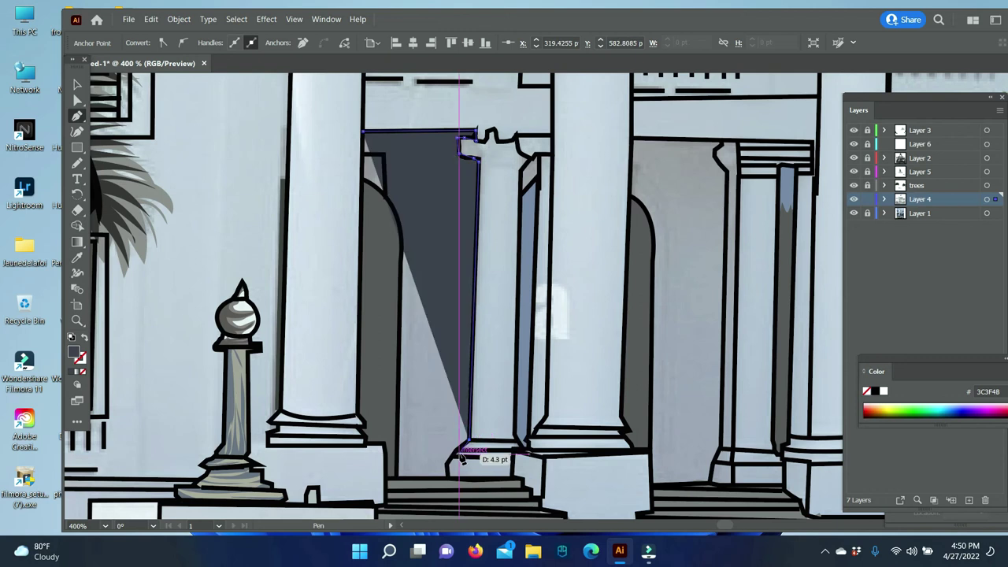
left_click_drag(447, 470, 448, 478)
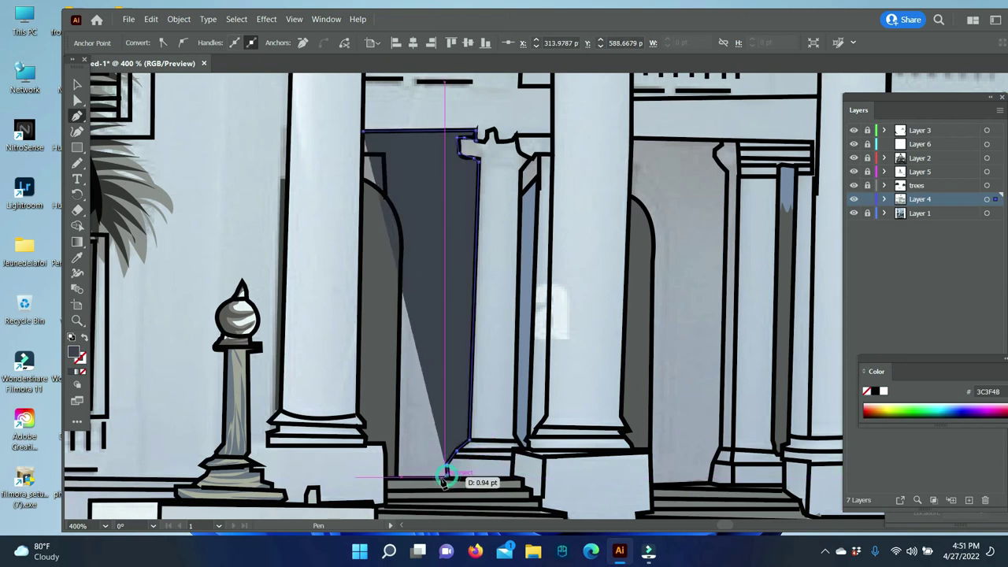
left_click(401, 476)
left_click(402, 240)
left_click(393, 206)
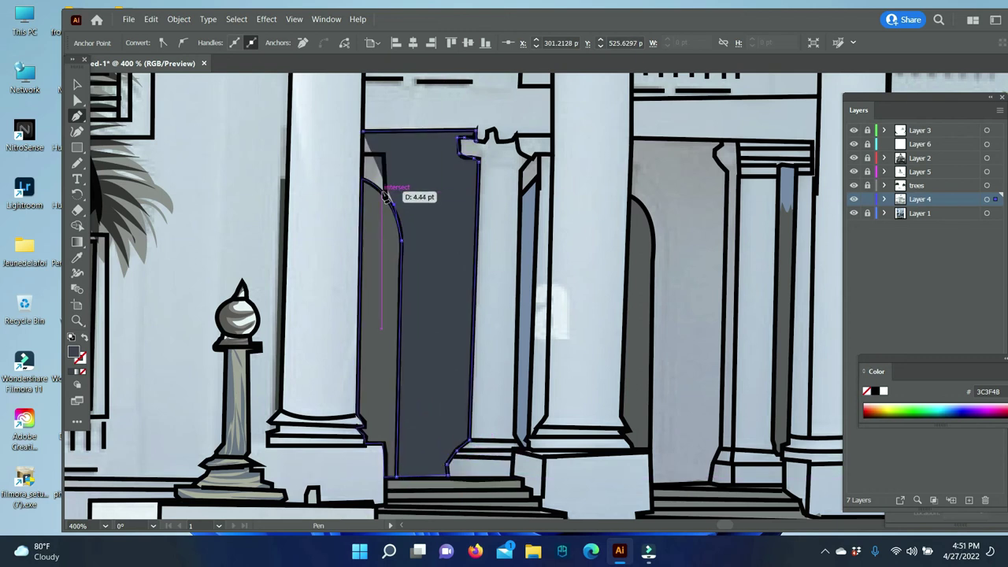
left_click(375, 155)
left_click(362, 136)
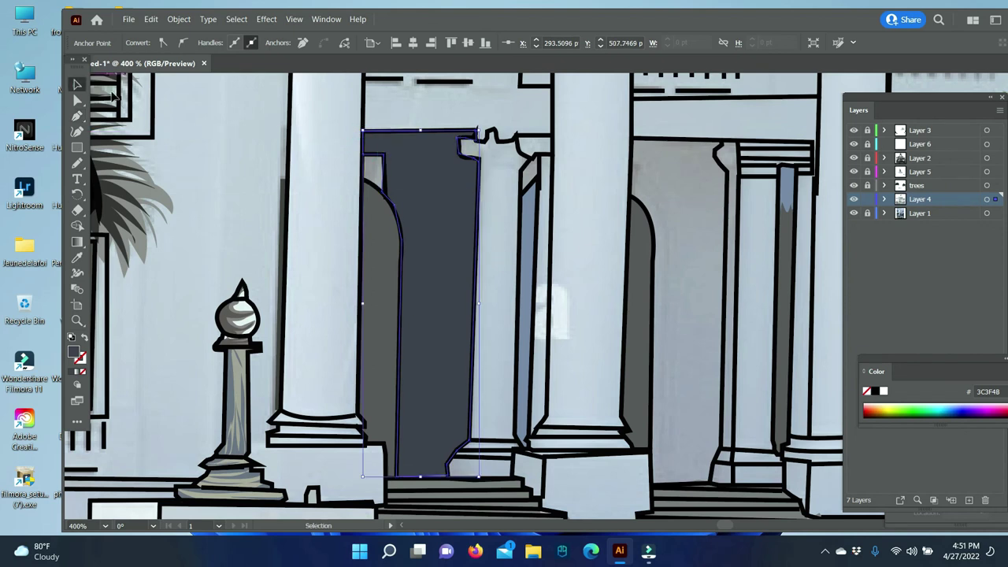
key("ctrl+shift+a")
Draw a small quad in the doorway's top-left corner and send it backward
key("i")
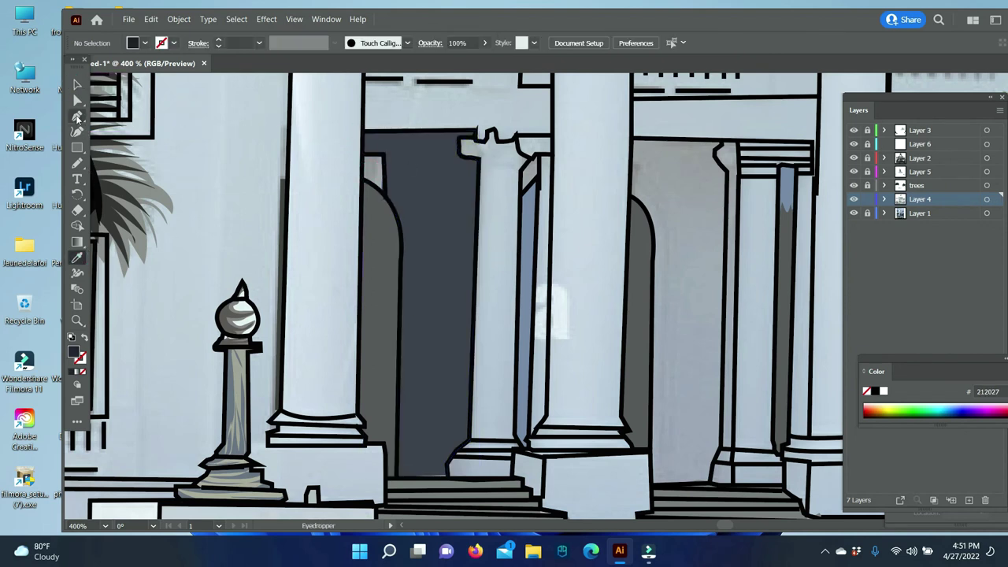
left_click(77, 116)
left_click(362, 155)
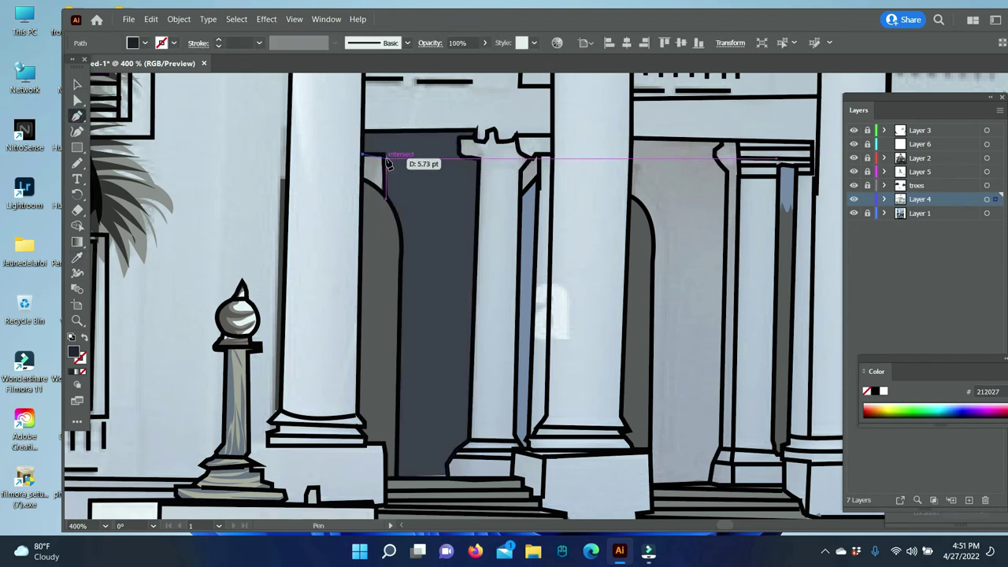
left_click(391, 154)
left_click(388, 199)
left_click(363, 182)
left_click(363, 154)
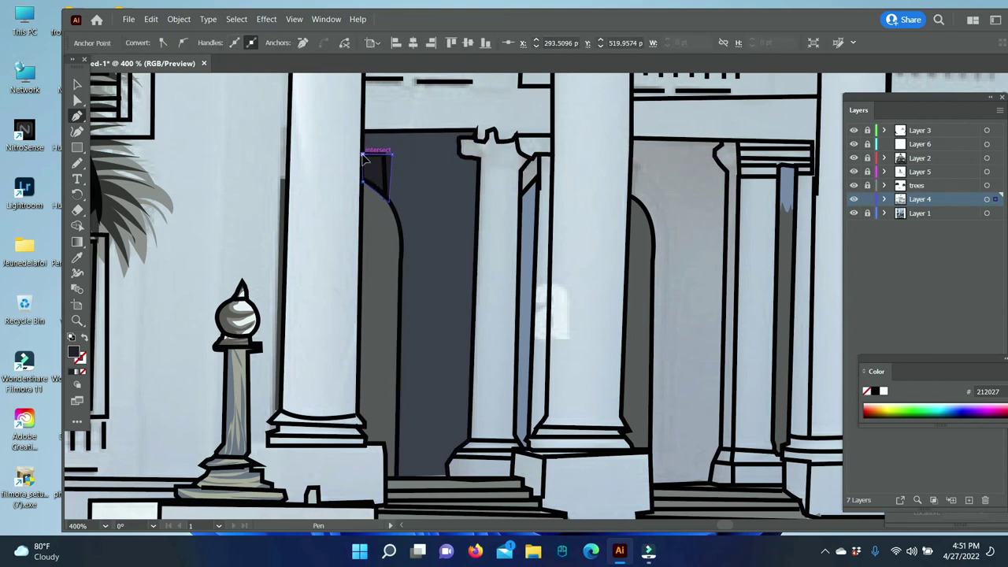
right_click(377, 169)
left_click(563, 438)
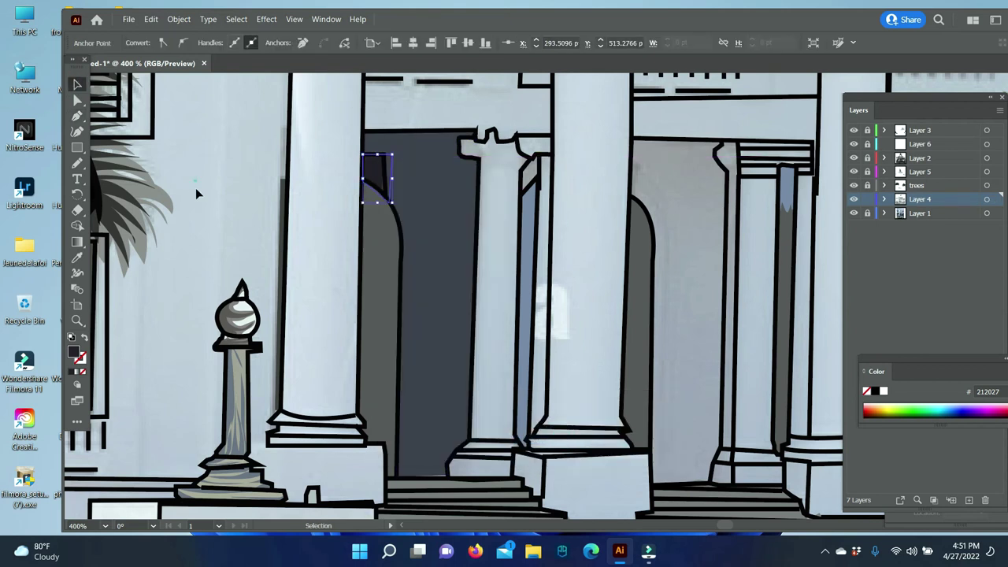
key("ctrl+shift+a")
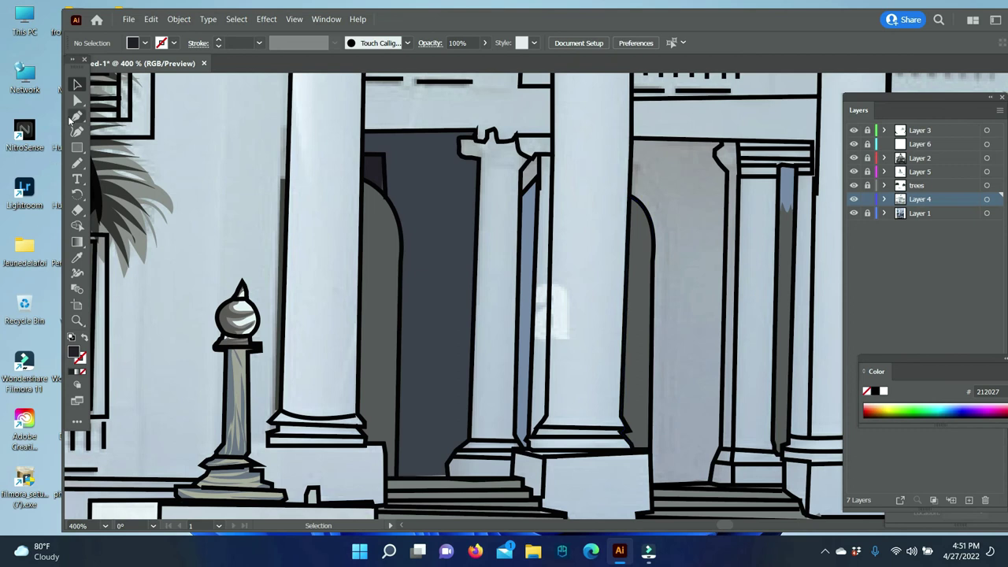
Undo a stray anchor placed at the column top
left_click(524, 174)
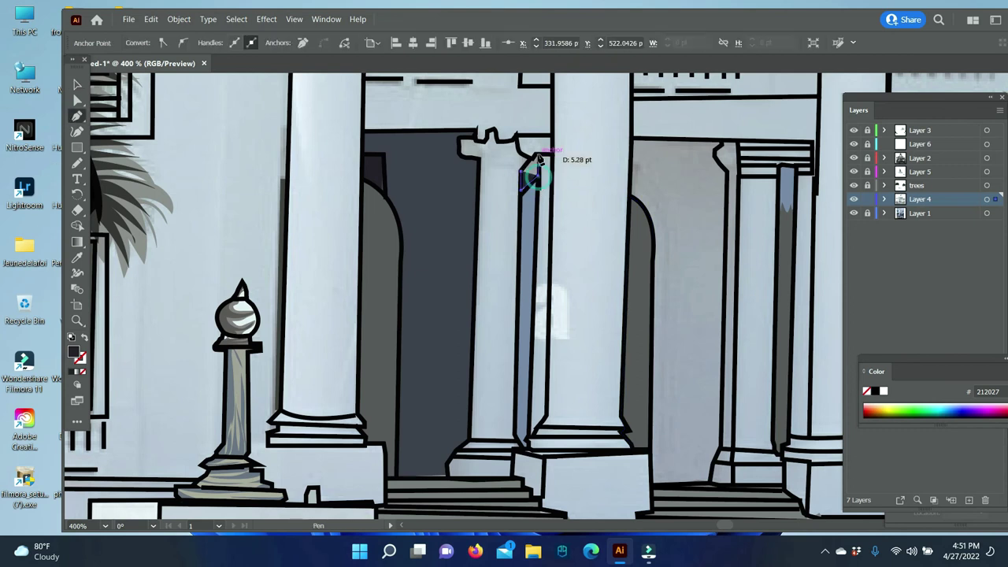
left_click(151, 19)
left_click(169, 36)
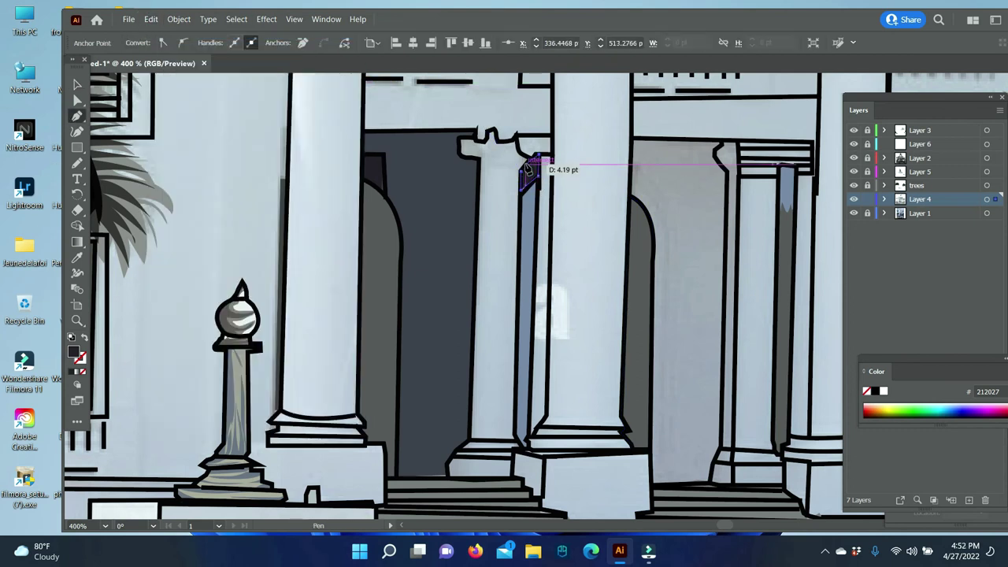
left_click(77, 84)
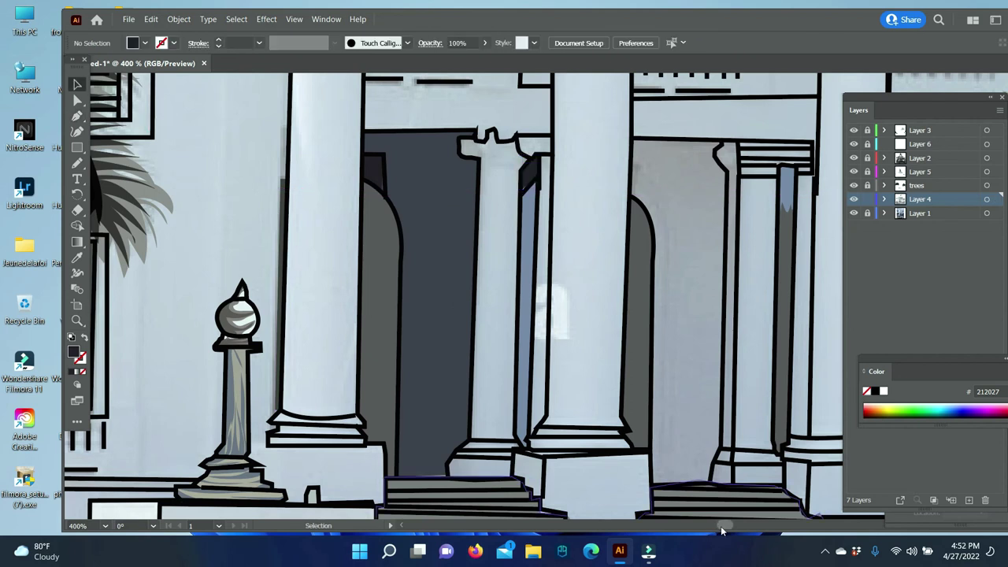
scroll(536, 372, "right", 3)
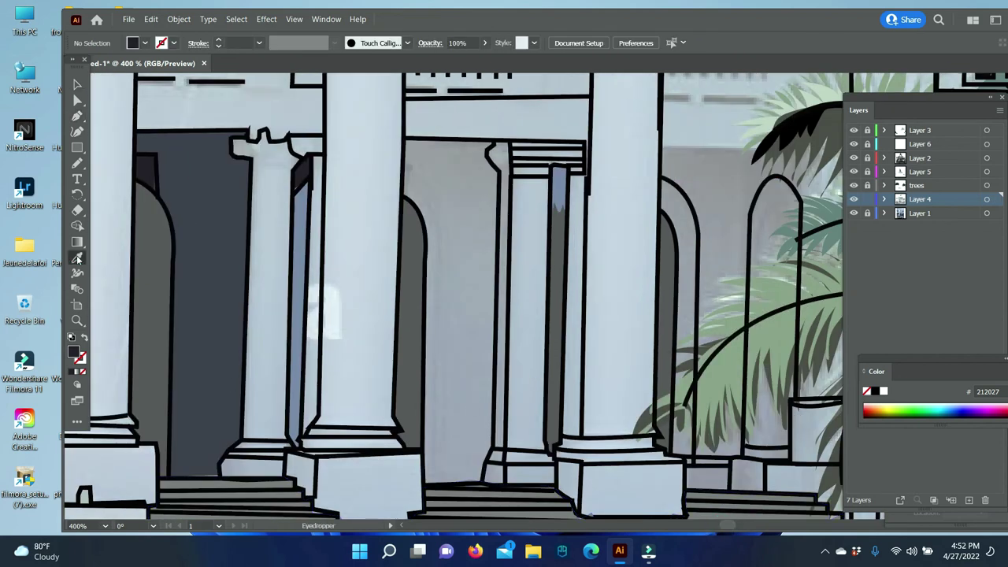
Recolour the left doorway shape to a bluer dark grey 405059
left_click(74, 81)
left_click(221, 208)
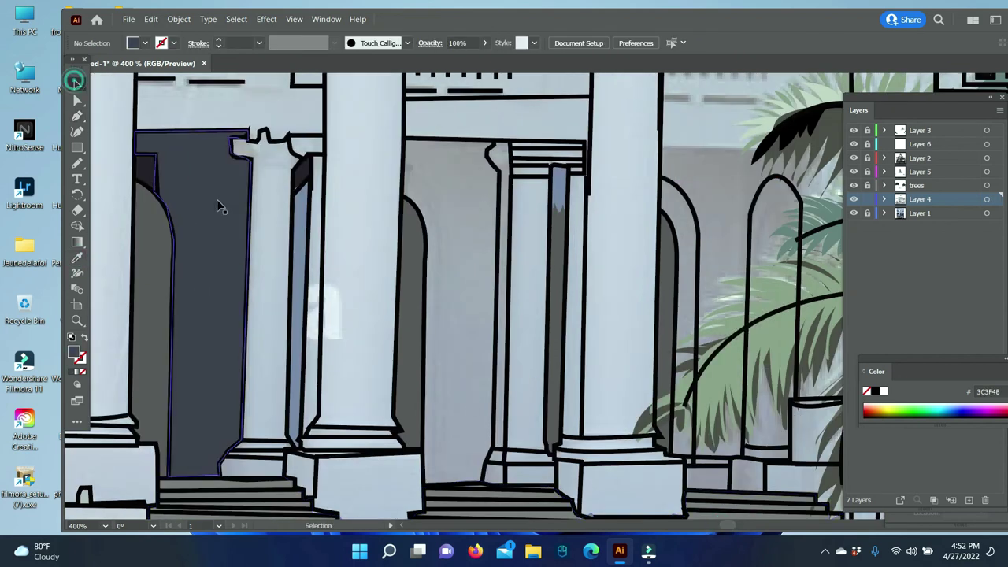
double_click(72, 352)
left_click(725, 299)
left_click(891, 258)
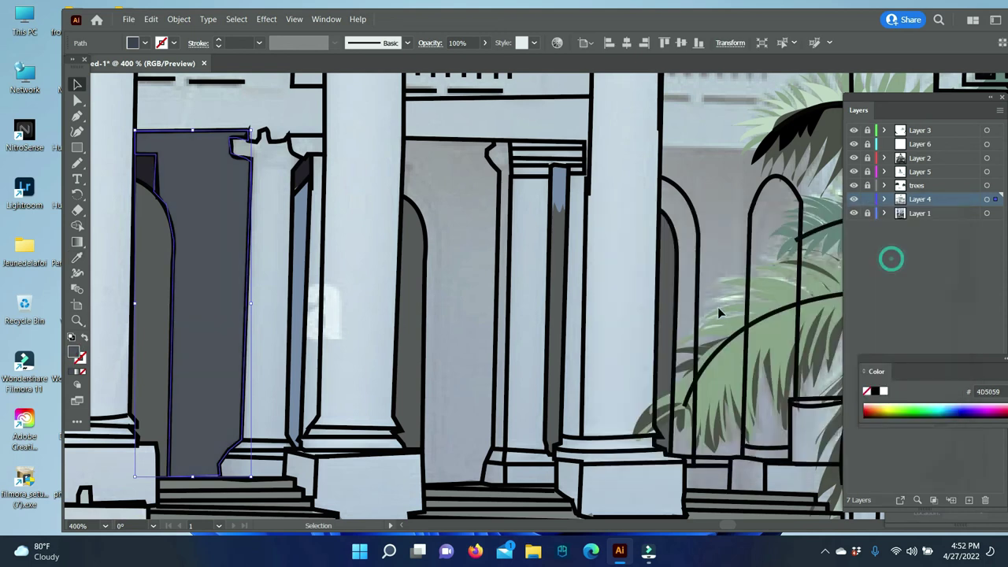
Trace the next arched opening as a filled dark grey shape
left_click(76, 116)
left_click(406, 139)
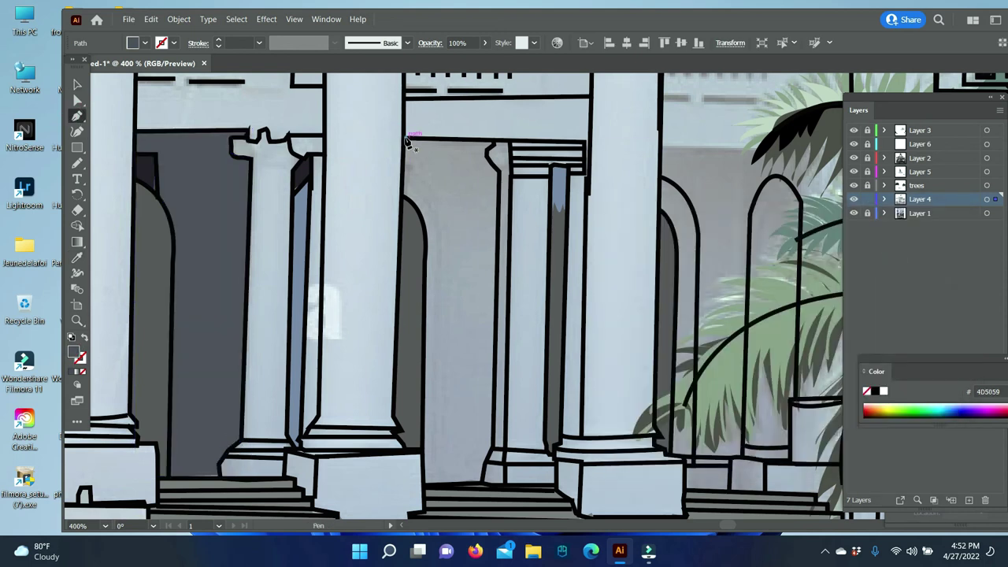
left_click(497, 171)
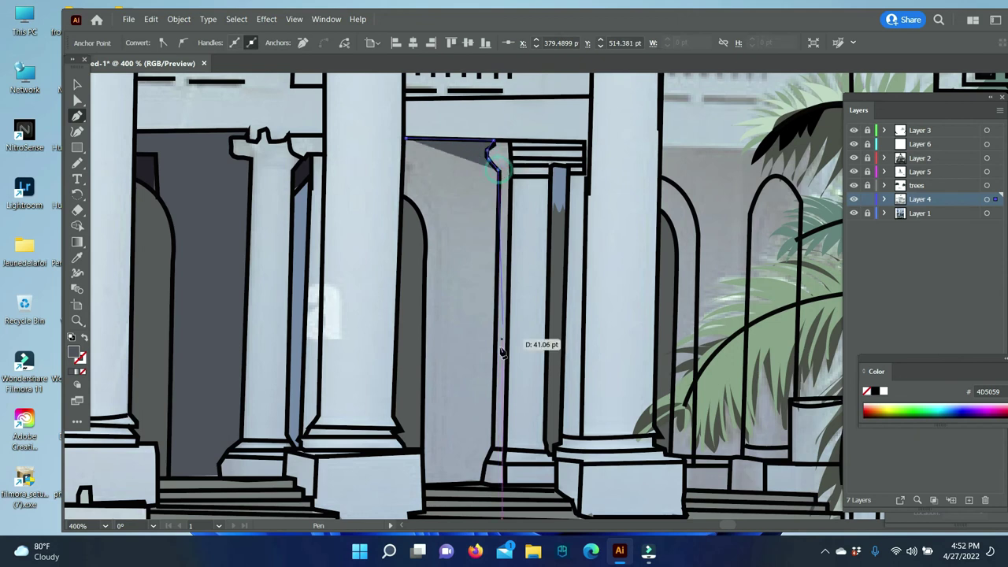
left_click(494, 441)
left_click(482, 479)
left_click(419, 488)
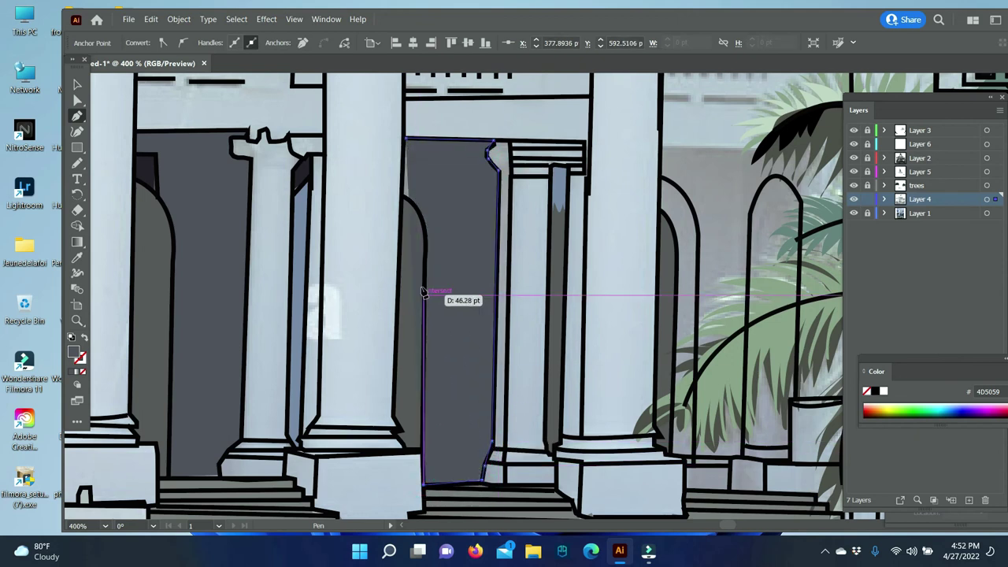
left_click(421, 263)
left_click(404, 195)
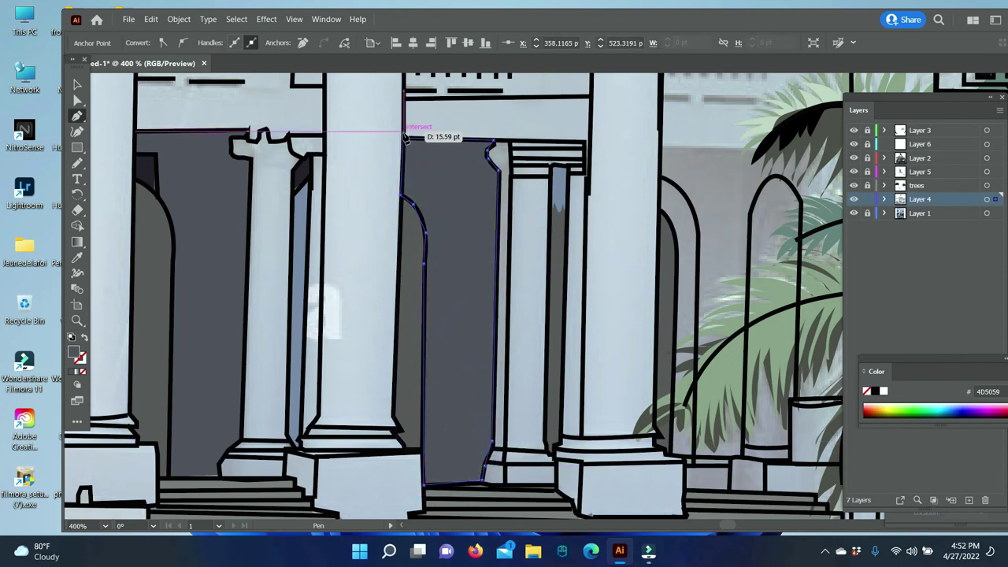
left_click(405, 138)
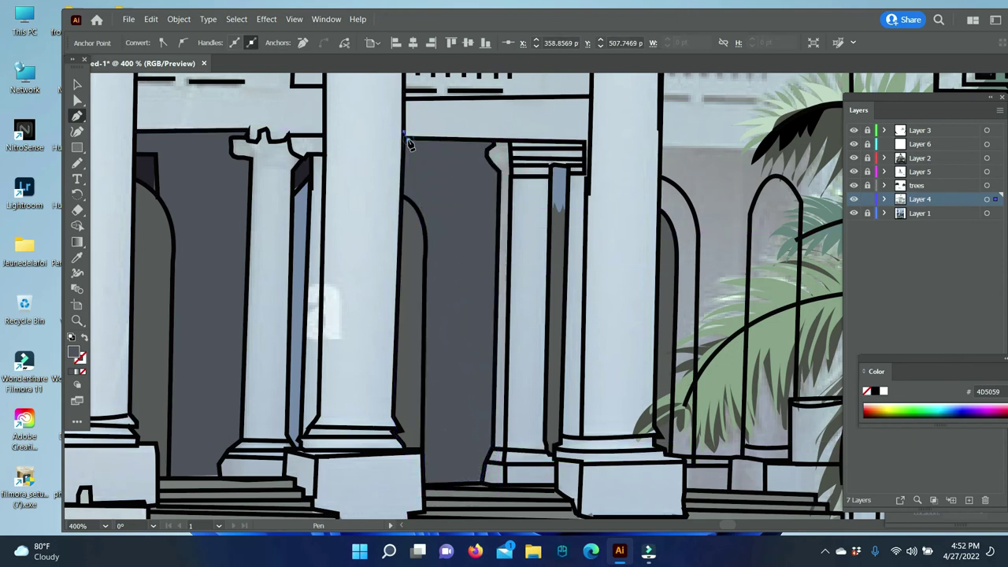
left_click(76, 85)
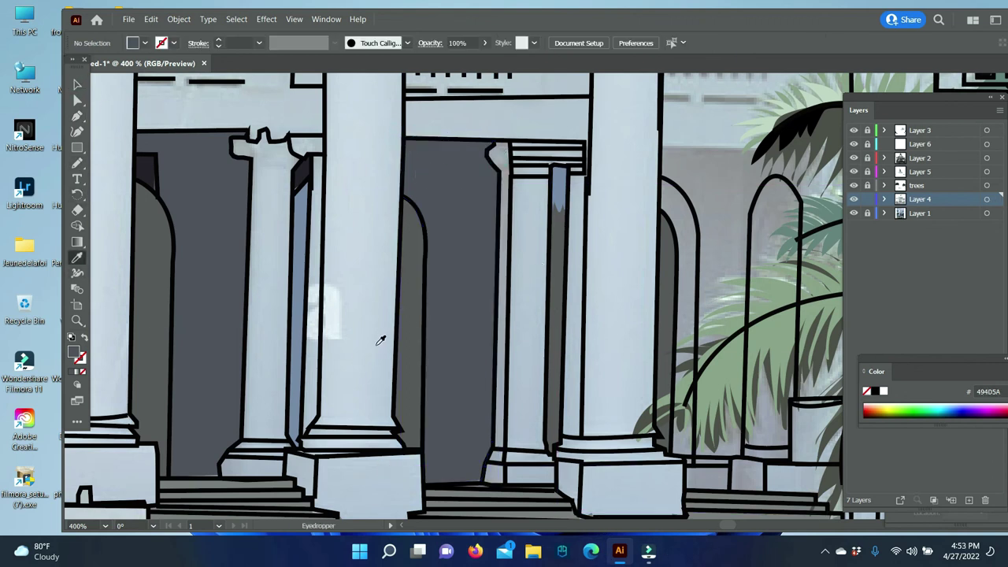
Draw a grey 74777F strip along the pilaster from its capital down to the steps
double_click(79, 353)
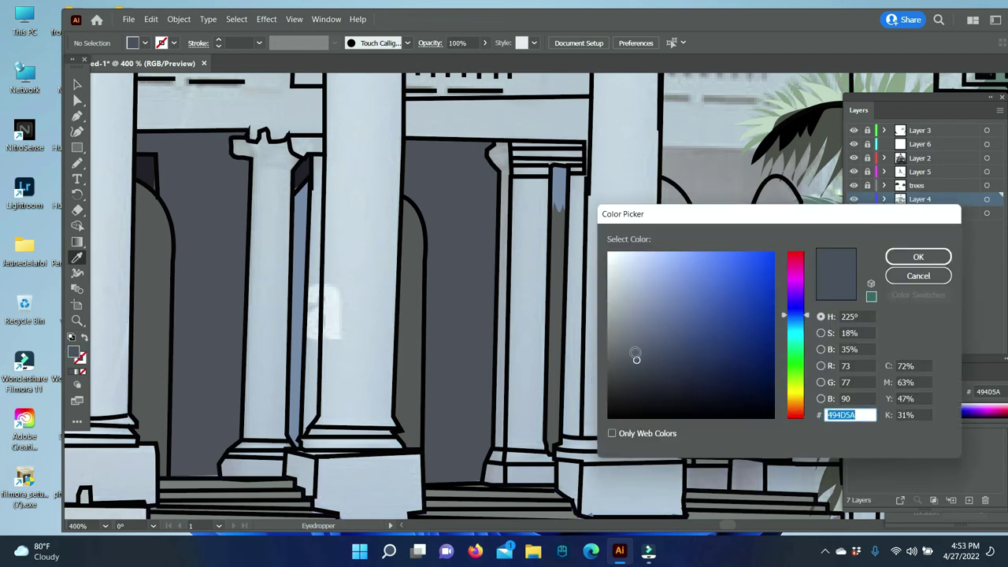
left_click(624, 335)
left_click(919, 257)
left_click(77, 115)
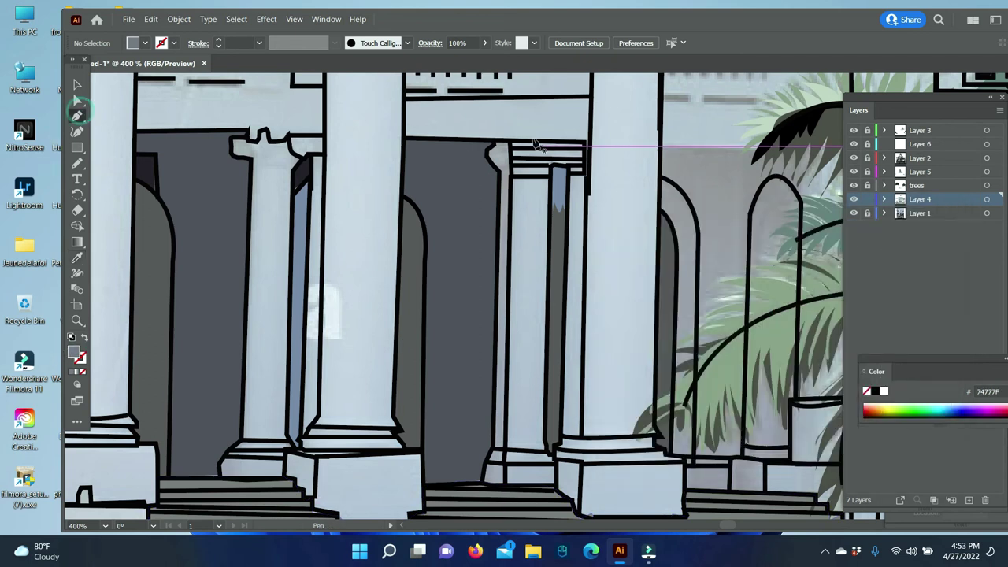
left_click(492, 143)
left_click(497, 167)
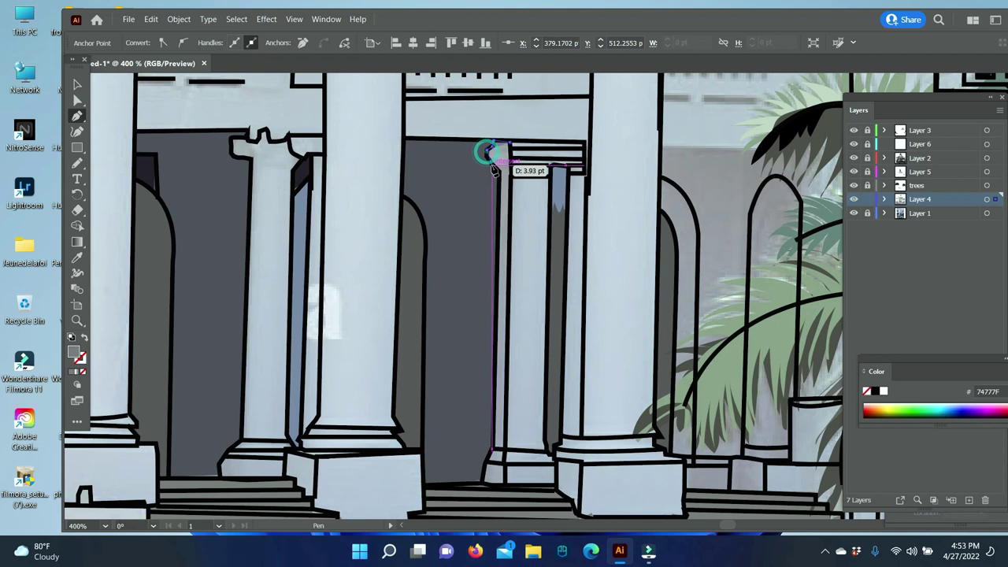
left_click(496, 330)
left_click(491, 444)
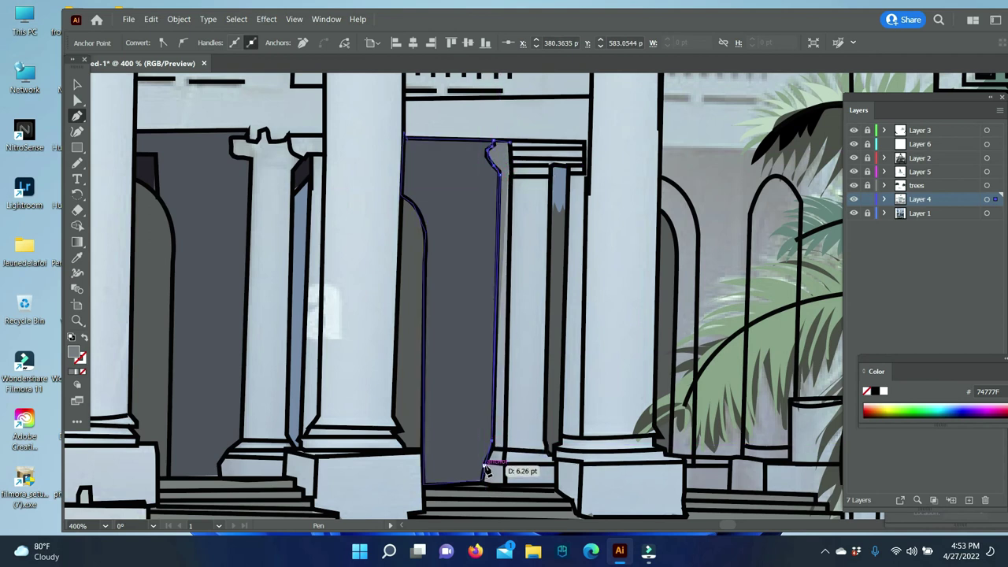
left_click(484, 478)
left_click(506, 486)
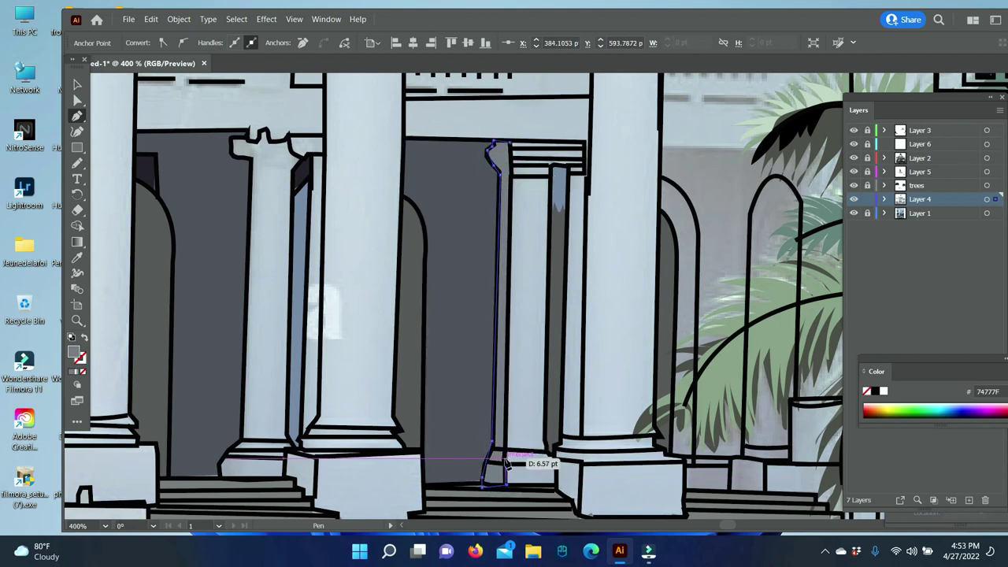
left_click(510, 175)
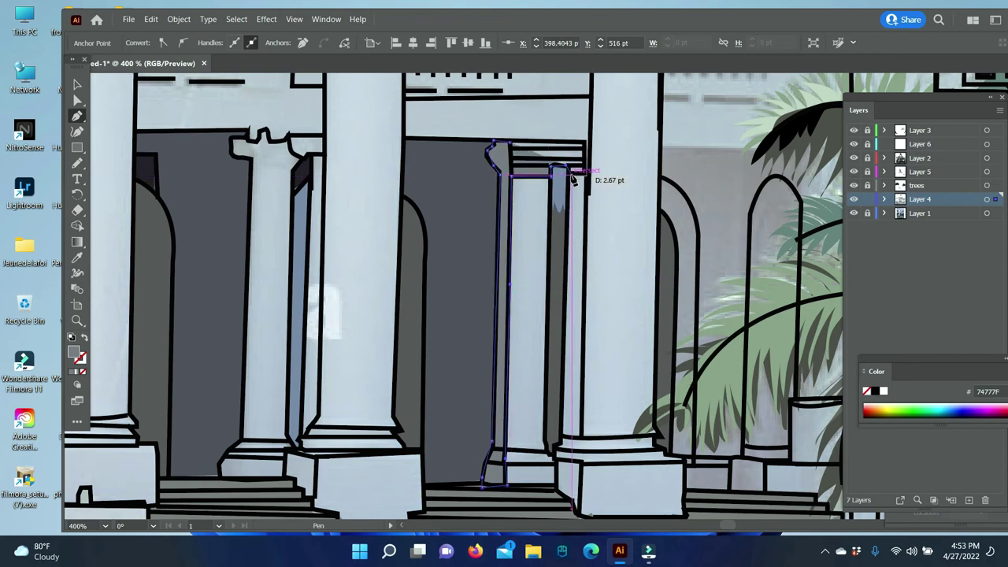
left_click(585, 168)
left_click(584, 145)
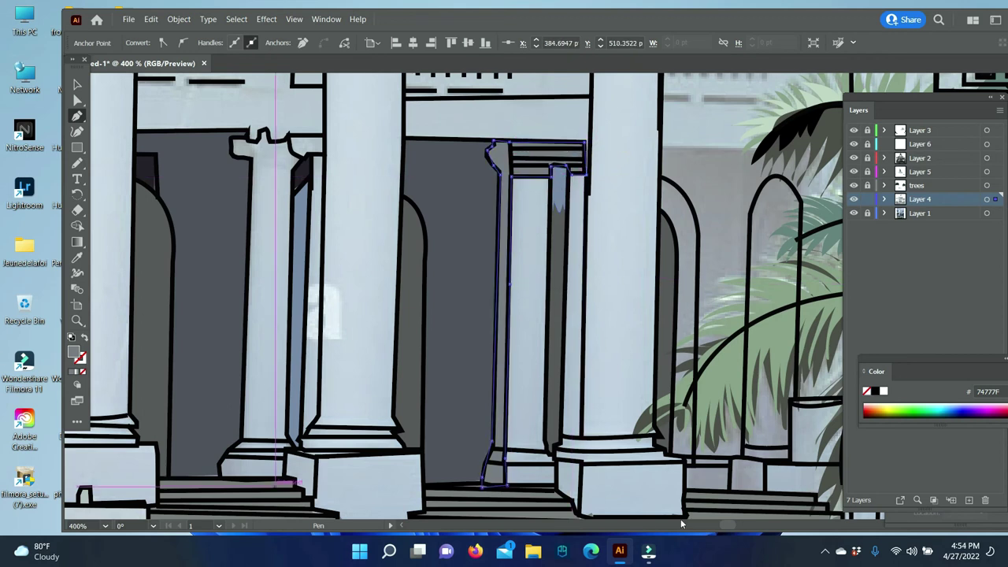
left_click(680, 124, "ctrl")
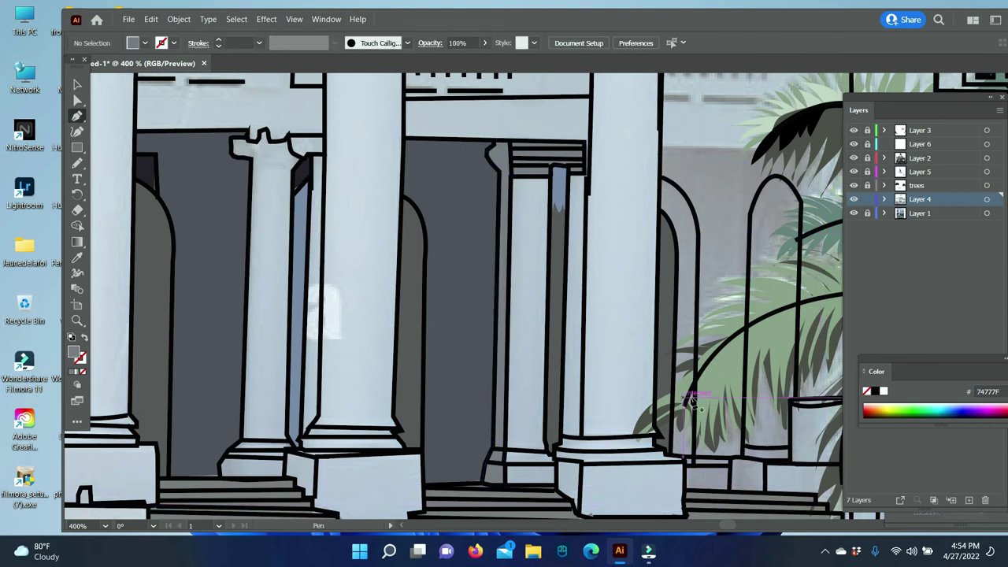
Trace a closed wall shape from the column edge around the right arch down to the ledge
scroll(723, 530, "right", 5)
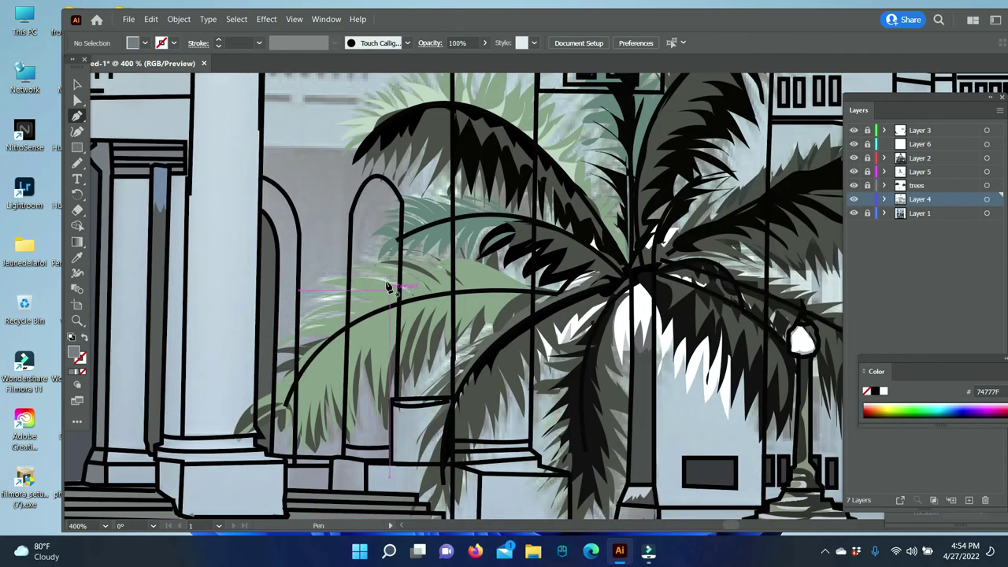
left_click(263, 146)
left_click(628, 148)
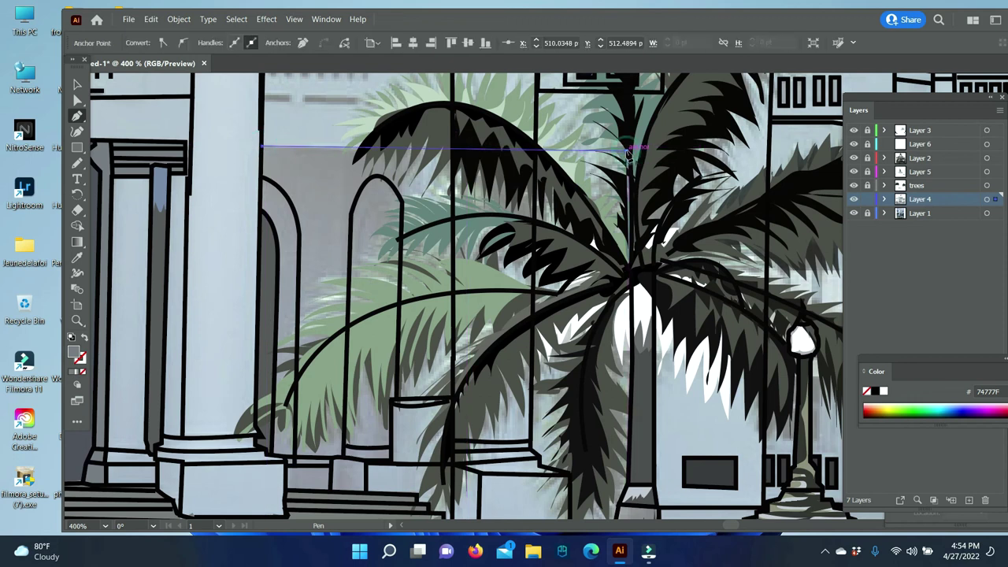
left_click(150, 19)
left_click(170, 35)
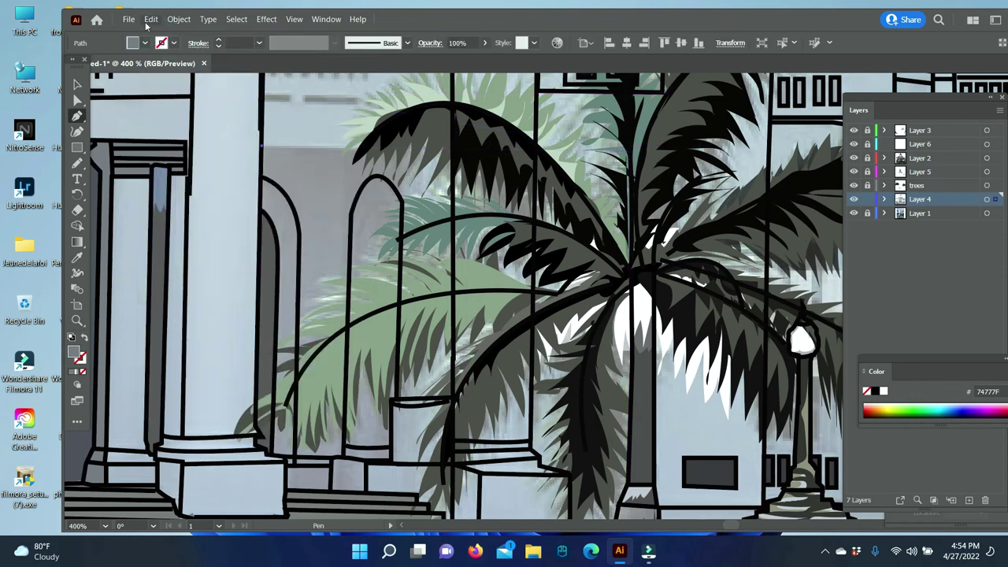
left_click(453, 150)
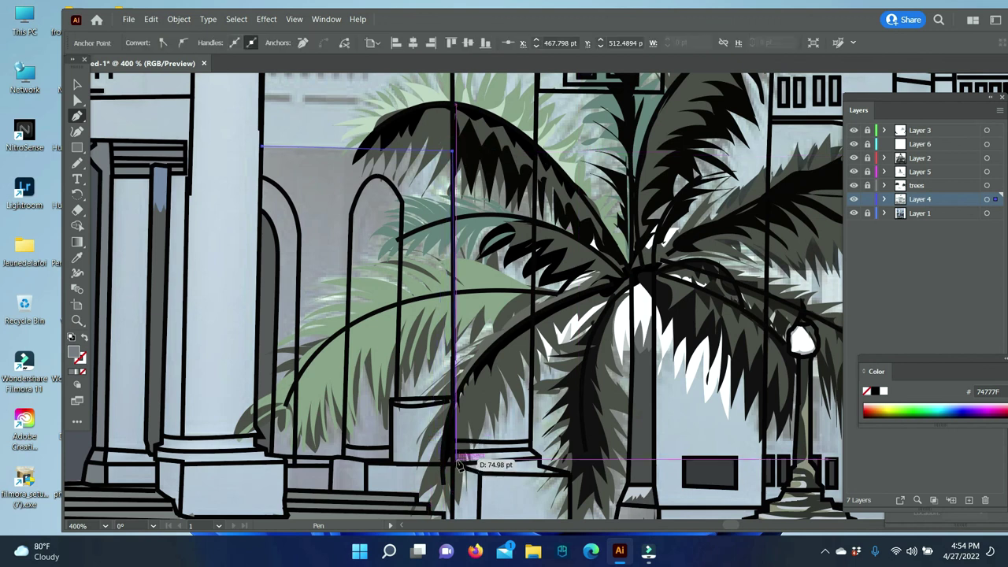
left_click(454, 398)
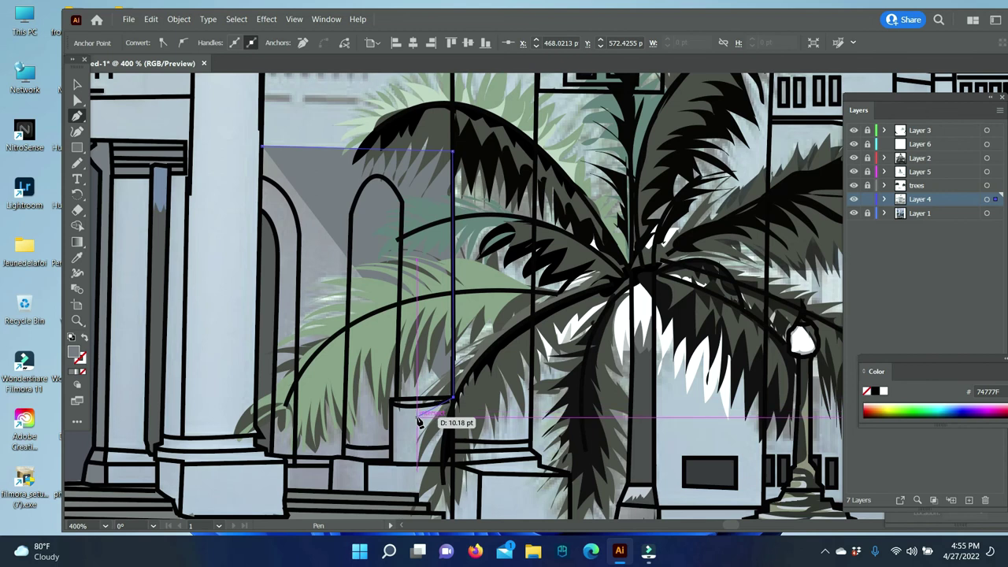
left_click_drag(419, 425, 400, 403)
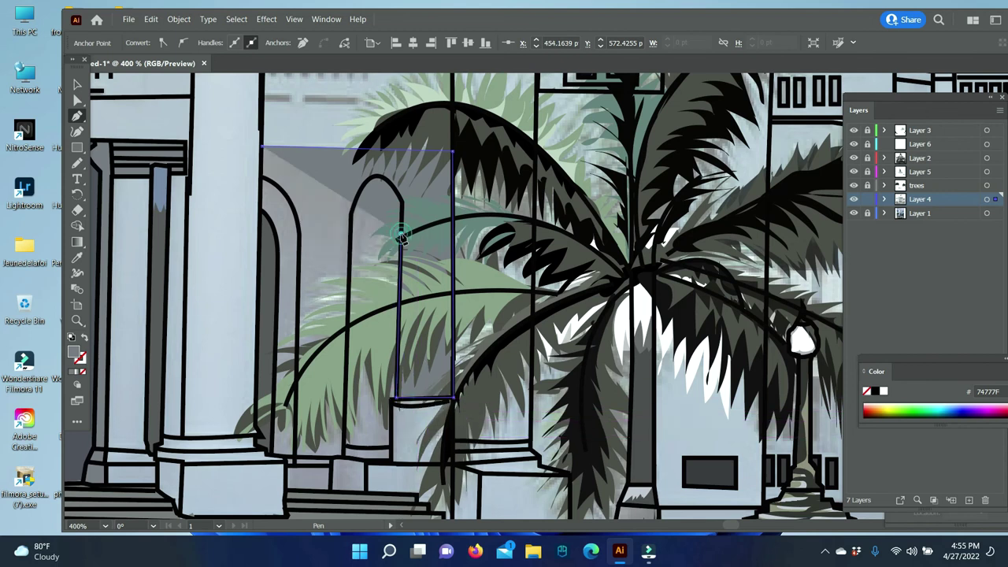
left_click_drag(399, 403, 372, 179)
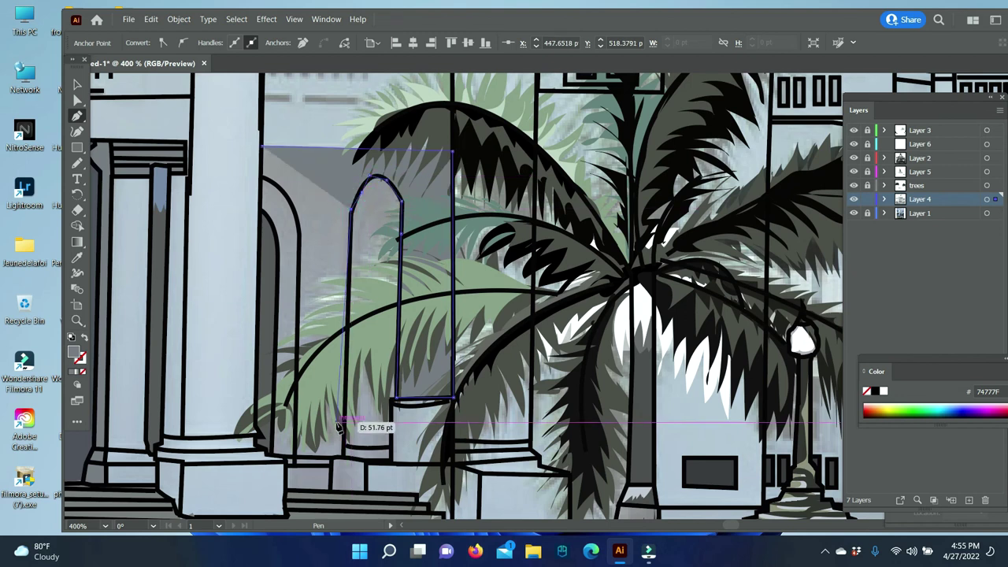
left_click_drag(347, 458, 303, 463)
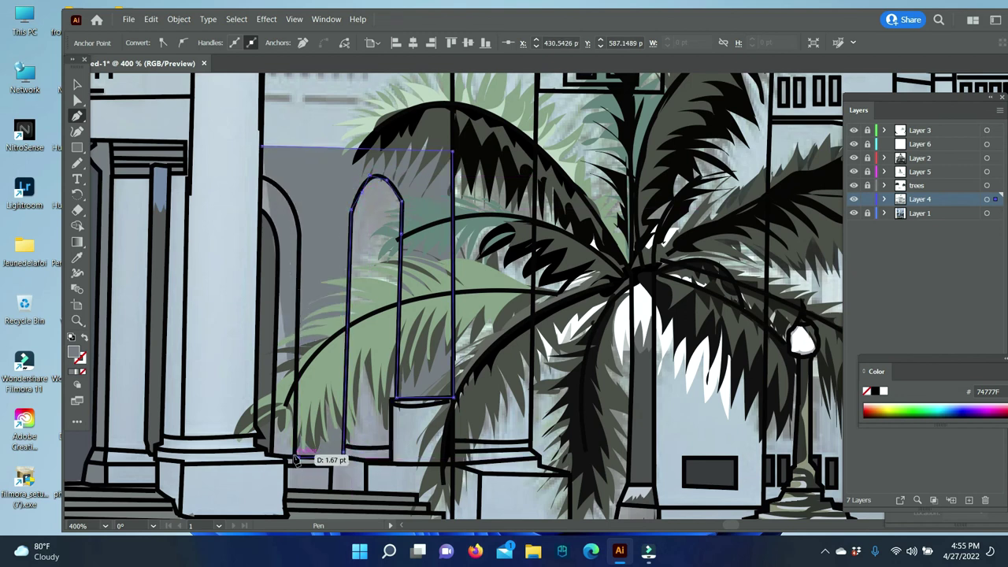
left_click(263, 147)
Outline the left arch's top curve, then deselect the finished arch shapes
left_click(260, 180)
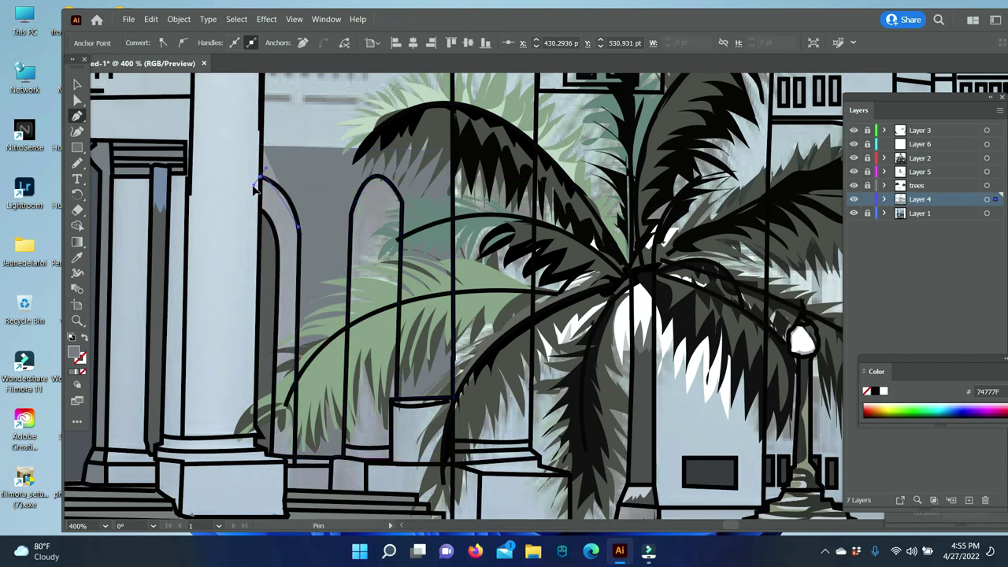
mouse_move(263, 179)
left_mouse_down()
mouse_move(256, 140)
mouse_move(265, 229)
left_mouse_up()
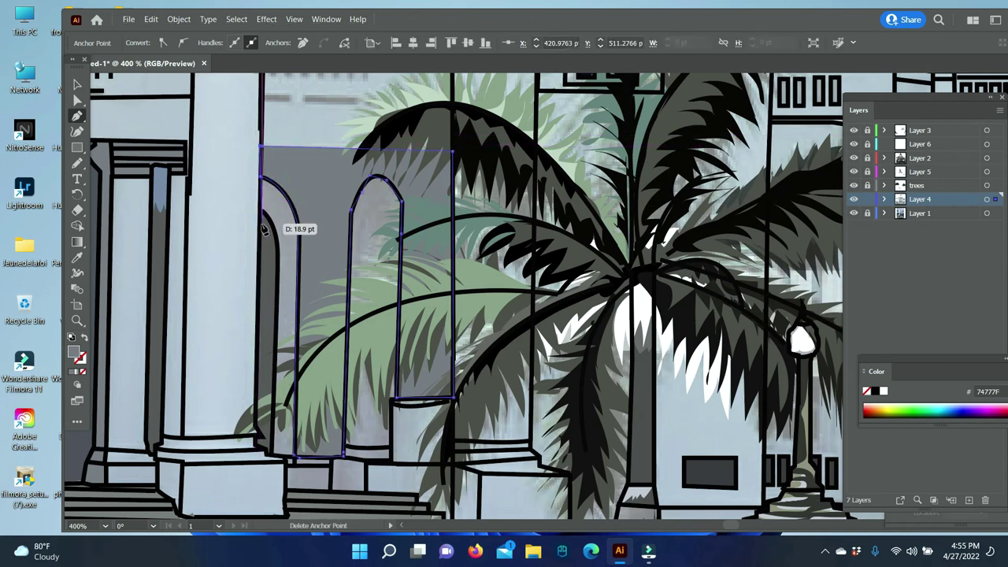
left_click(78, 84)
left_click(226, 79)
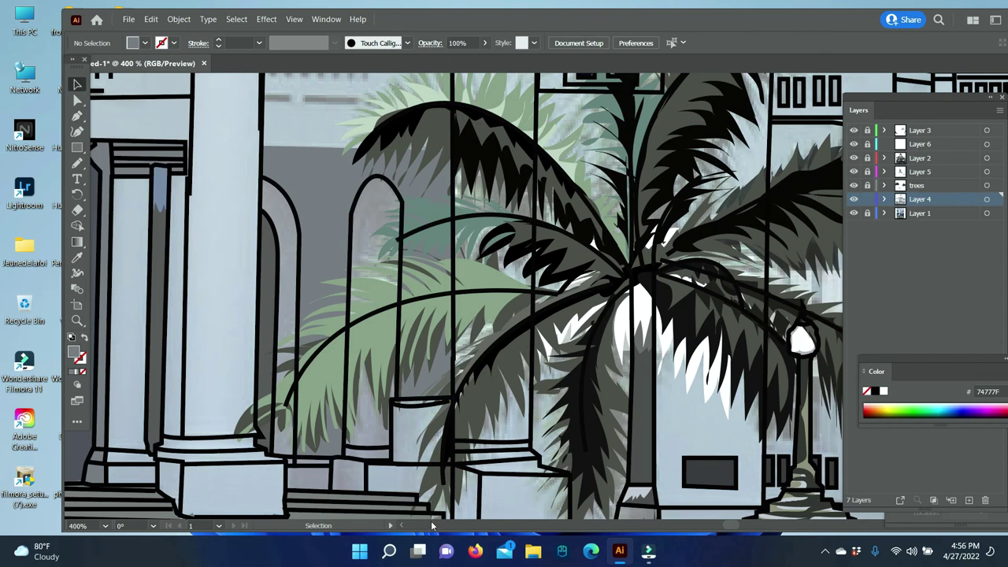
Sketch a trial frond stroke with the Pencil and give it a near-black fill
left_click(77, 163)
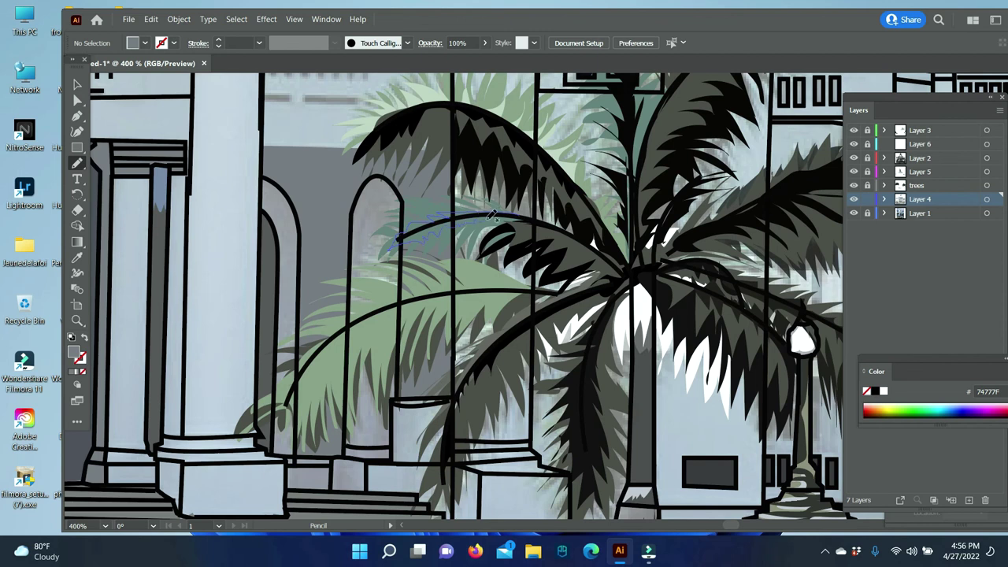
left_click_drag(496, 226, 504, 225)
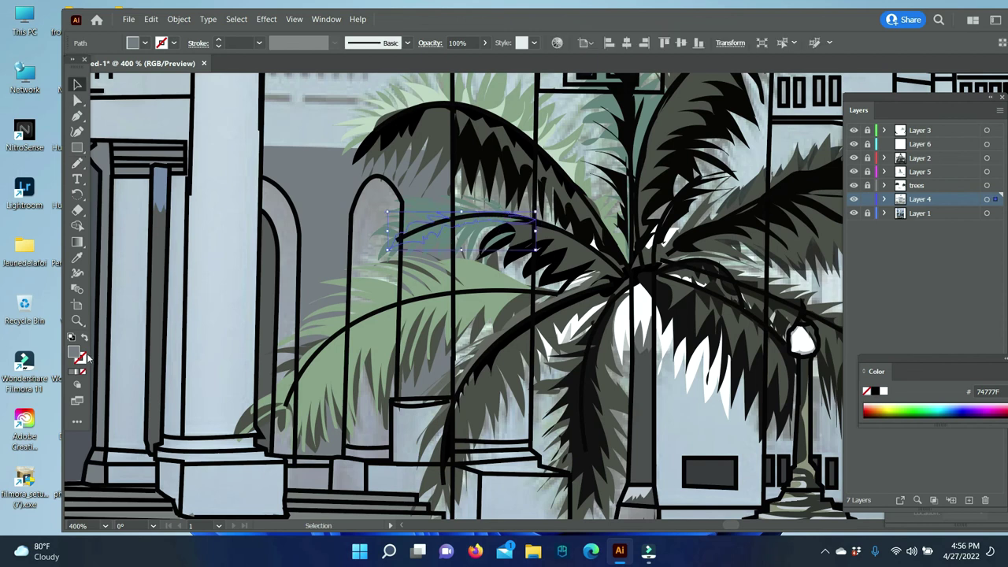
double_click(74, 355)
left_click(620, 404)
left_click(919, 259)
left_click(146, 19)
left_click(146, 19)
left_click(163, 33)
Unlock Layer 4 and draw a black frond on Layer 2 toward the left arch
left_click(867, 198)
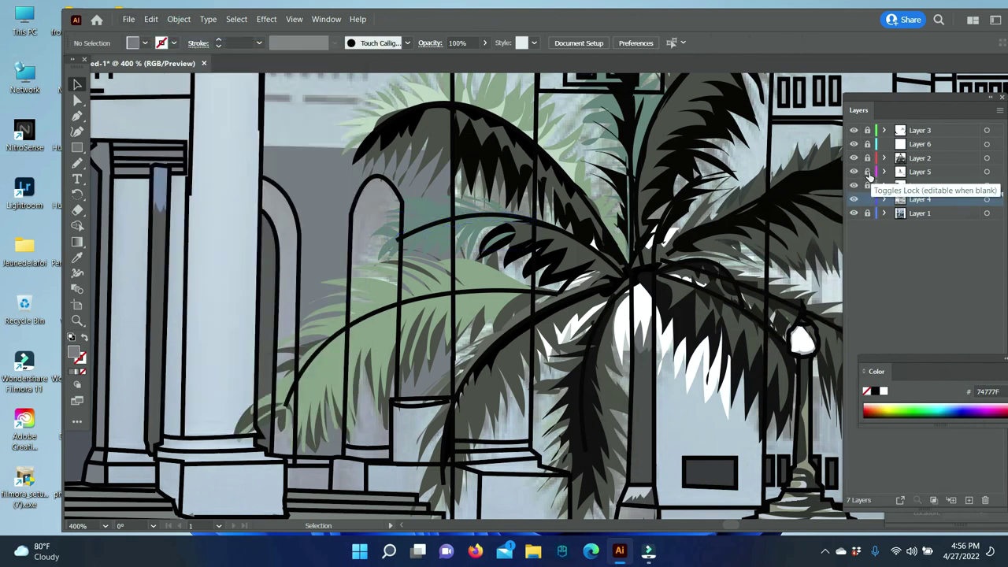
left_click(917, 157)
double_click(75, 356)
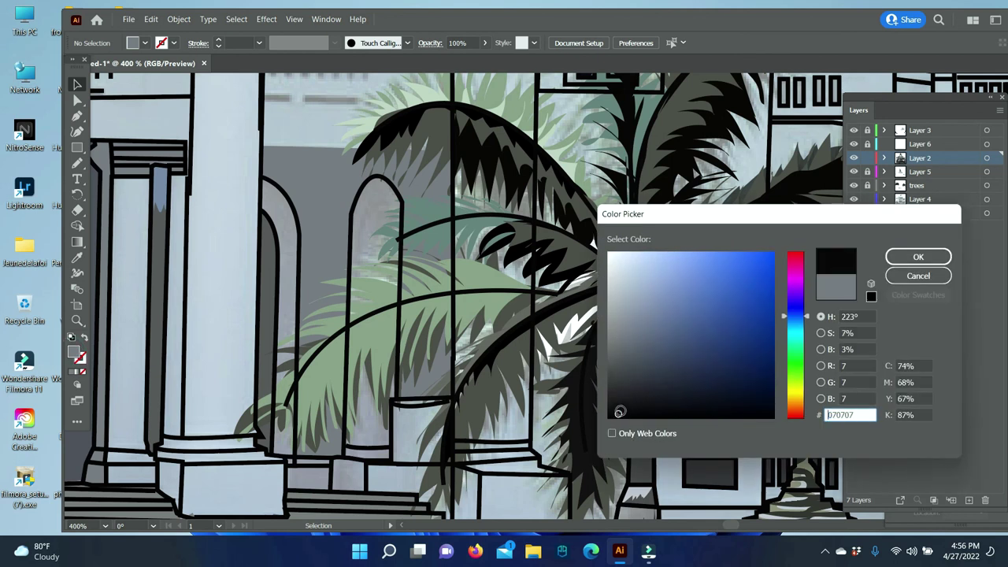
left_click(906, 255)
left_click(77, 163)
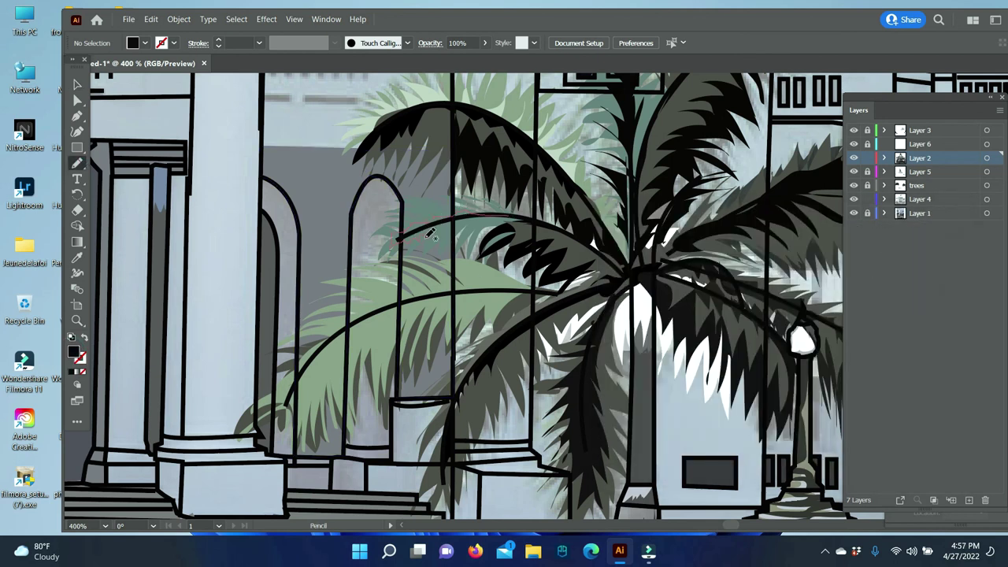
left_click_drag(504, 213, 510, 216)
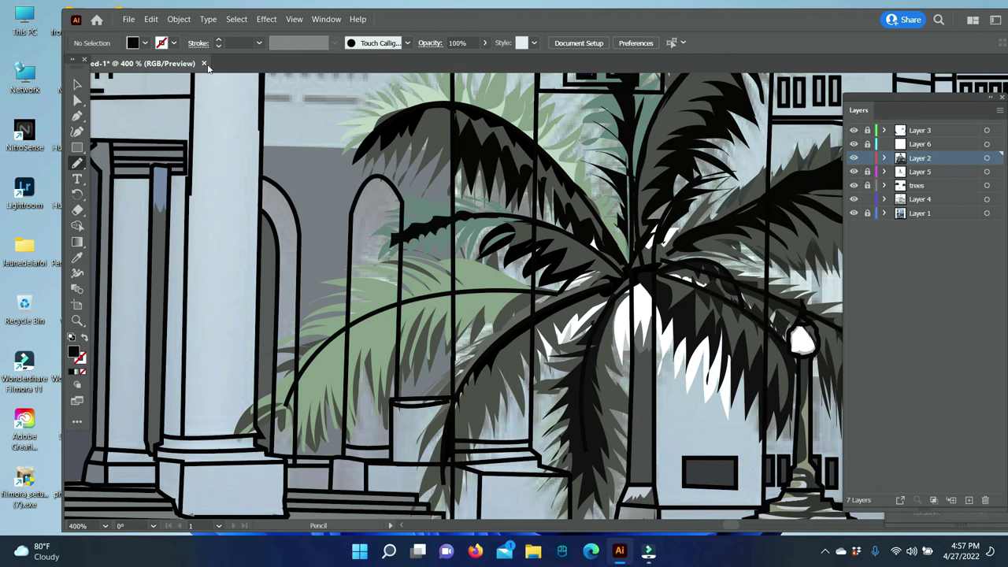
left_click(914, 199)
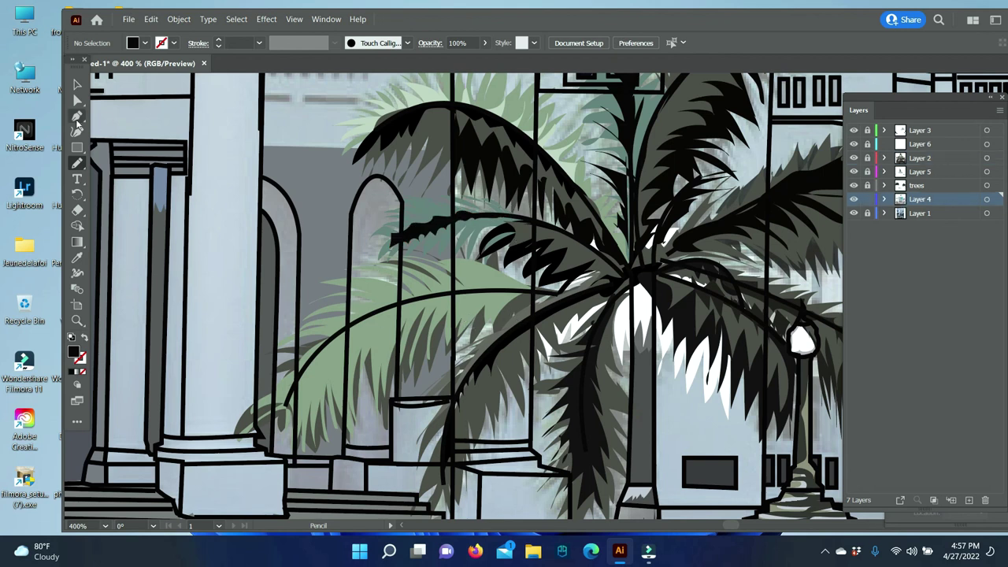
Start a small bar on Layer 2 at the ledge edge with the Pen tool
left_click(77, 119)
scroll(504, 299, "down", 1)
scroll(504, 300, "down", 1)
scroll(551, 331, "up", 1)
scroll(724, 412, "up", 2)
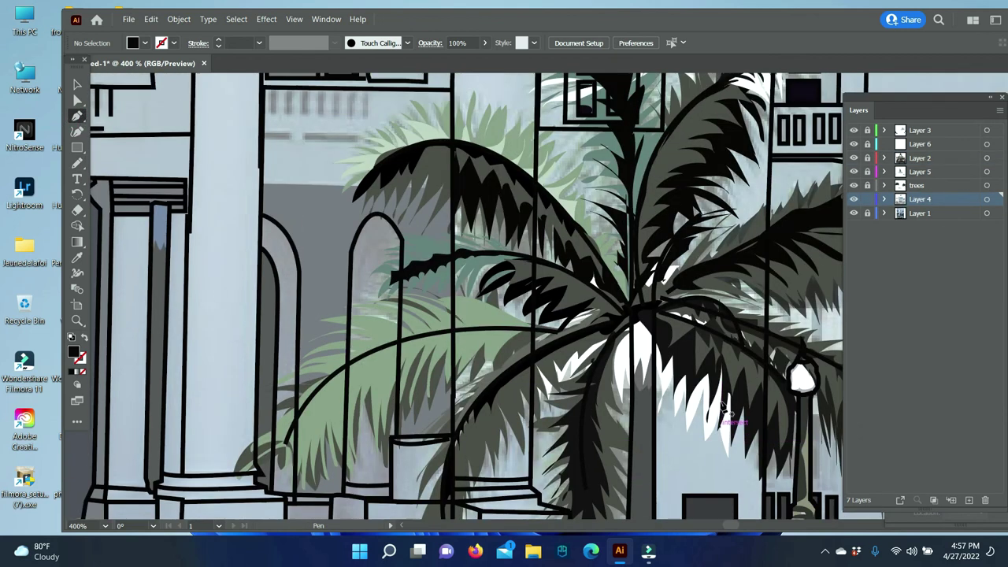
scroll(724, 411, "up", 2)
left_click(903, 160)
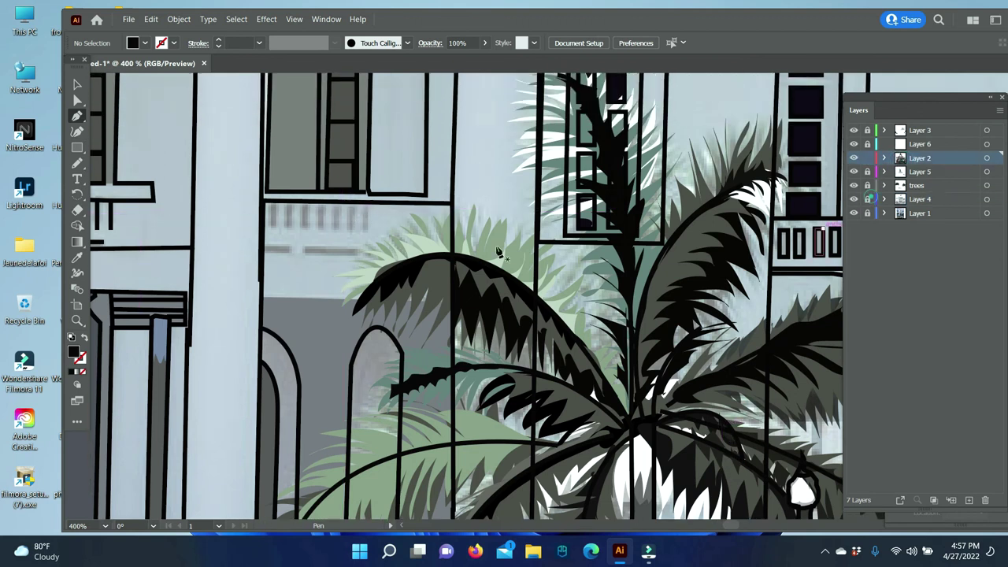
left_click(273, 214)
Remove the bar's stroke, set fill to none, and duplicate it along the ledge
left_click(80, 358)
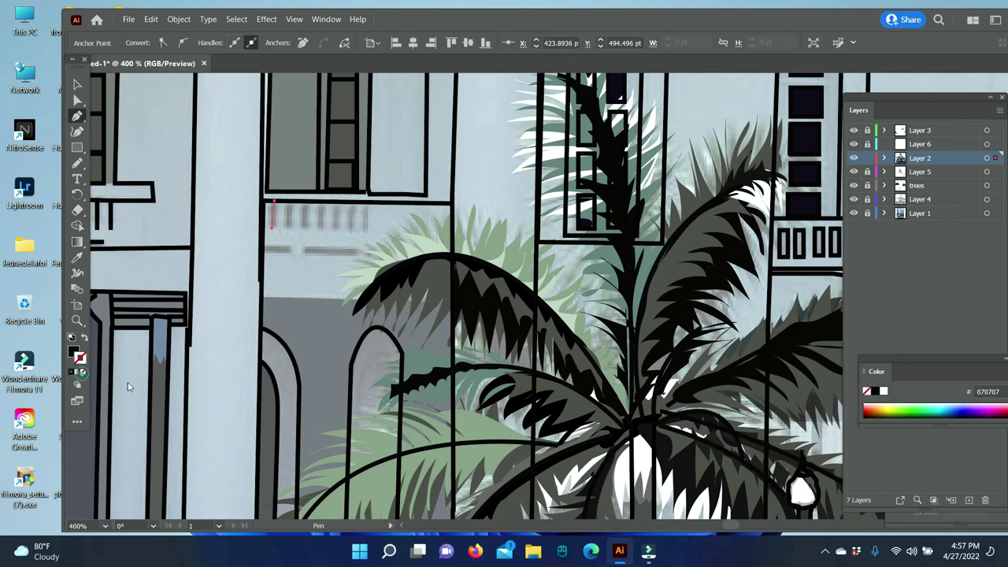
left_click(81, 371)
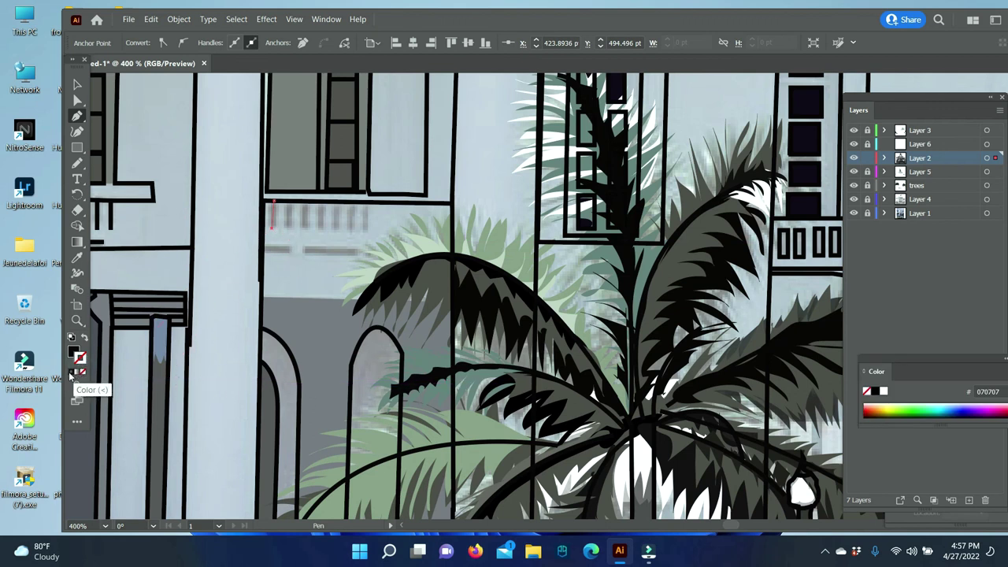
left_click(72, 349)
left_click(83, 372)
key("v")
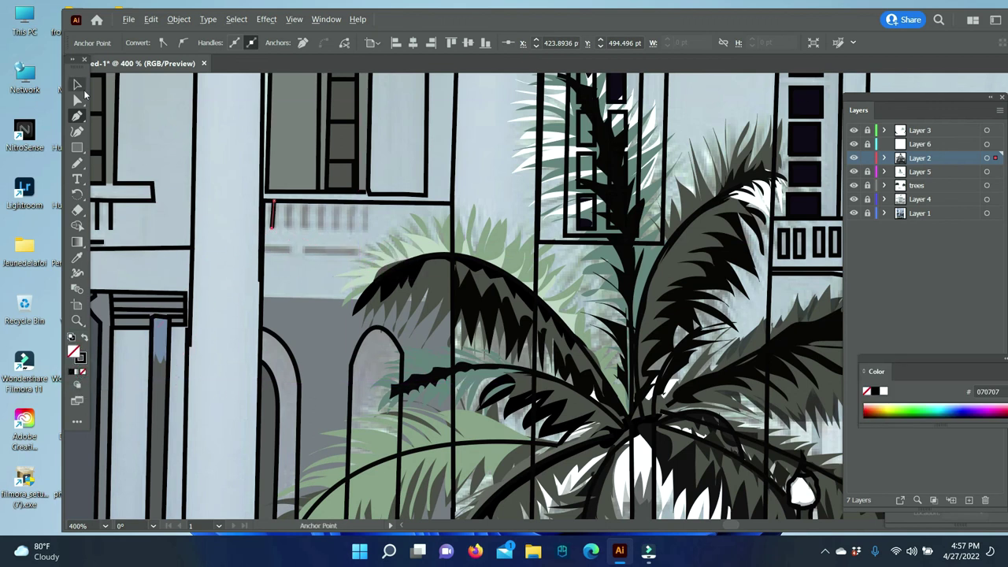
left_click_drag(275, 225, 292, 236)
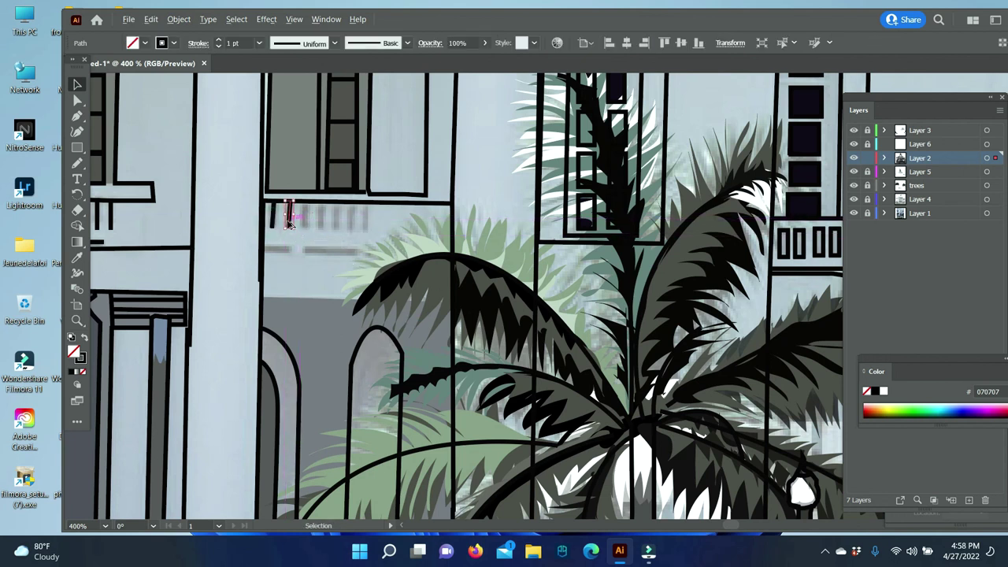
left_click_drag(289, 224, 367, 227)
key("ctrl+z")
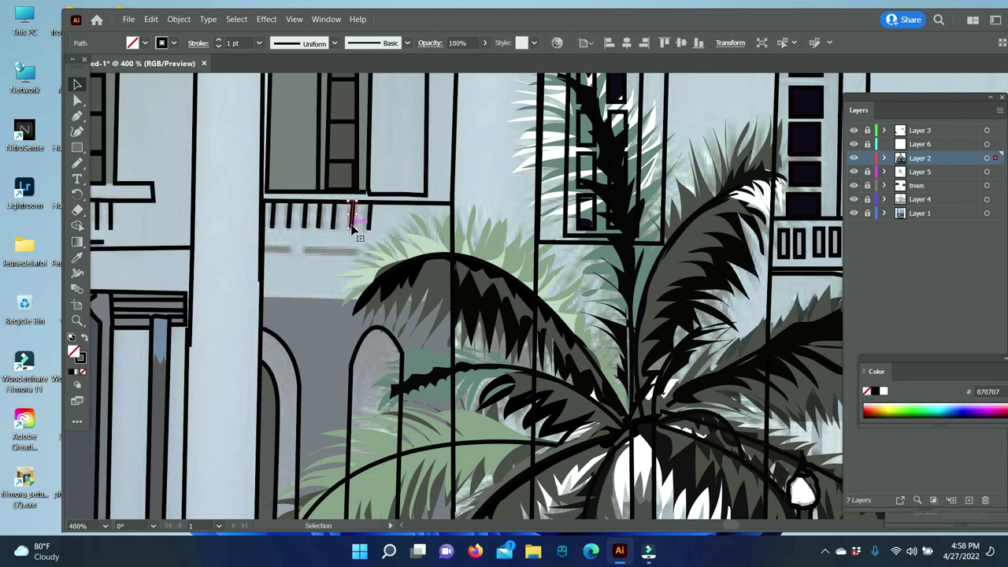
Hide and re-show the Layer 1 reference photo, then make Layer 4 active
left_click(556, 184)
scroll(145, 351, "up", 2)
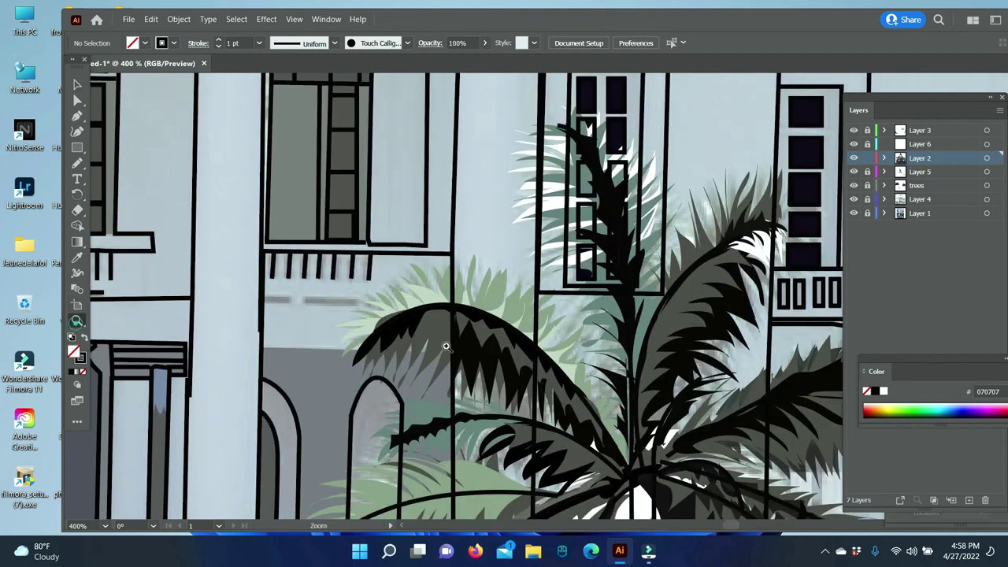
scroll(445, 347, "down", 3)
left_click(824, 551)
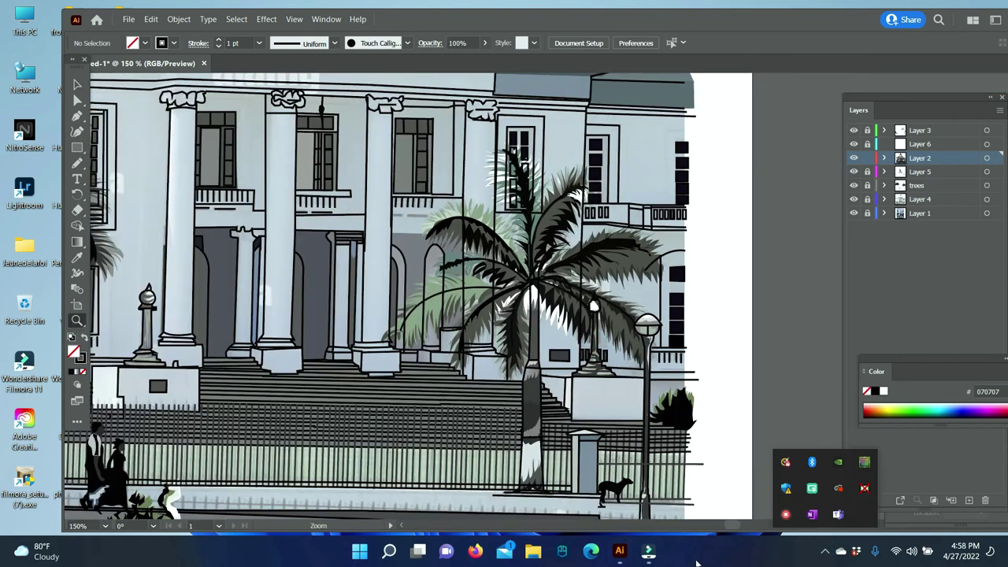
scroll(344, 234, "down", 3)
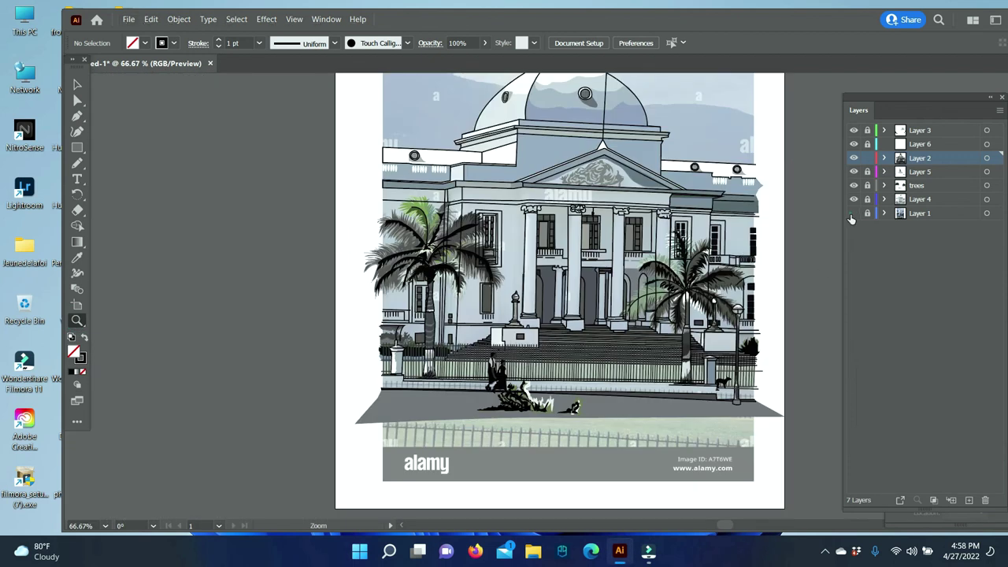
left_click(854, 212)
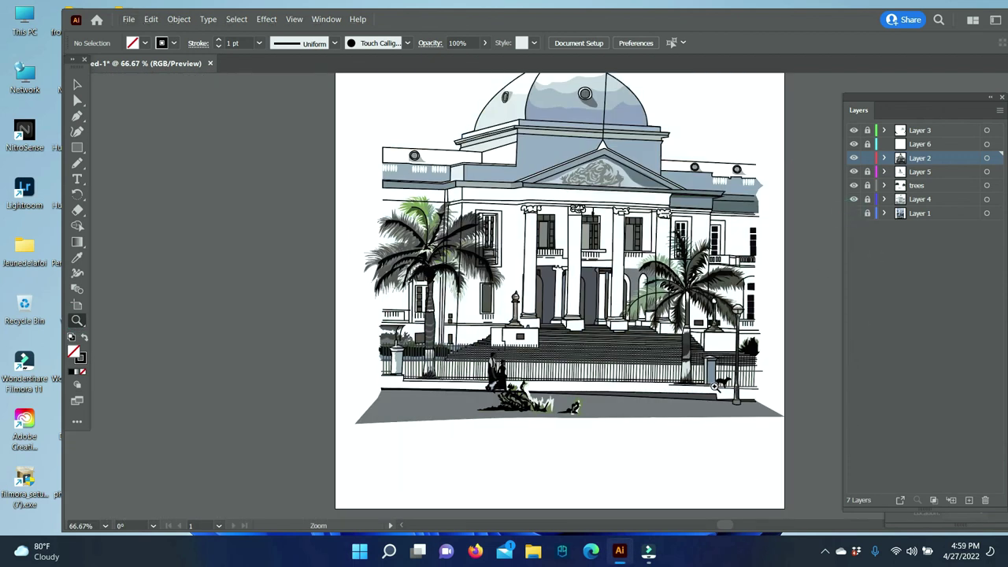
left_click(854, 213)
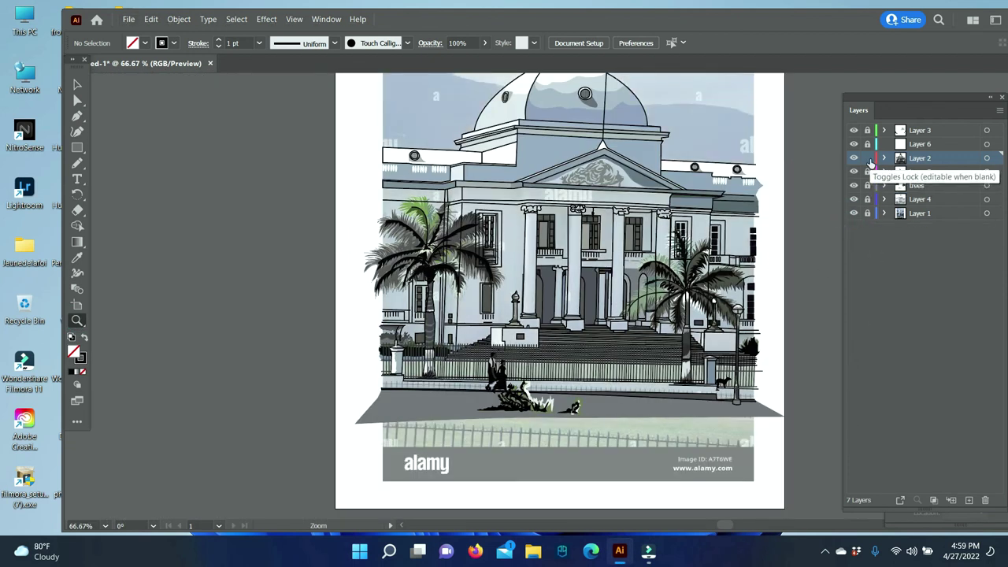
left_click(919, 199)
Zoom out and back in, and sample the facade's grey wall colour with the Eyedropper
scroll(704, 312, "up", 1)
key("ctrl+minus")
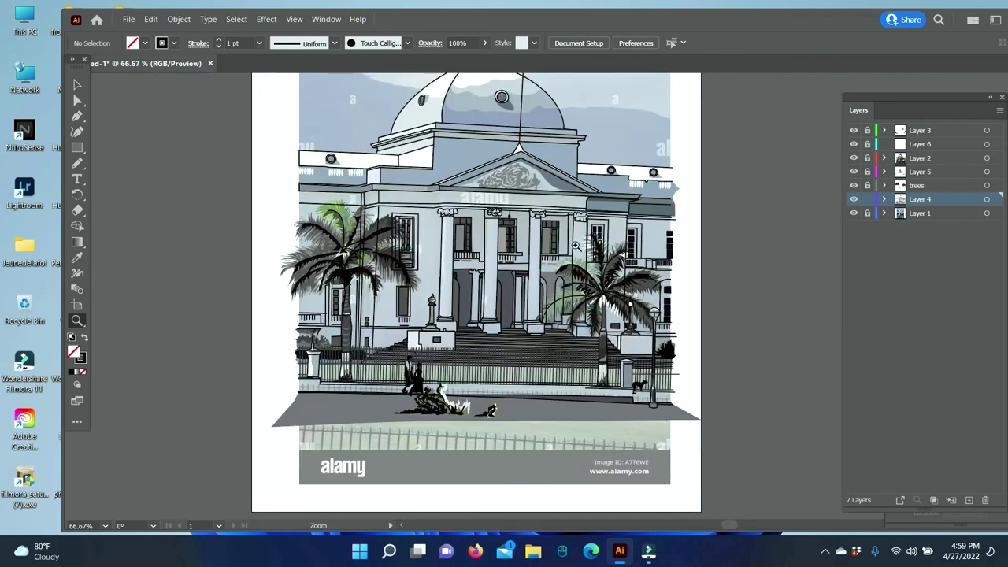
key("ctrl+plus")
key("ctrl+plus")
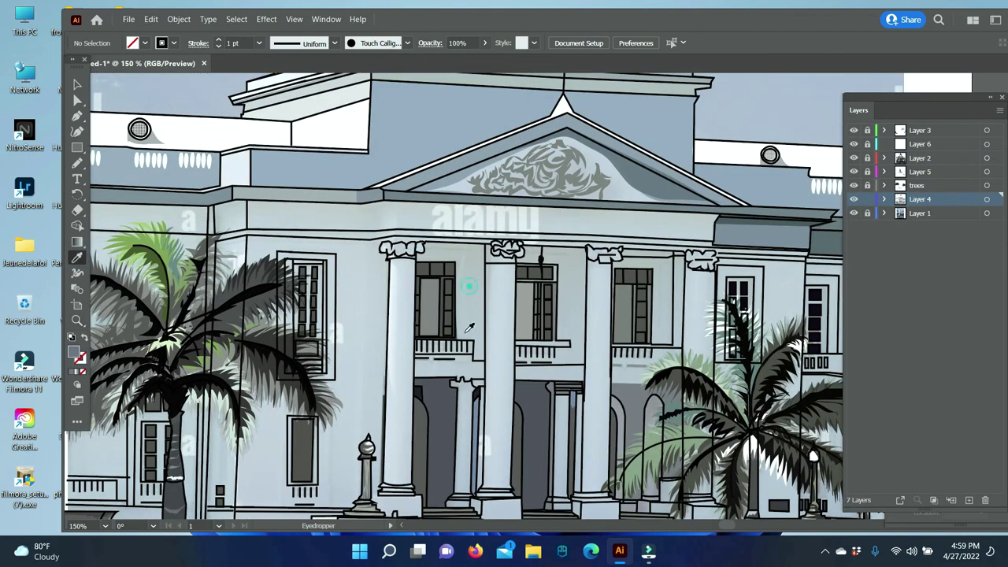
left_click(468, 329)
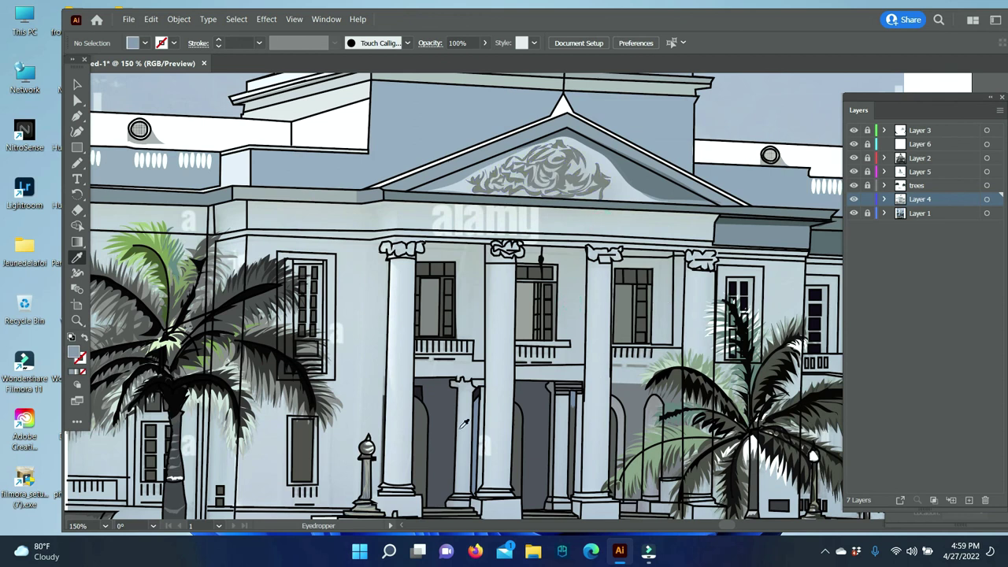
left_click(825, 552)
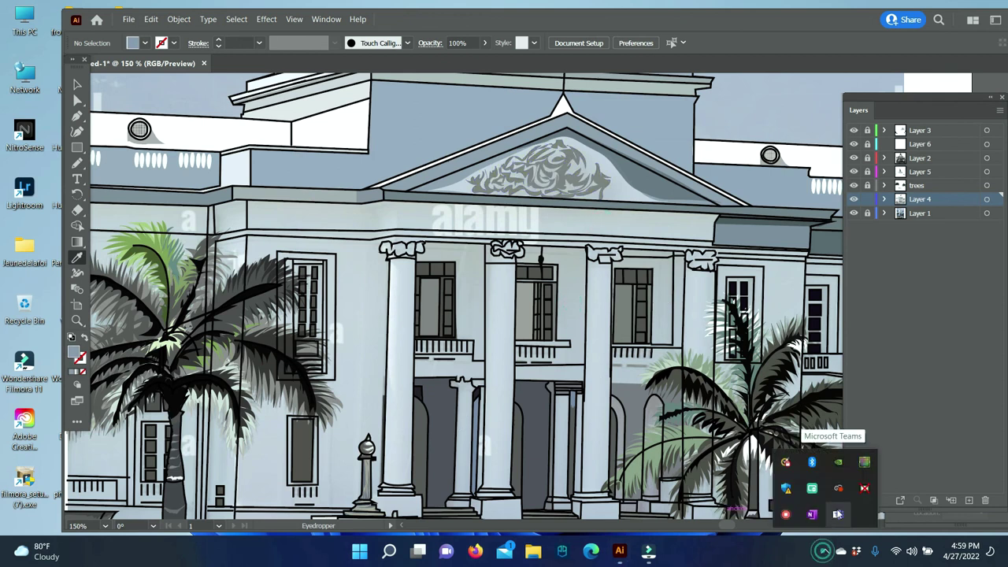
right_click(786, 513)
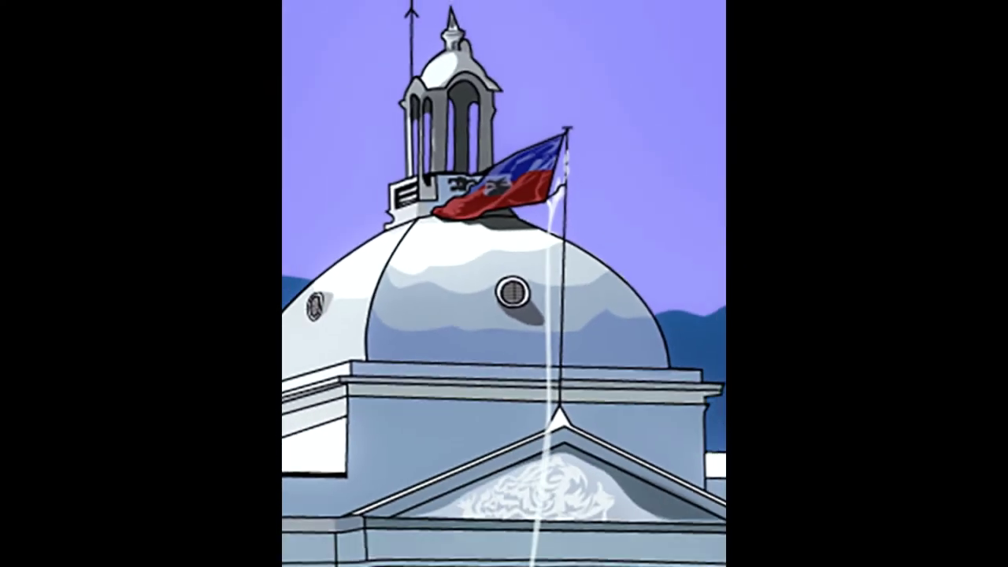